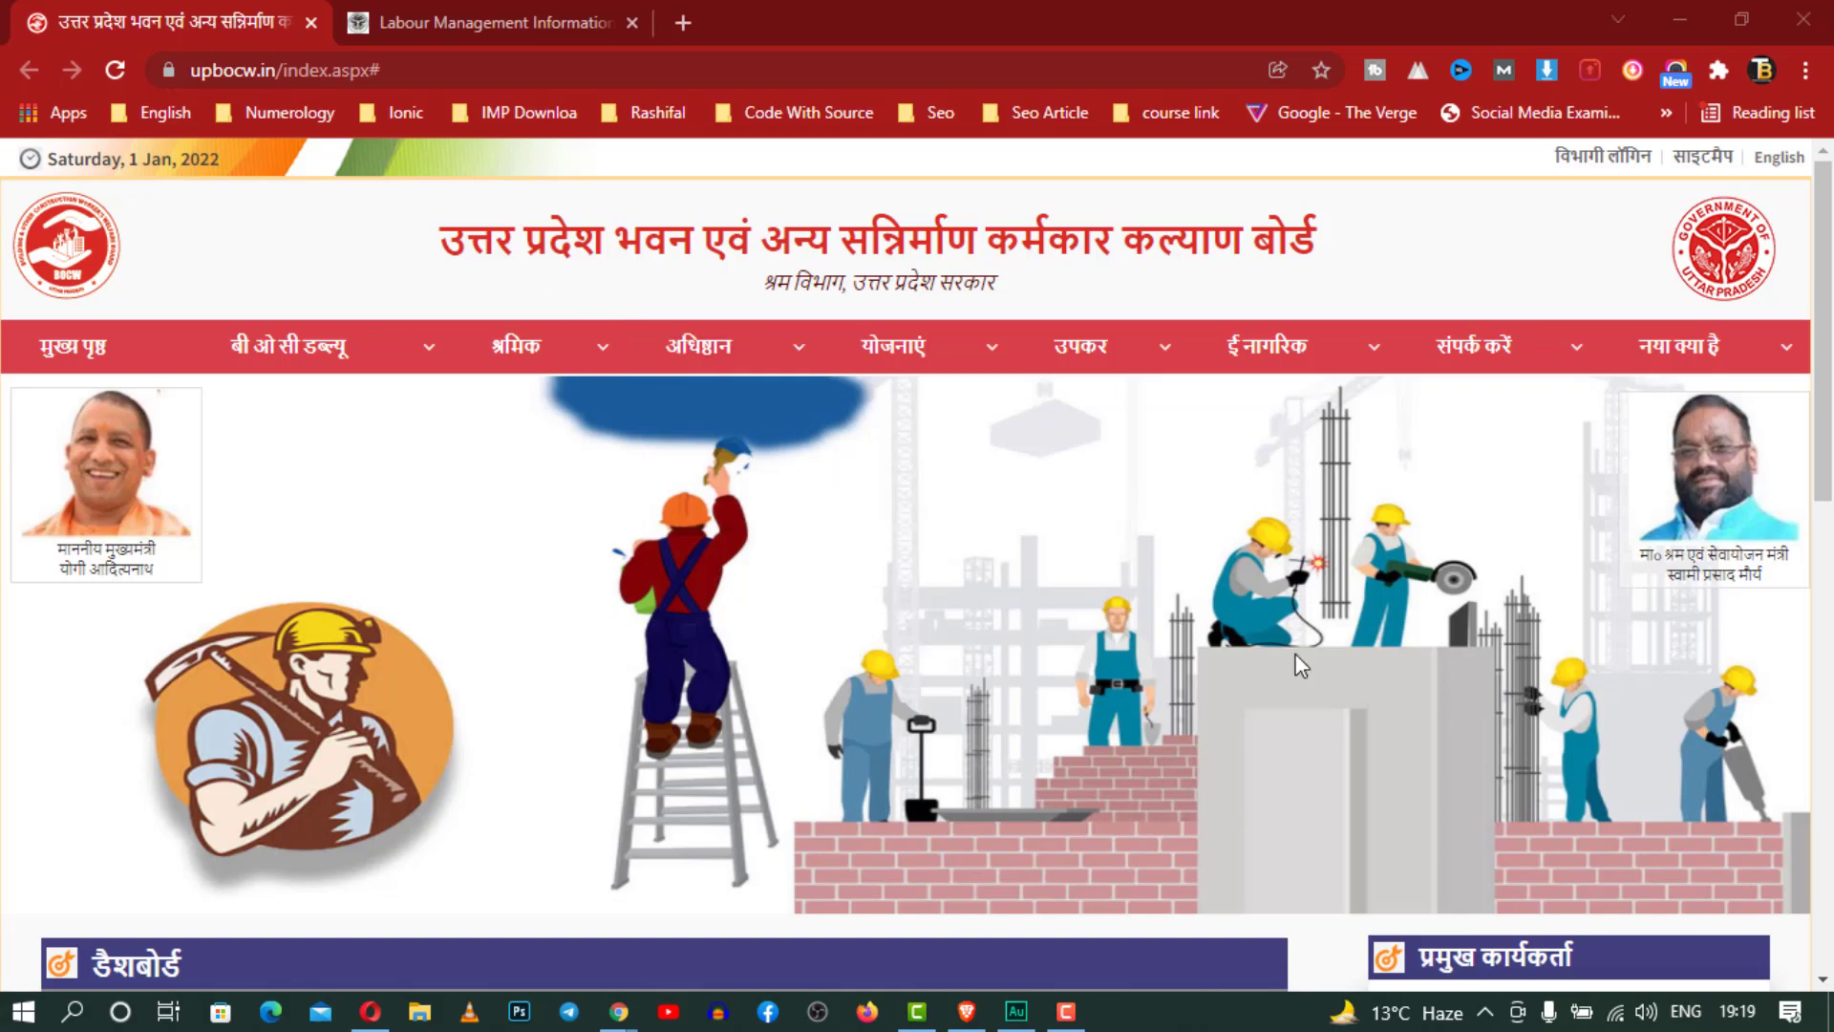
Apply for worker registration (श्रमिक पंजीयन का आवेदन) from the UPBOCW service tiles
scroll(1299, 665, "down", 10)
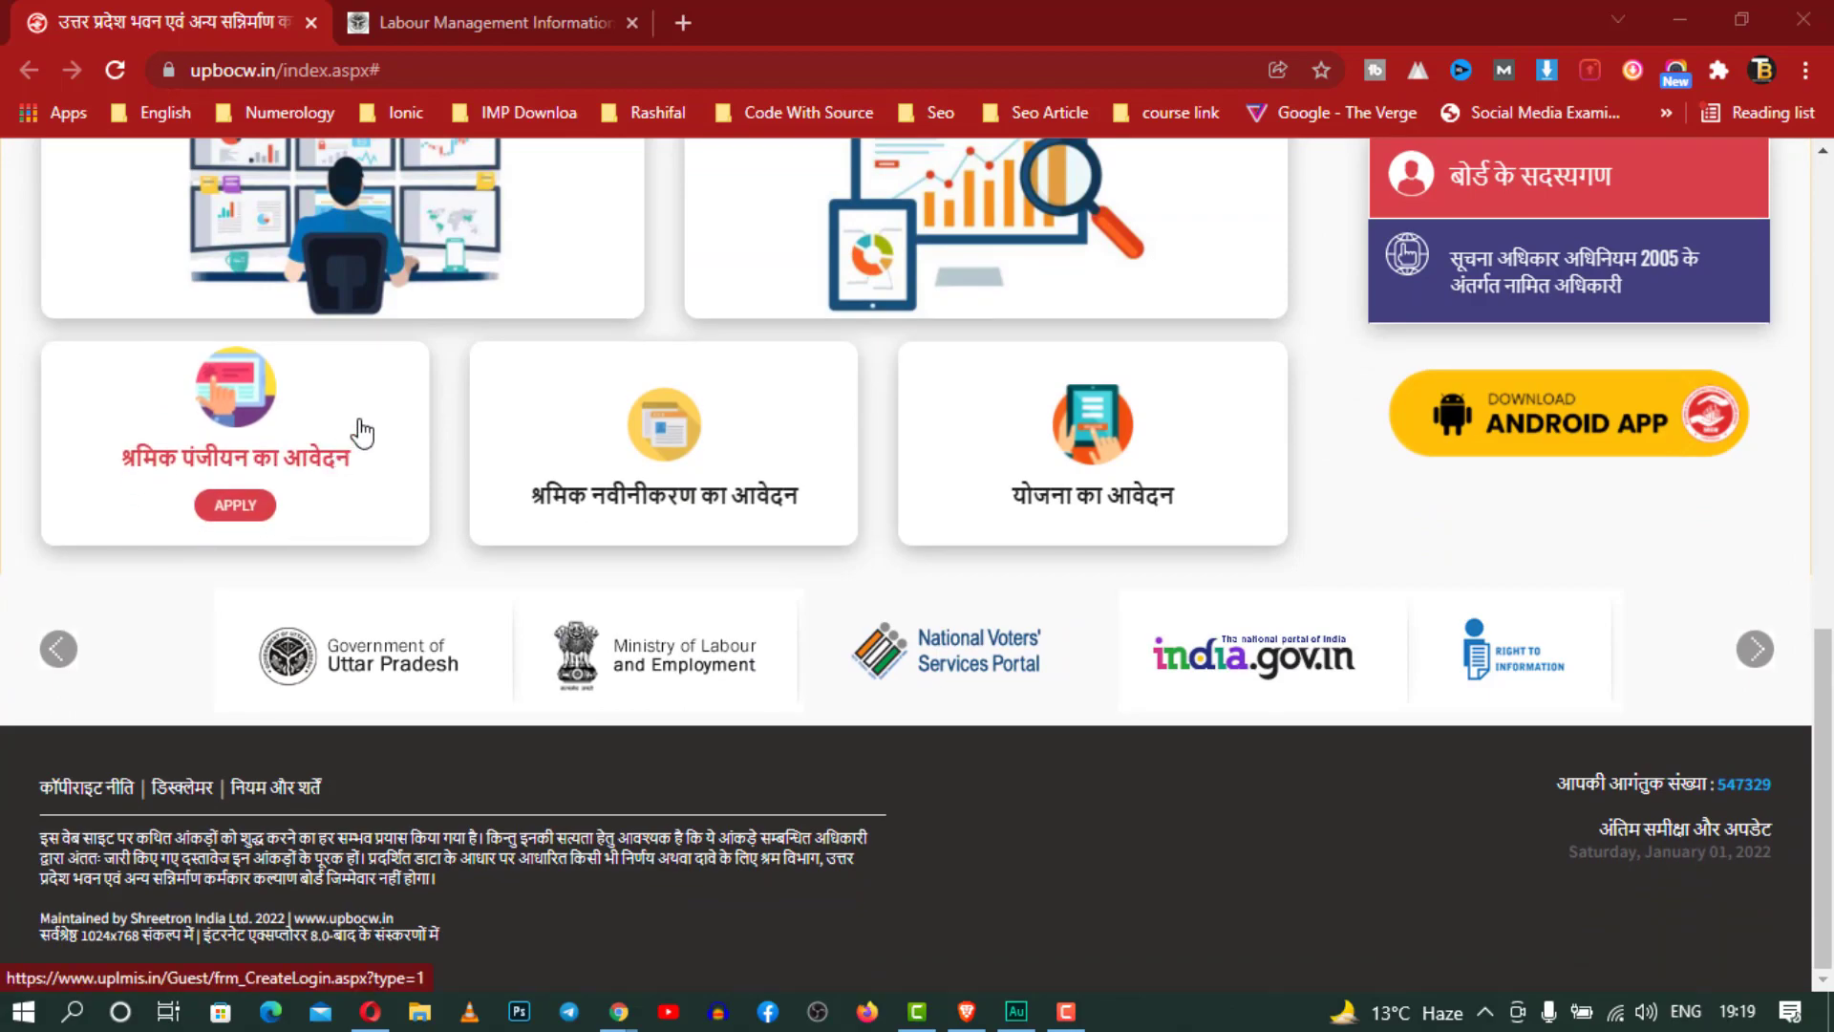
left_click(236, 507)
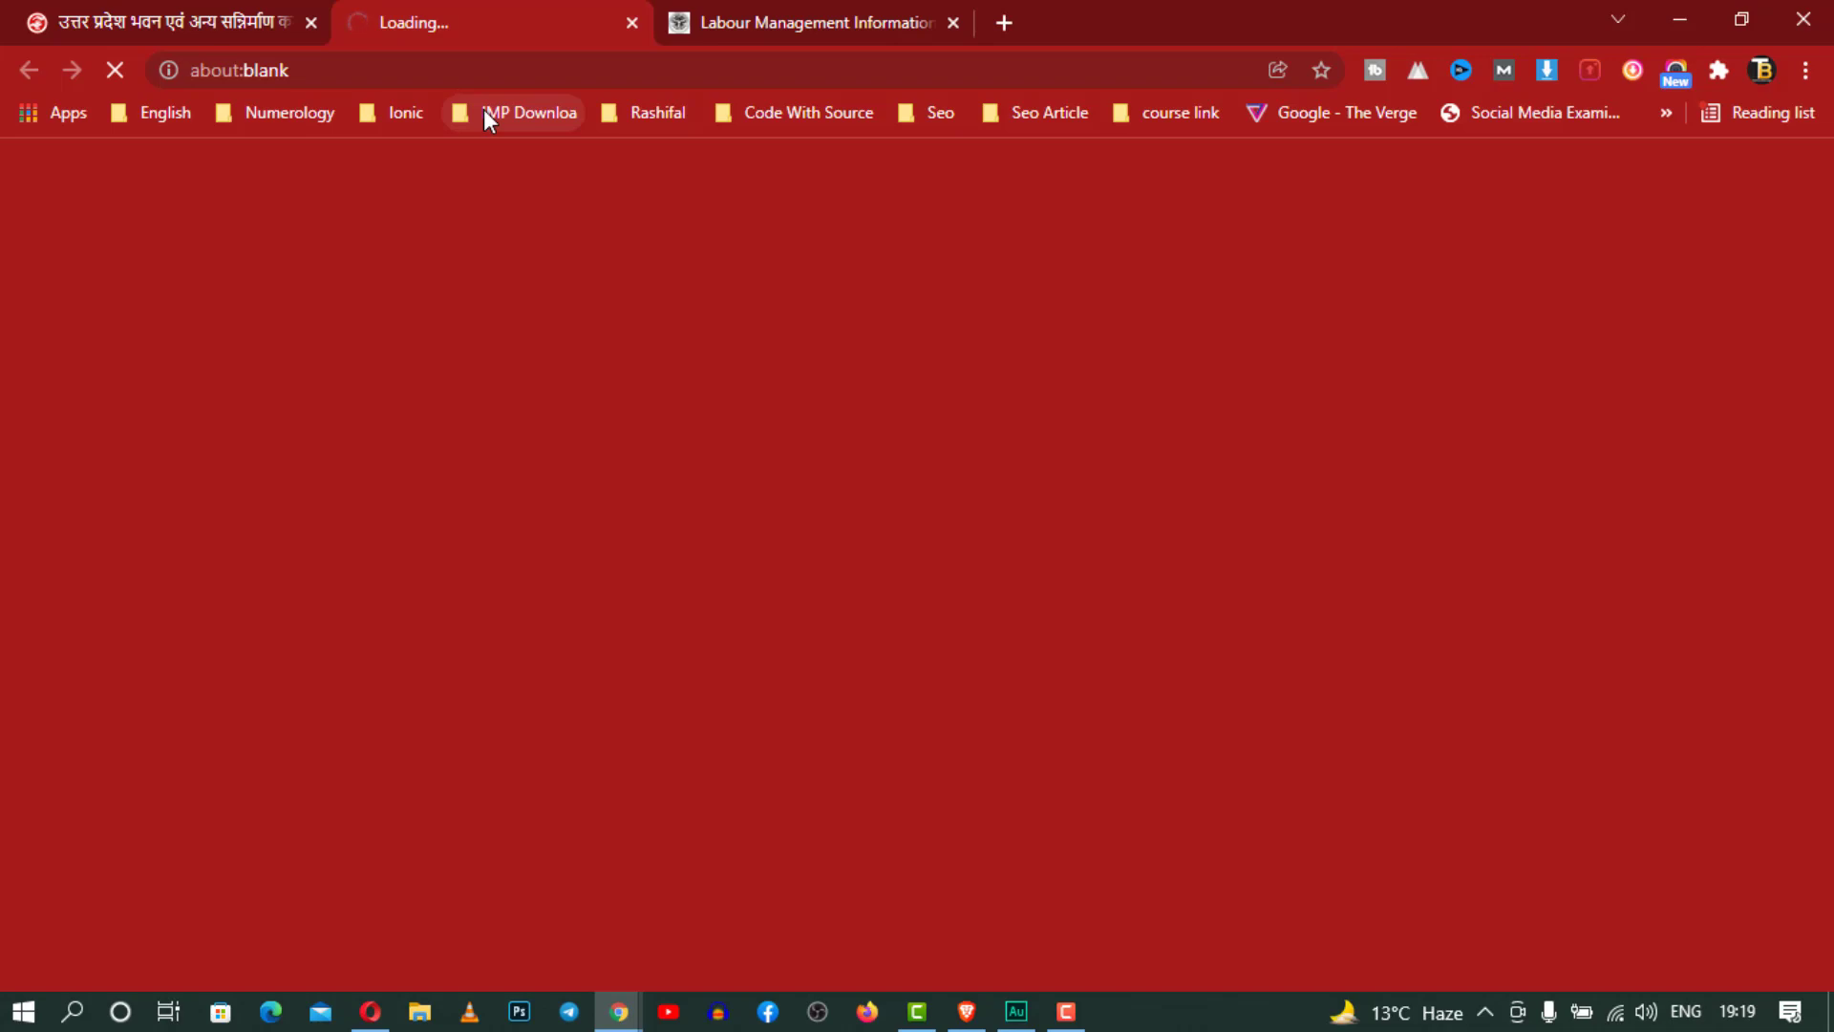
Enter the worker's Aadhaar number and choose मुरादाबाद as the division
left_click(760, 33)
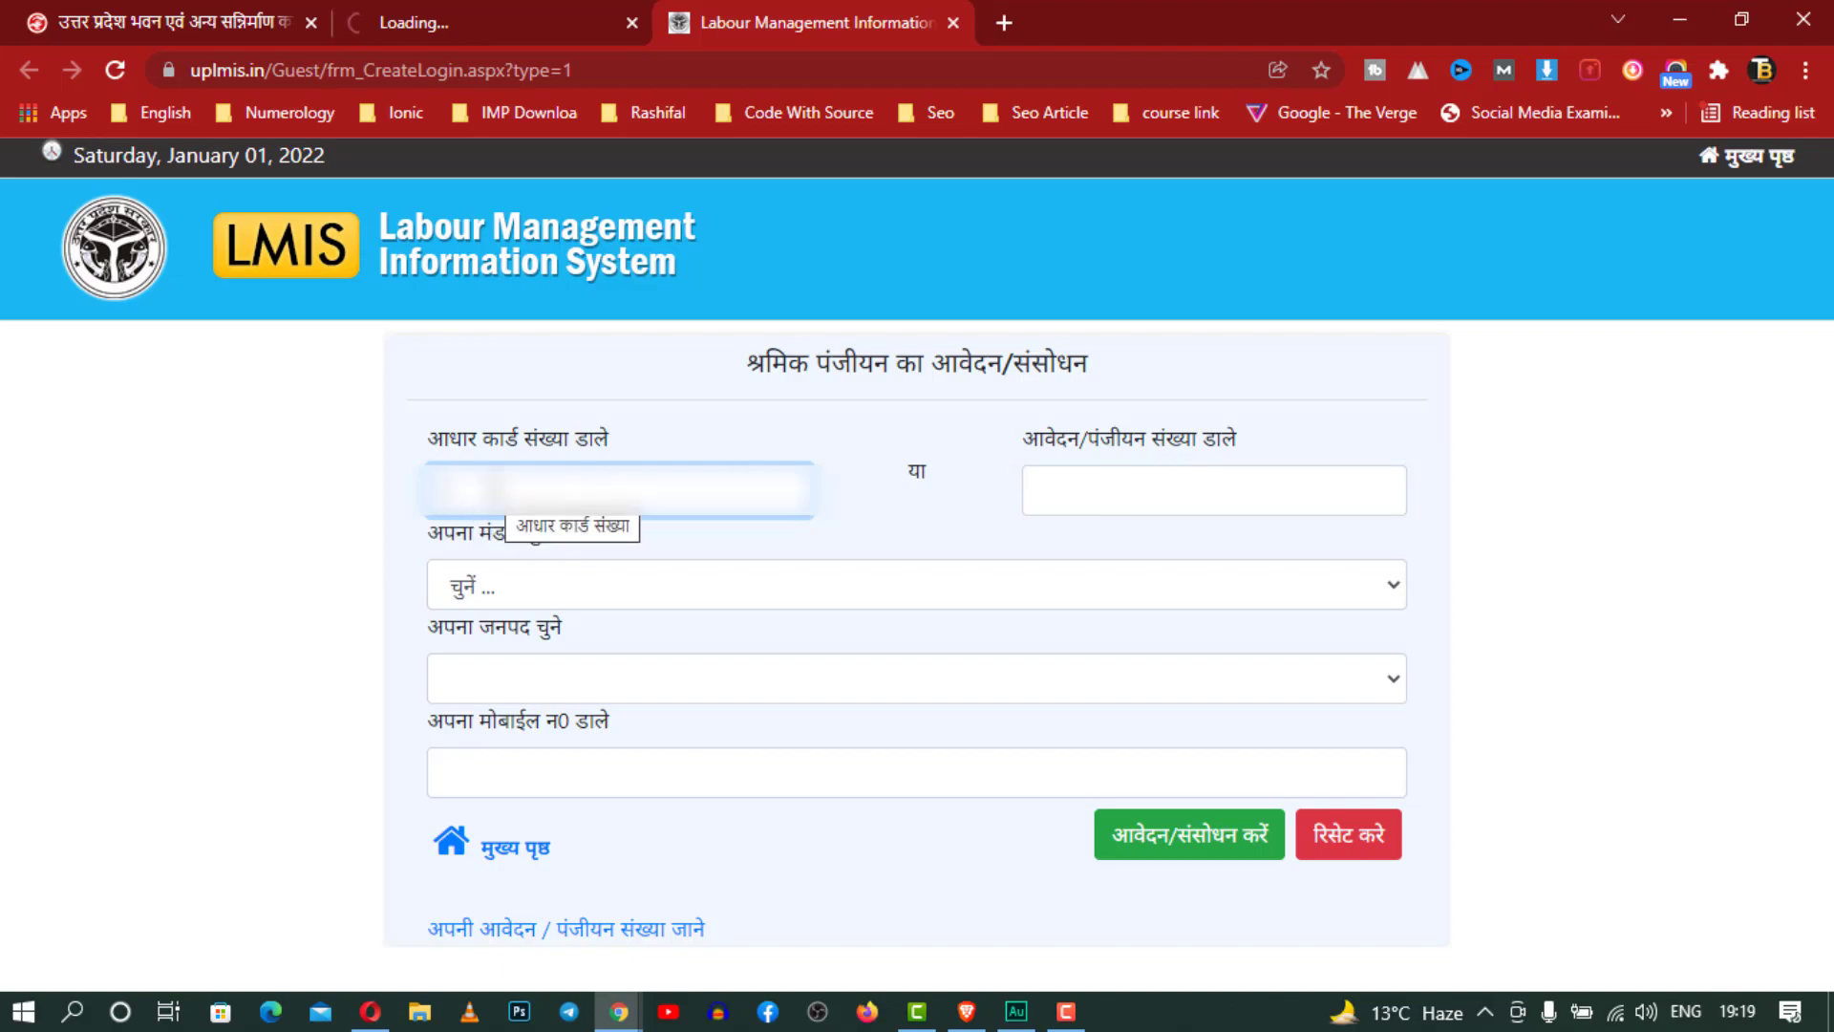
type("••••••")
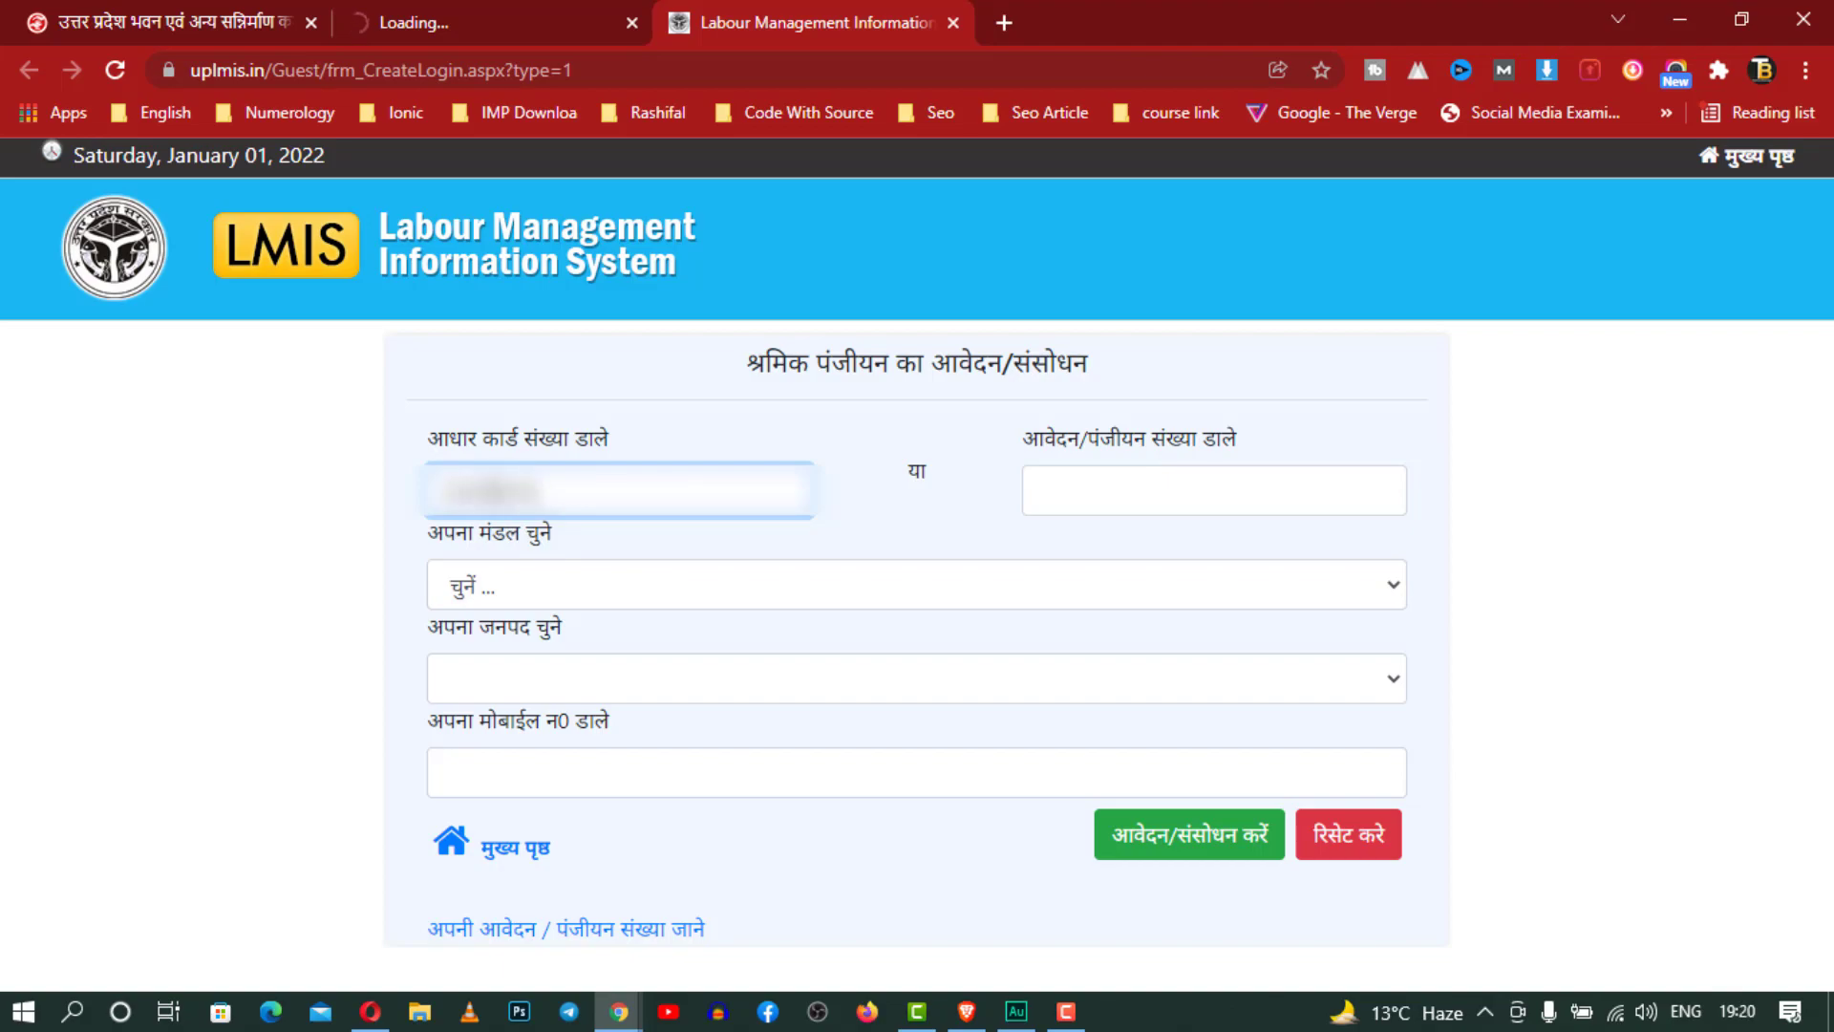
type("••••")
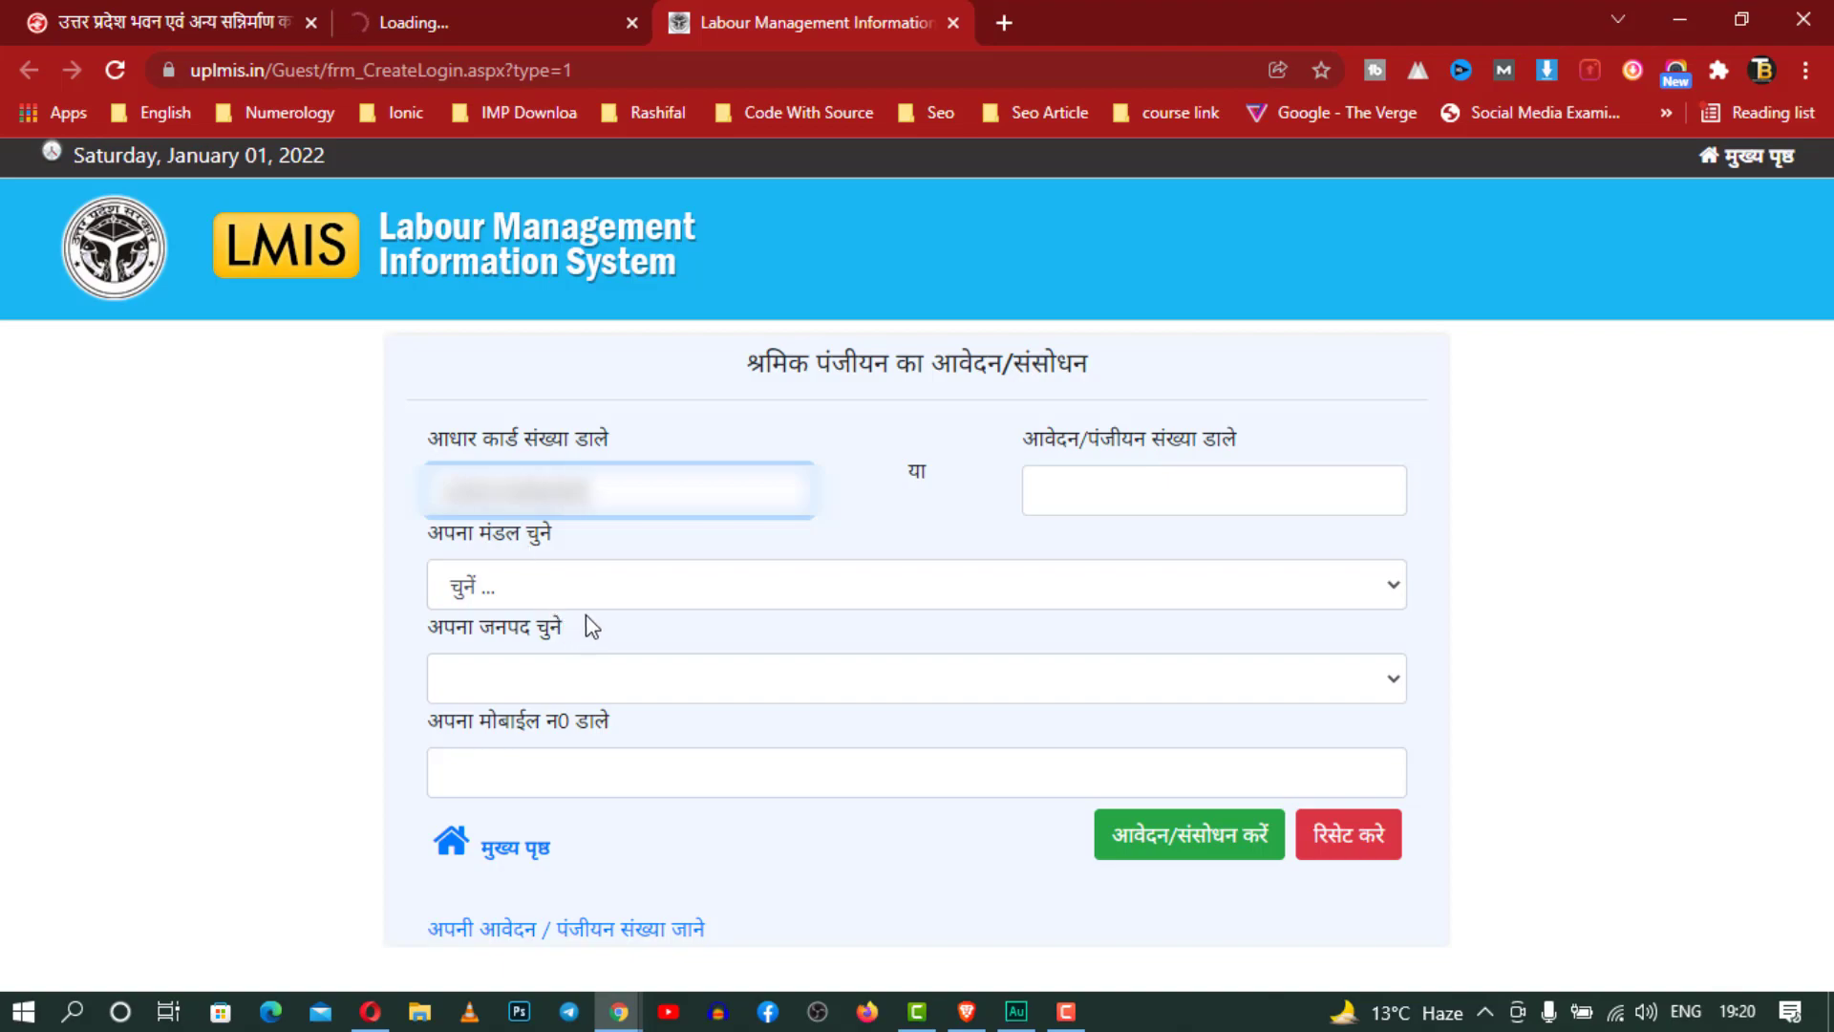
left_click(715, 586)
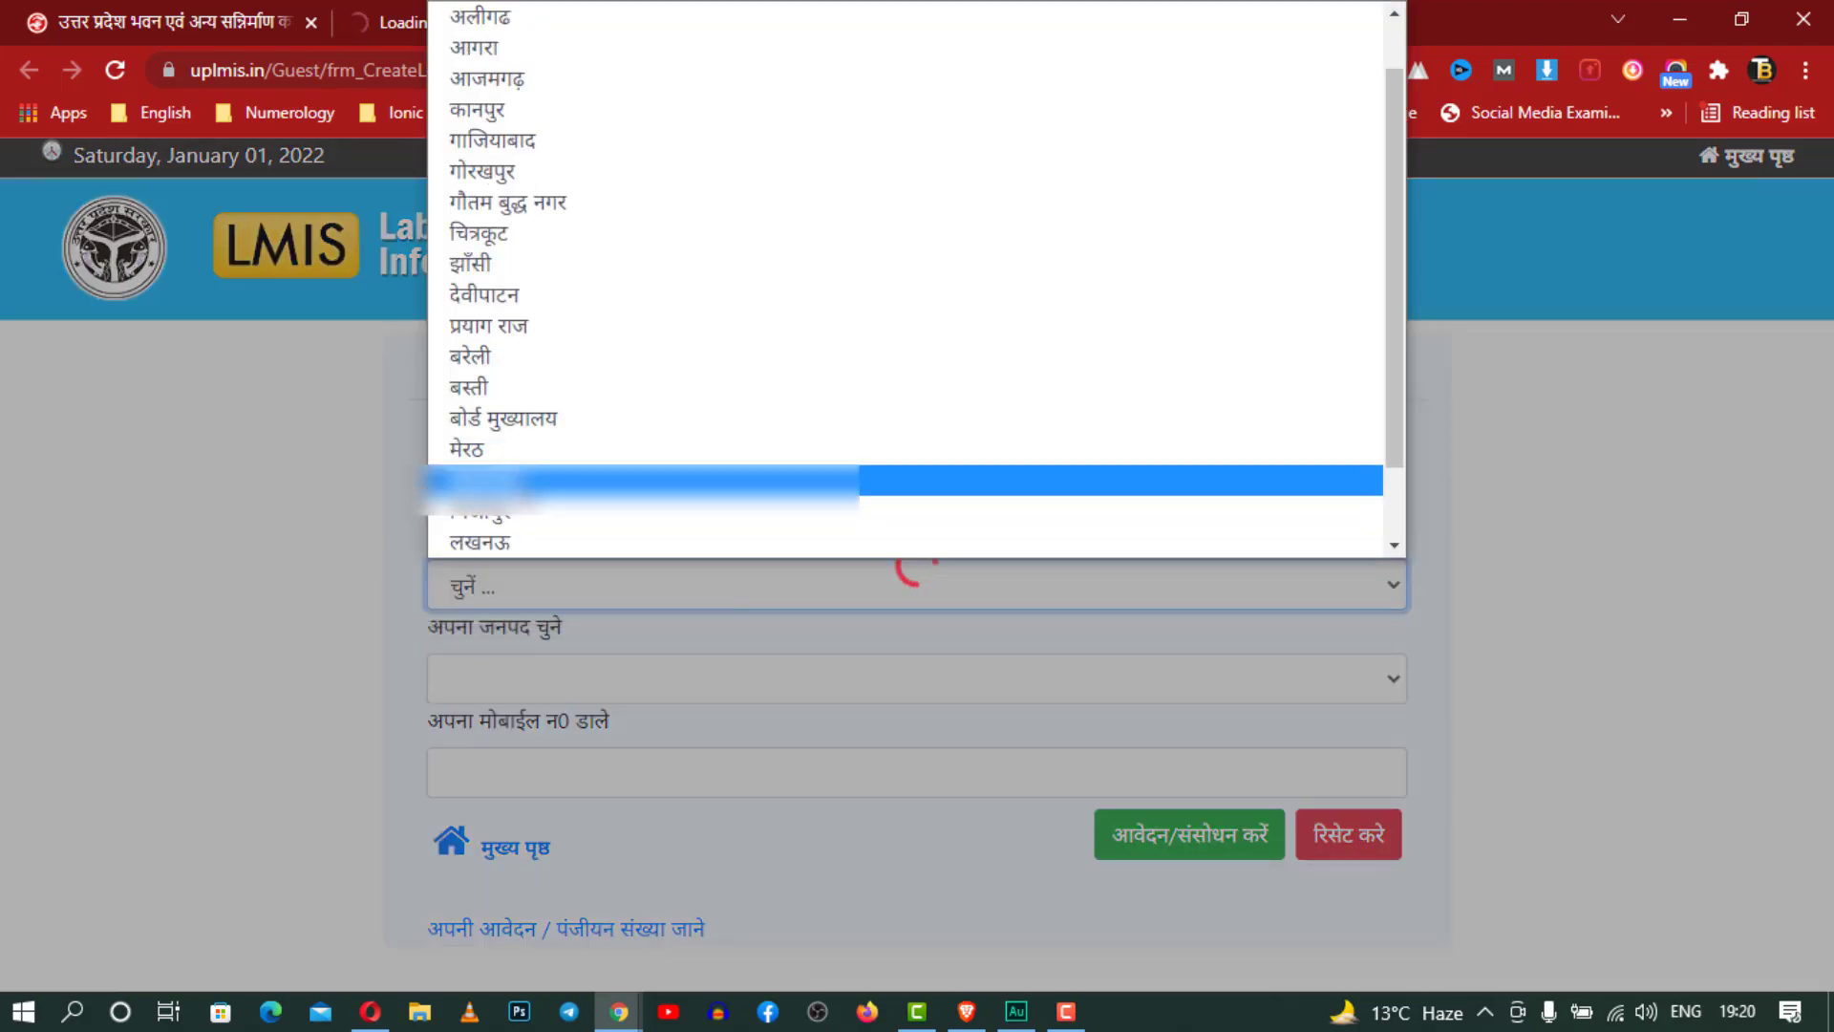
left_click(515, 480)
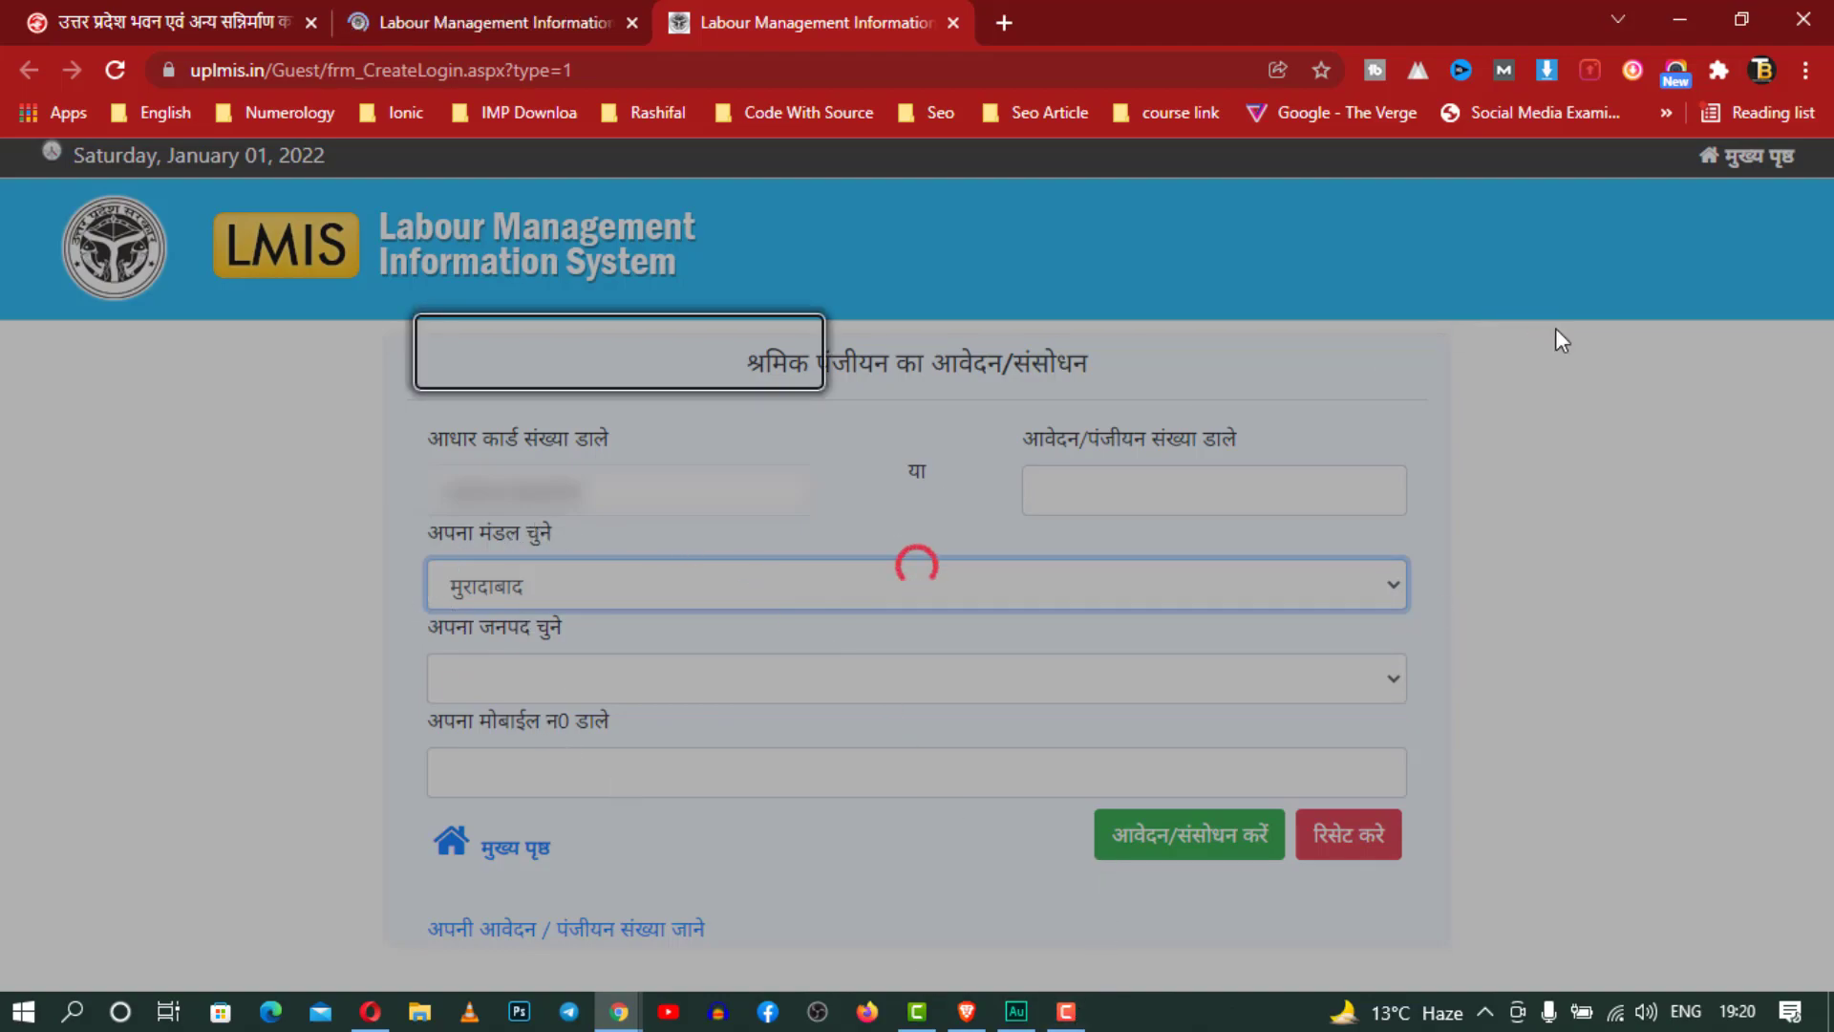
Close the duplicate tab, set the district to मुरादाबाद and enter the mobile number
left_click(632, 22)
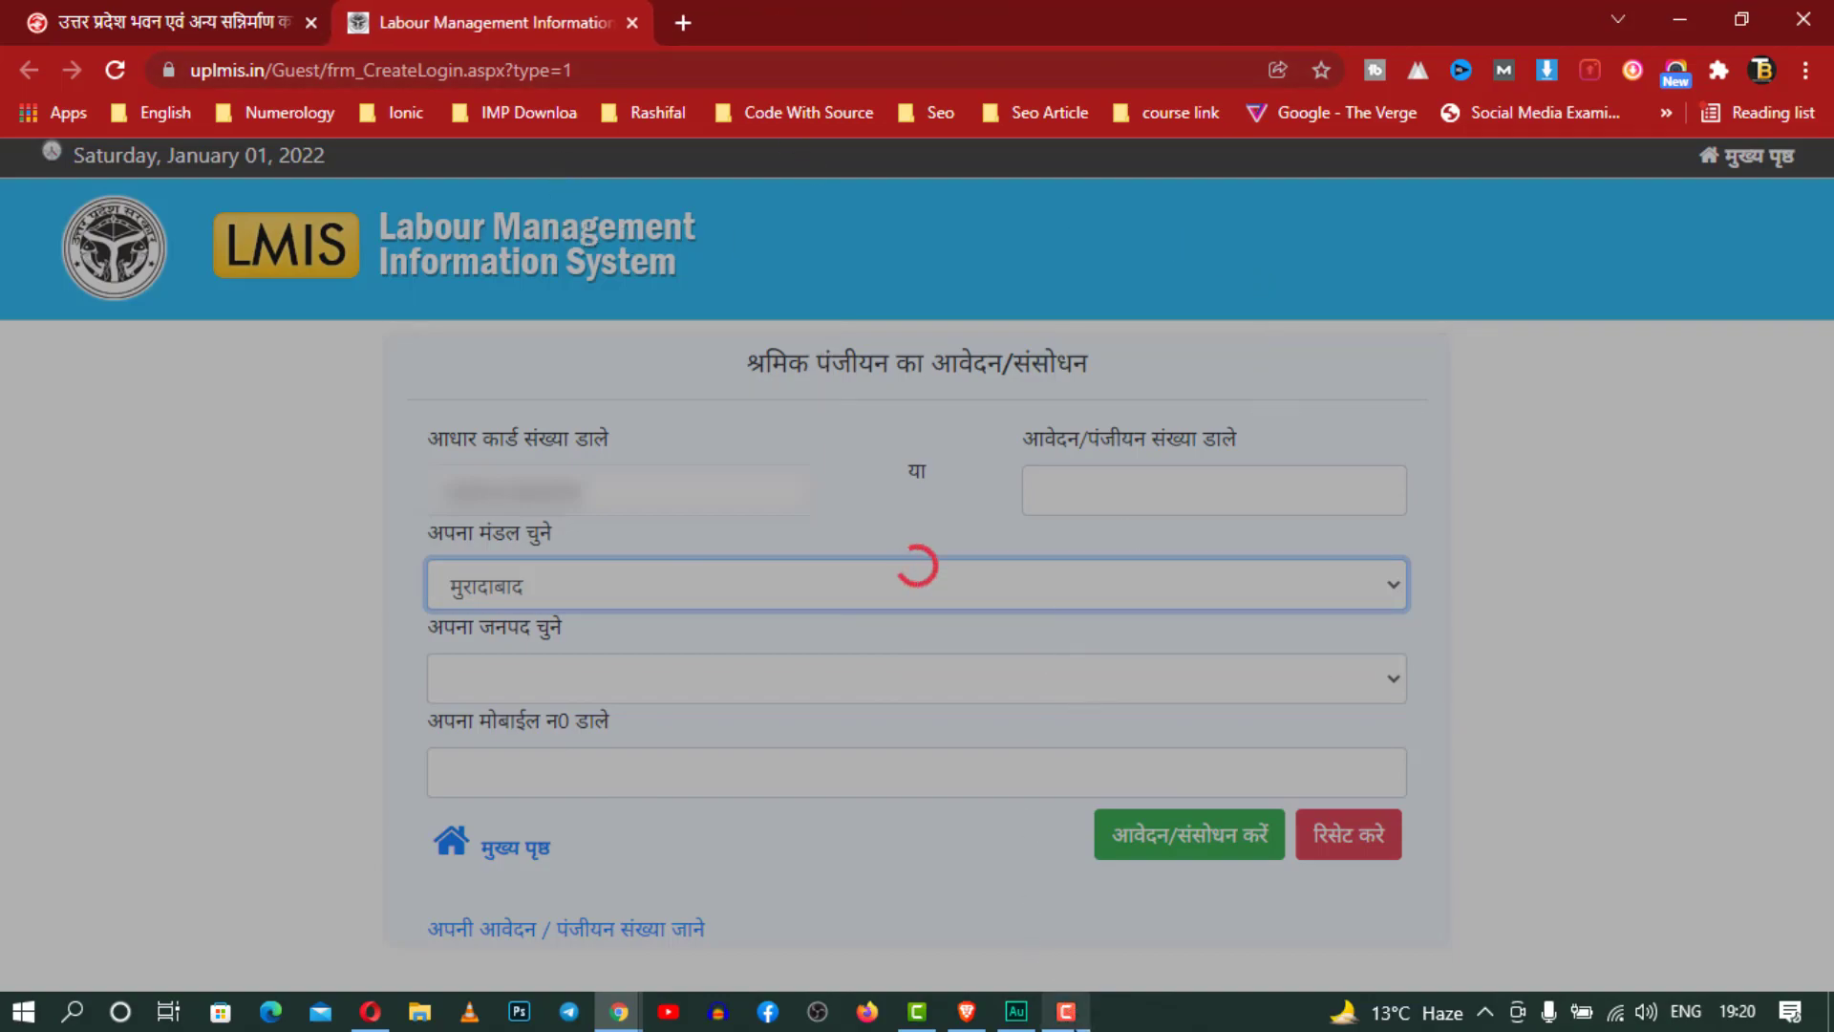
left_click(1066, 1010)
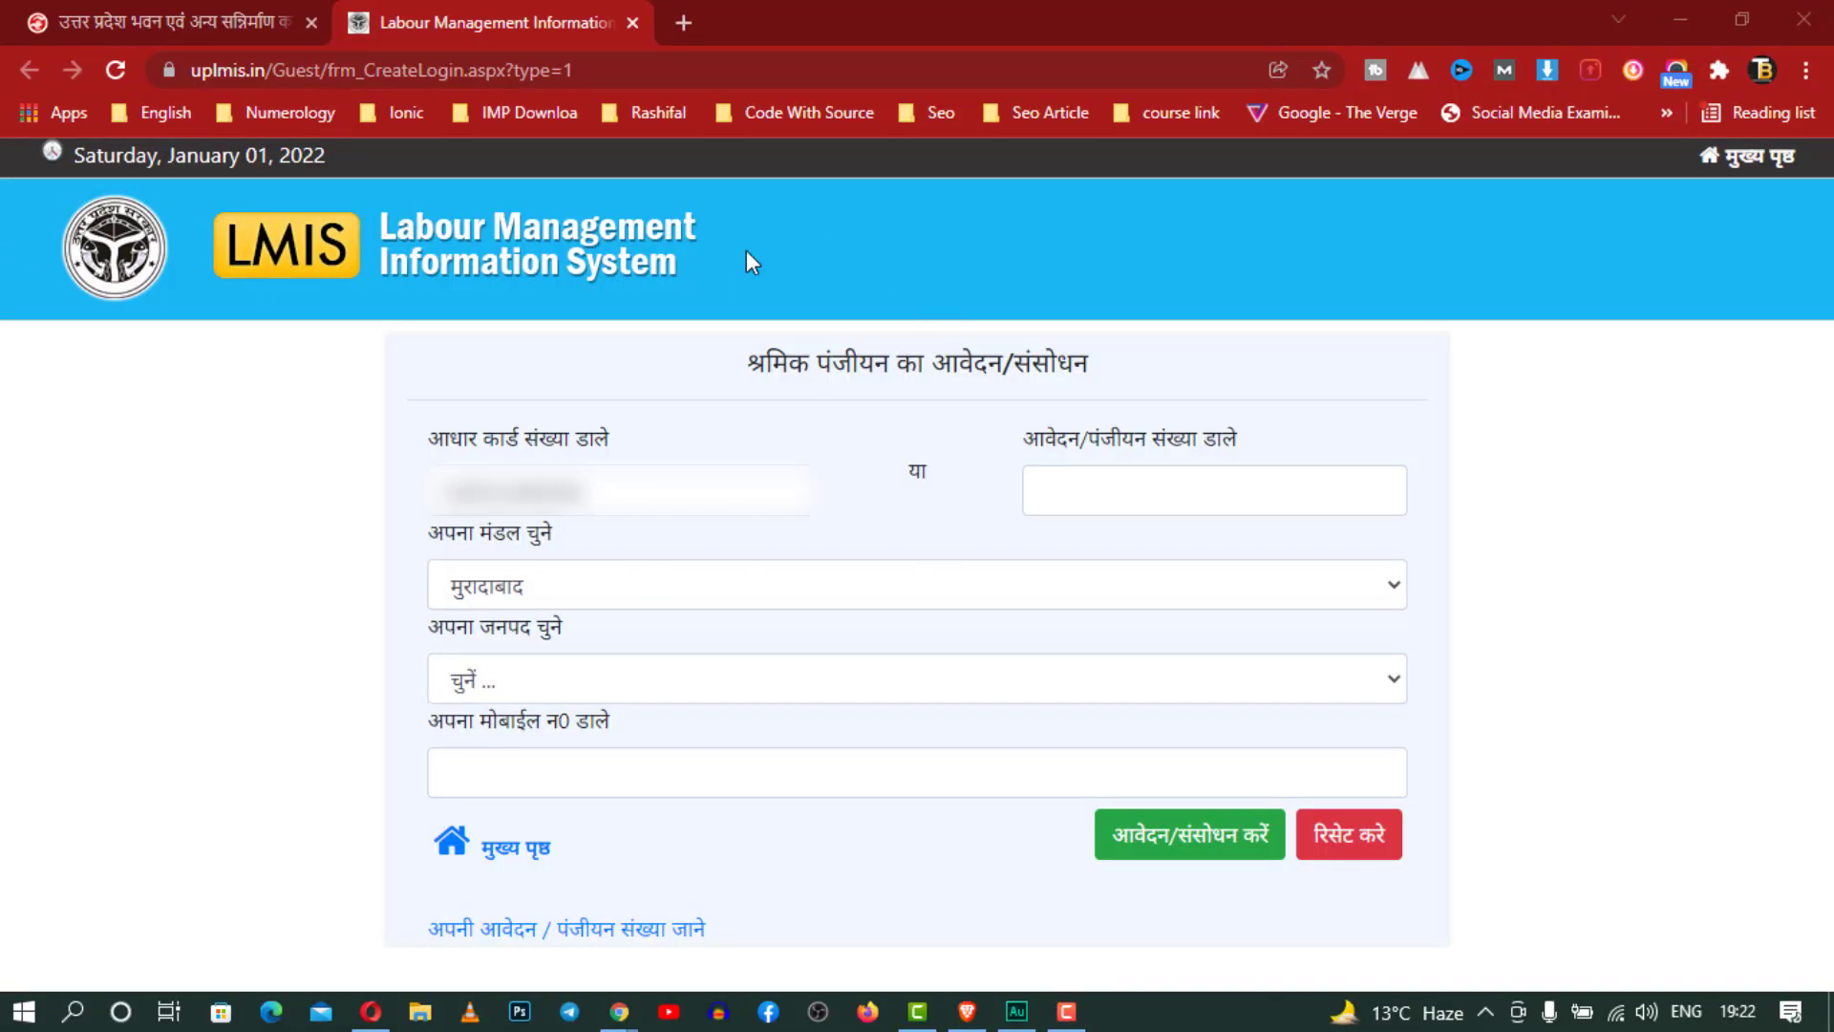
left_click(839, 692)
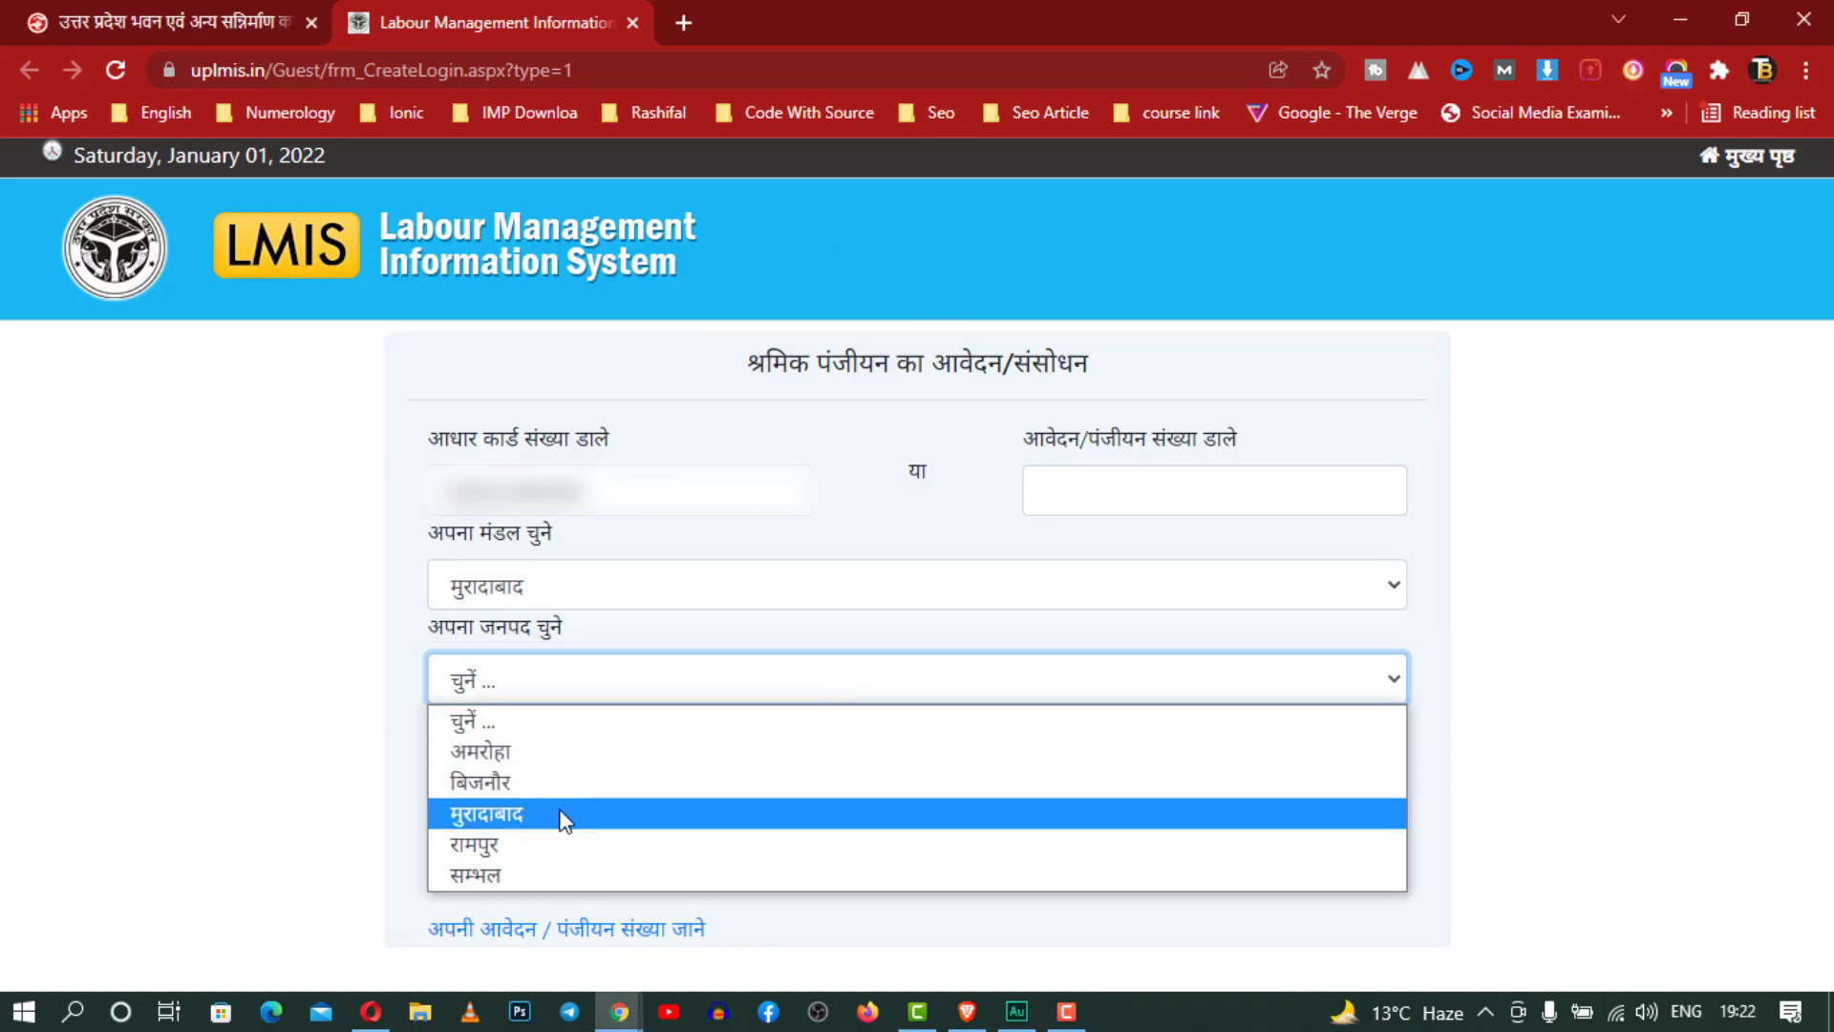
left_click(622, 814)
left_click(631, 776)
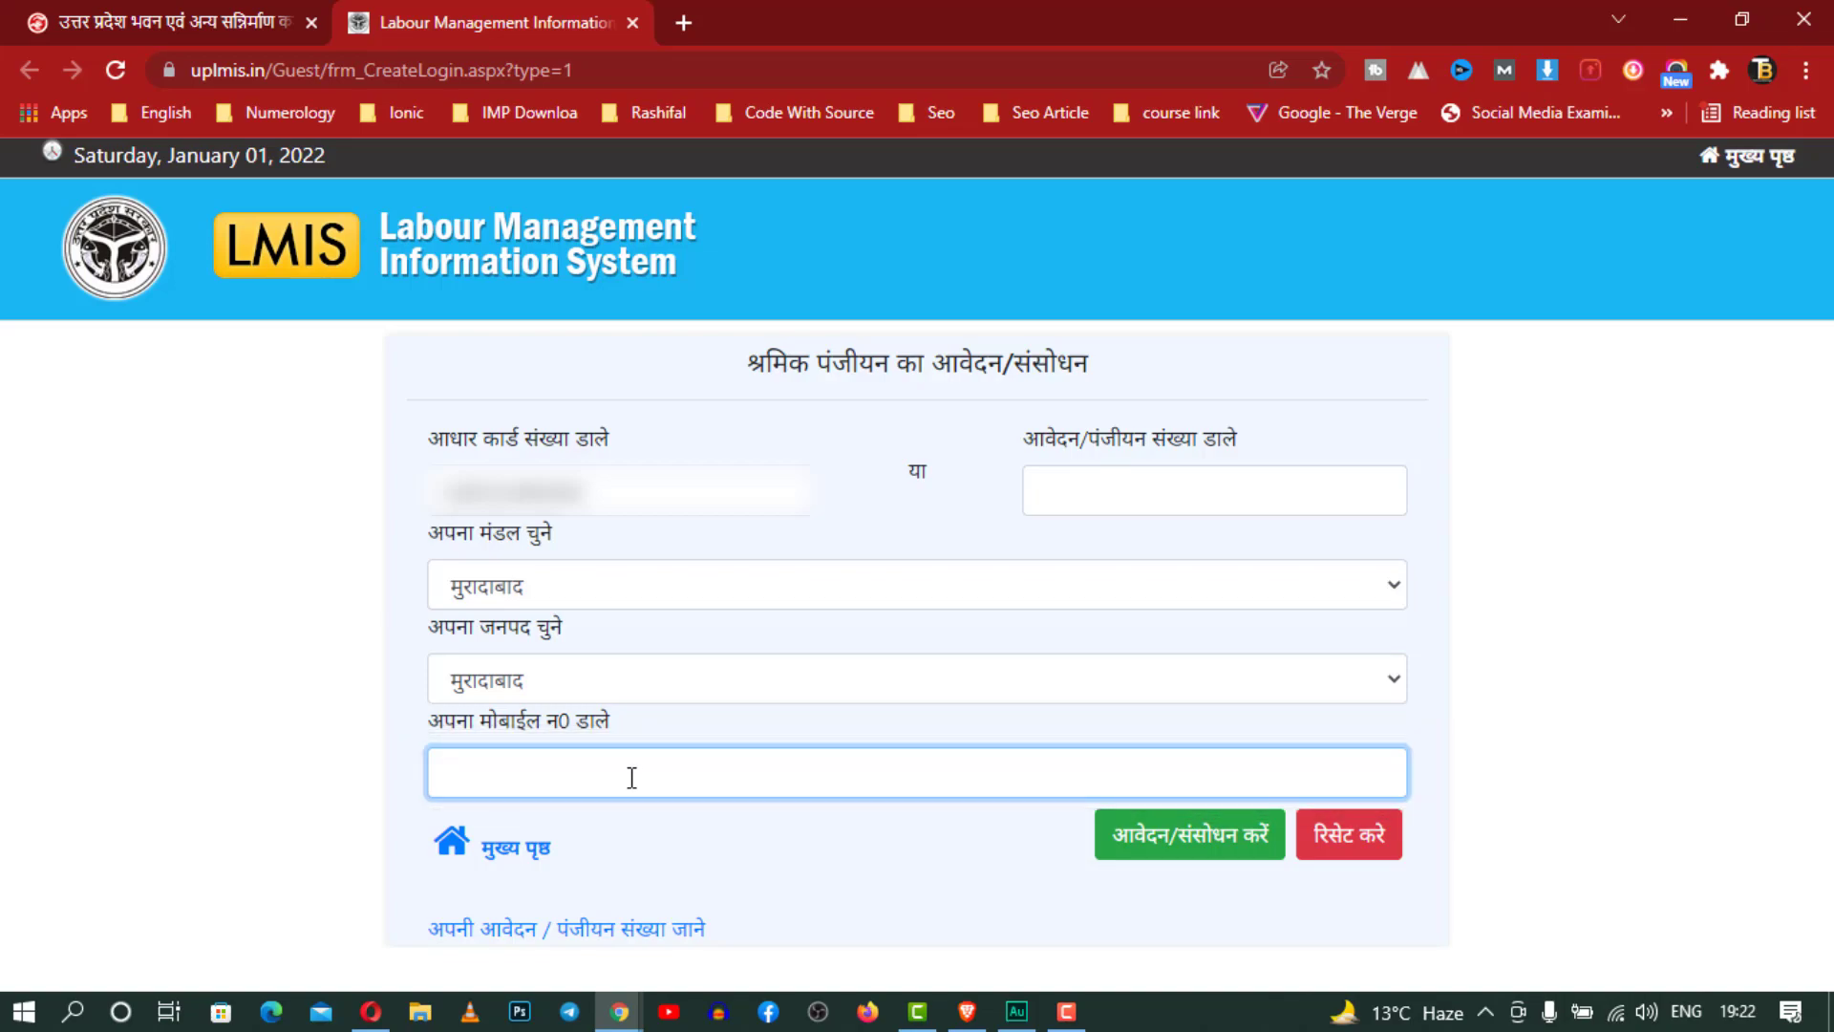
key("ctrl+v")
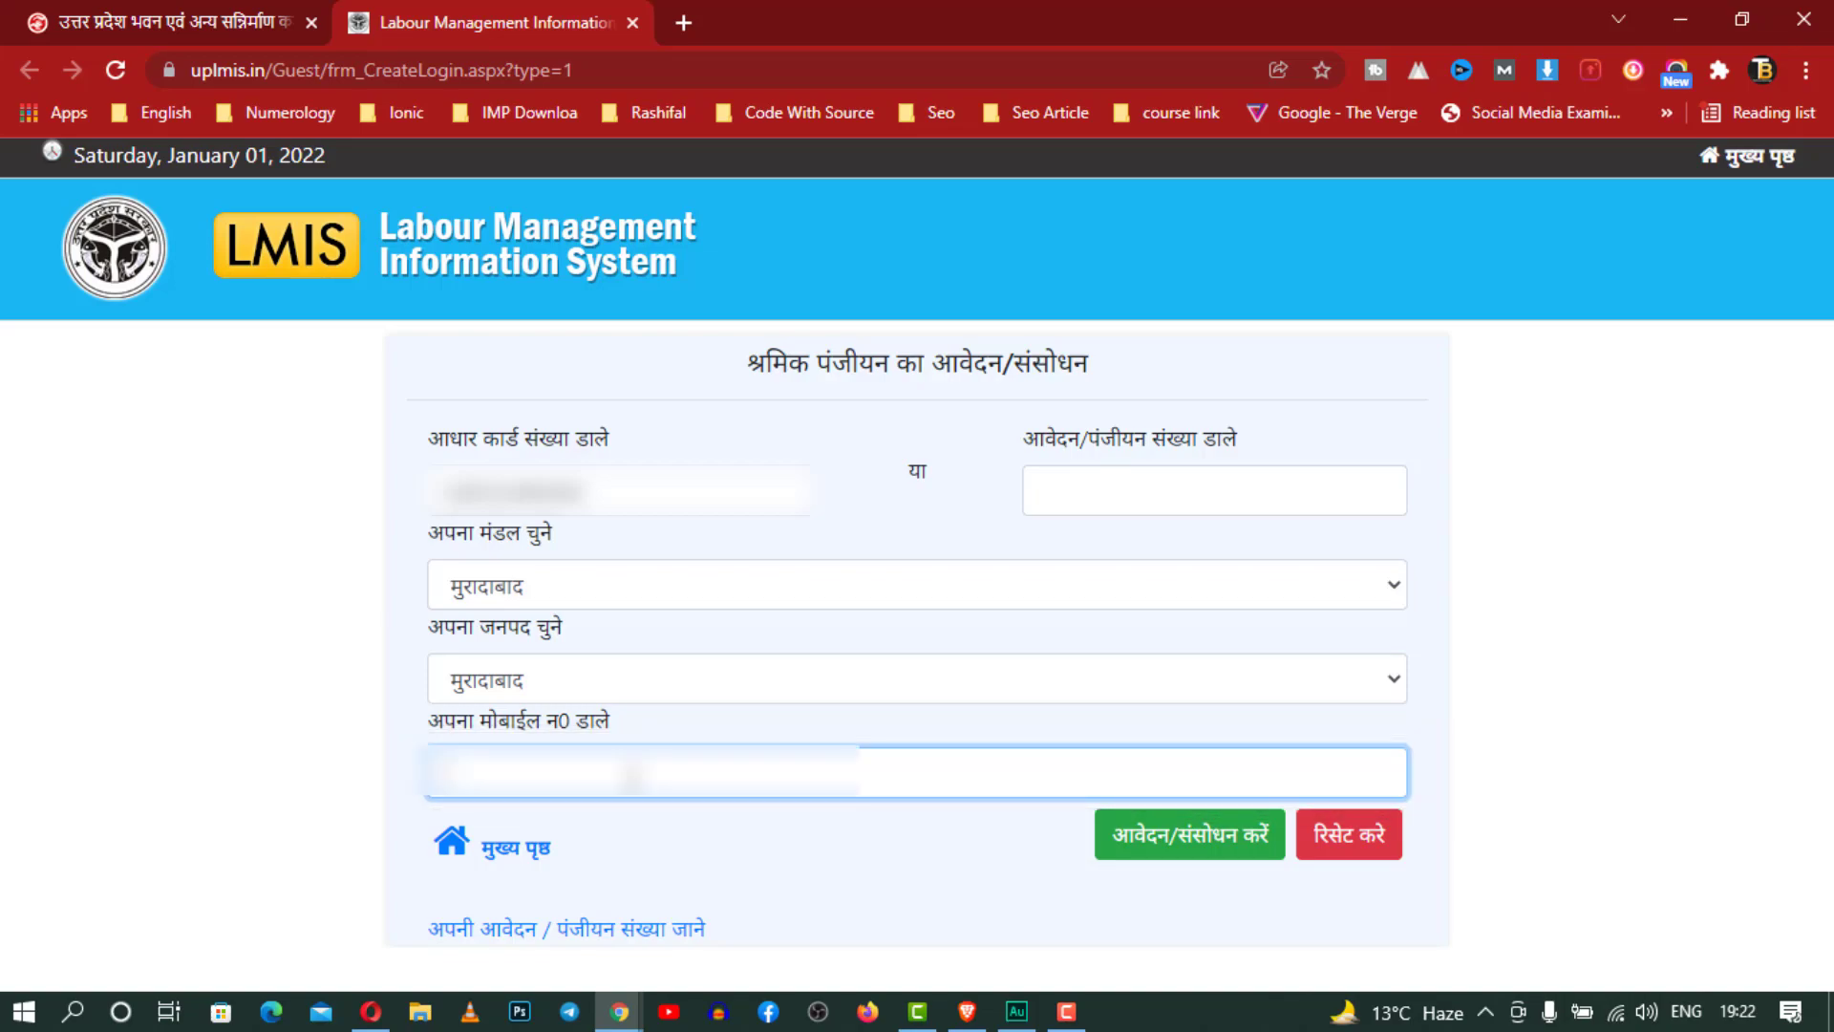
type("9876543210")
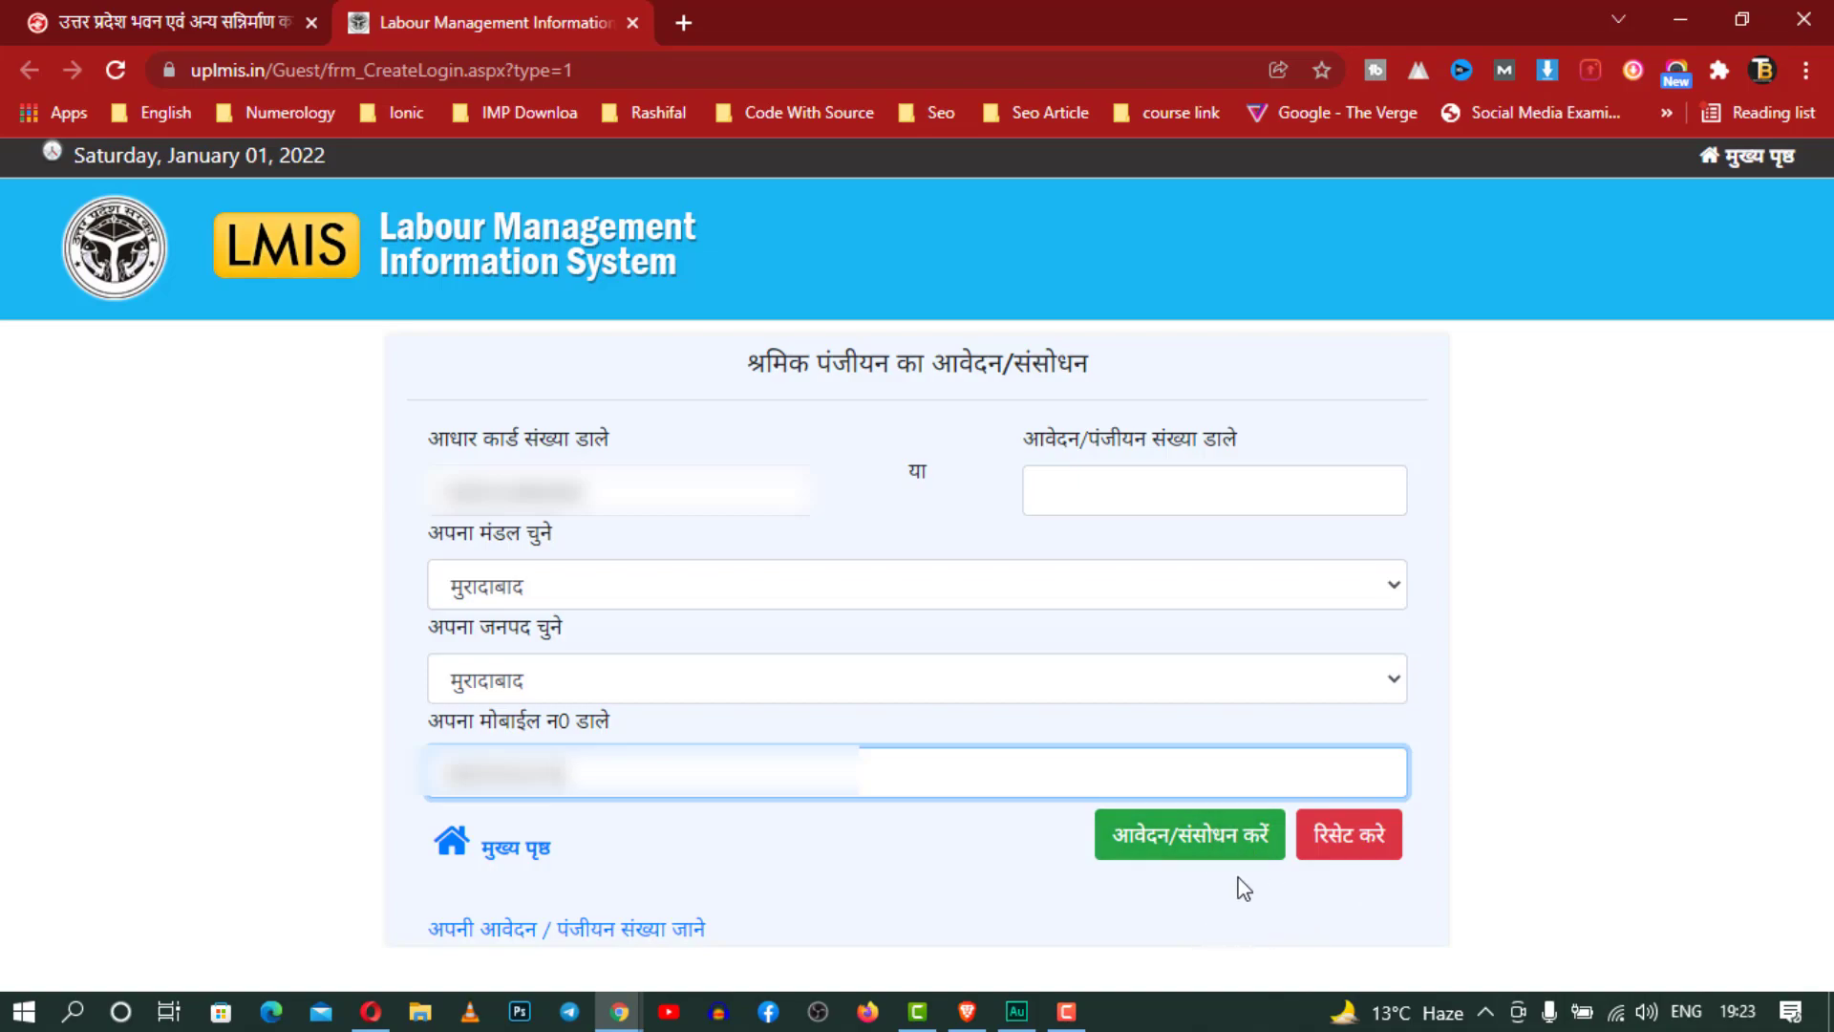
Request an OTP, then enter the received code and verify it to reach the registration form
left_click(1191, 850)
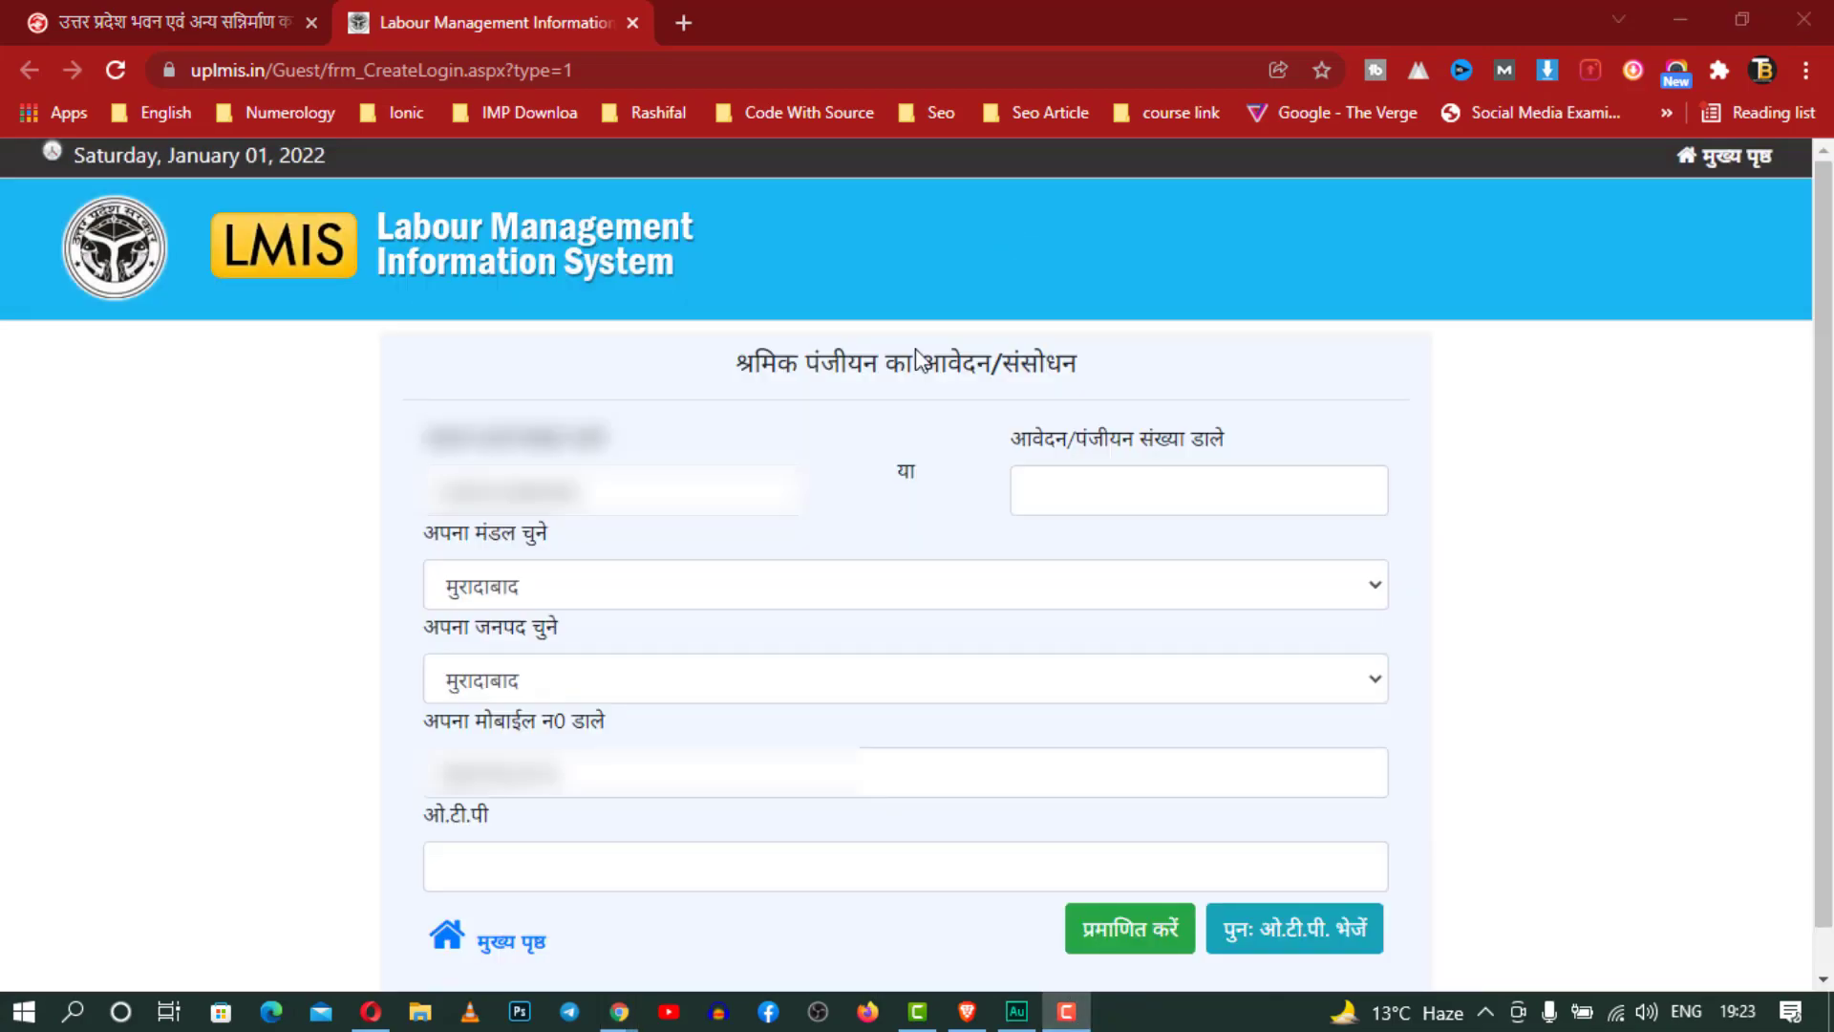
left_click(644, 865)
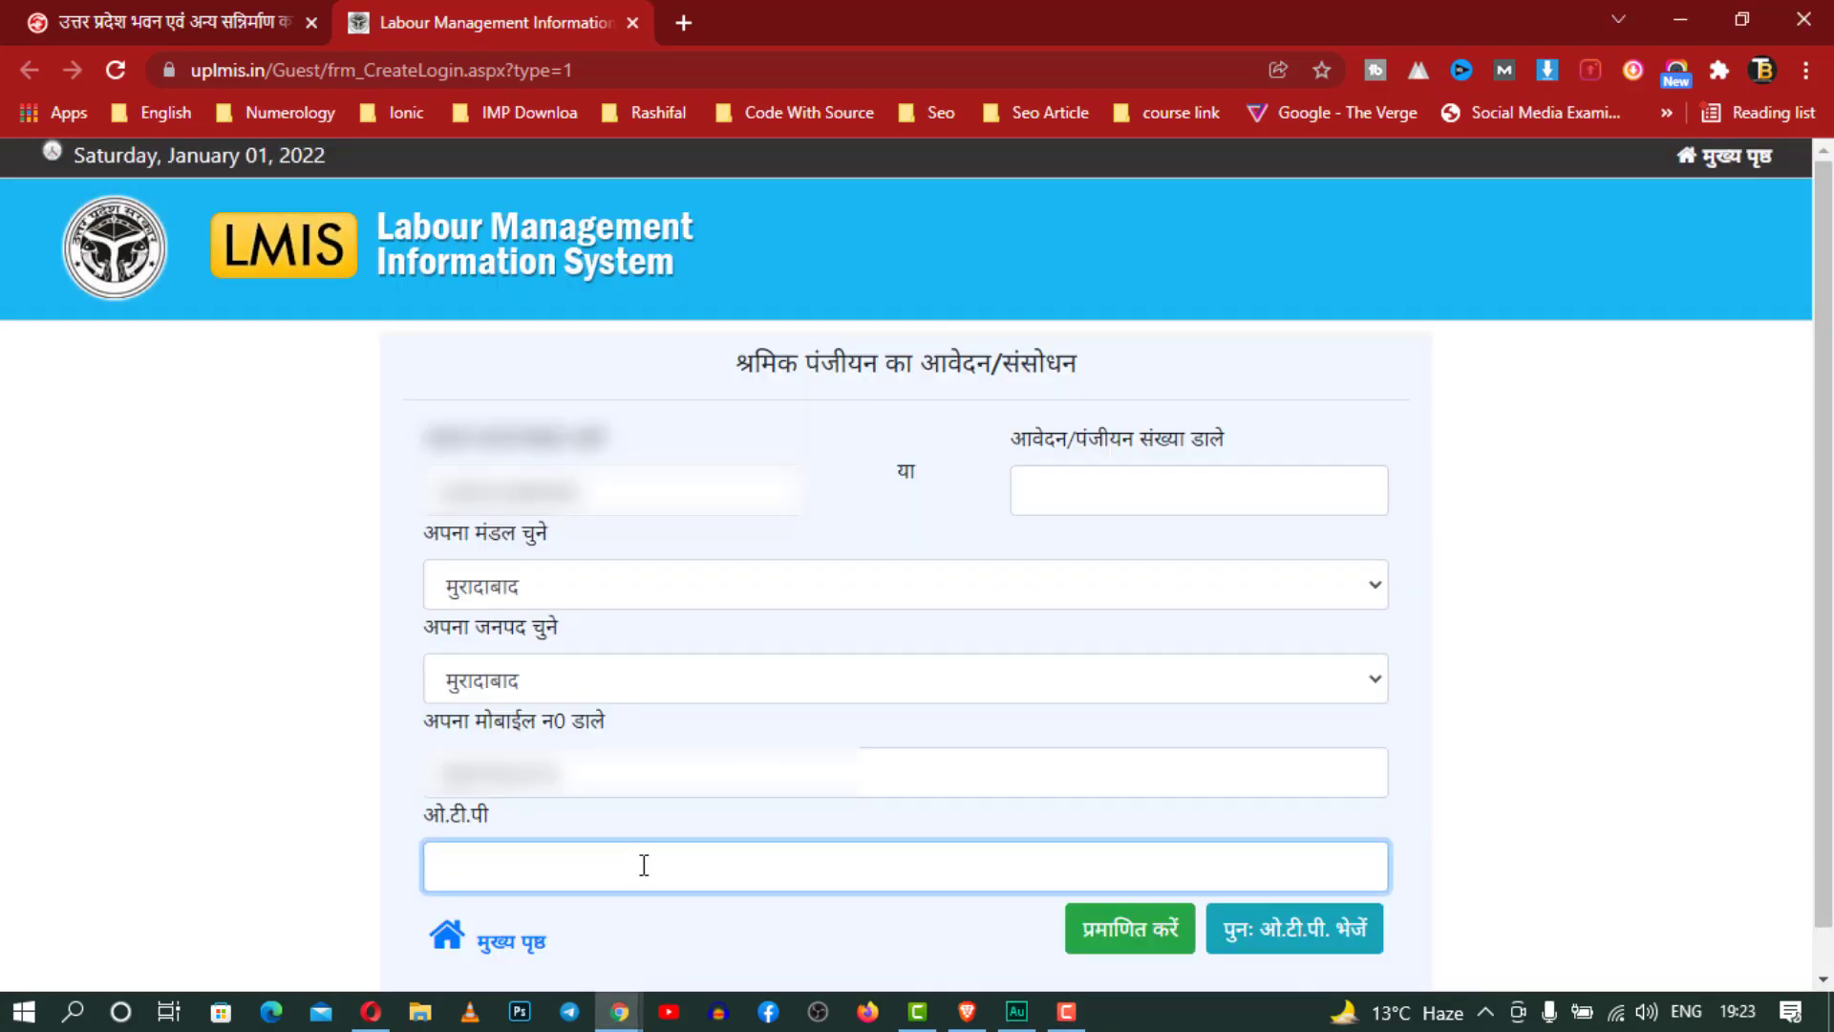
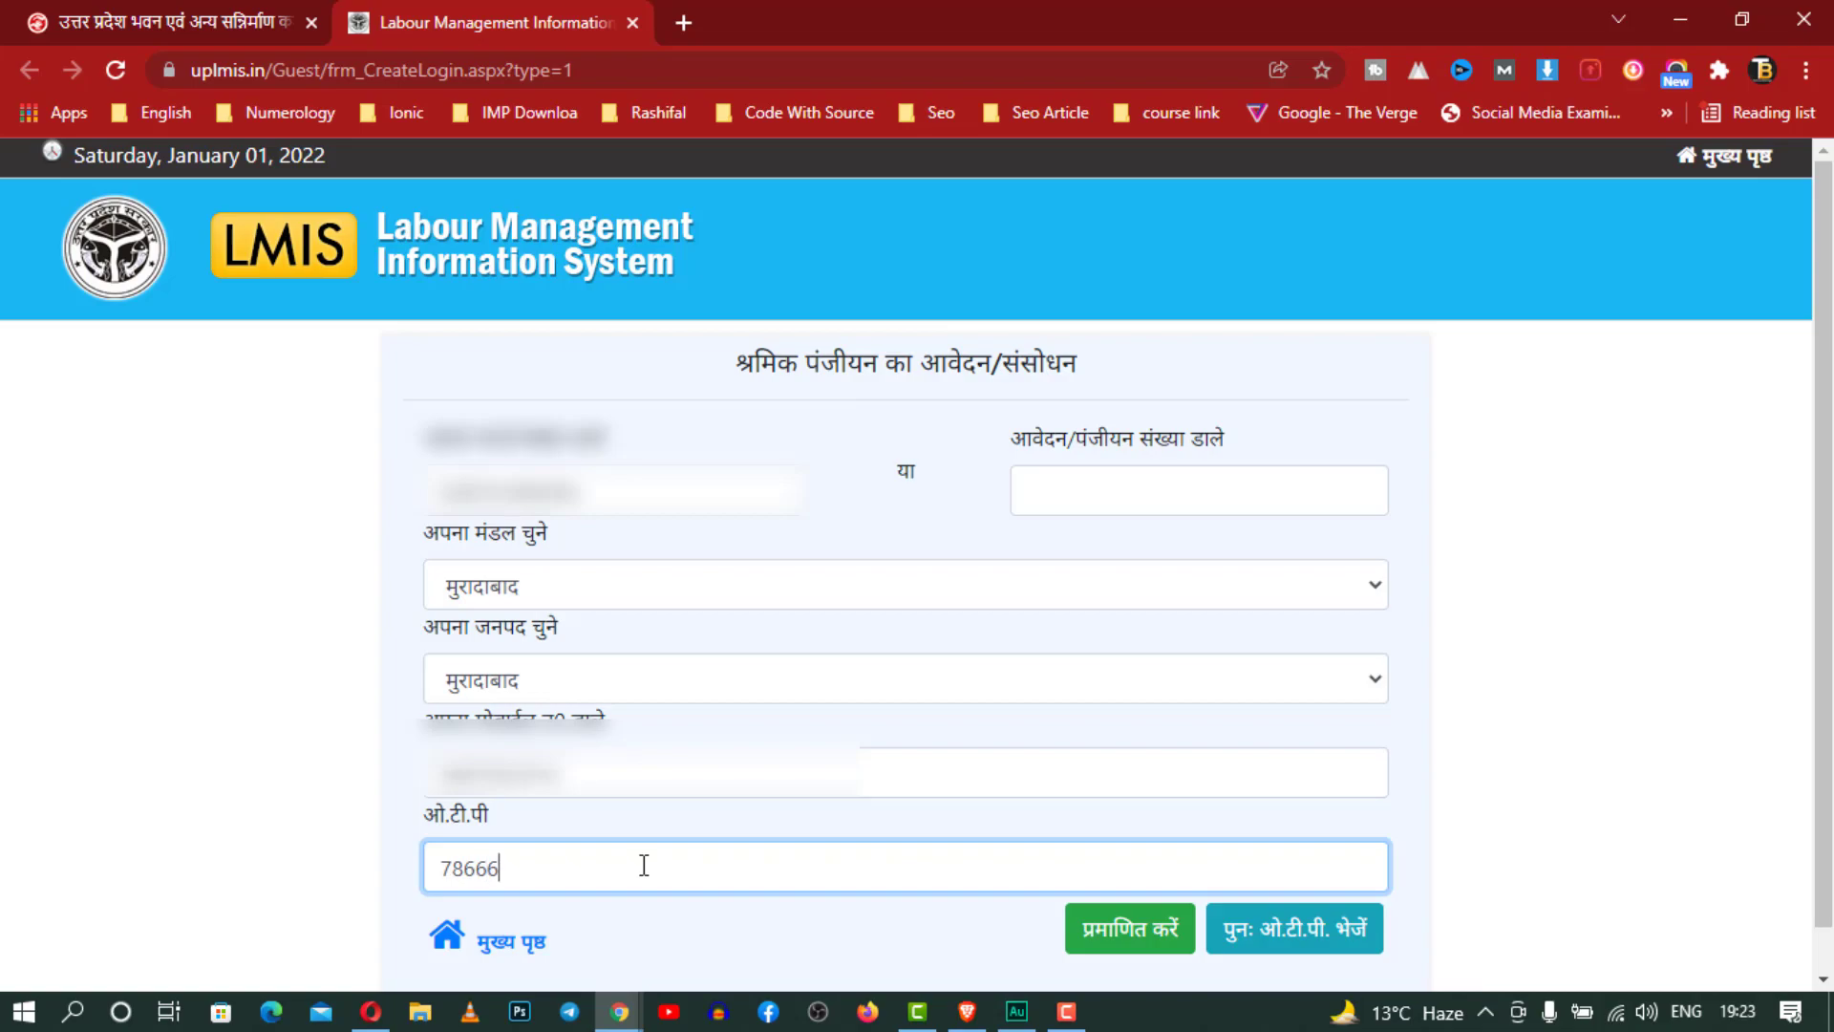
scroll(1019, 880, "down", 1)
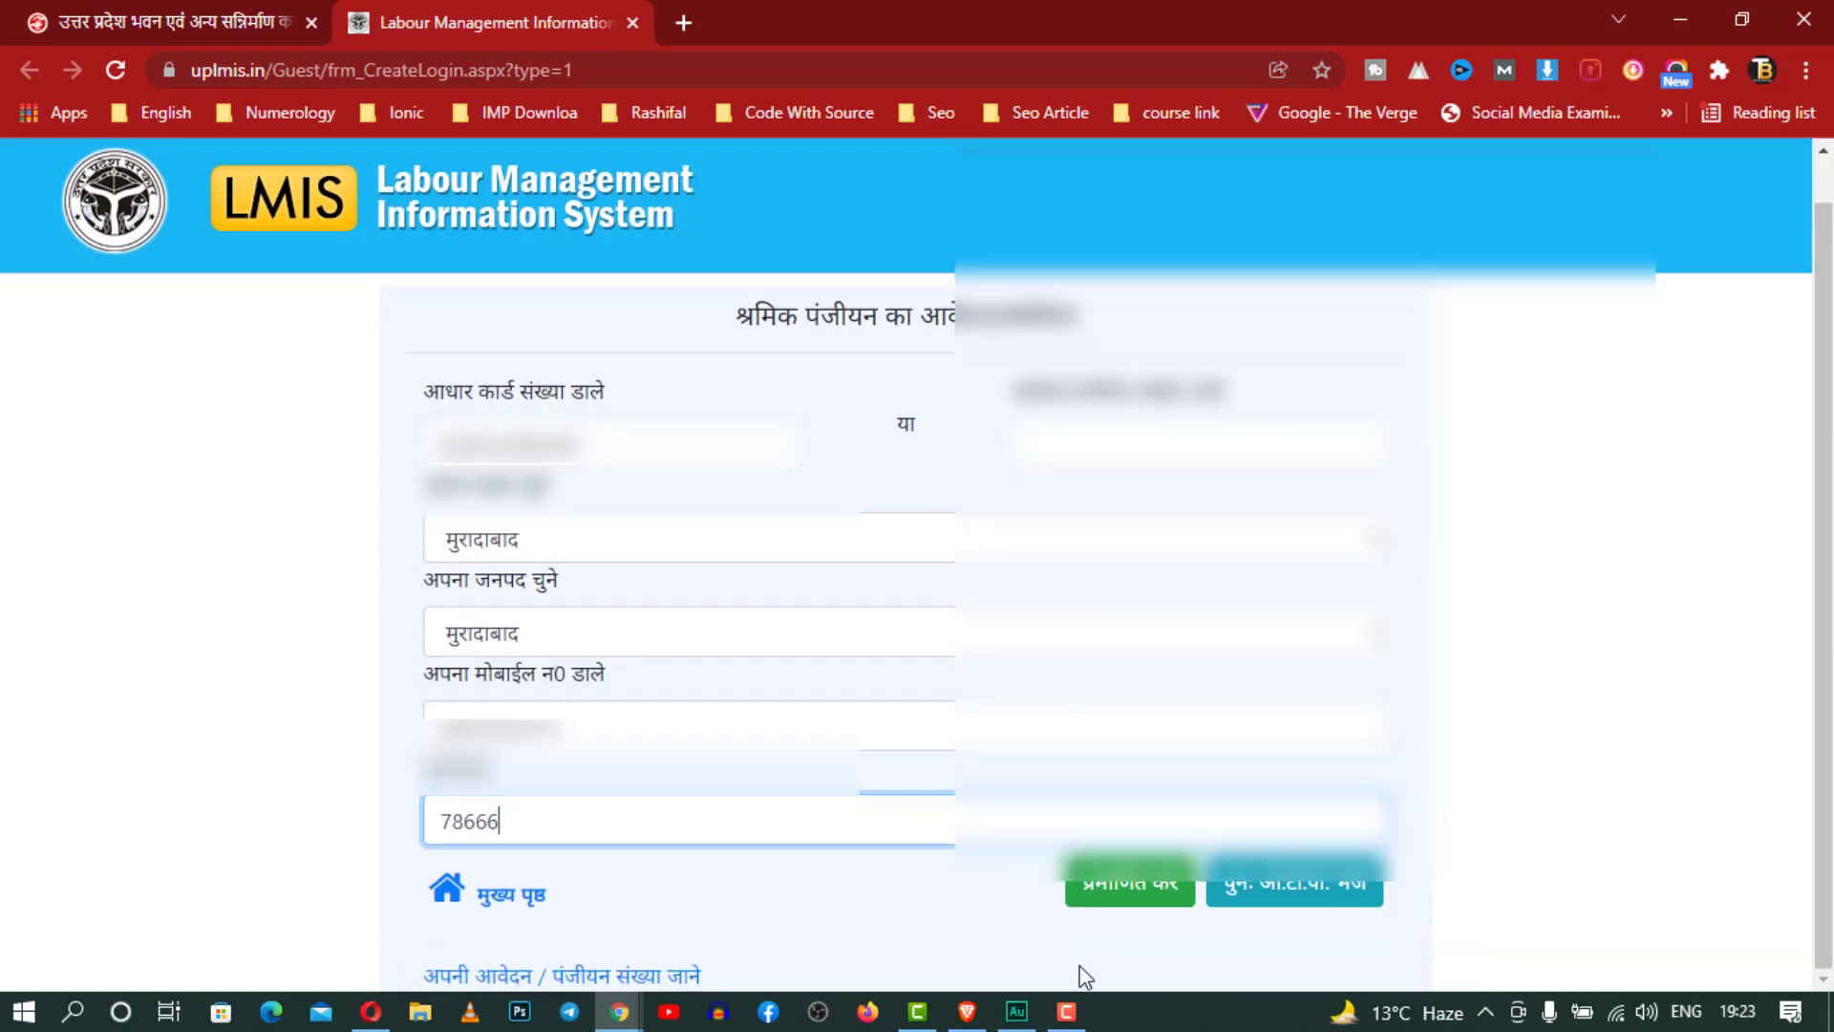
left_click(1134, 903)
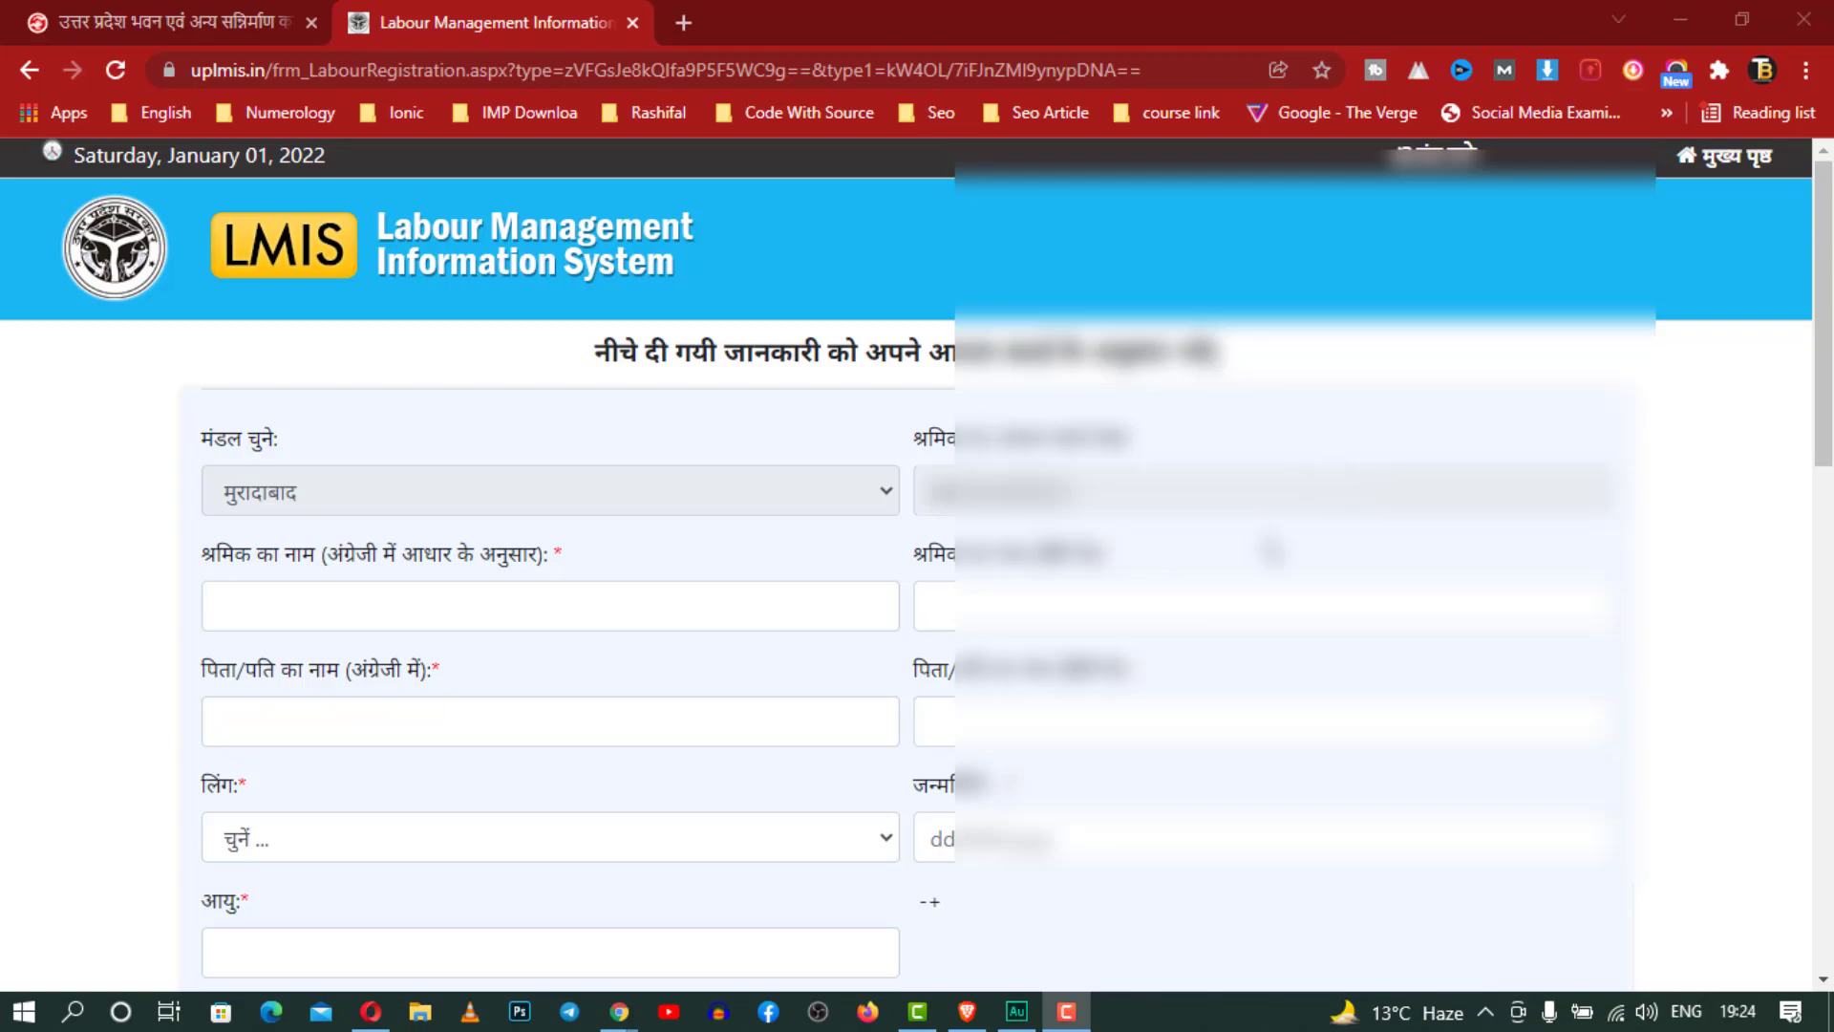
Enter the worker's name and the father's/husband's name in English so the Hindi fields auto-fill
scroll(802, 651, "down", 1)
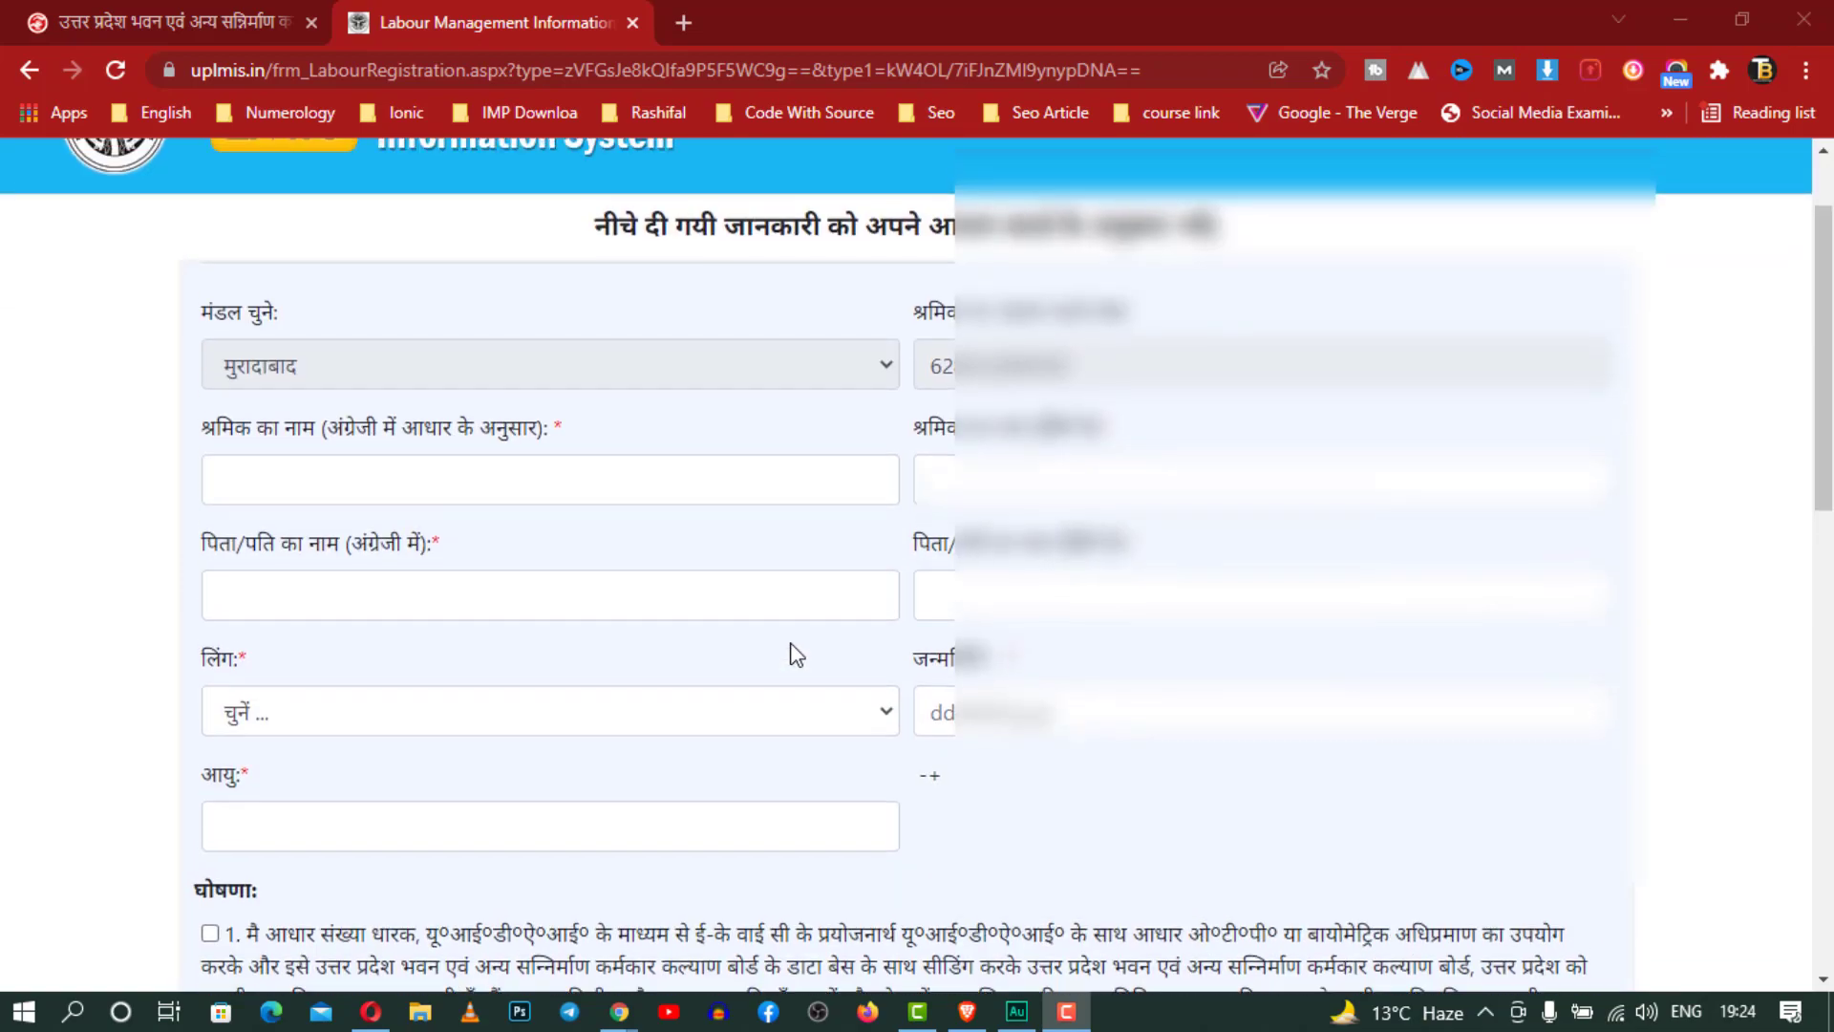
scroll(797, 654, "up", 1)
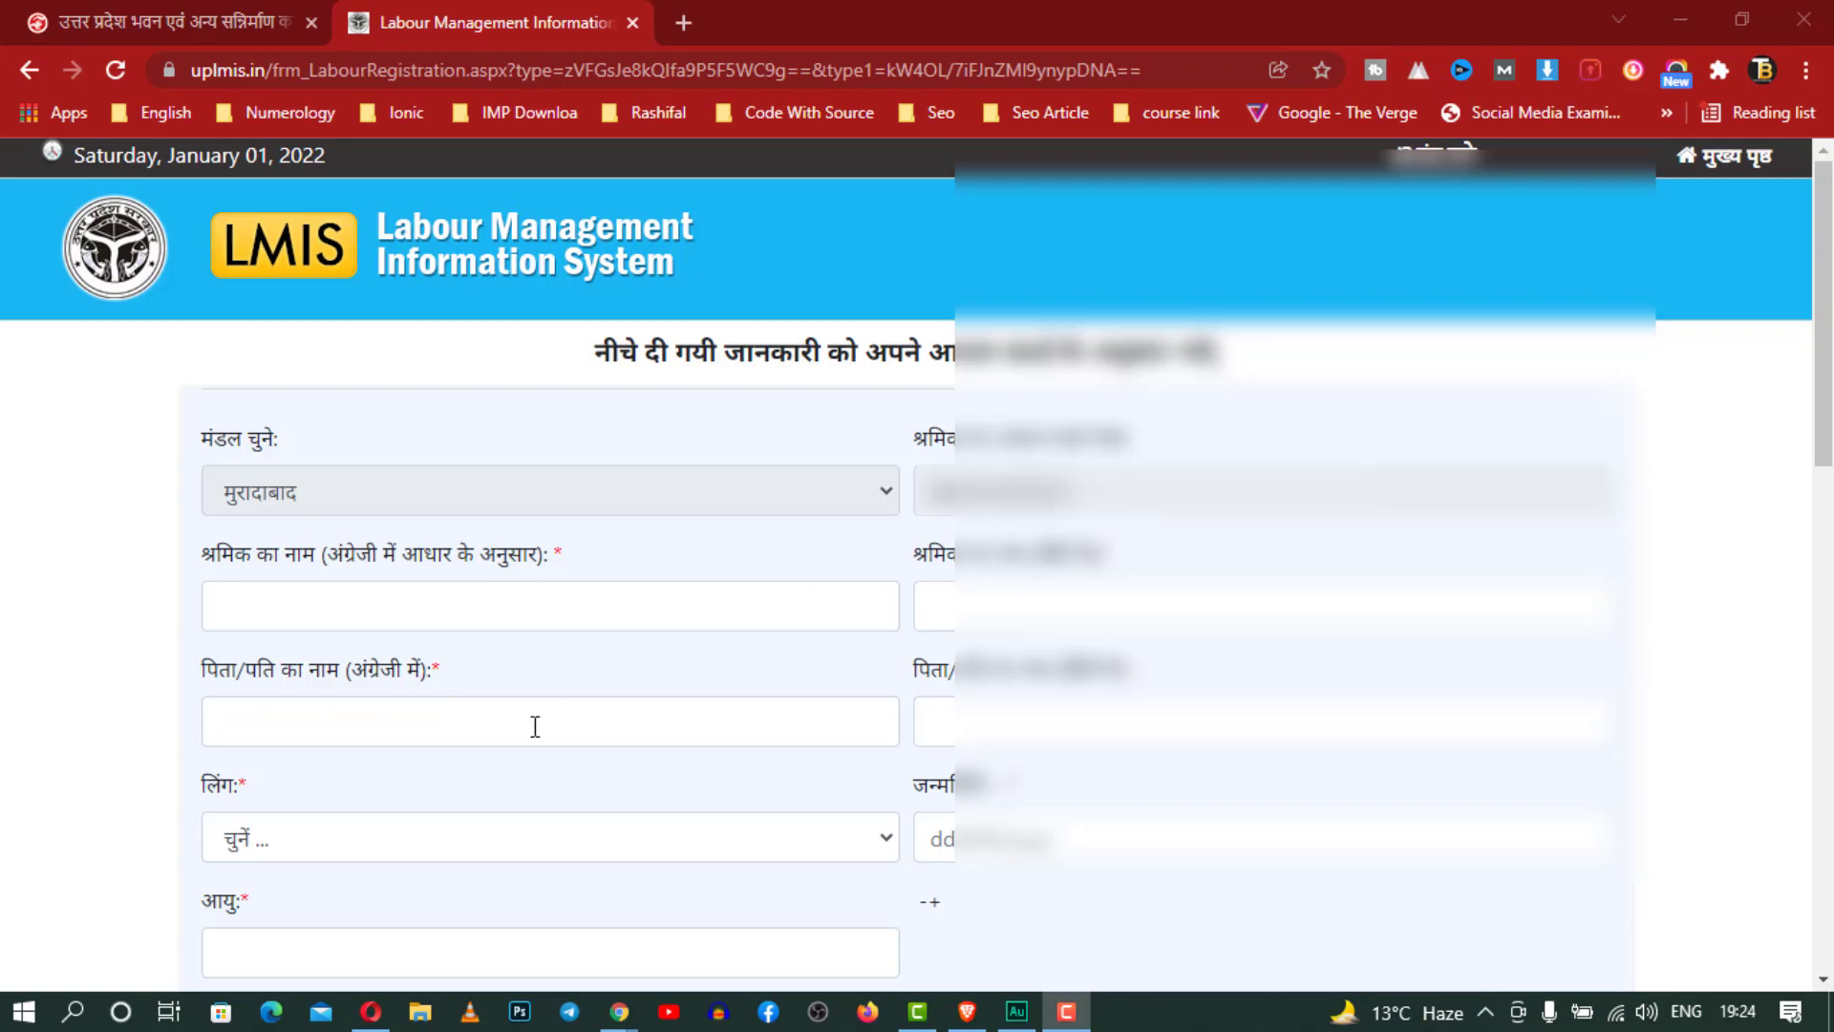
left_click(509, 619)
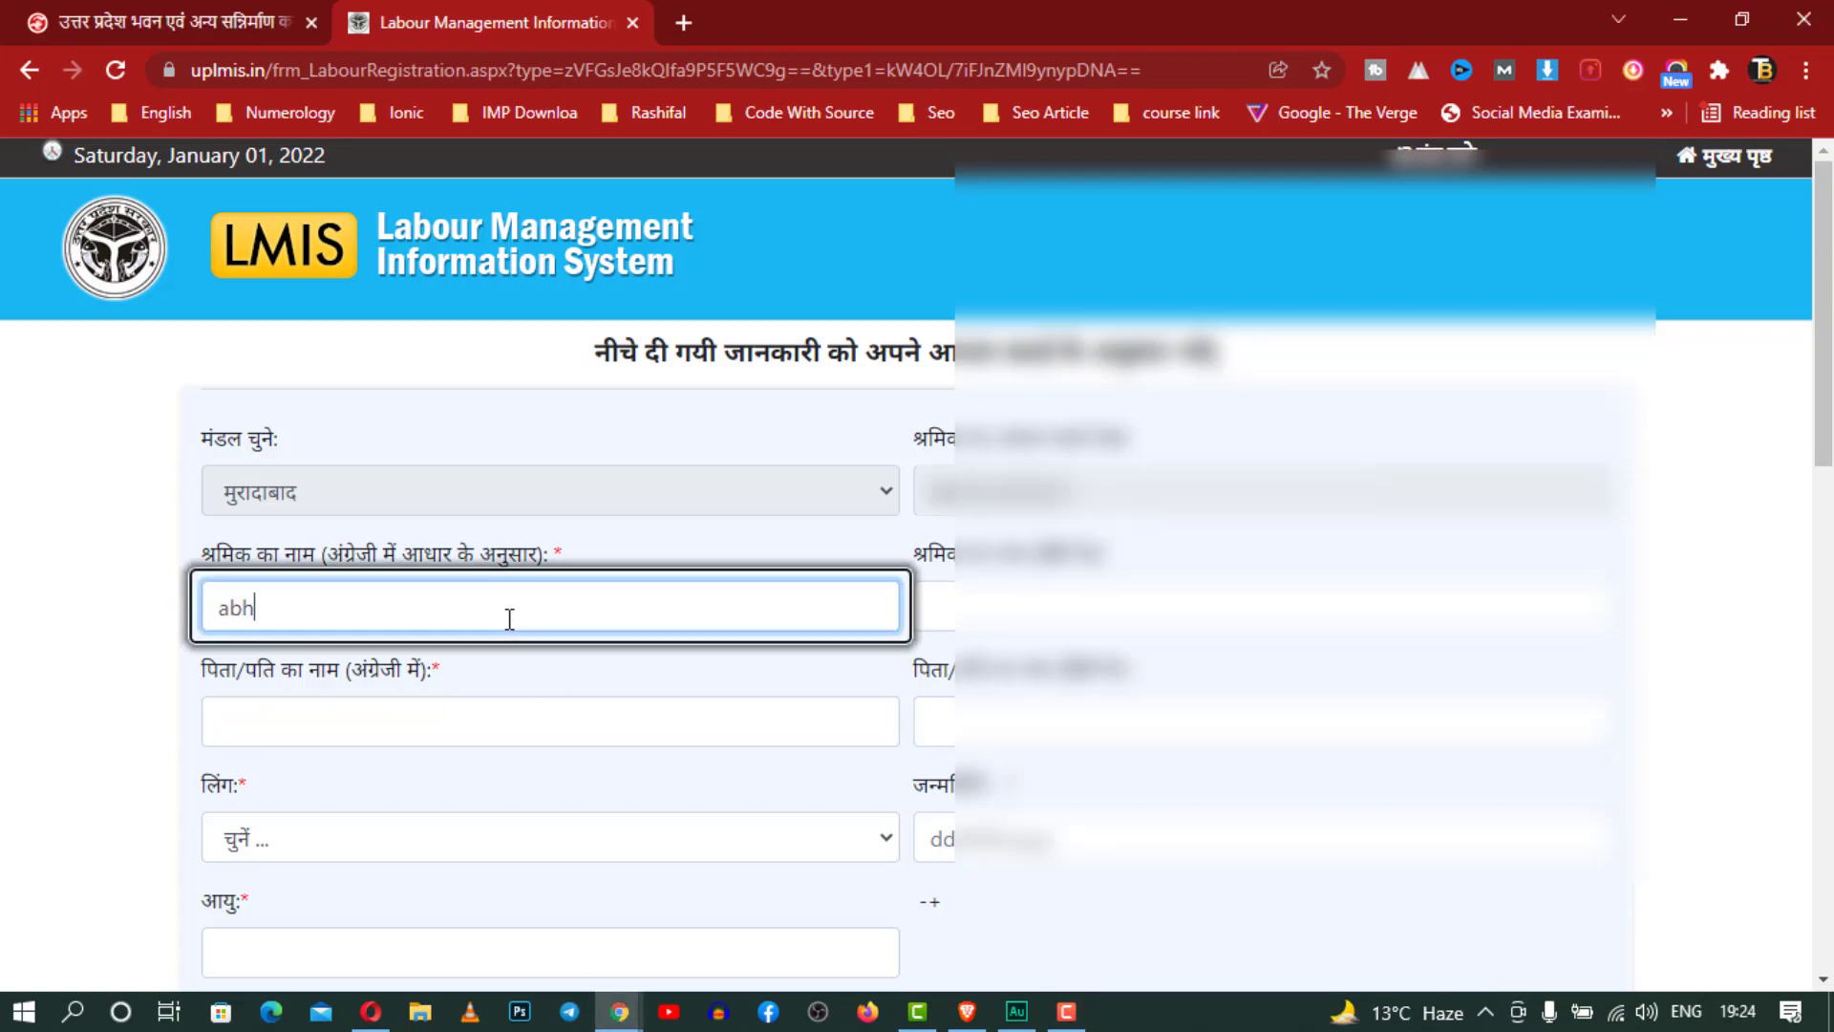
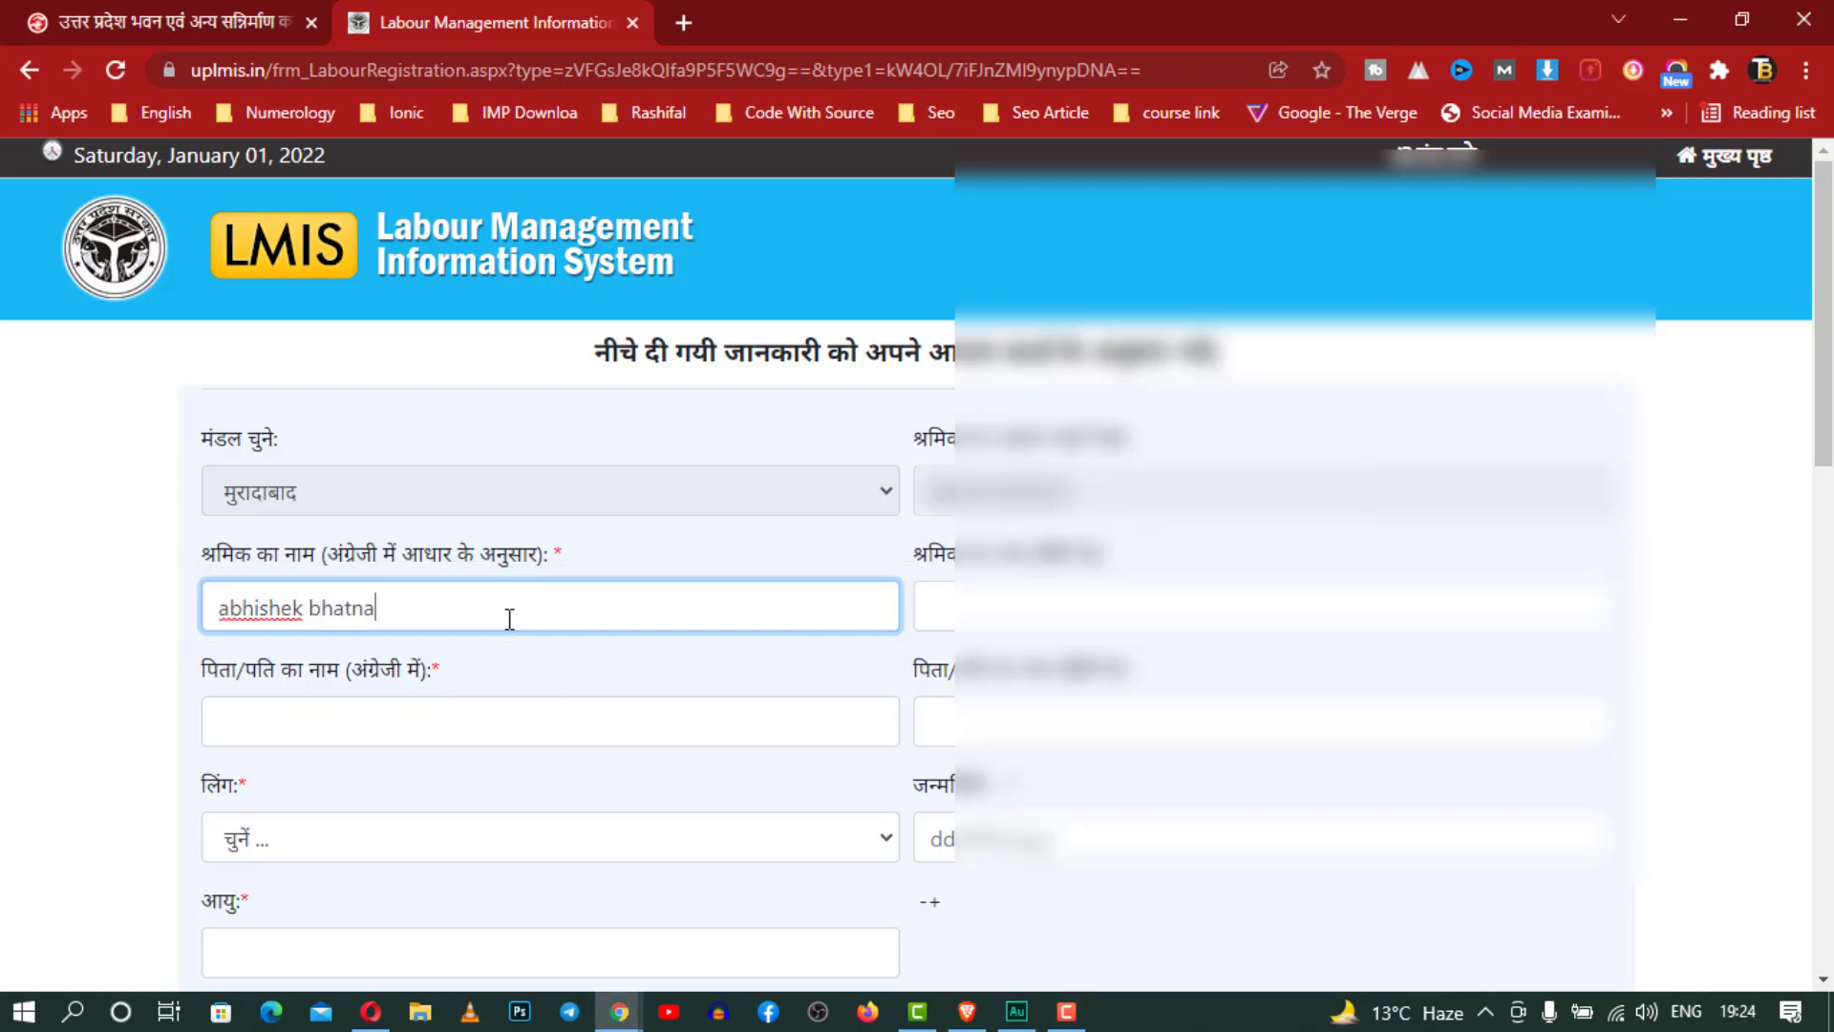
key("Tab")
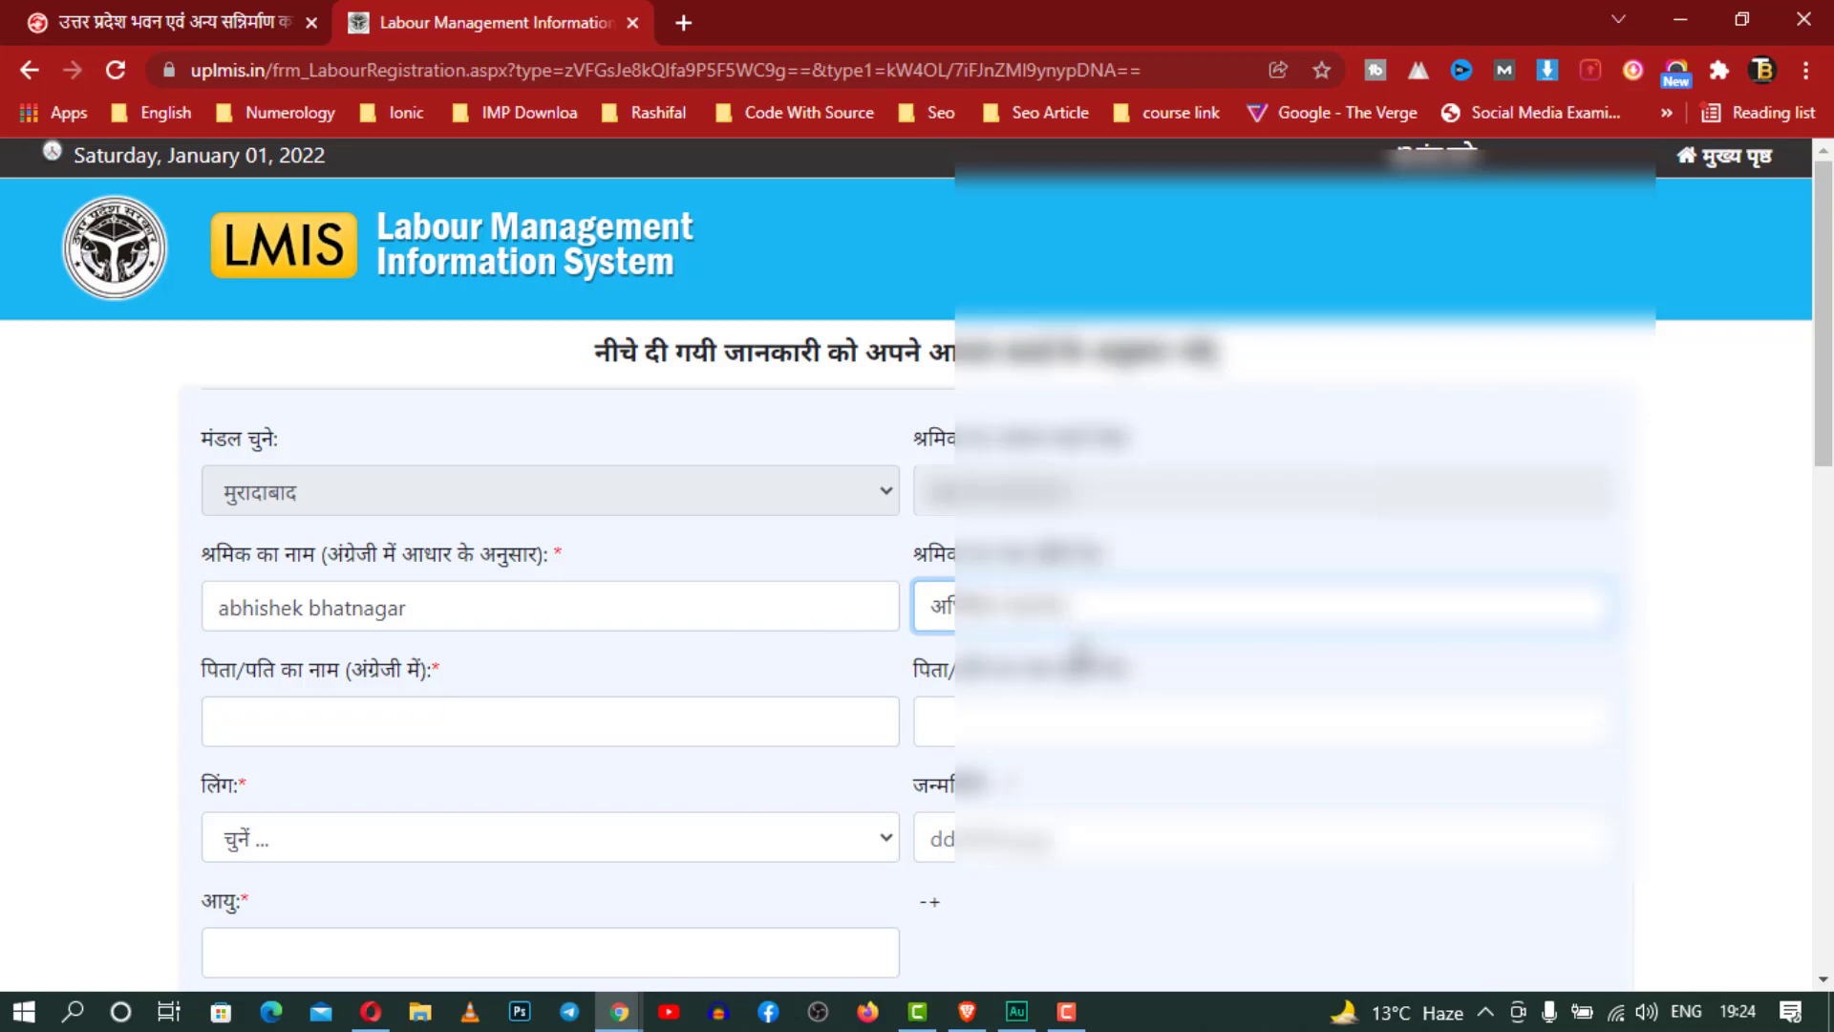
left_click(407, 707)
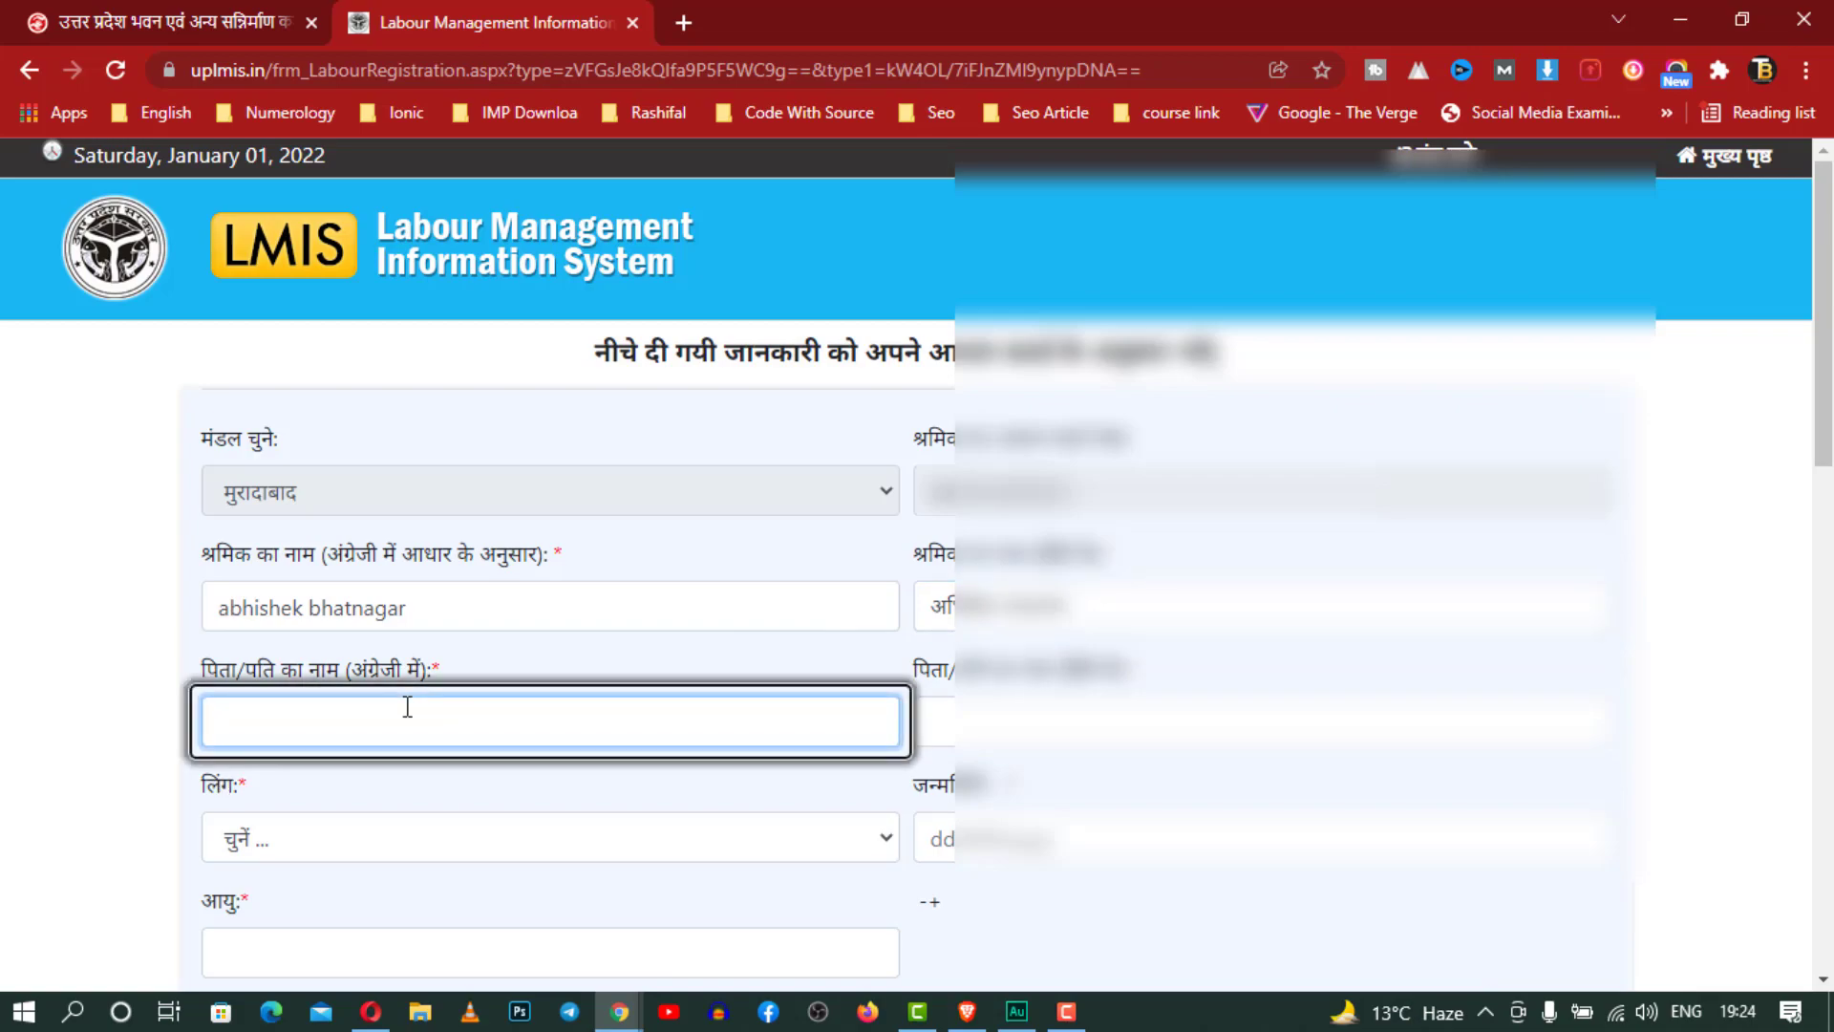
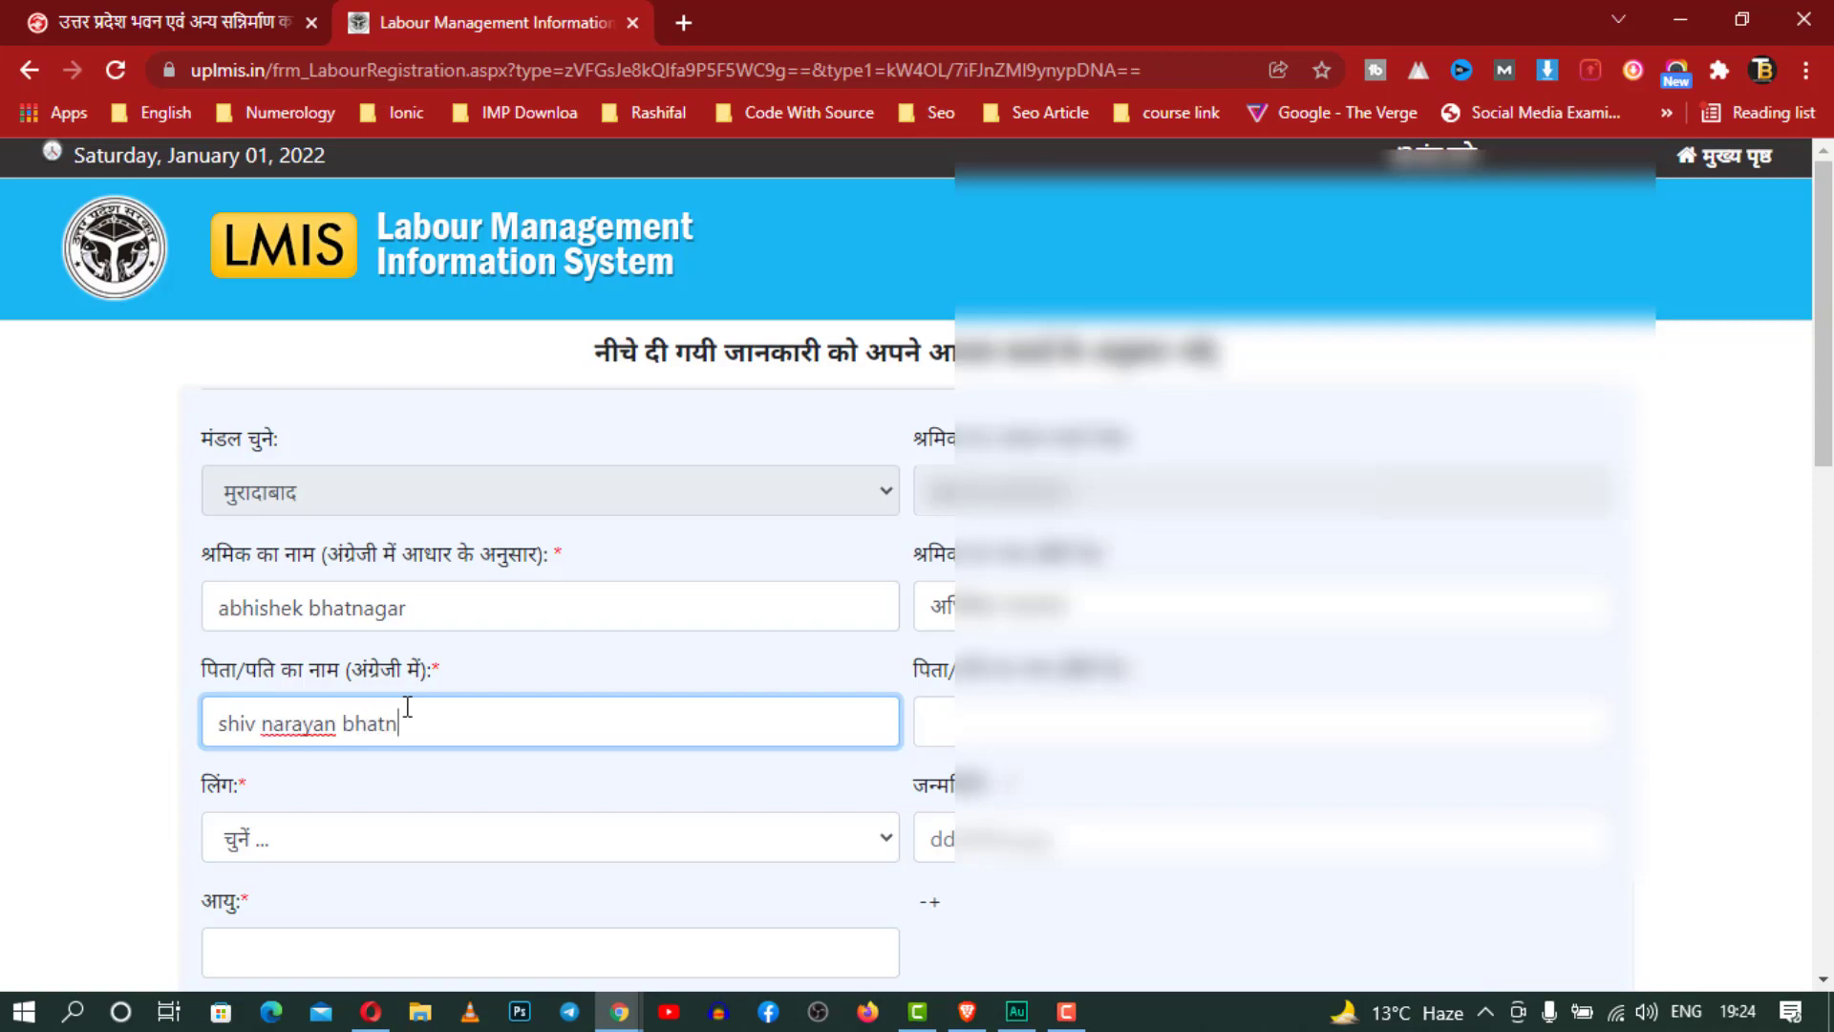
left_click(371, 800)
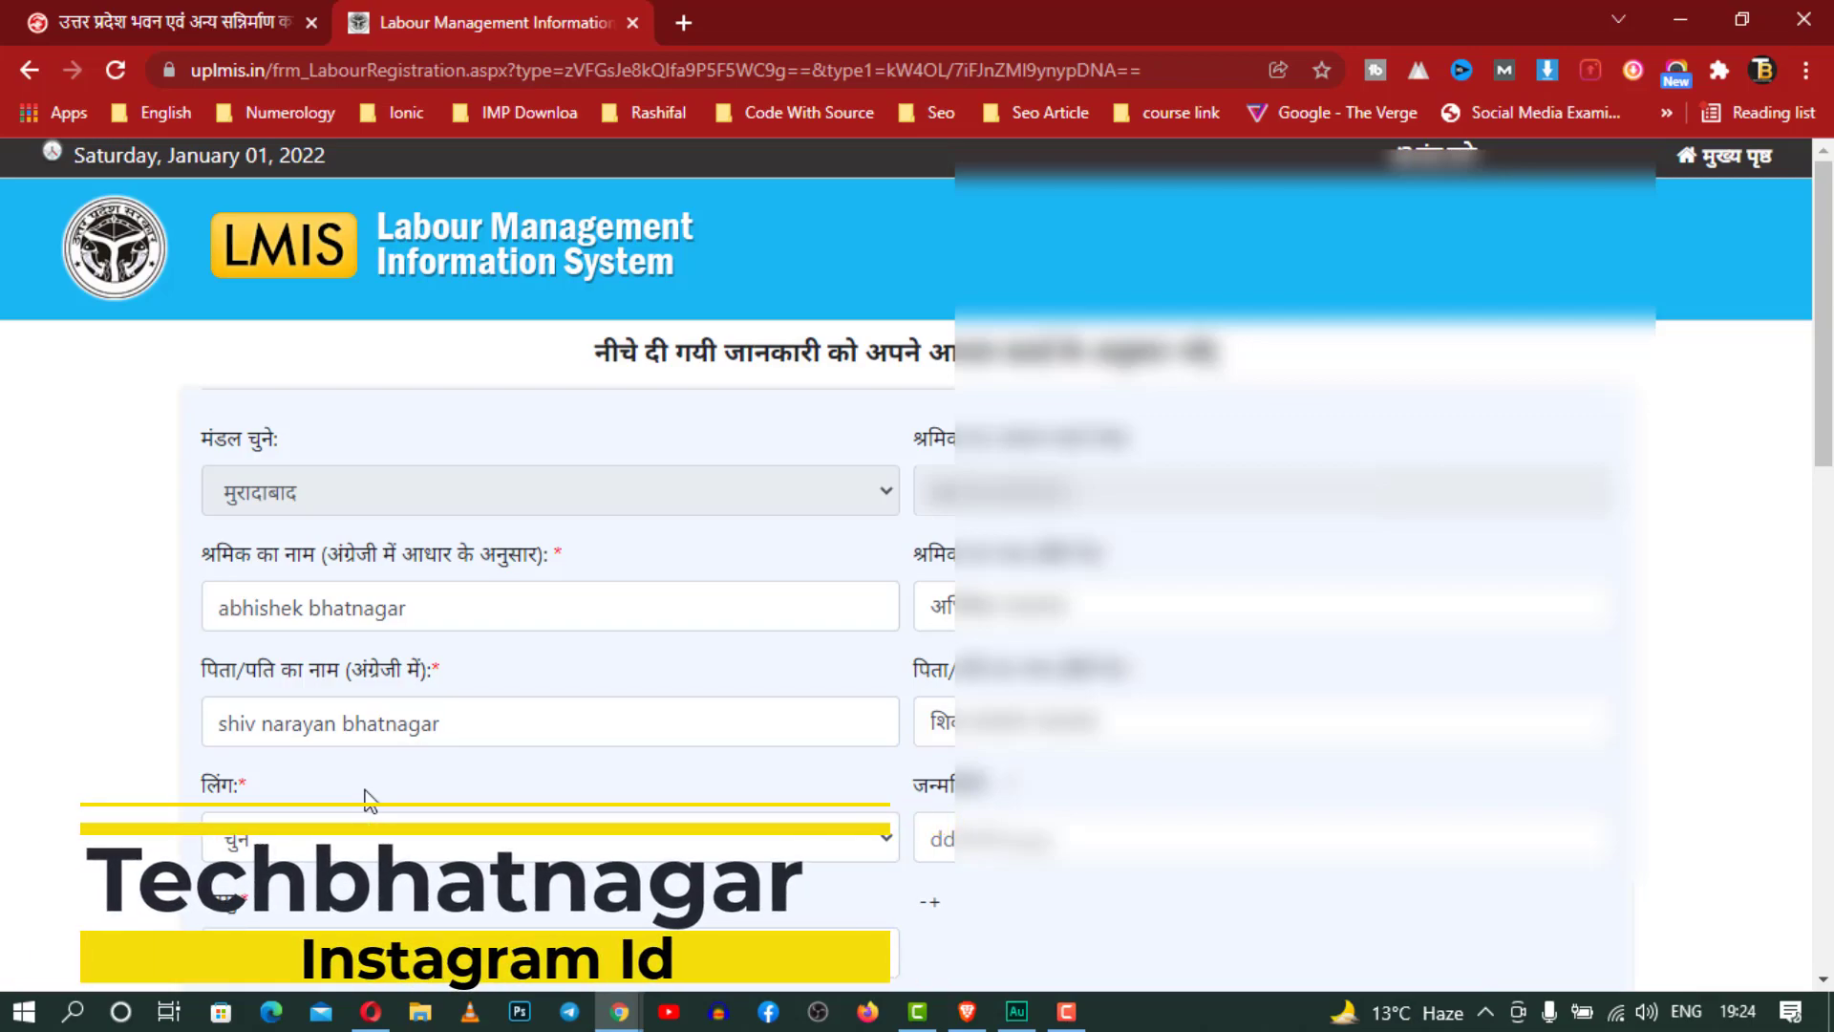
scroll(601, 778, "down", 1)
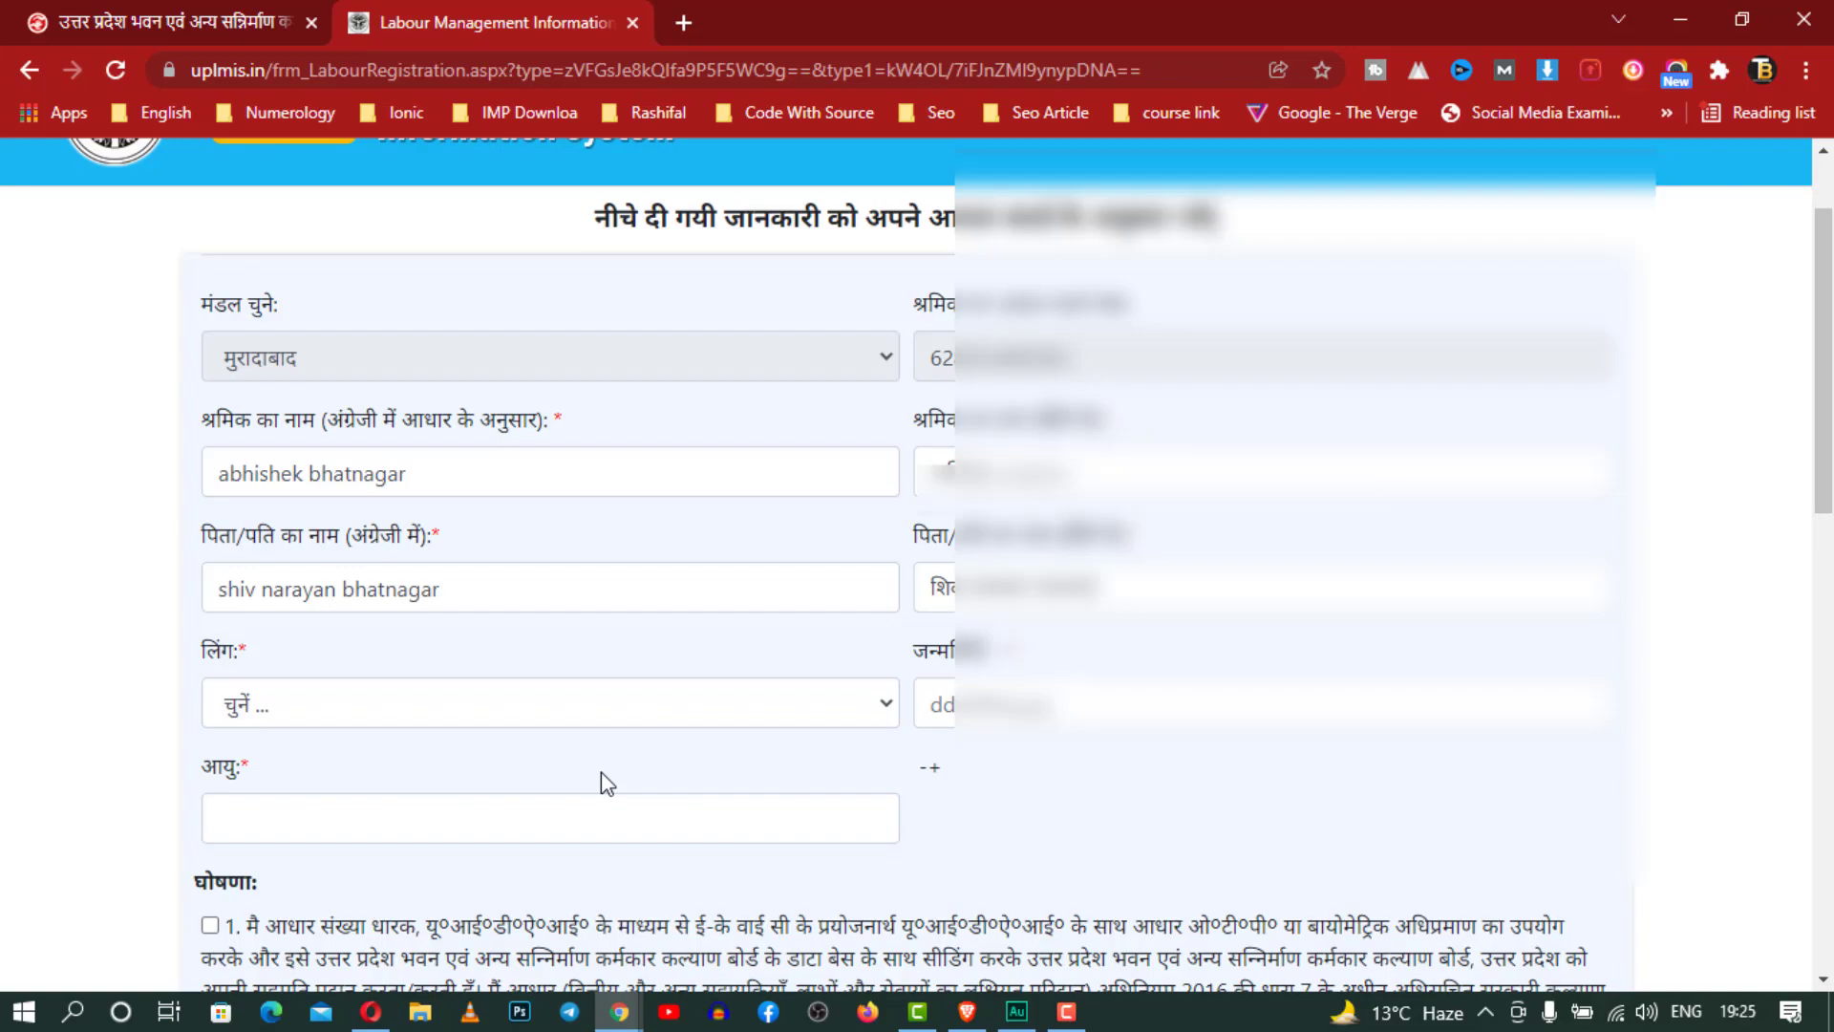
Set gender to पुरुष, start the date of birth and enter age 36
left_click(785, 706)
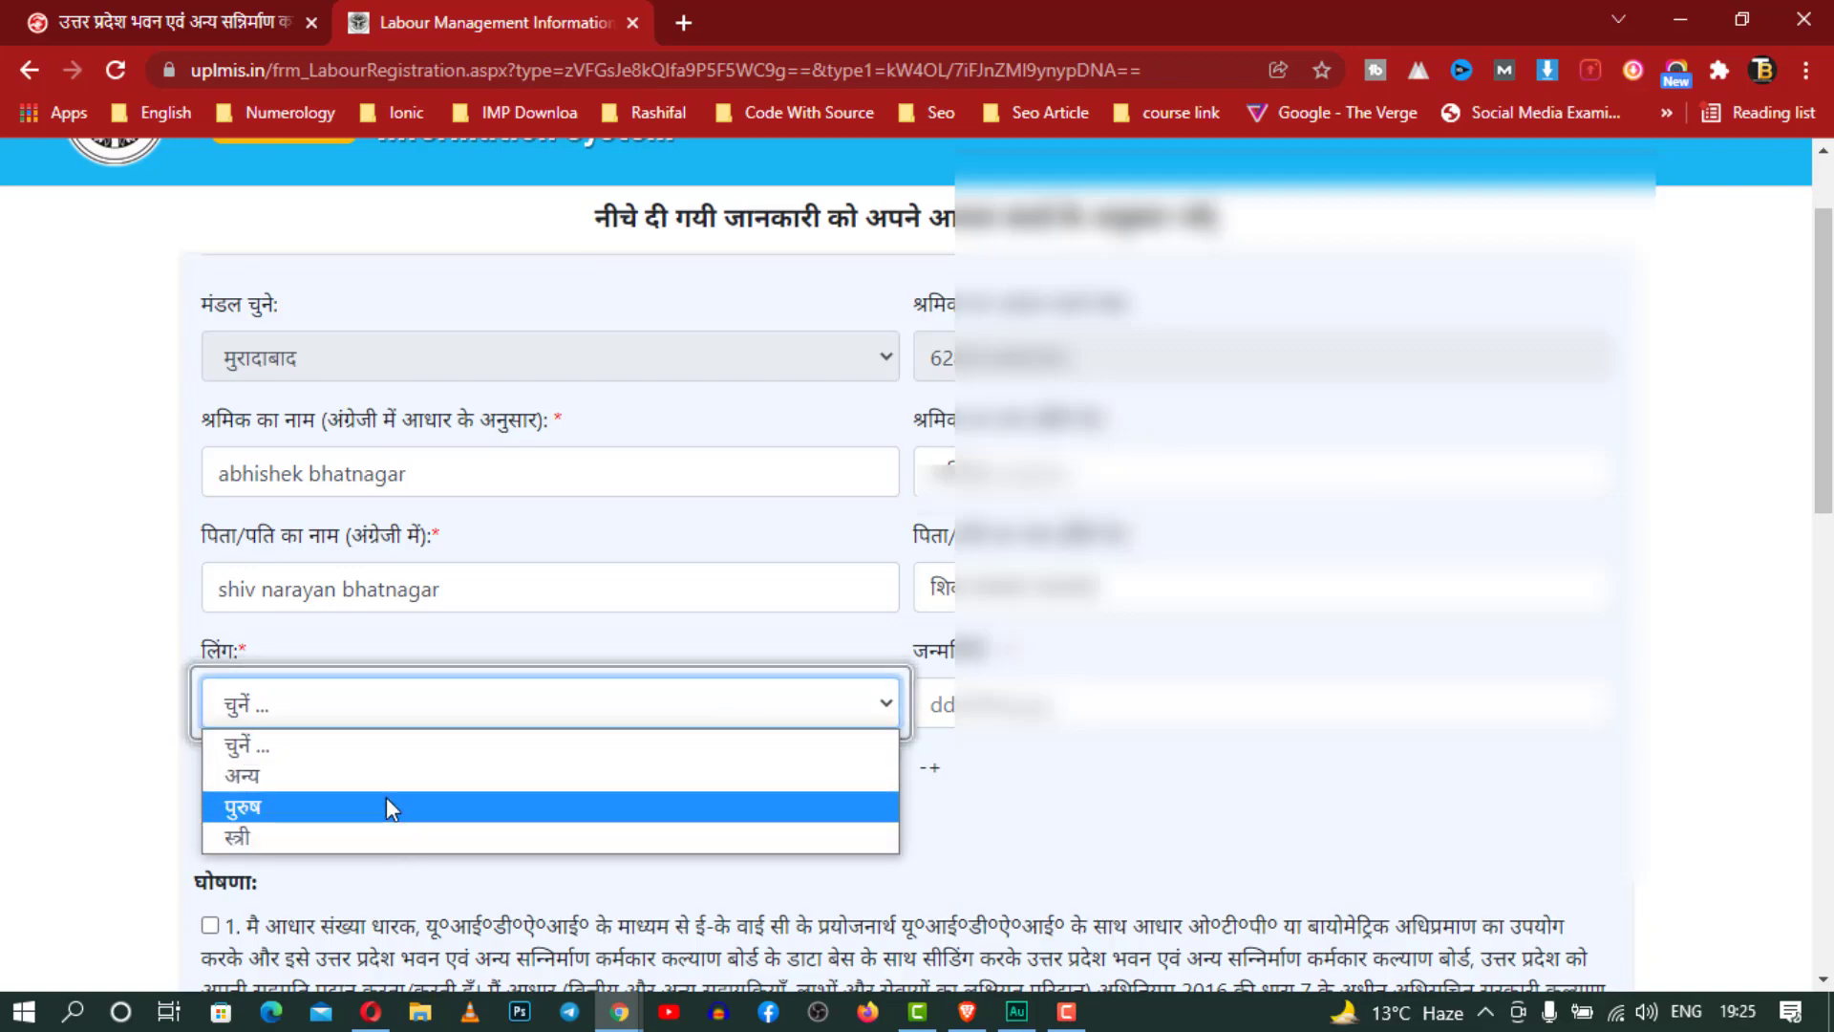
left_click(336, 814)
left_click(951, 712)
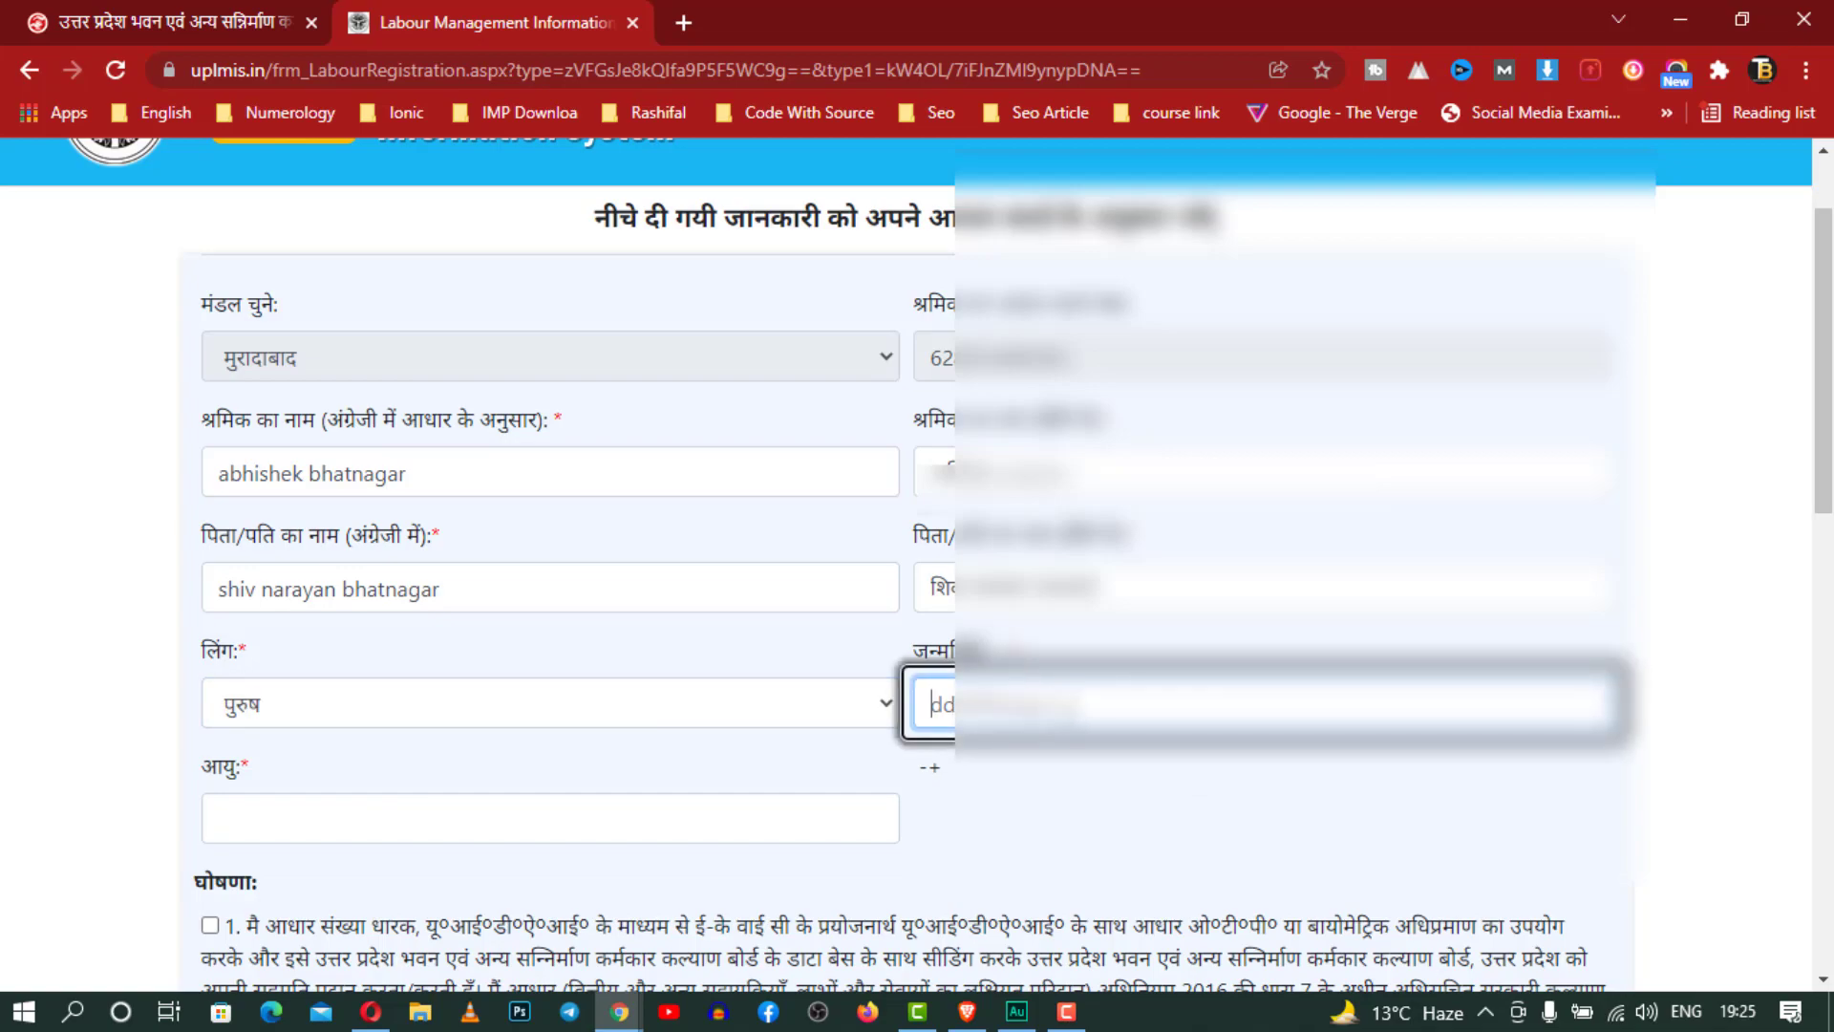
type("24")
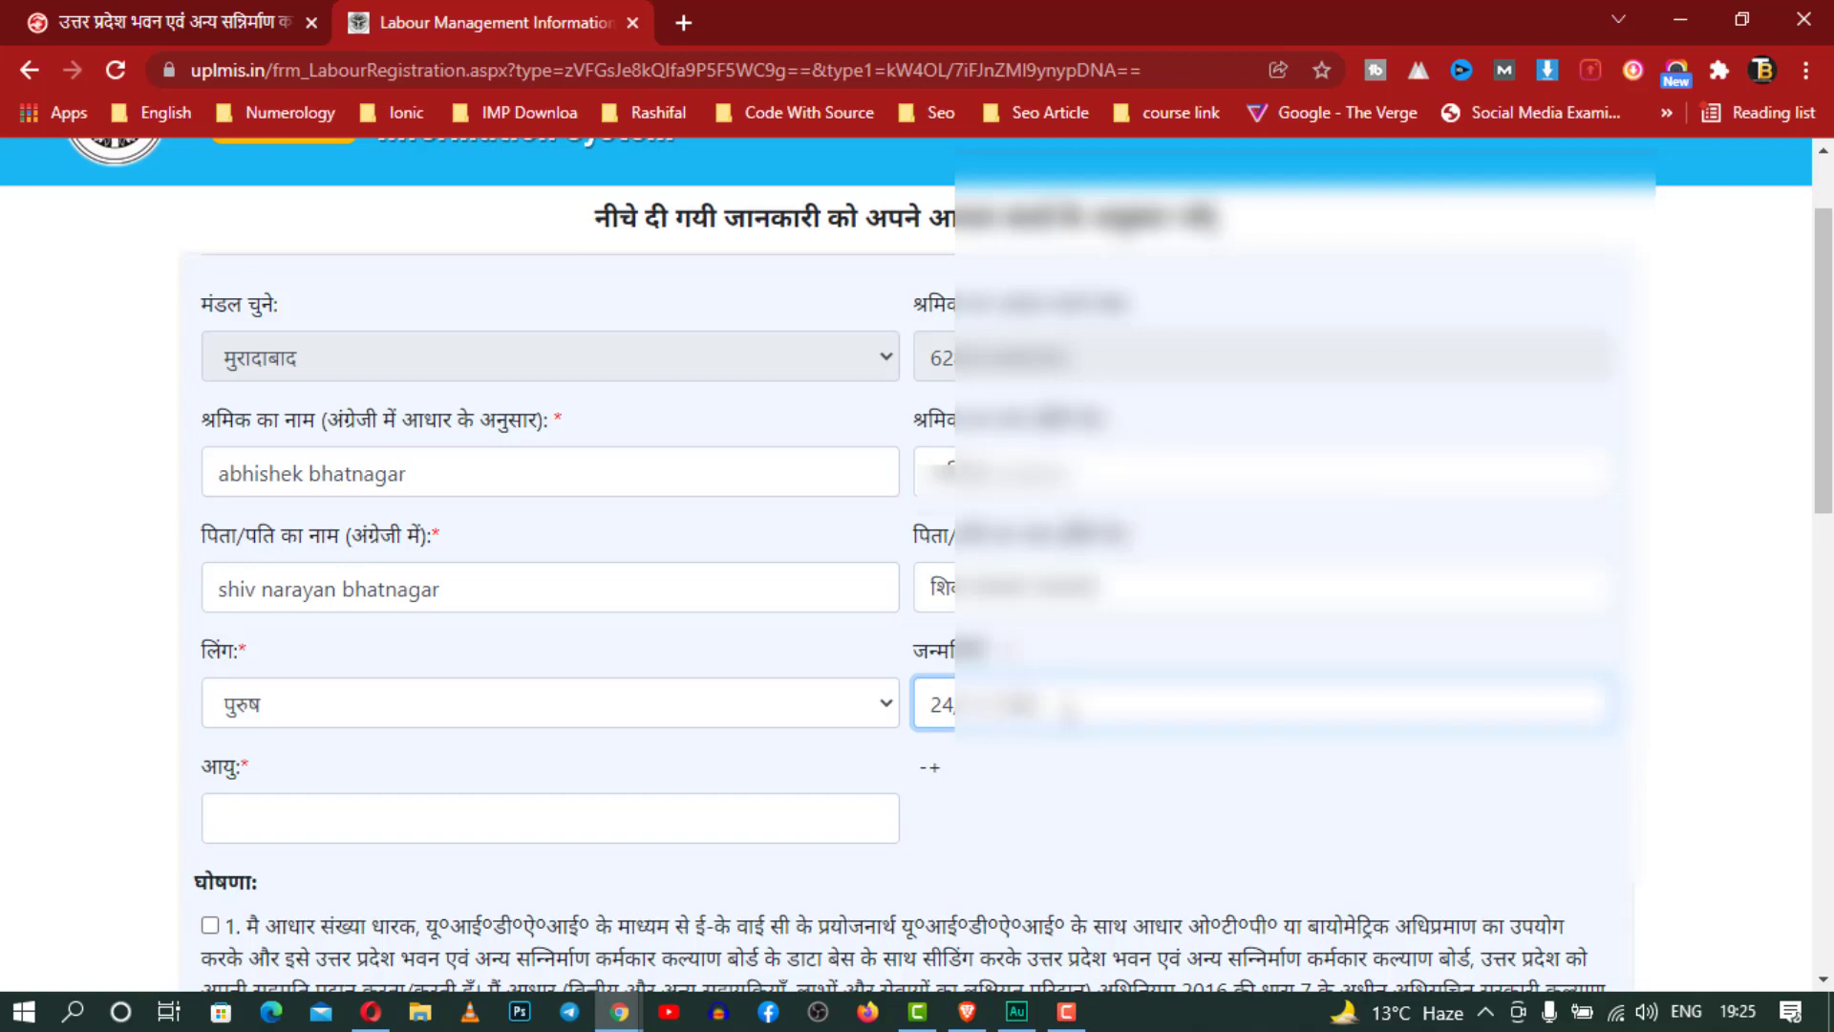
left_click(515, 827)
type("36")
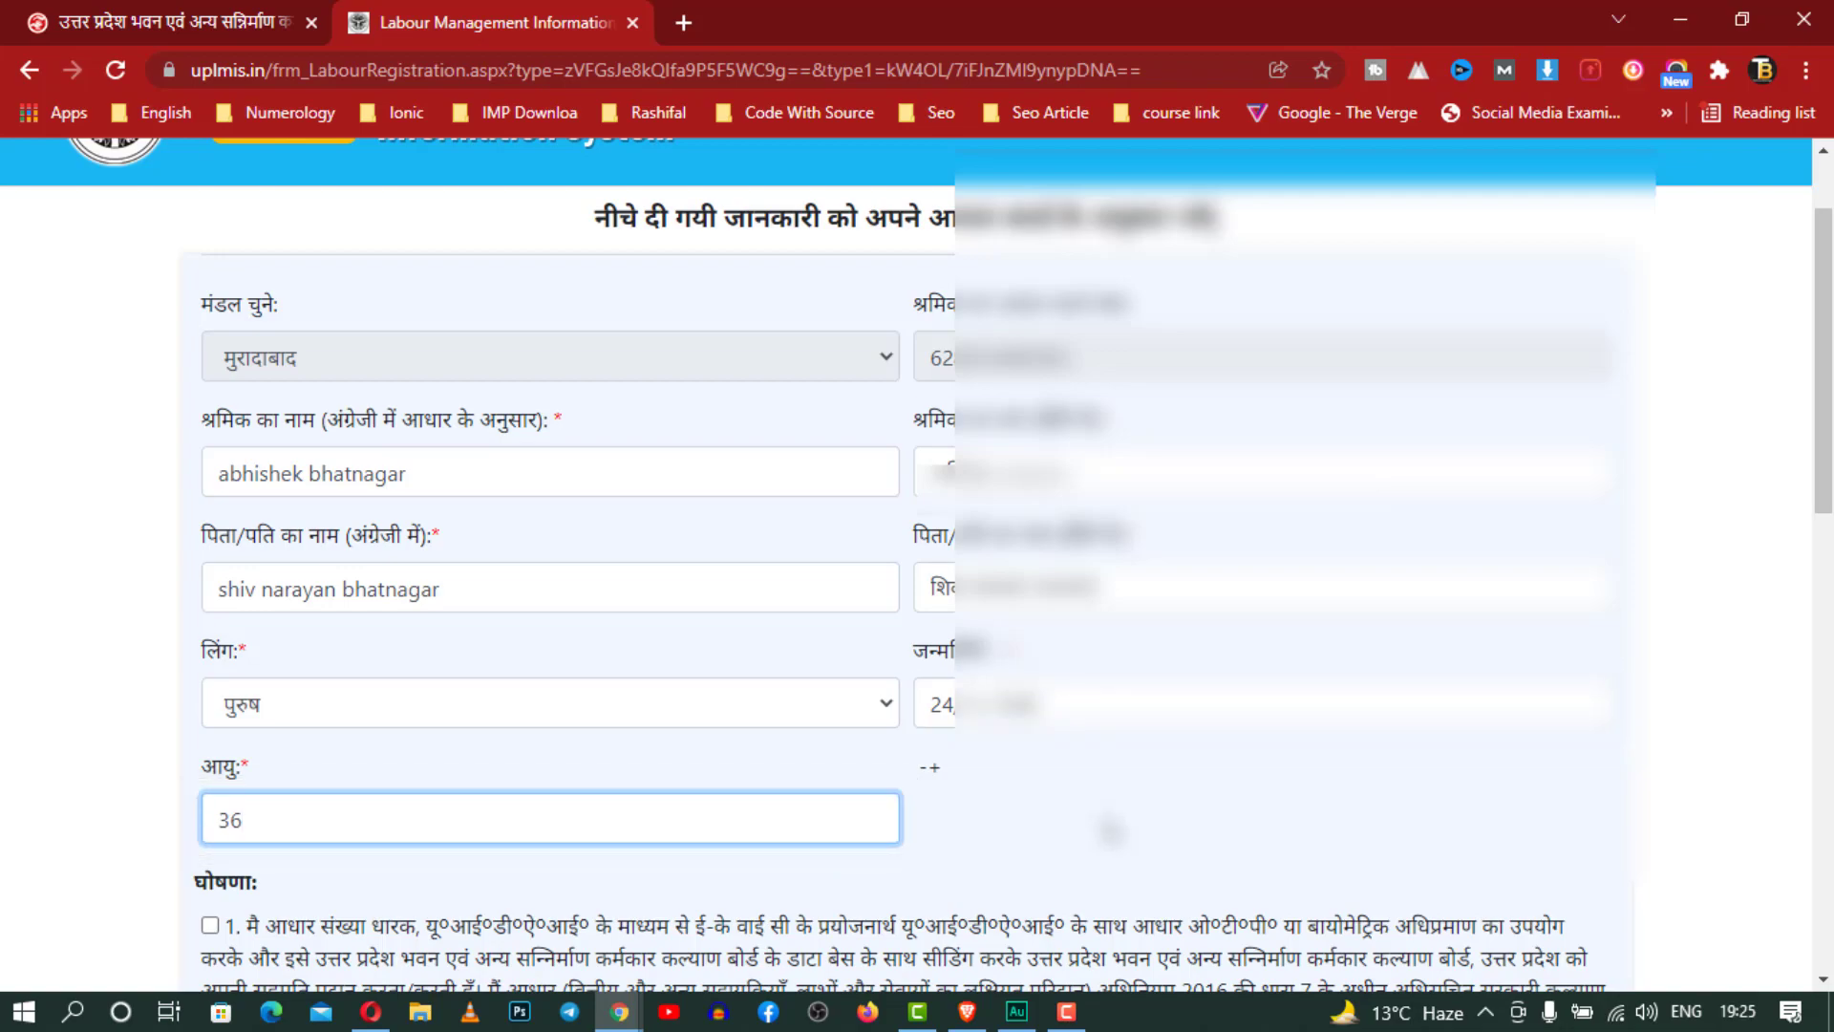
Tick the Hindi and English Aadhaar consent declarations and submit आधार सत्यापन
scroll(1110, 831, "down", 3)
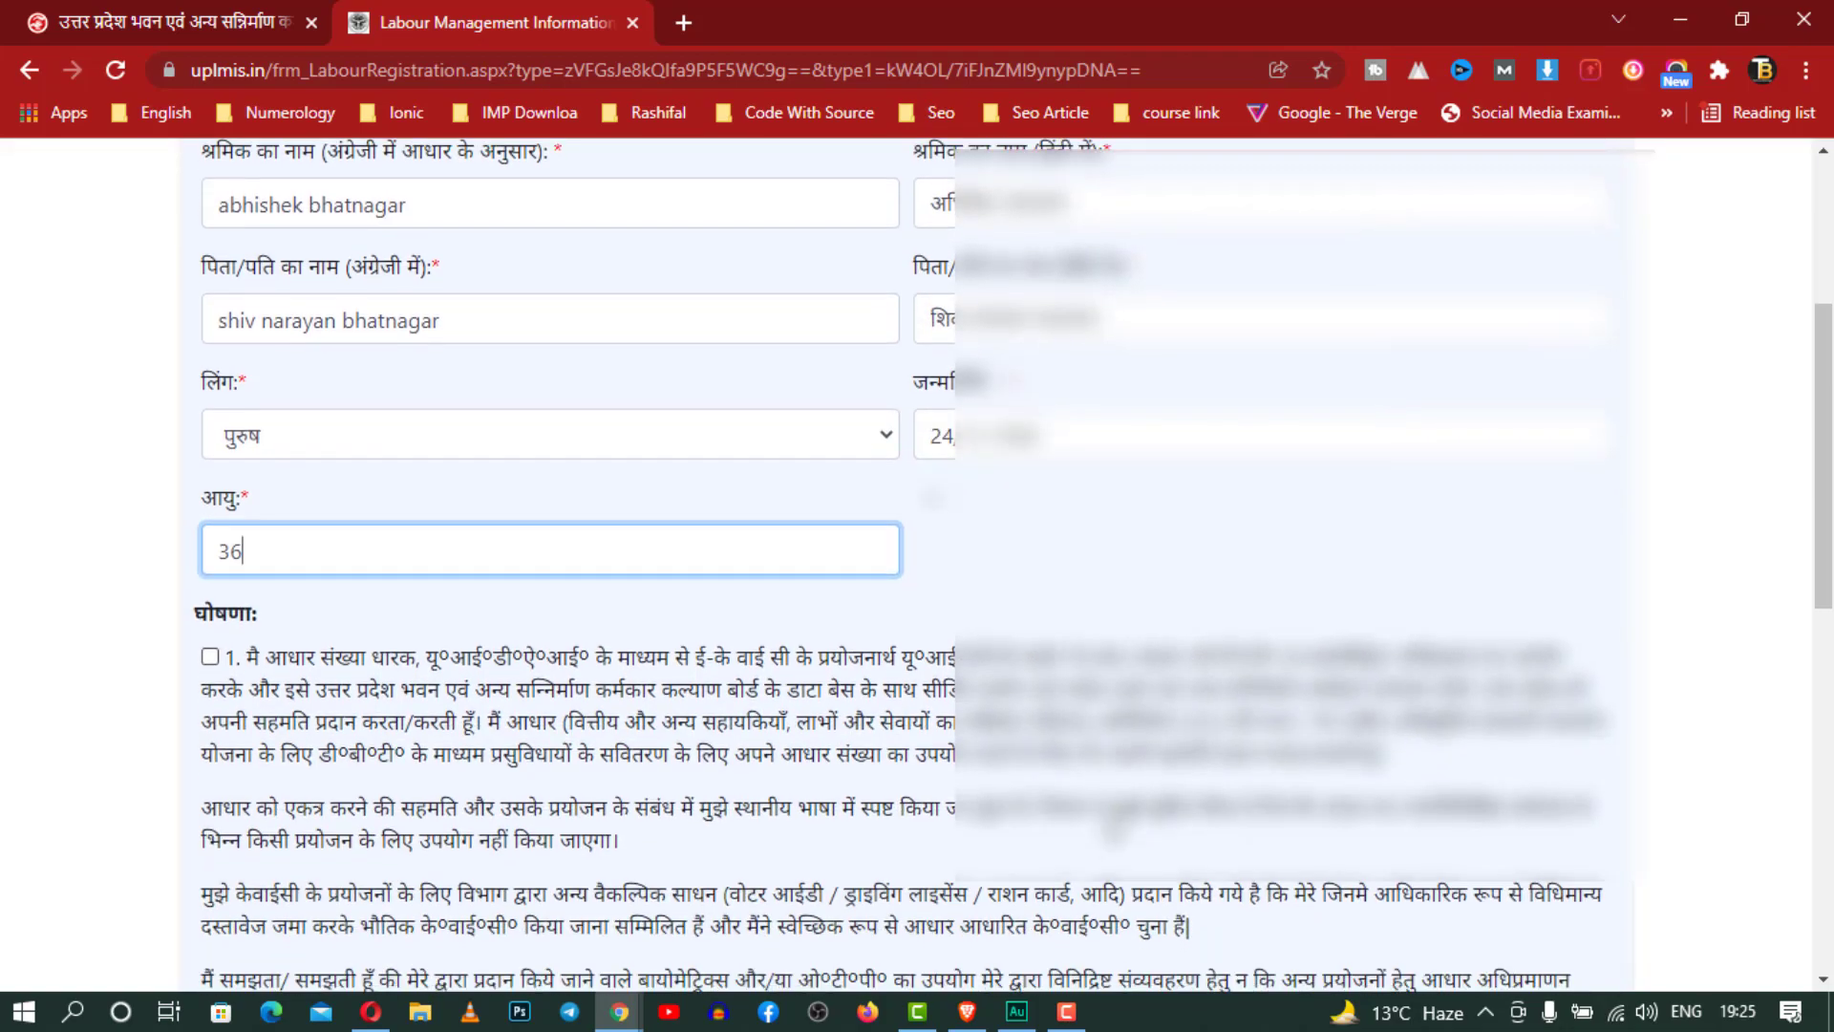
scroll(1113, 827, "down", 3)
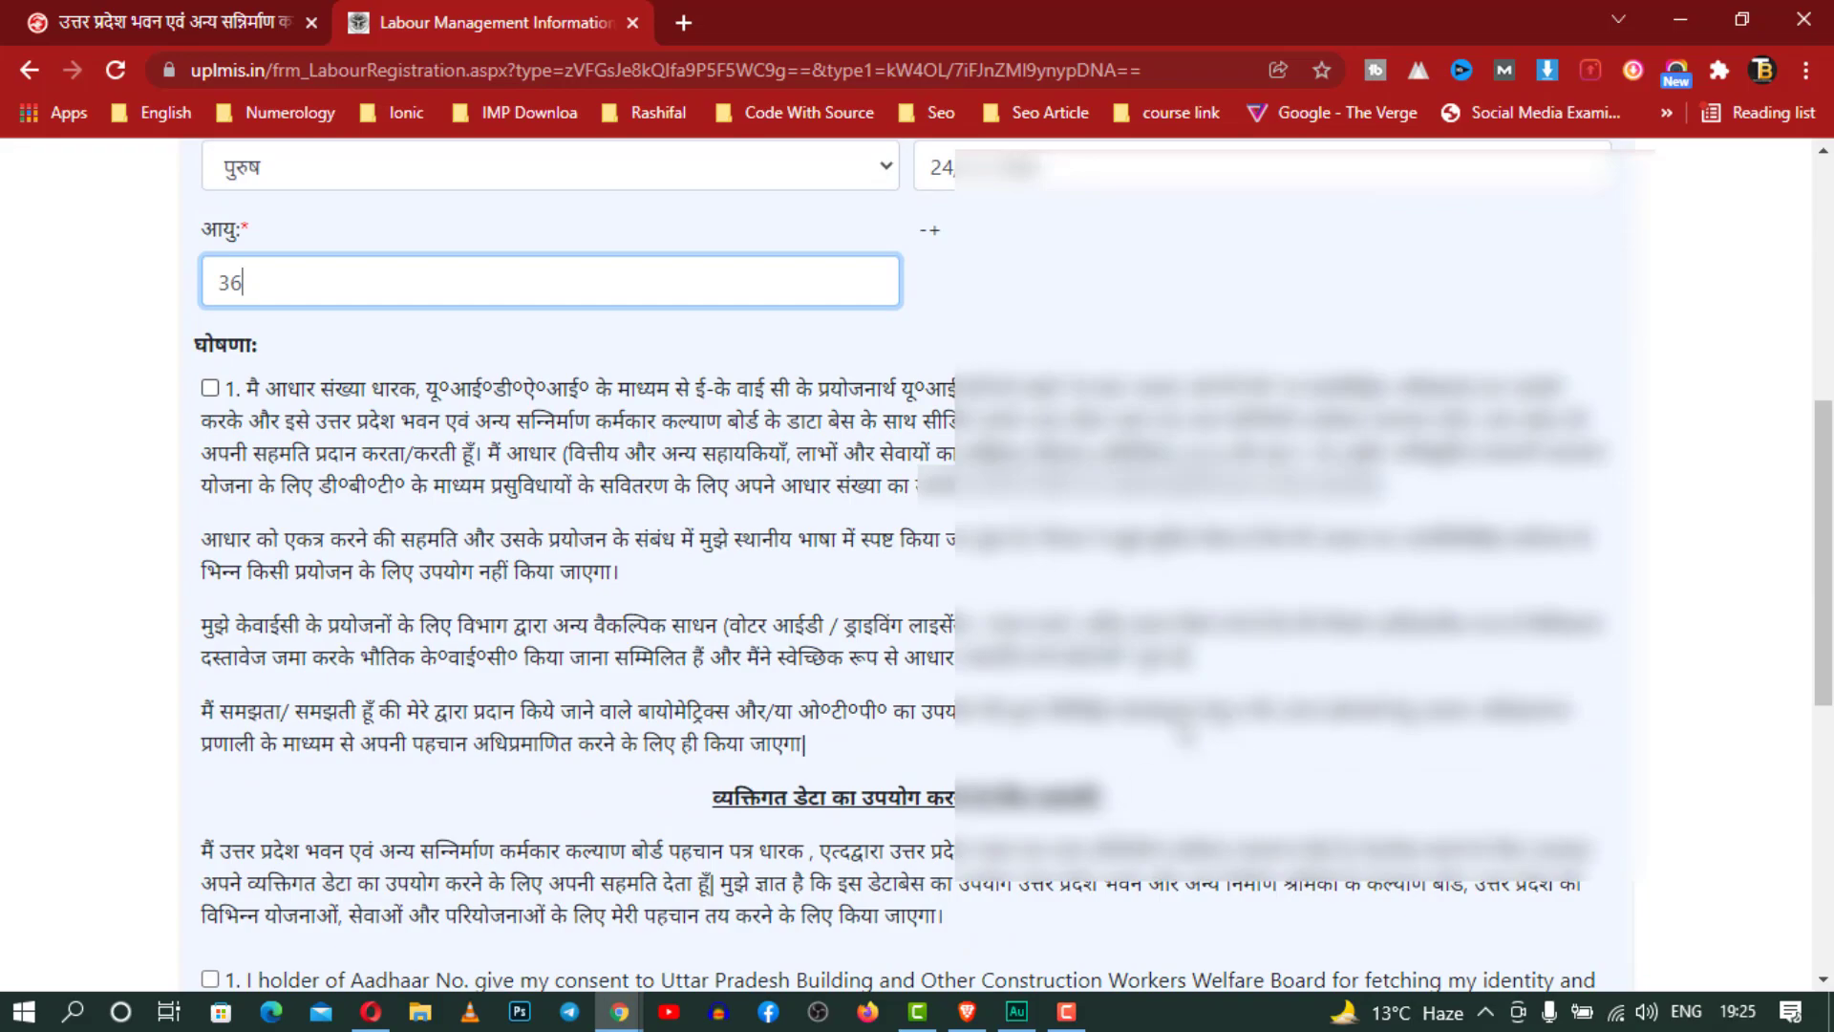
scroll(1112, 838, "down", 3)
scroll(1184, 736, "up", 4)
left_click(209, 522)
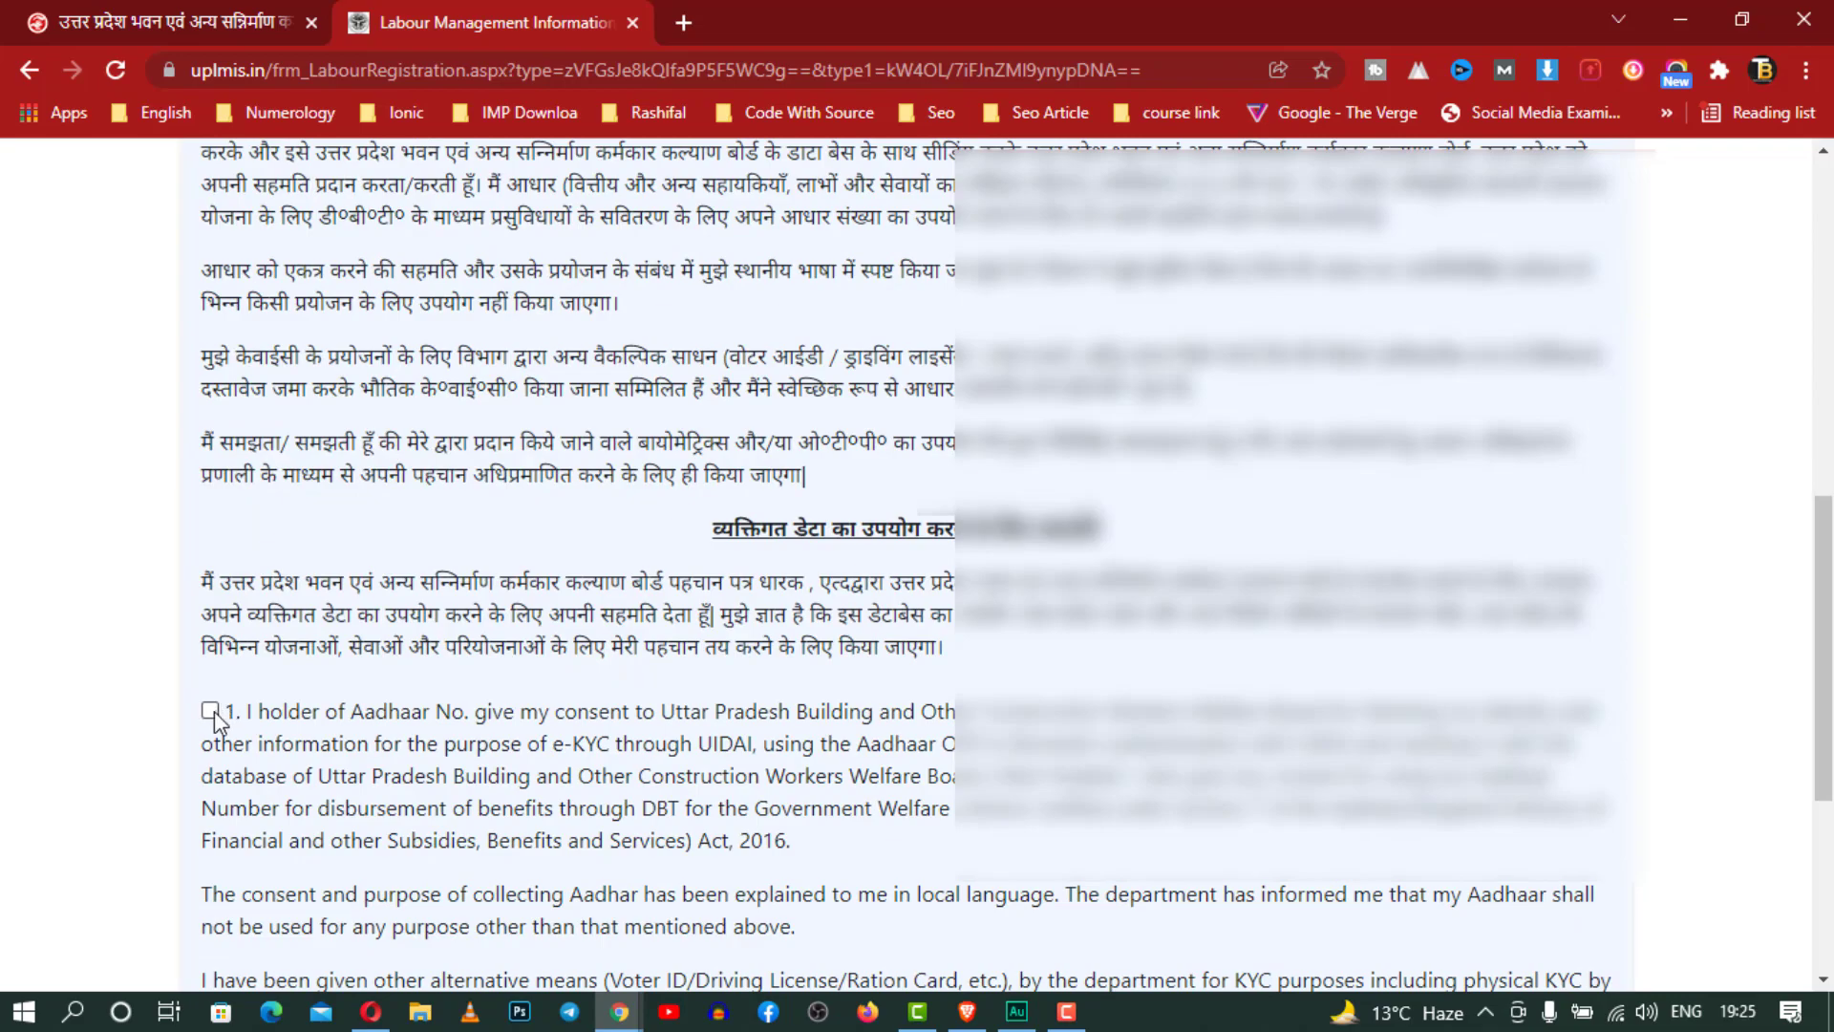
left_click(211, 712)
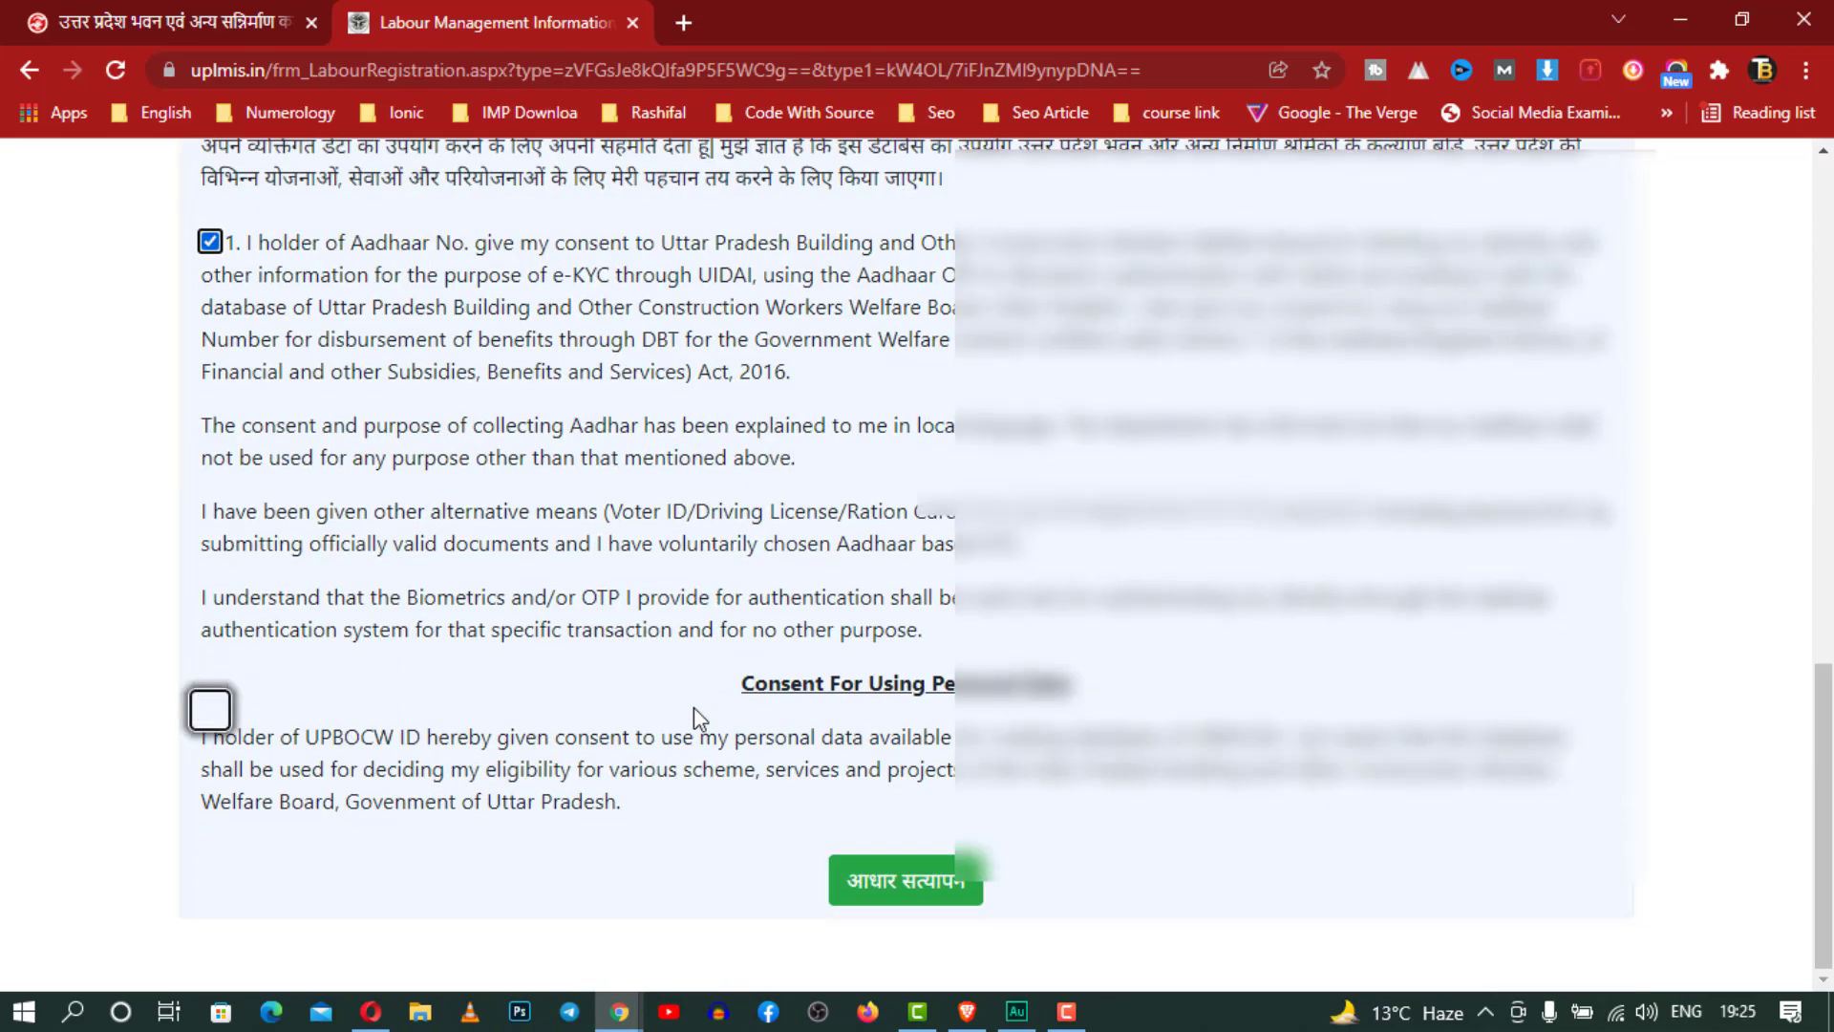
left_click(926, 896)
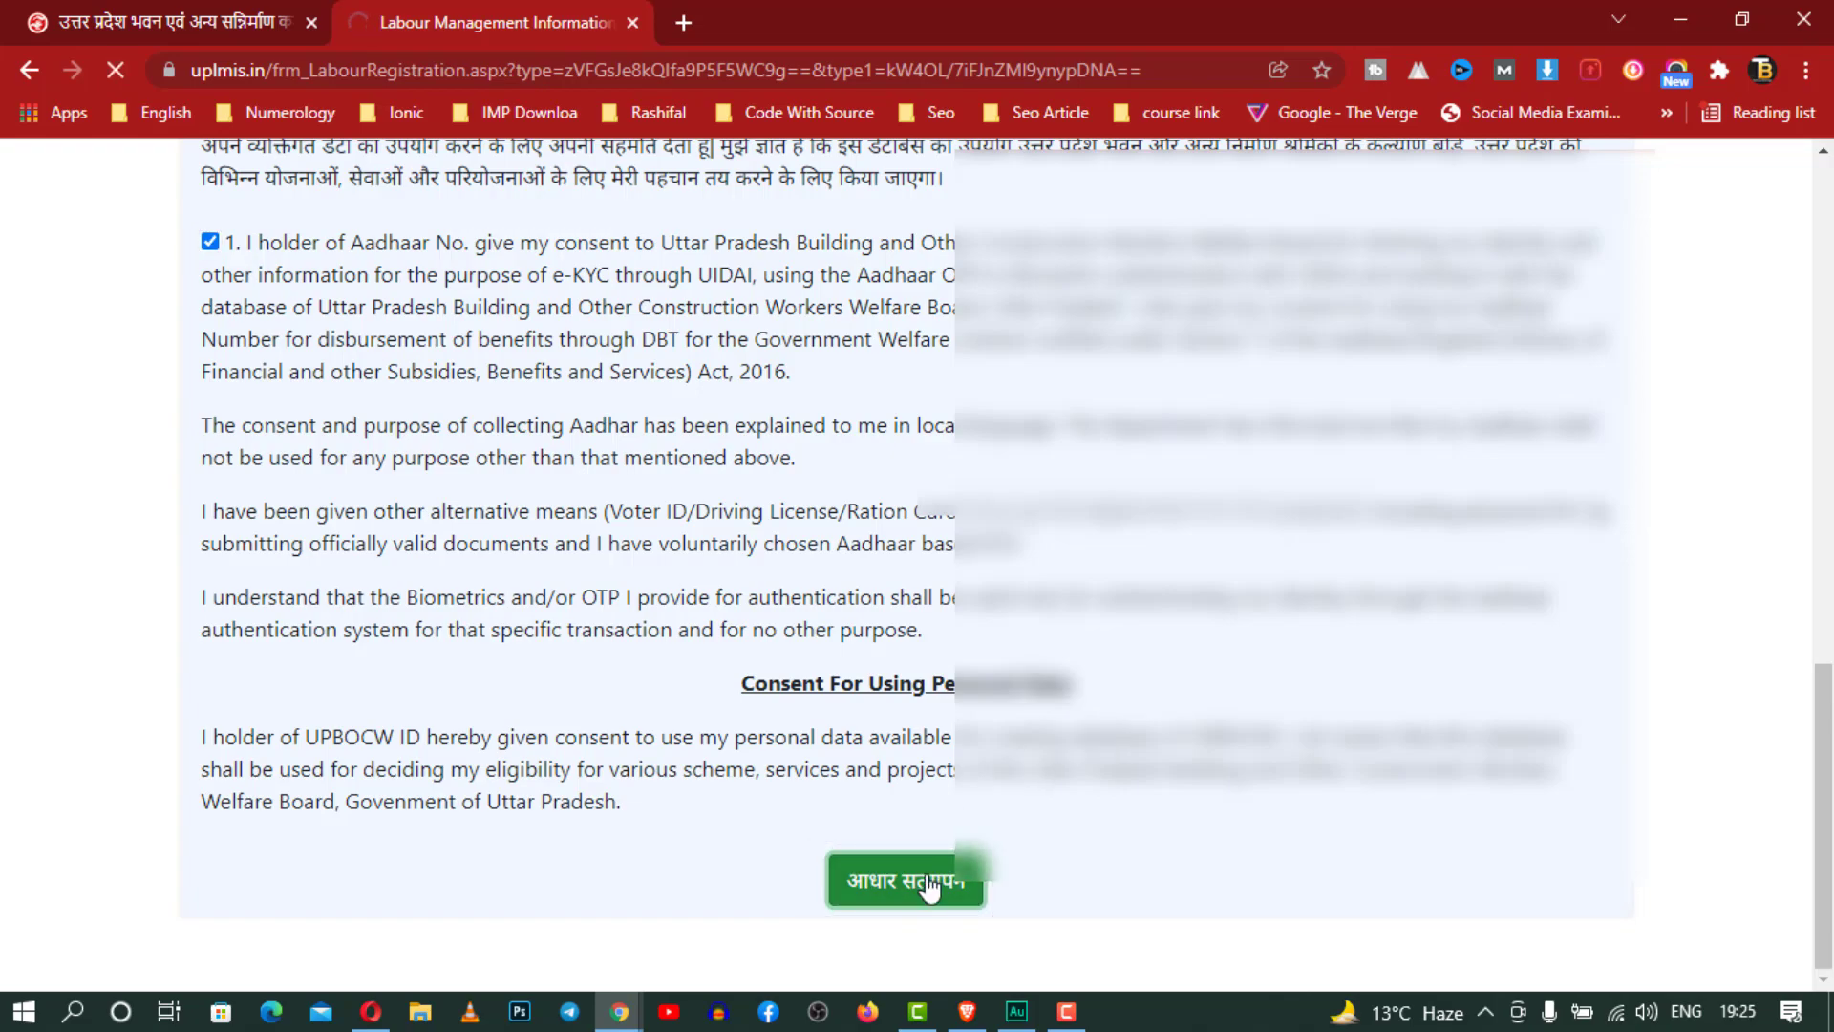
Scroll through the reloaded blank Part-1 form dated 01/01/2022
scroll(922, 898, "down", 15)
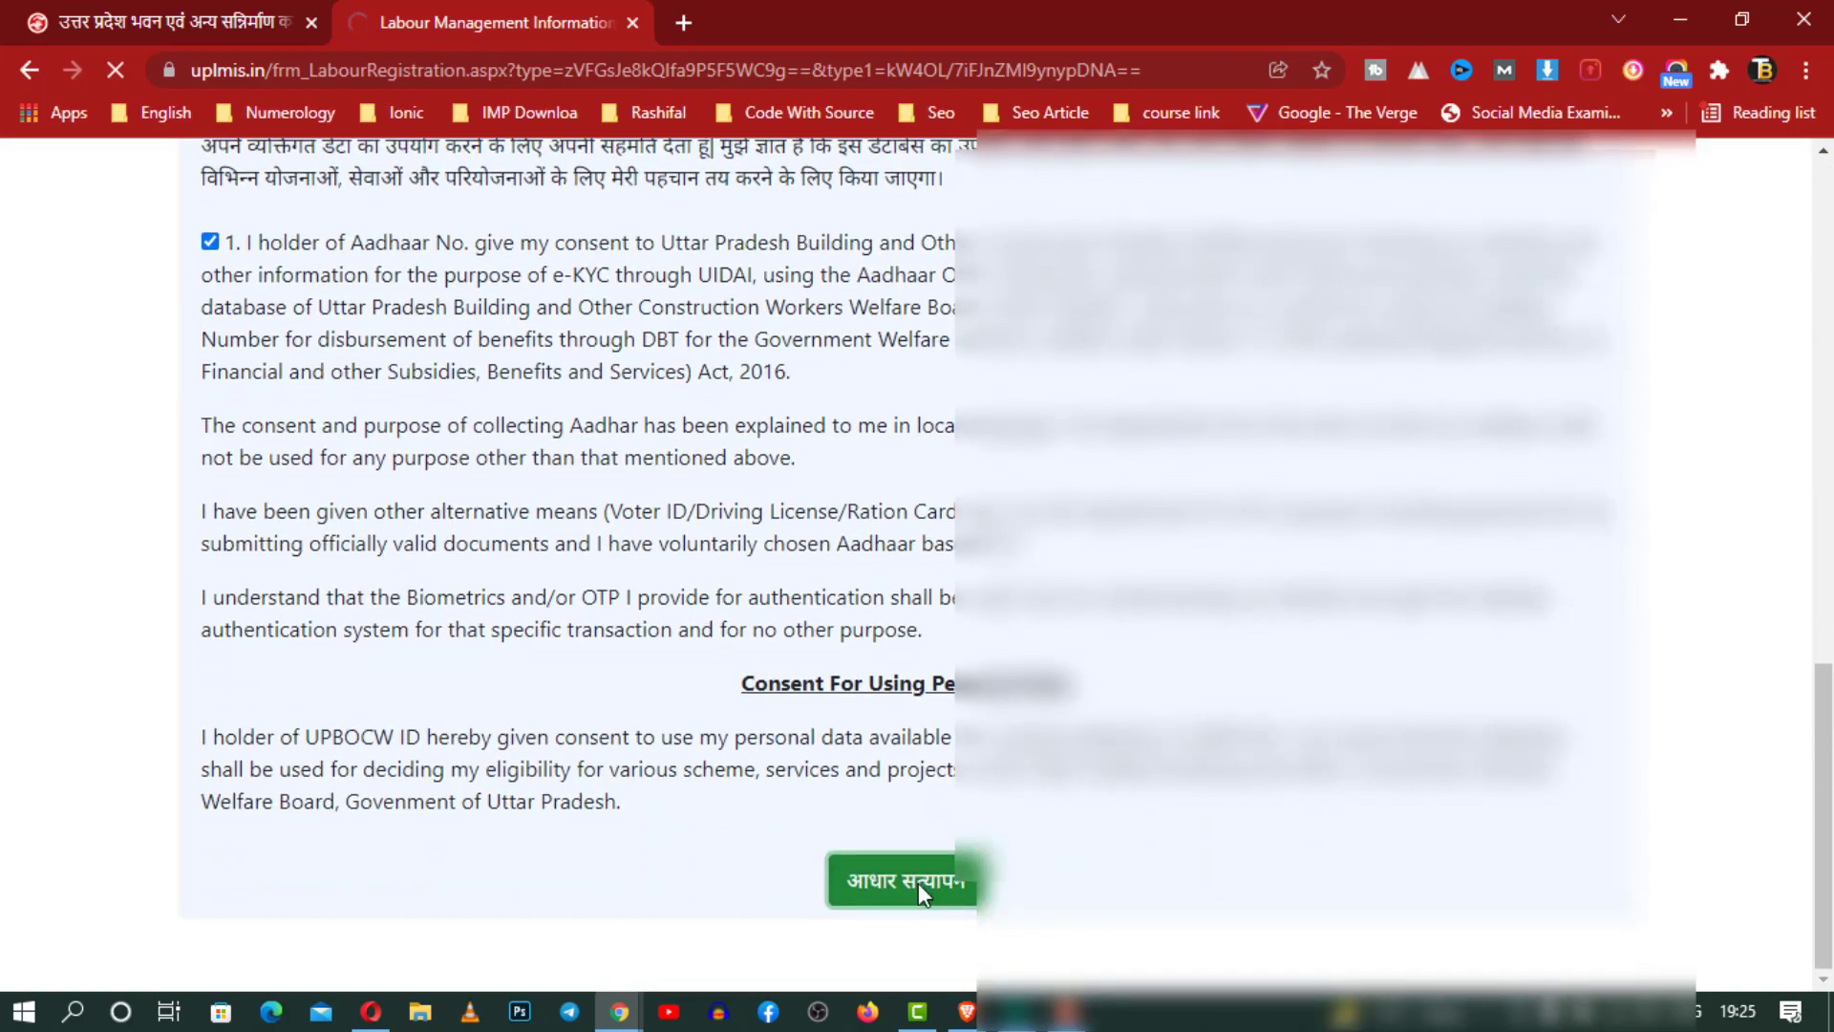
scroll(859, 573, "up", 15)
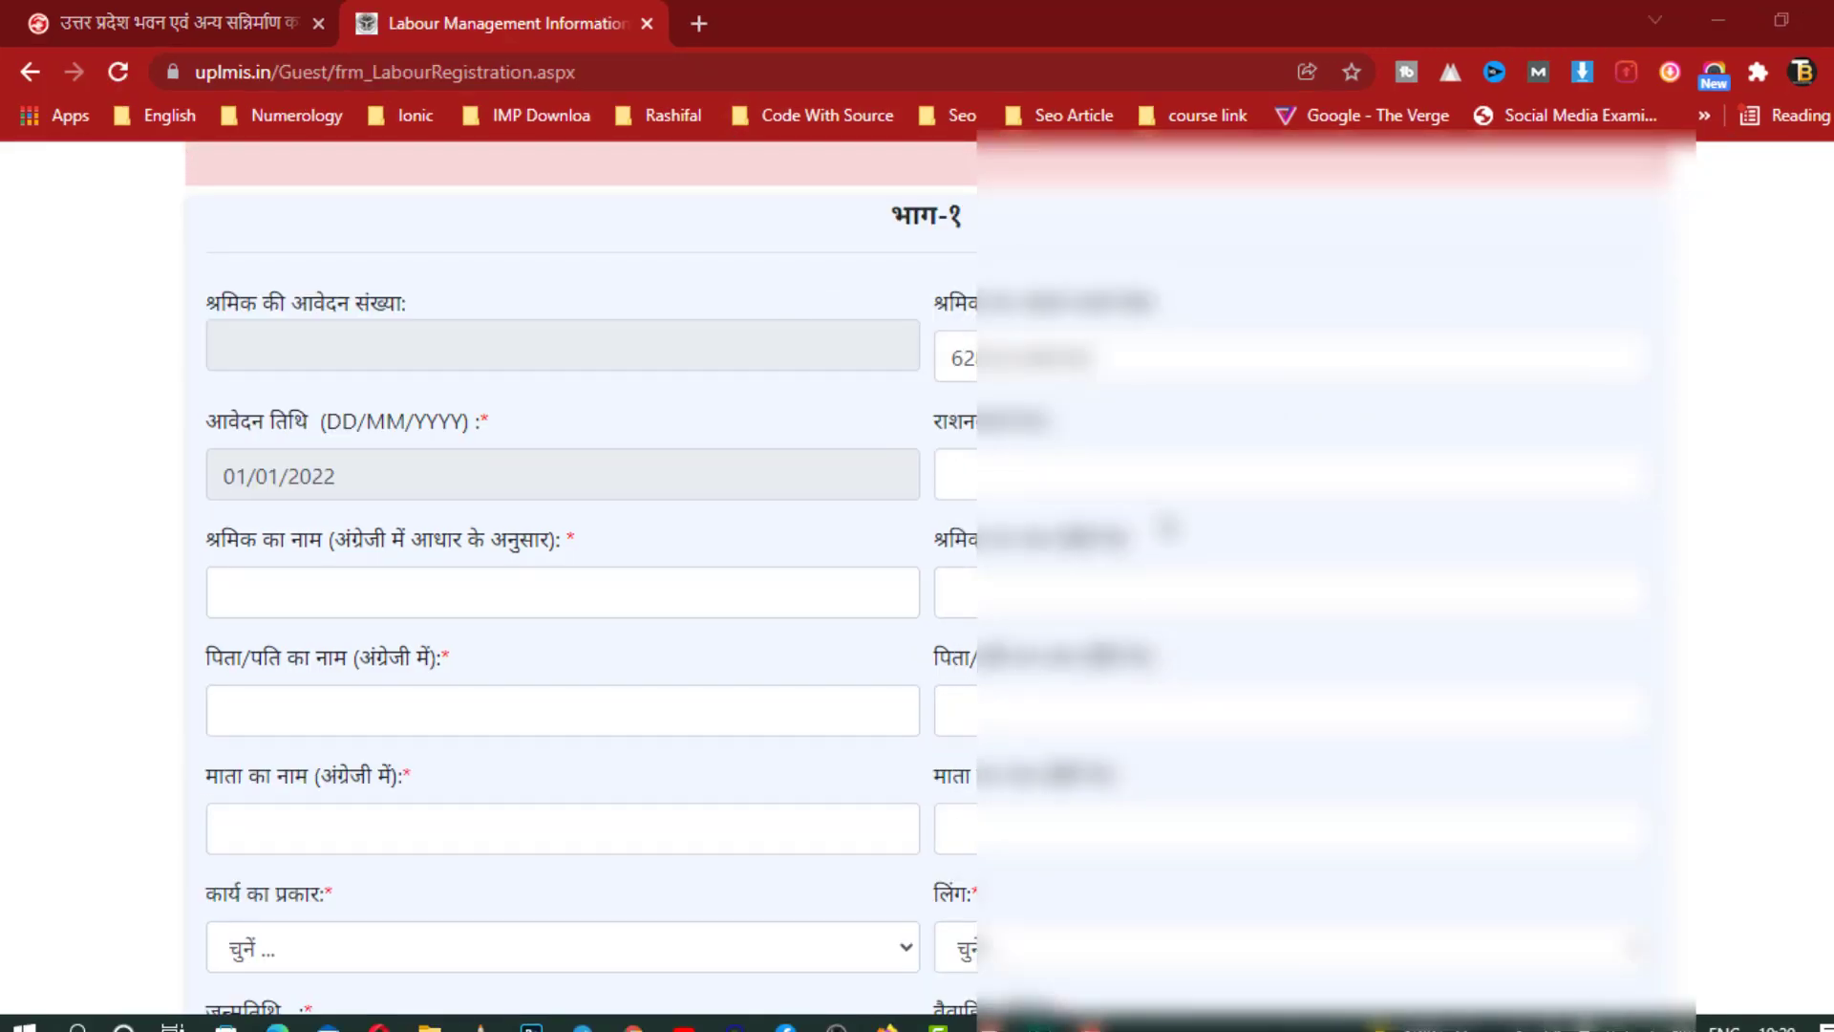
scroll(808, 222, "down", 2)
scroll(1385, 296, "up", 2)
scroll(1384, 296, "up", 2)
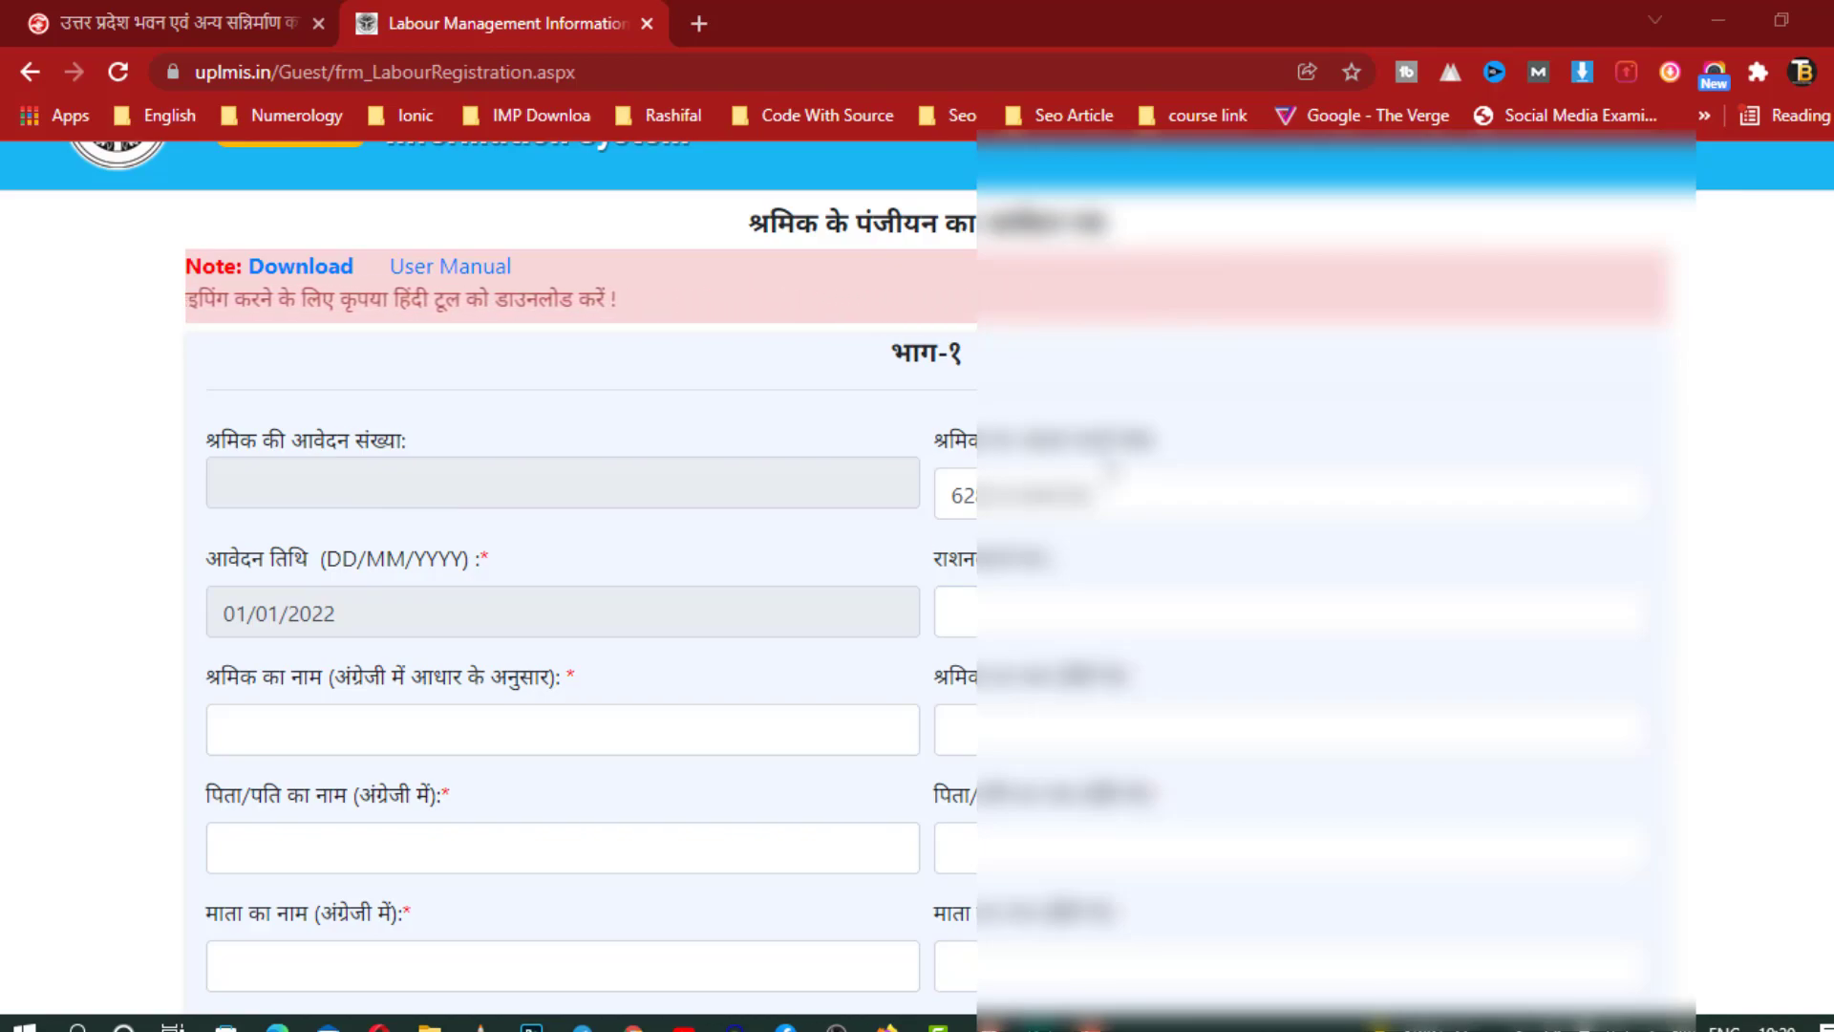
scroll(1161, 483, "down", 1)
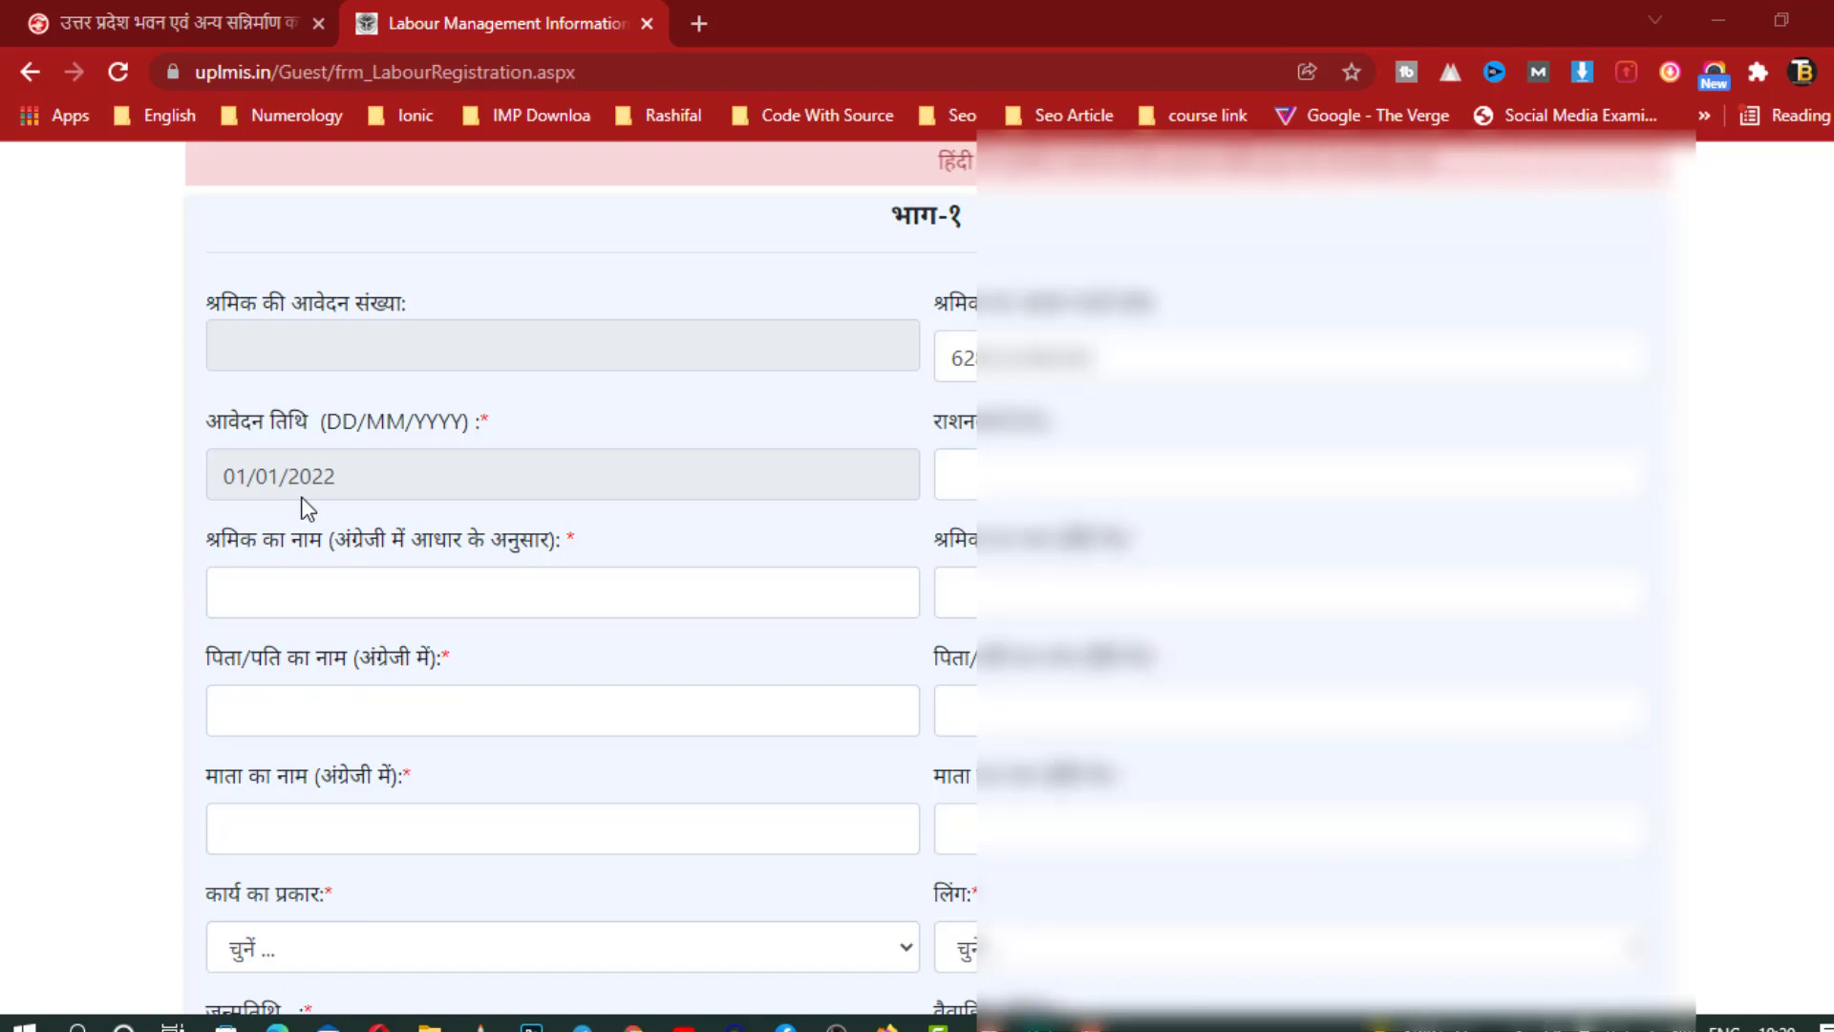
Type the worker's, father's/husband's and mother's names into the English fields, tabbing so Hindi auto-fills
left_click(385, 592)
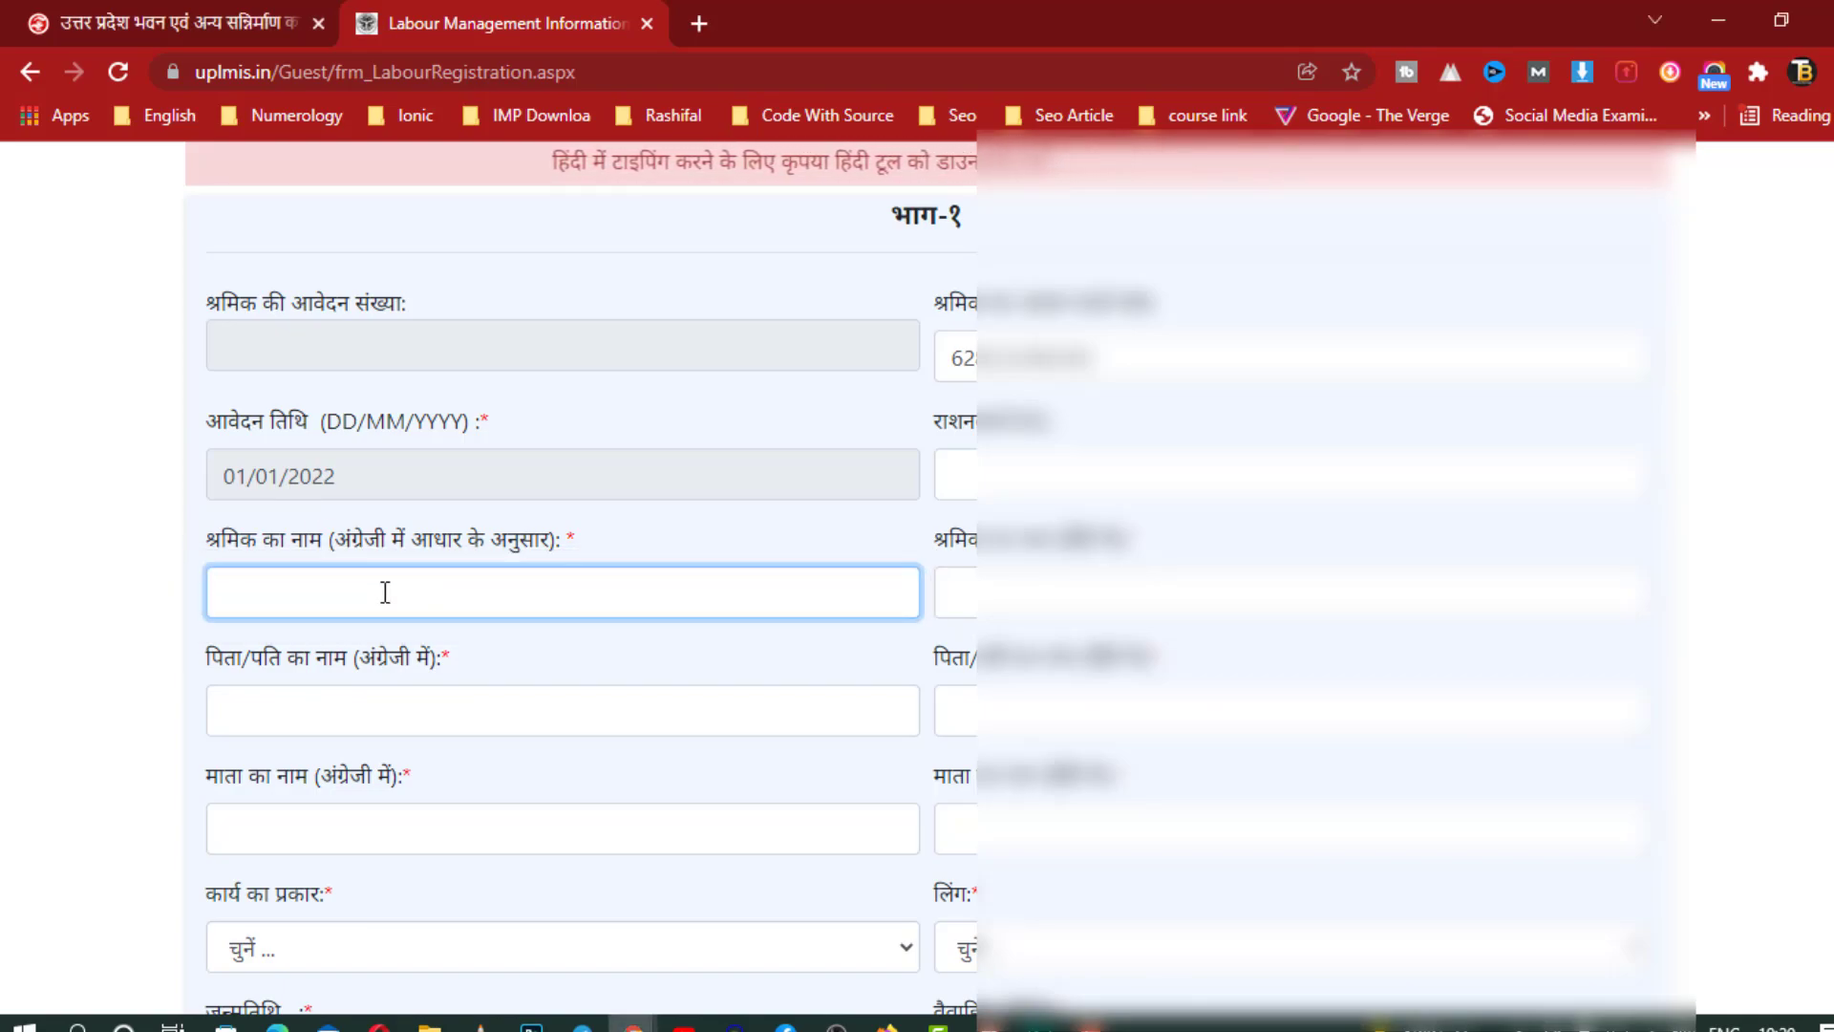
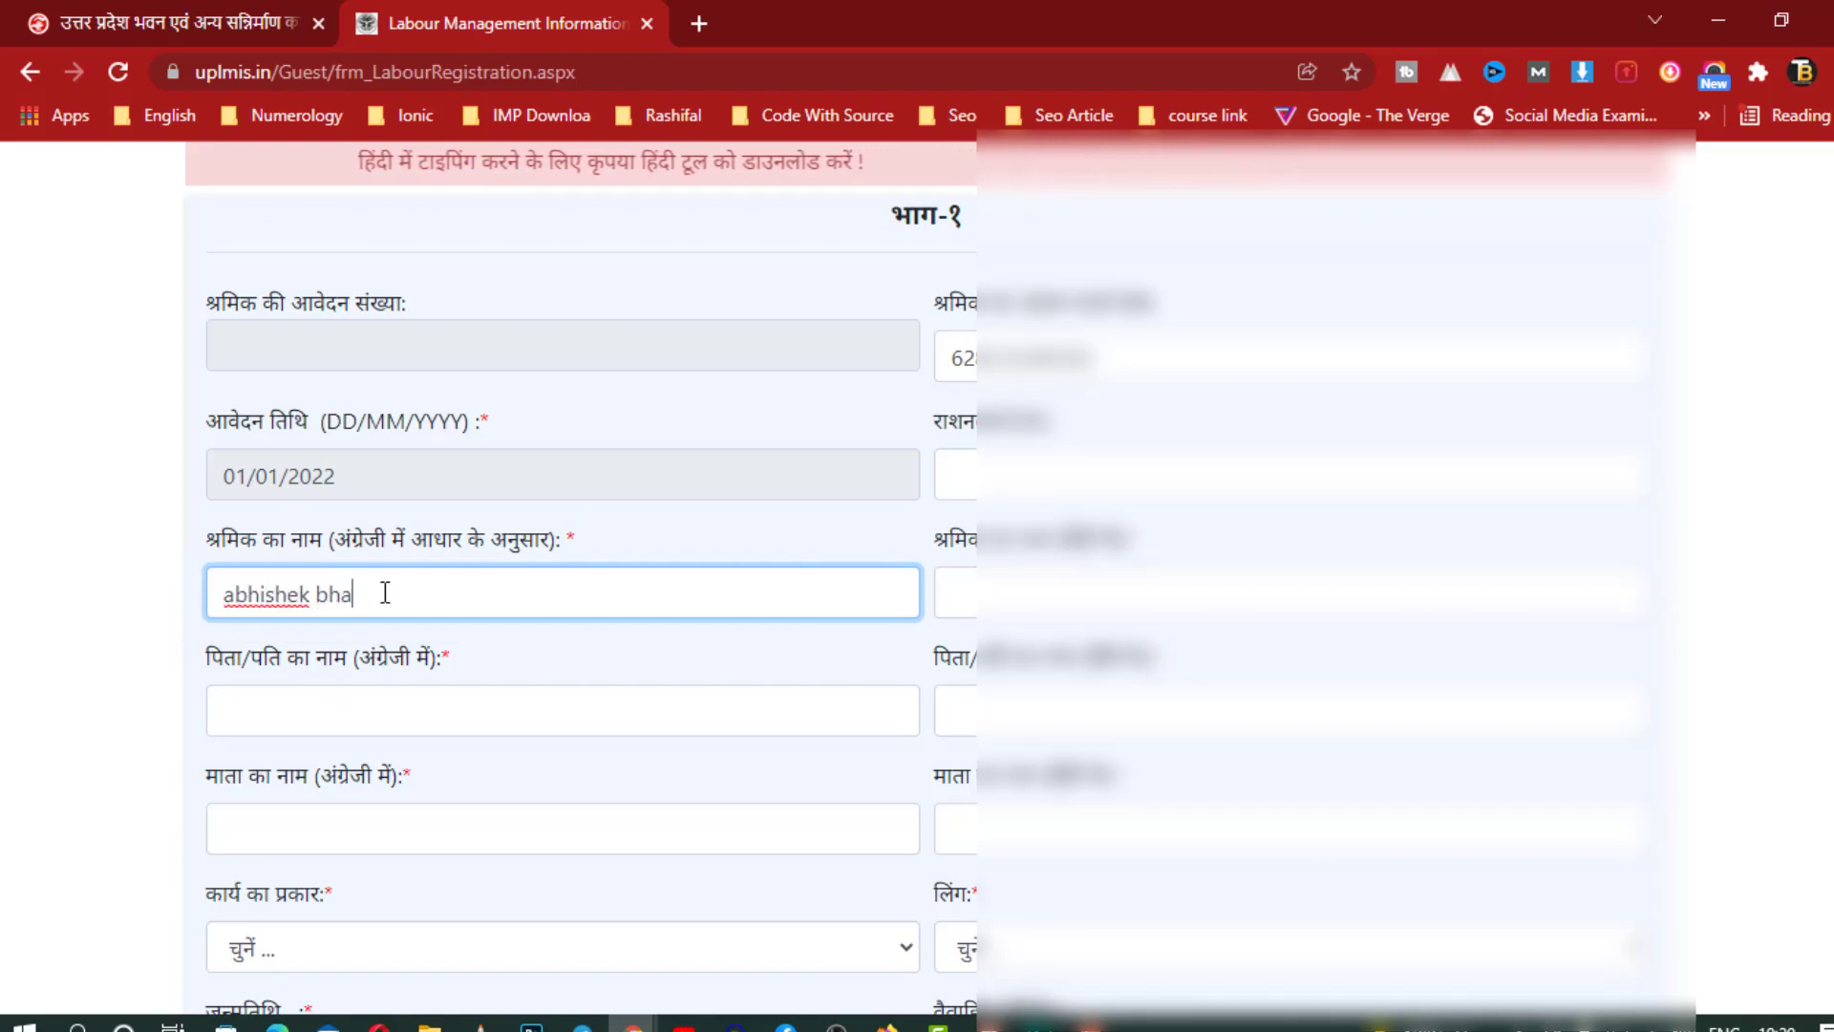
key("Tab")
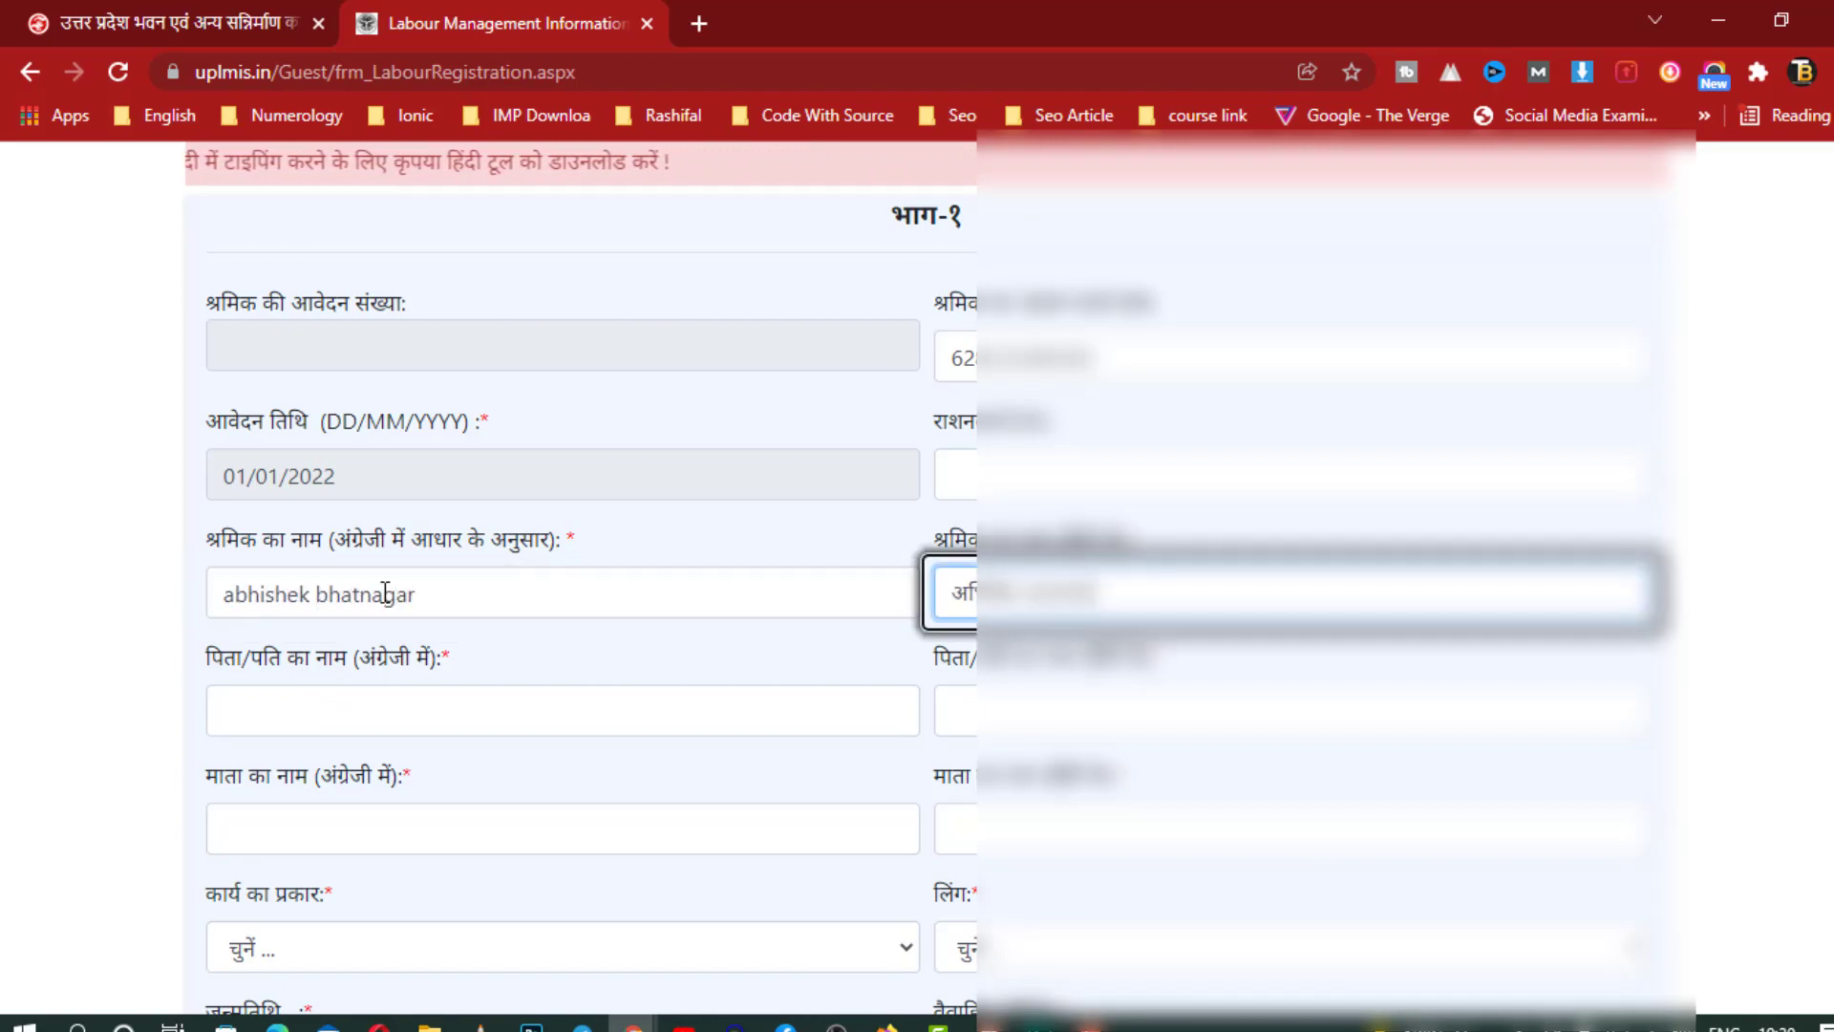
left_click(377, 714)
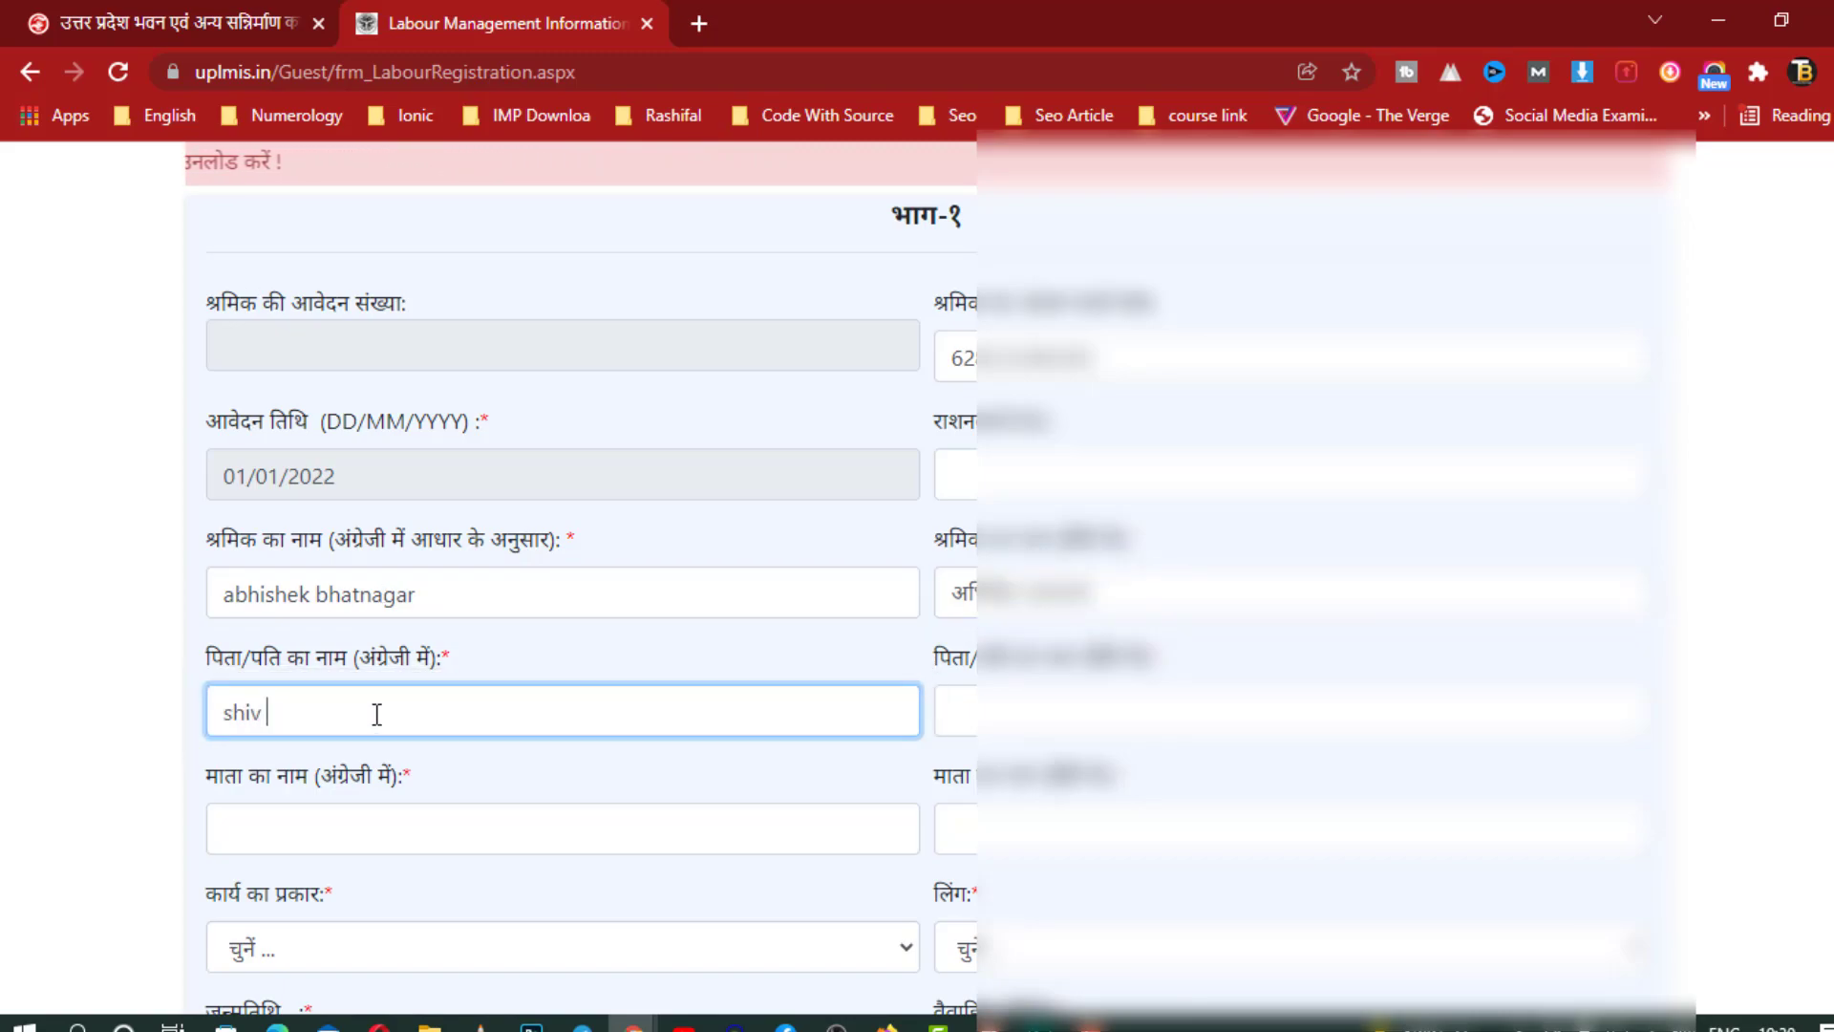
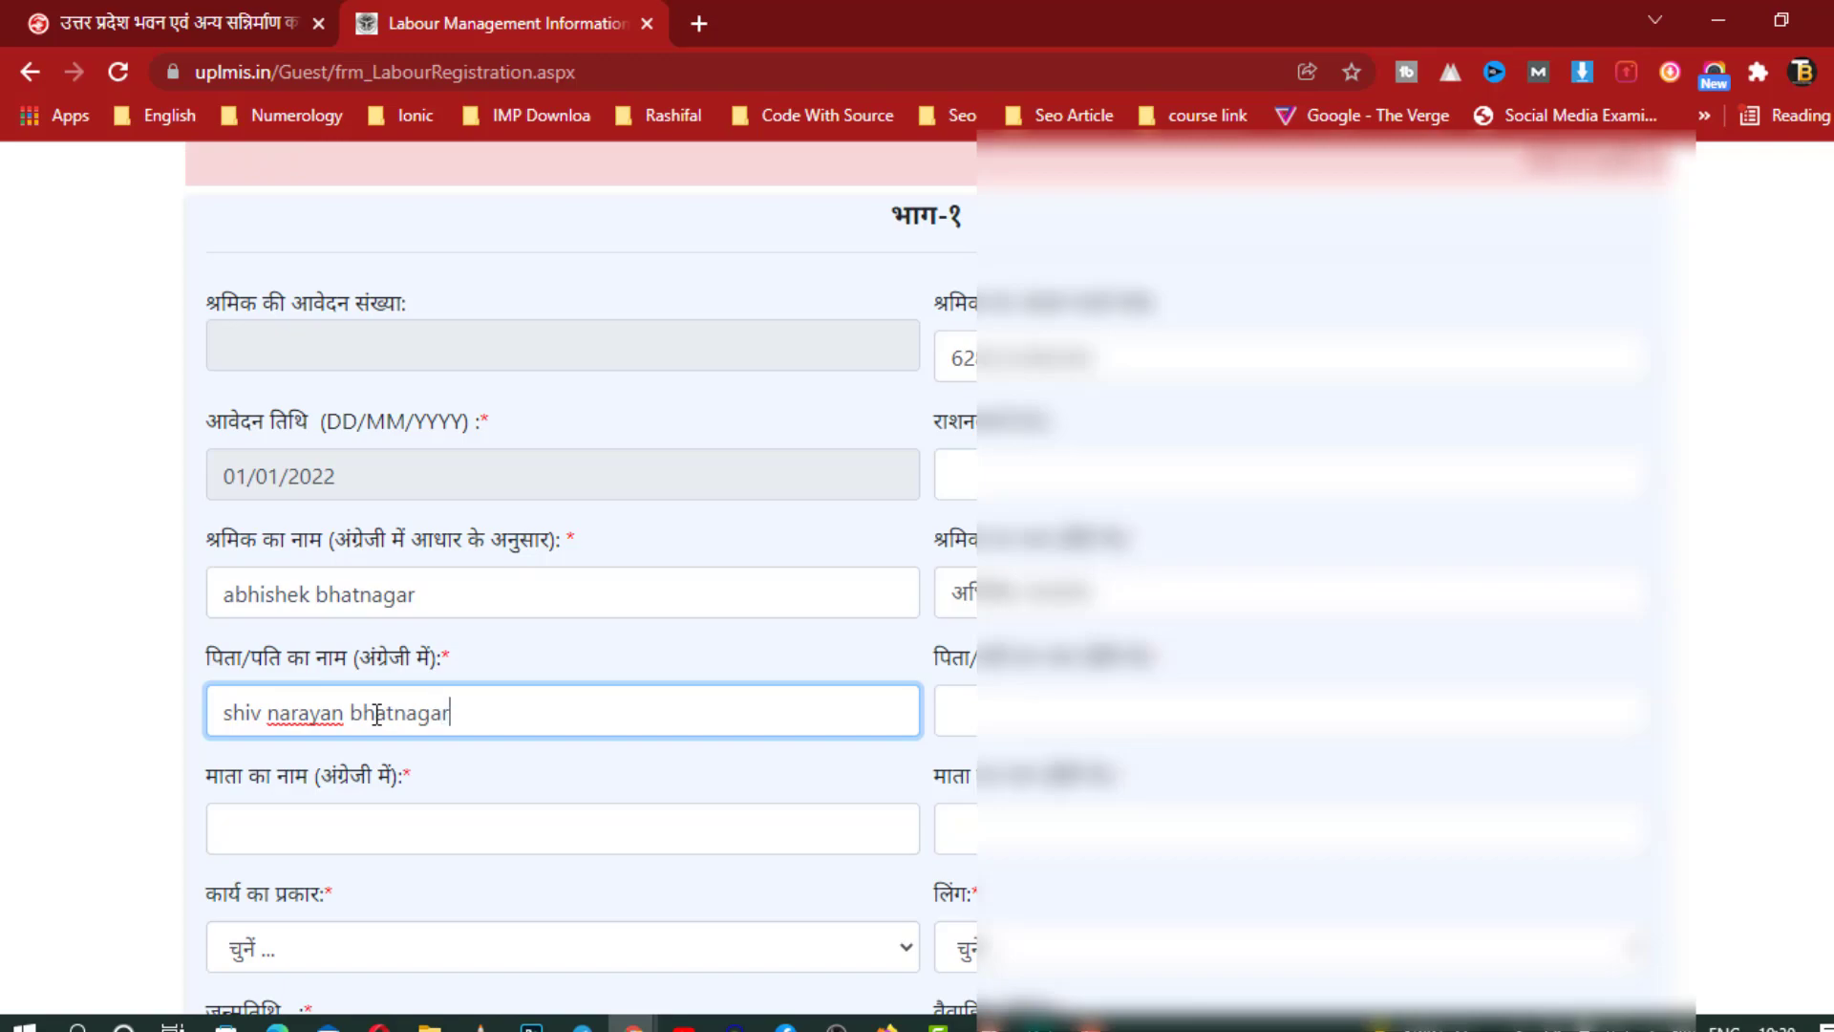
key("Tab")
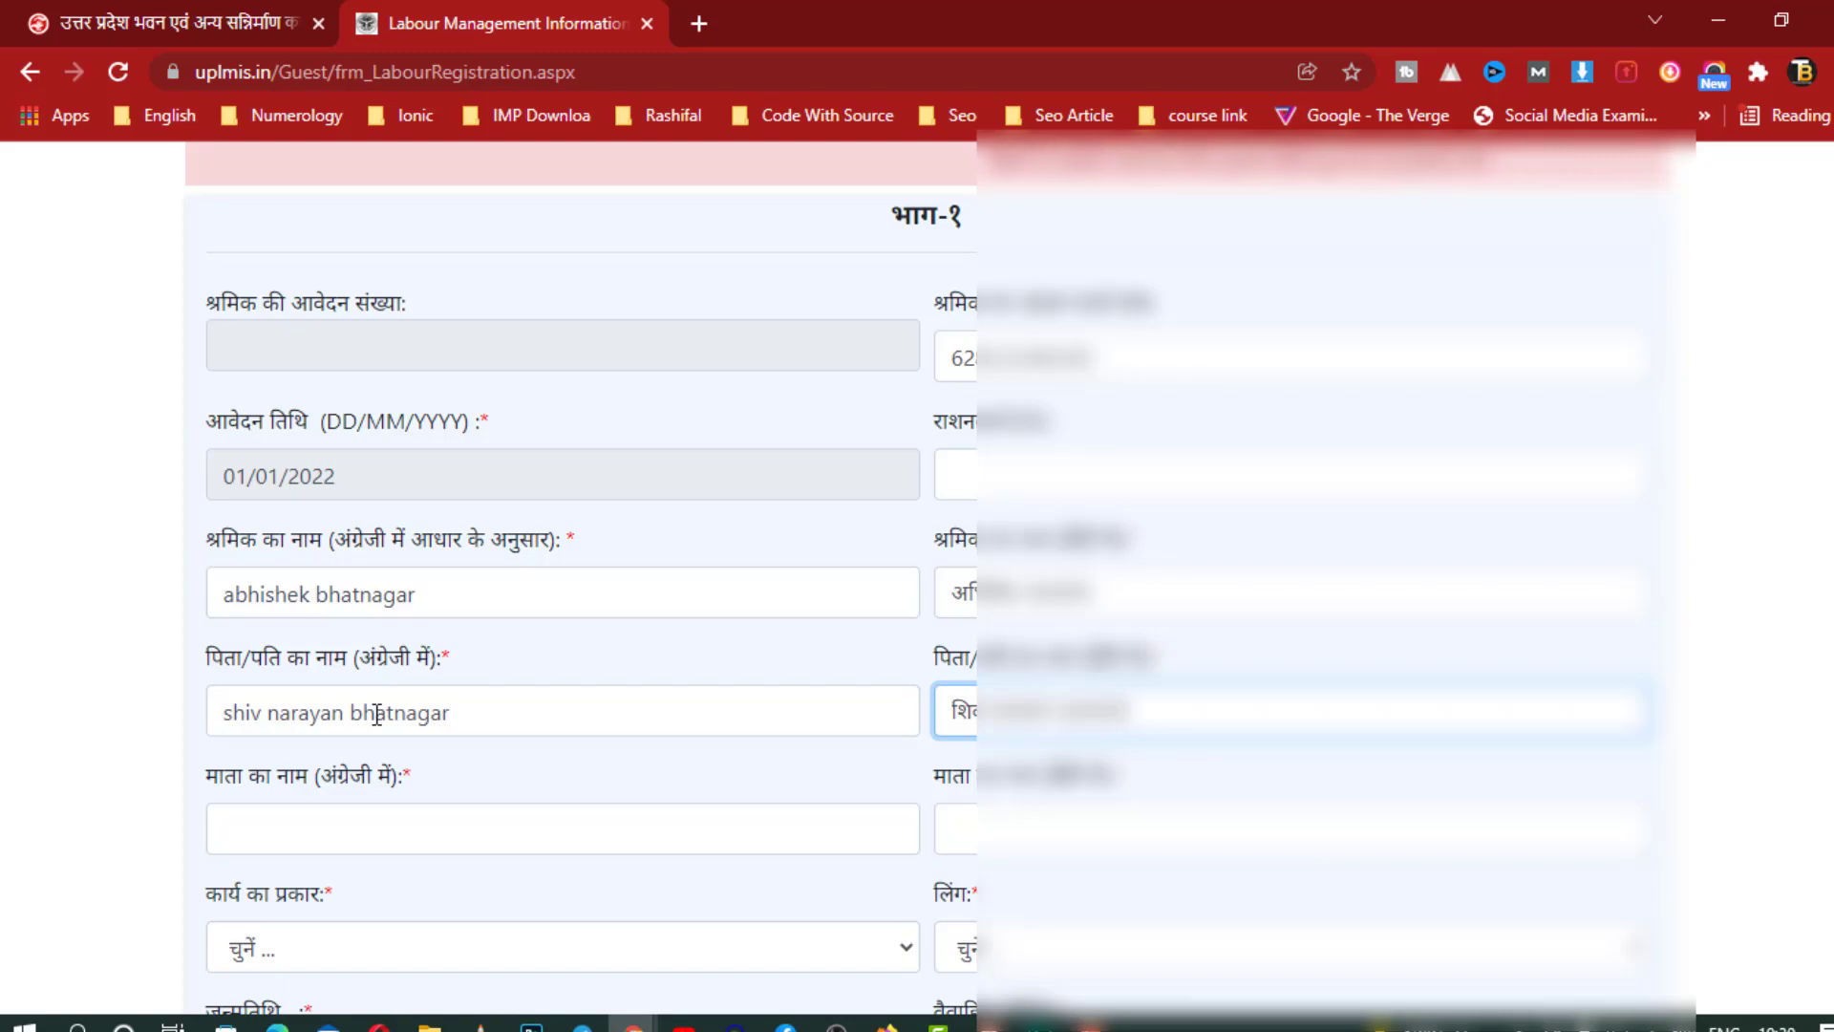
scroll(387, 724, "down", 3)
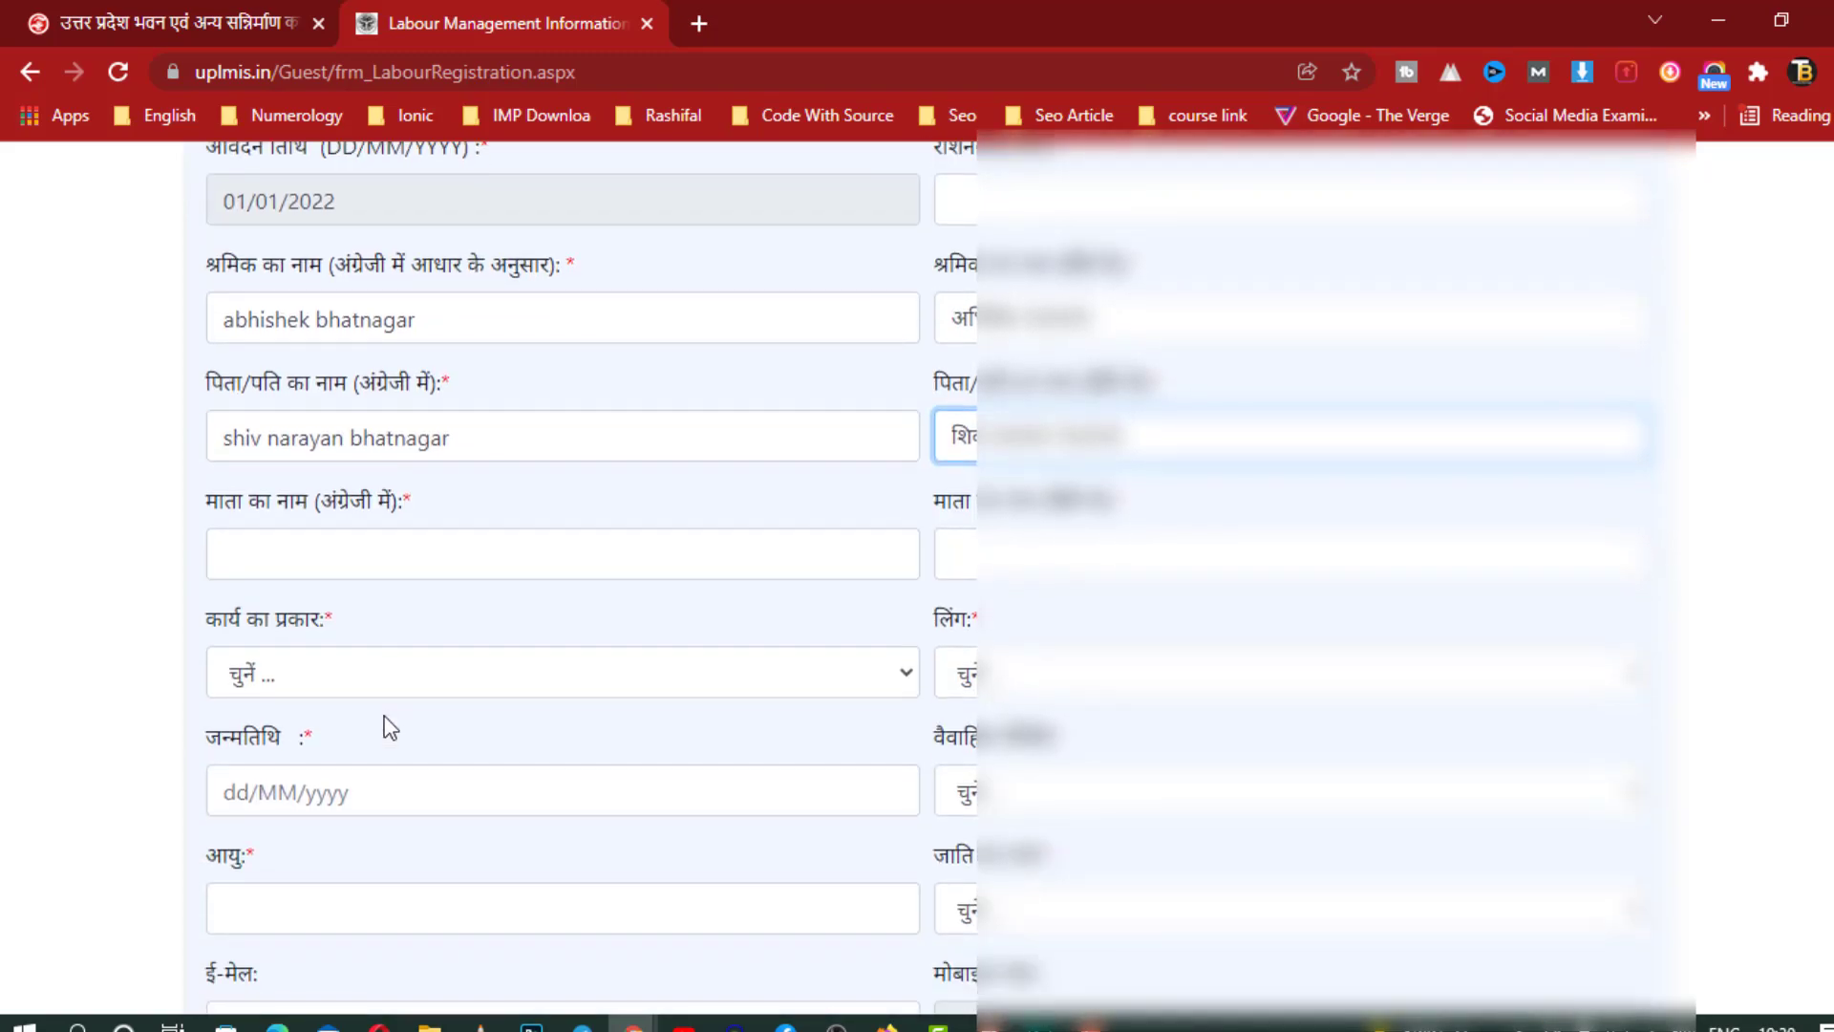
left_click(478, 569)
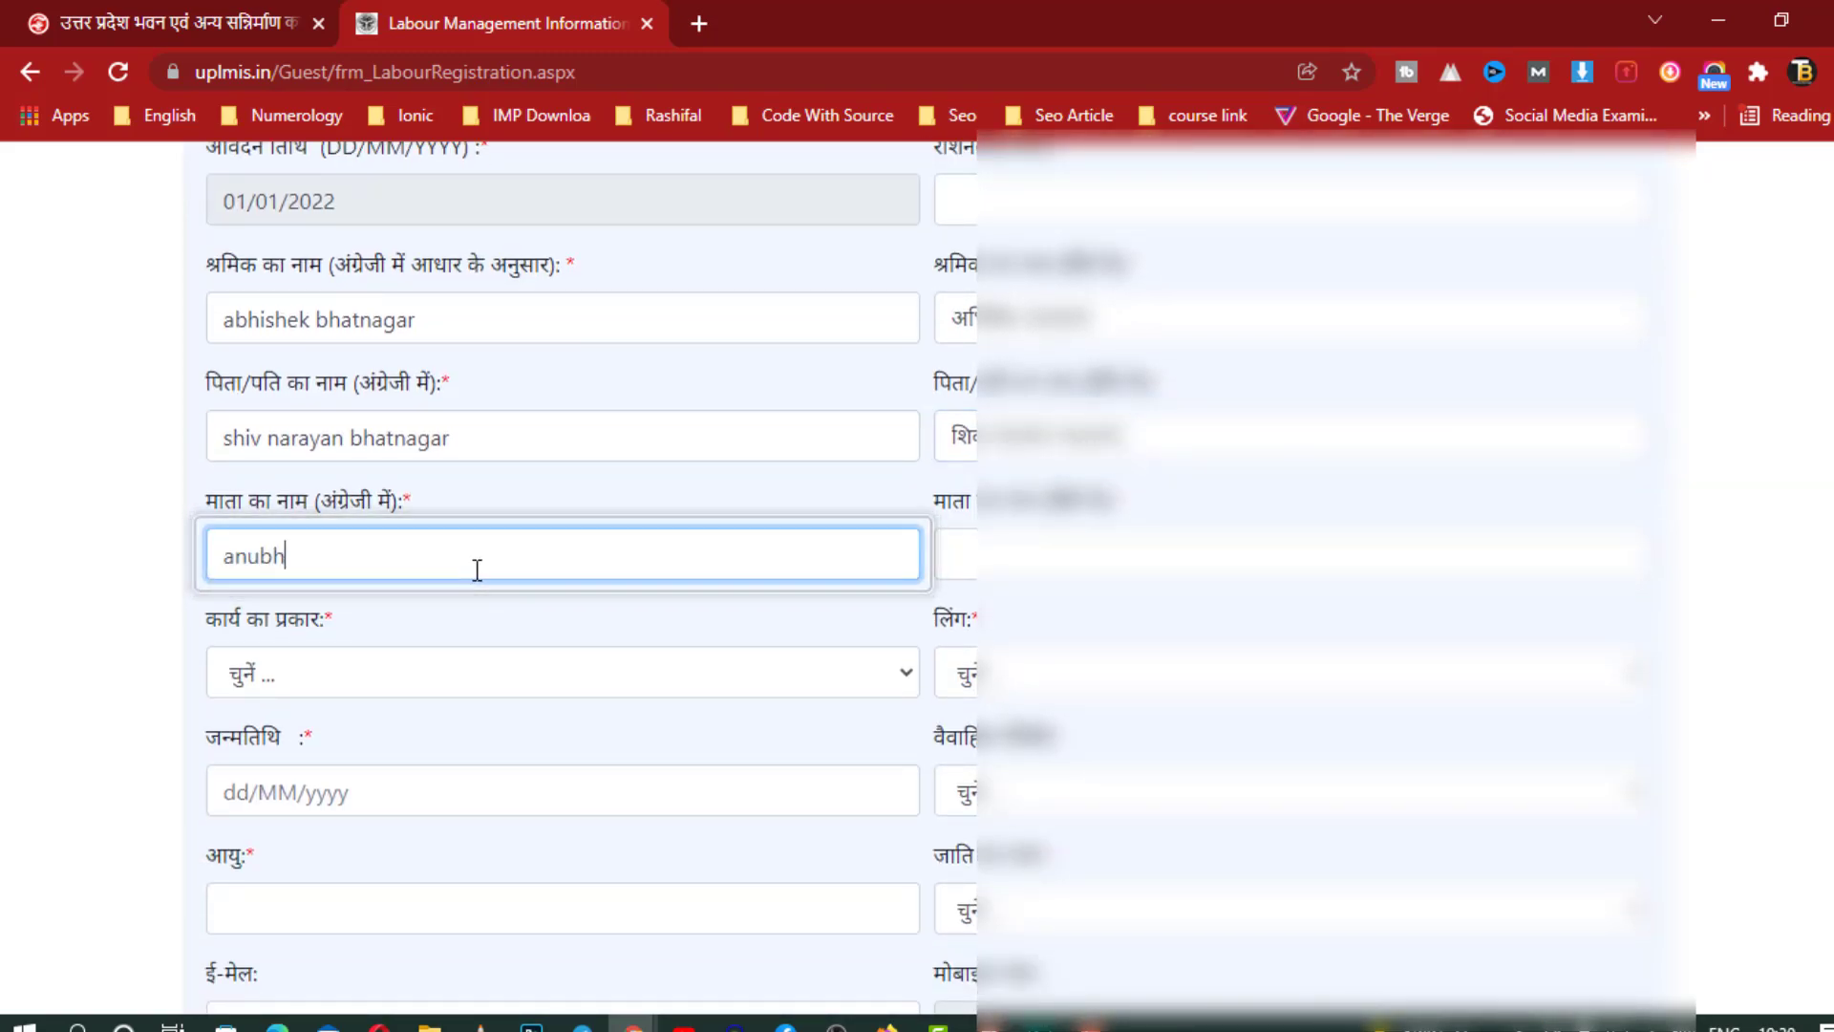
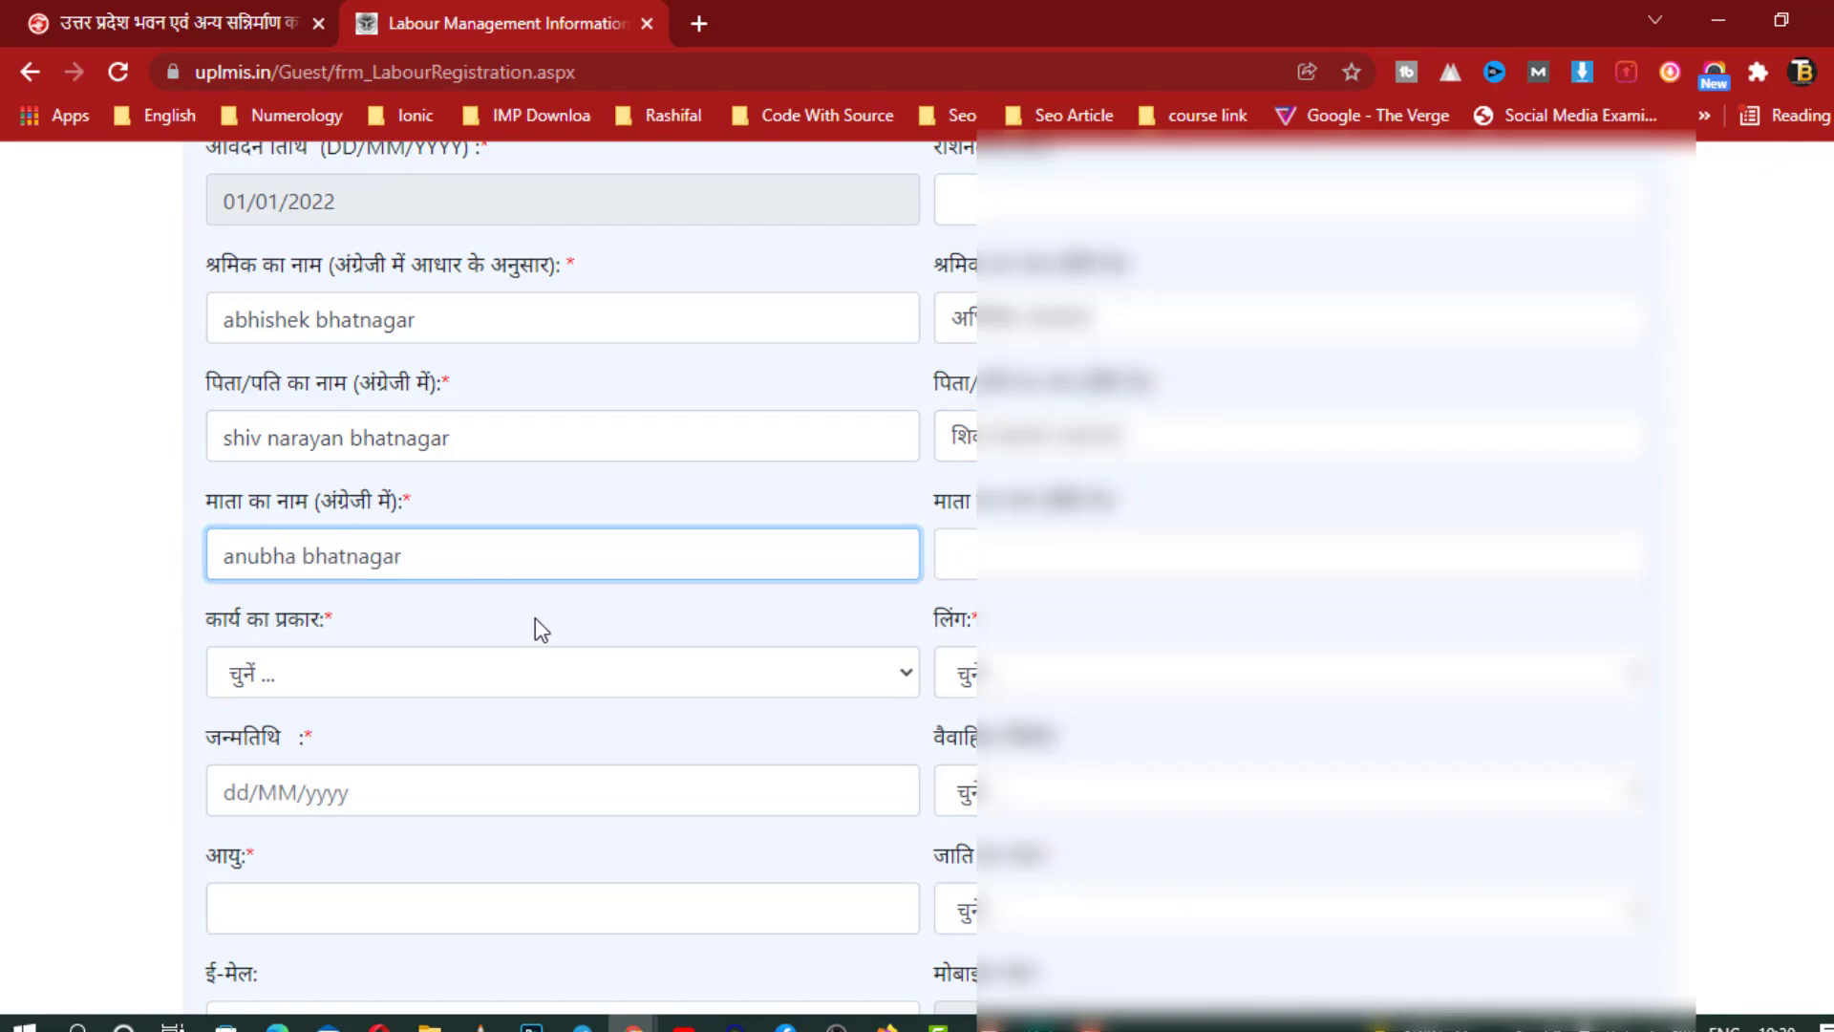
left_click(535, 618)
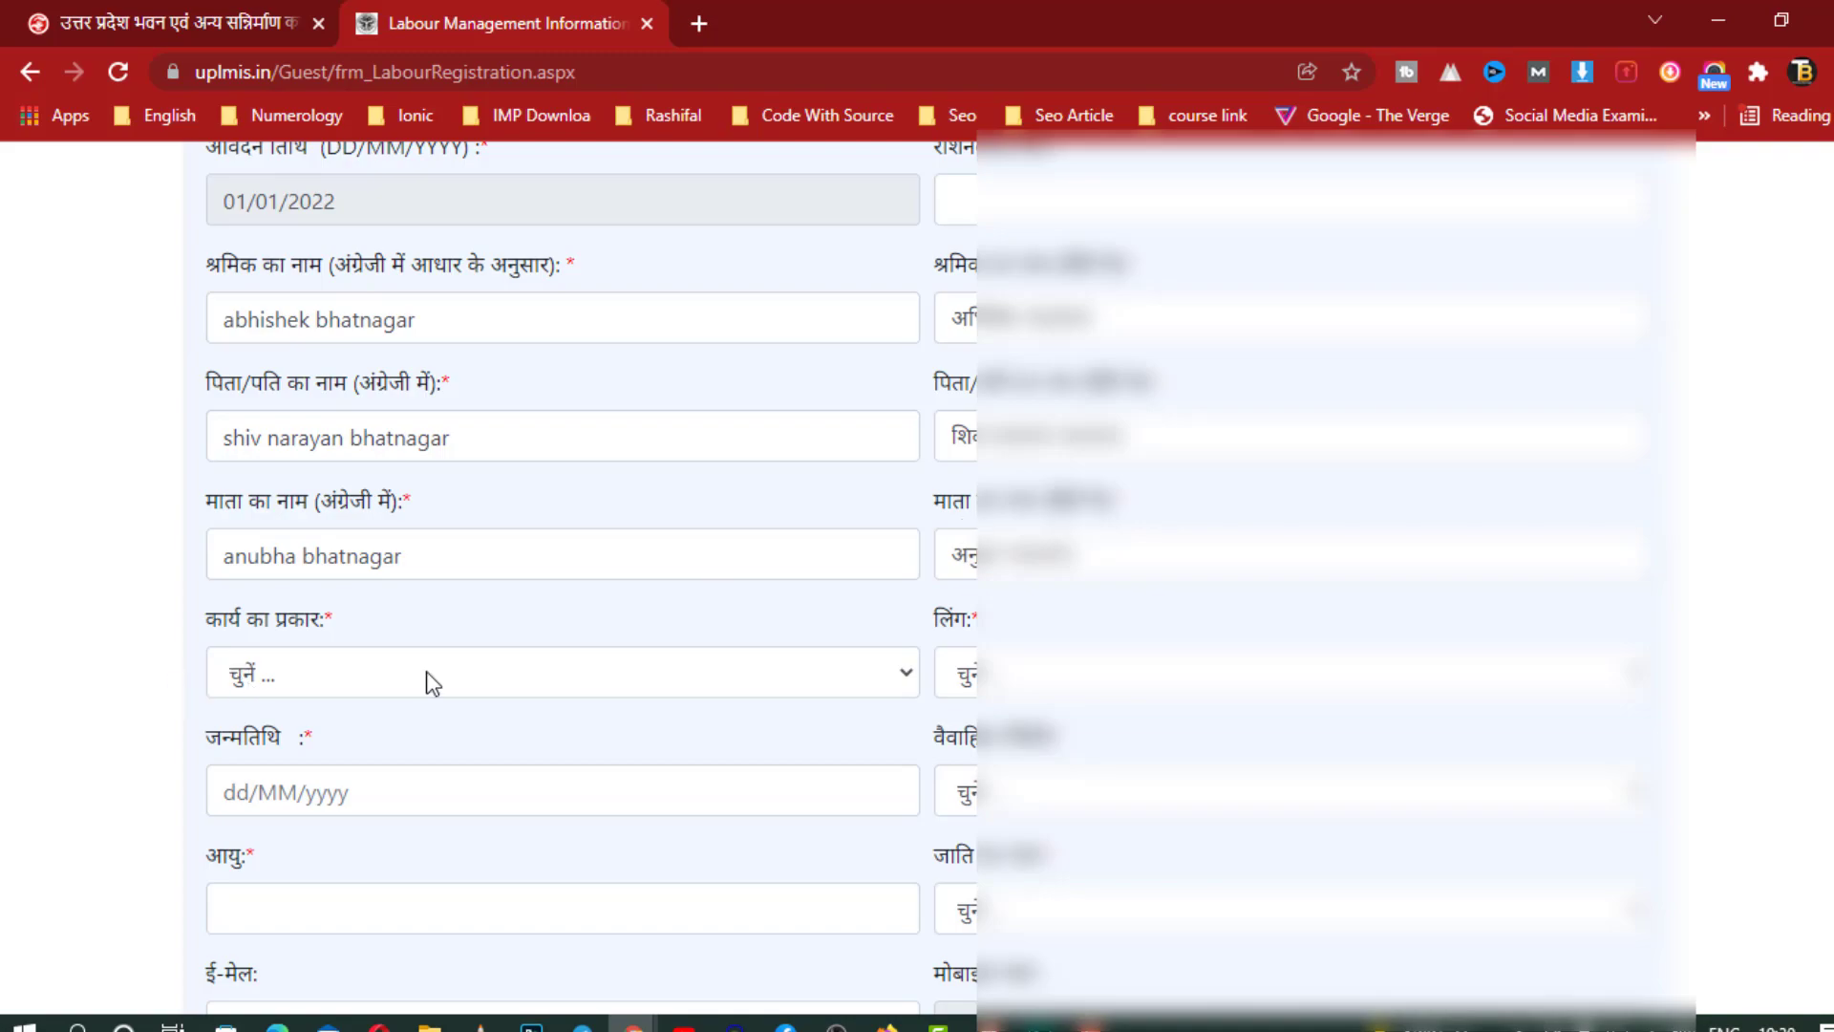
Choose 39- लिपिकीय / लेखा-कर्म from the कार्य का प्रकार list
scroll(534, 653, "down", 1)
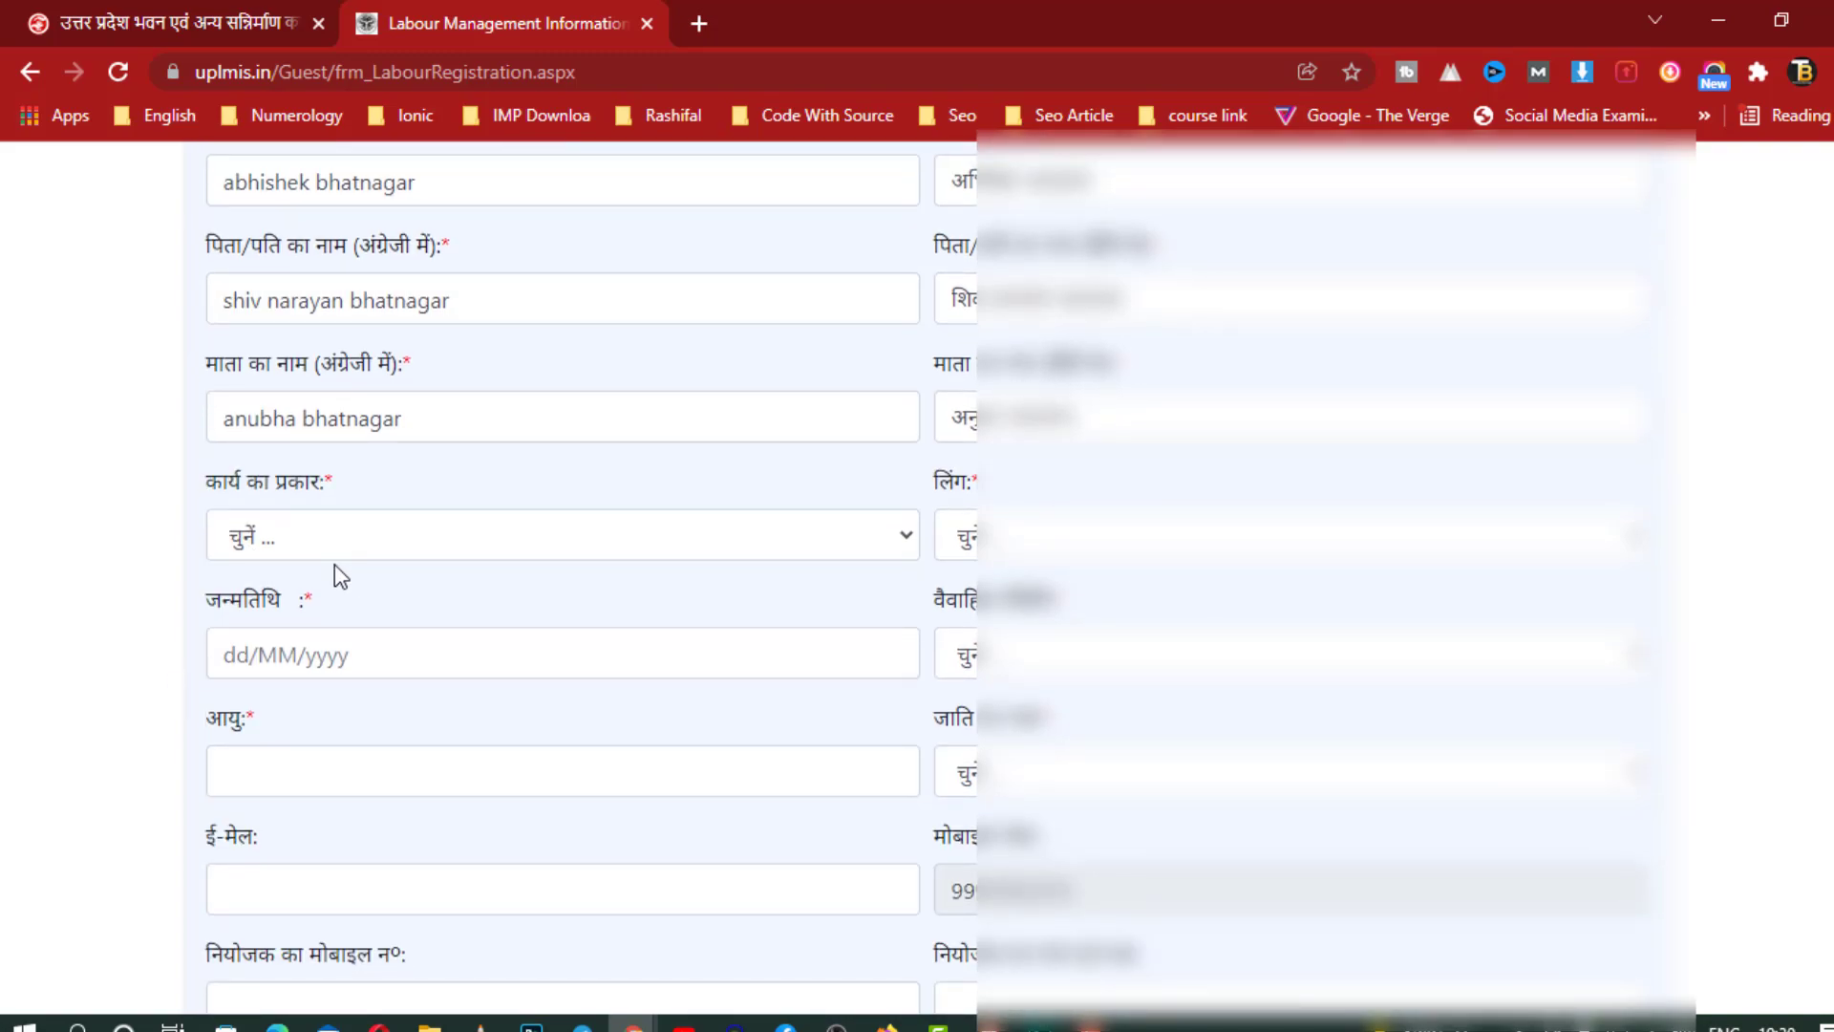
left_click(443, 543)
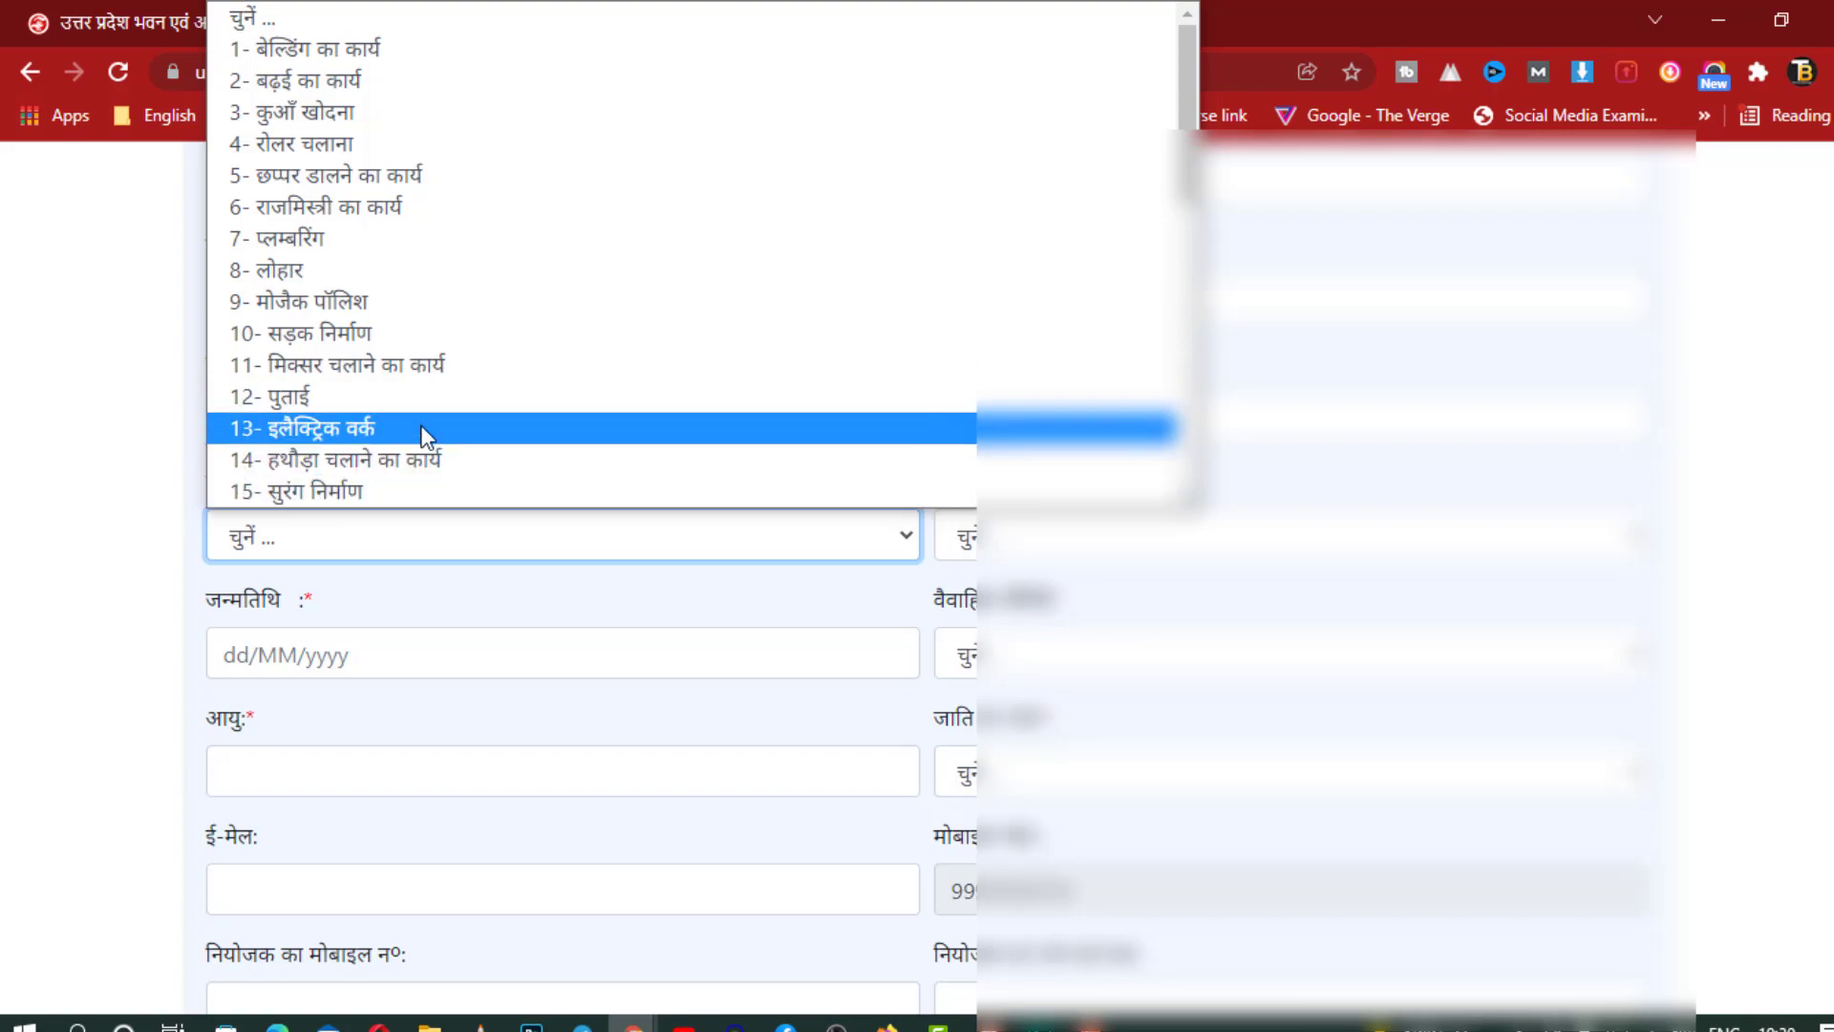
scroll(420, 434, "down", 5)
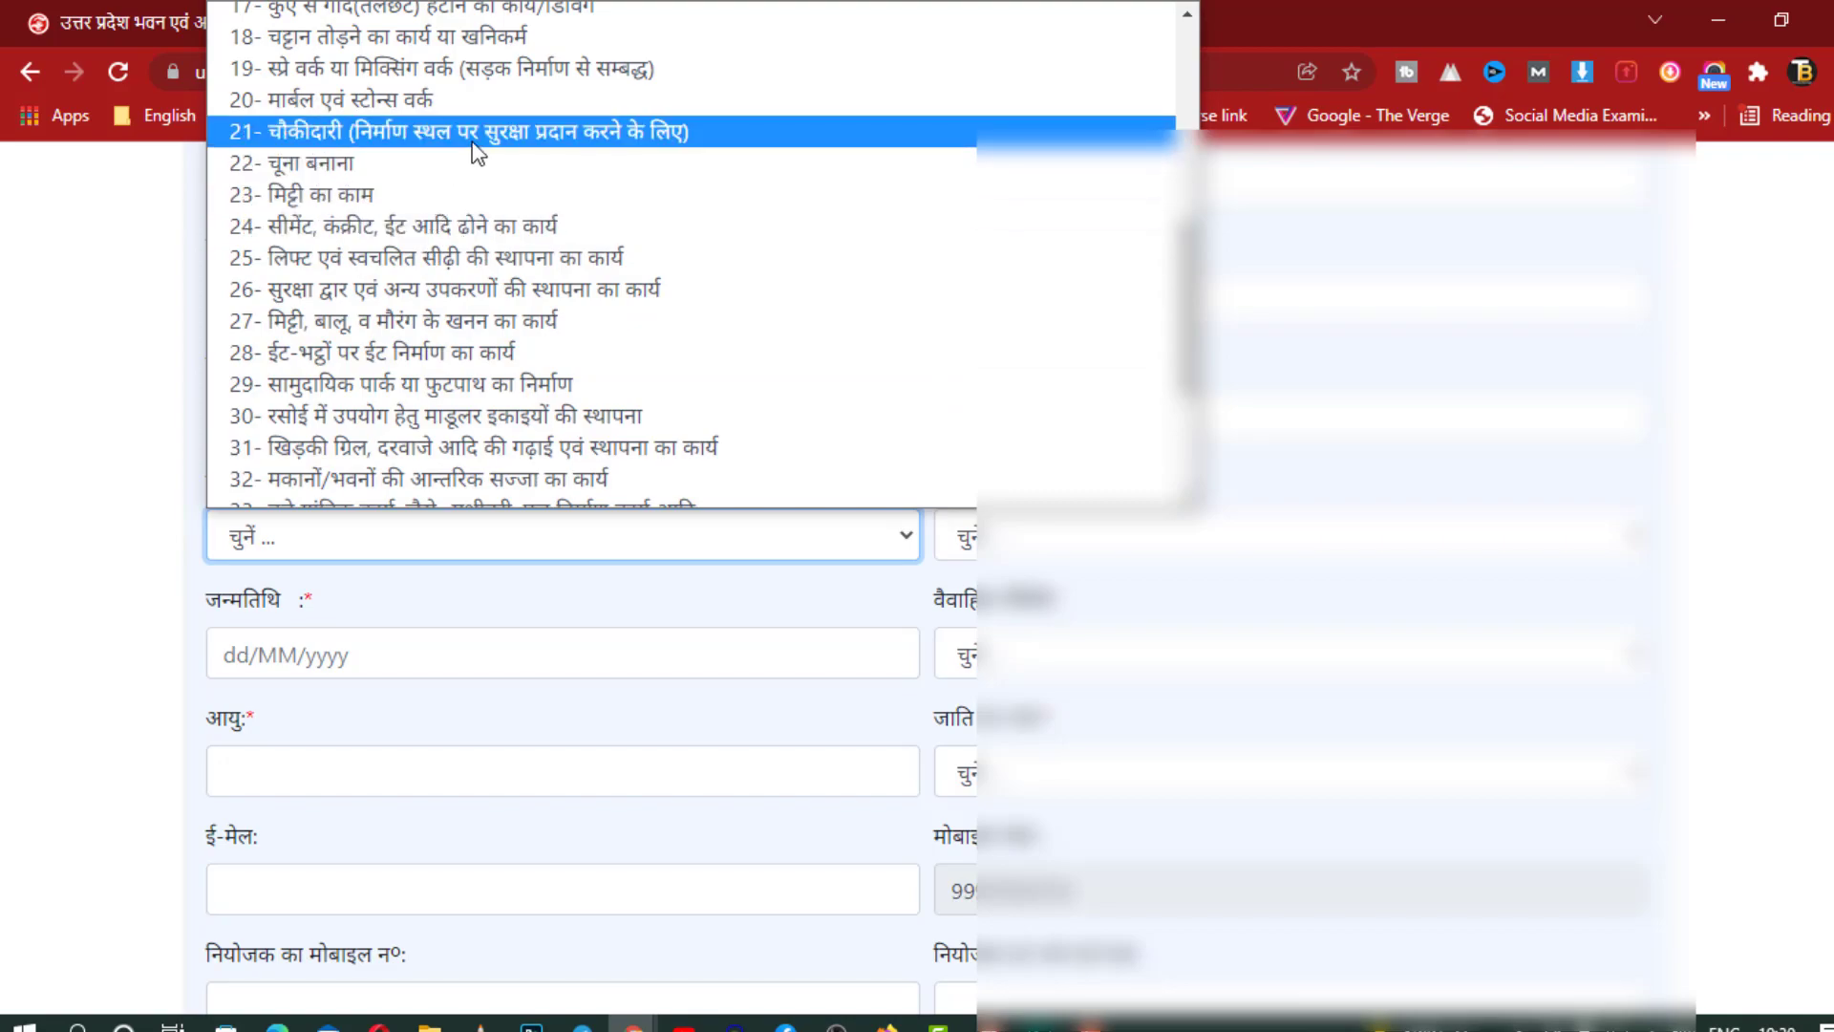
scroll(511, 196, "down", 3)
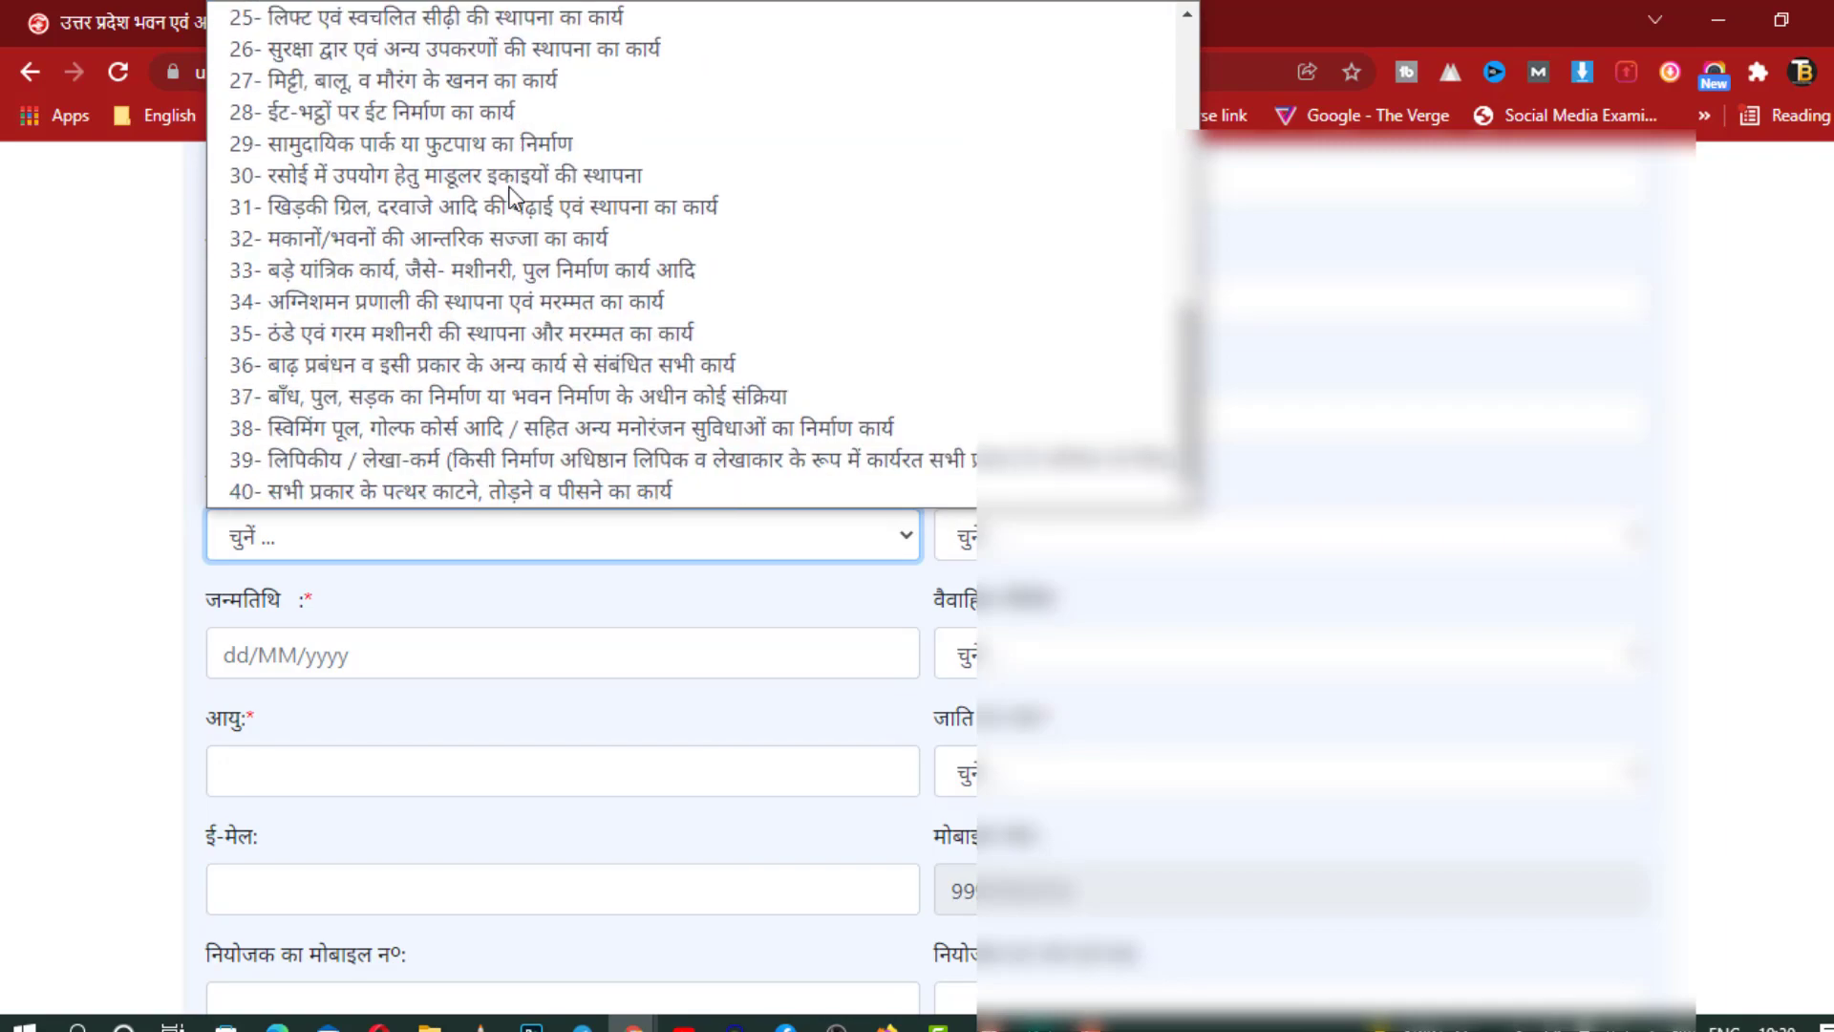
left_click(482, 456)
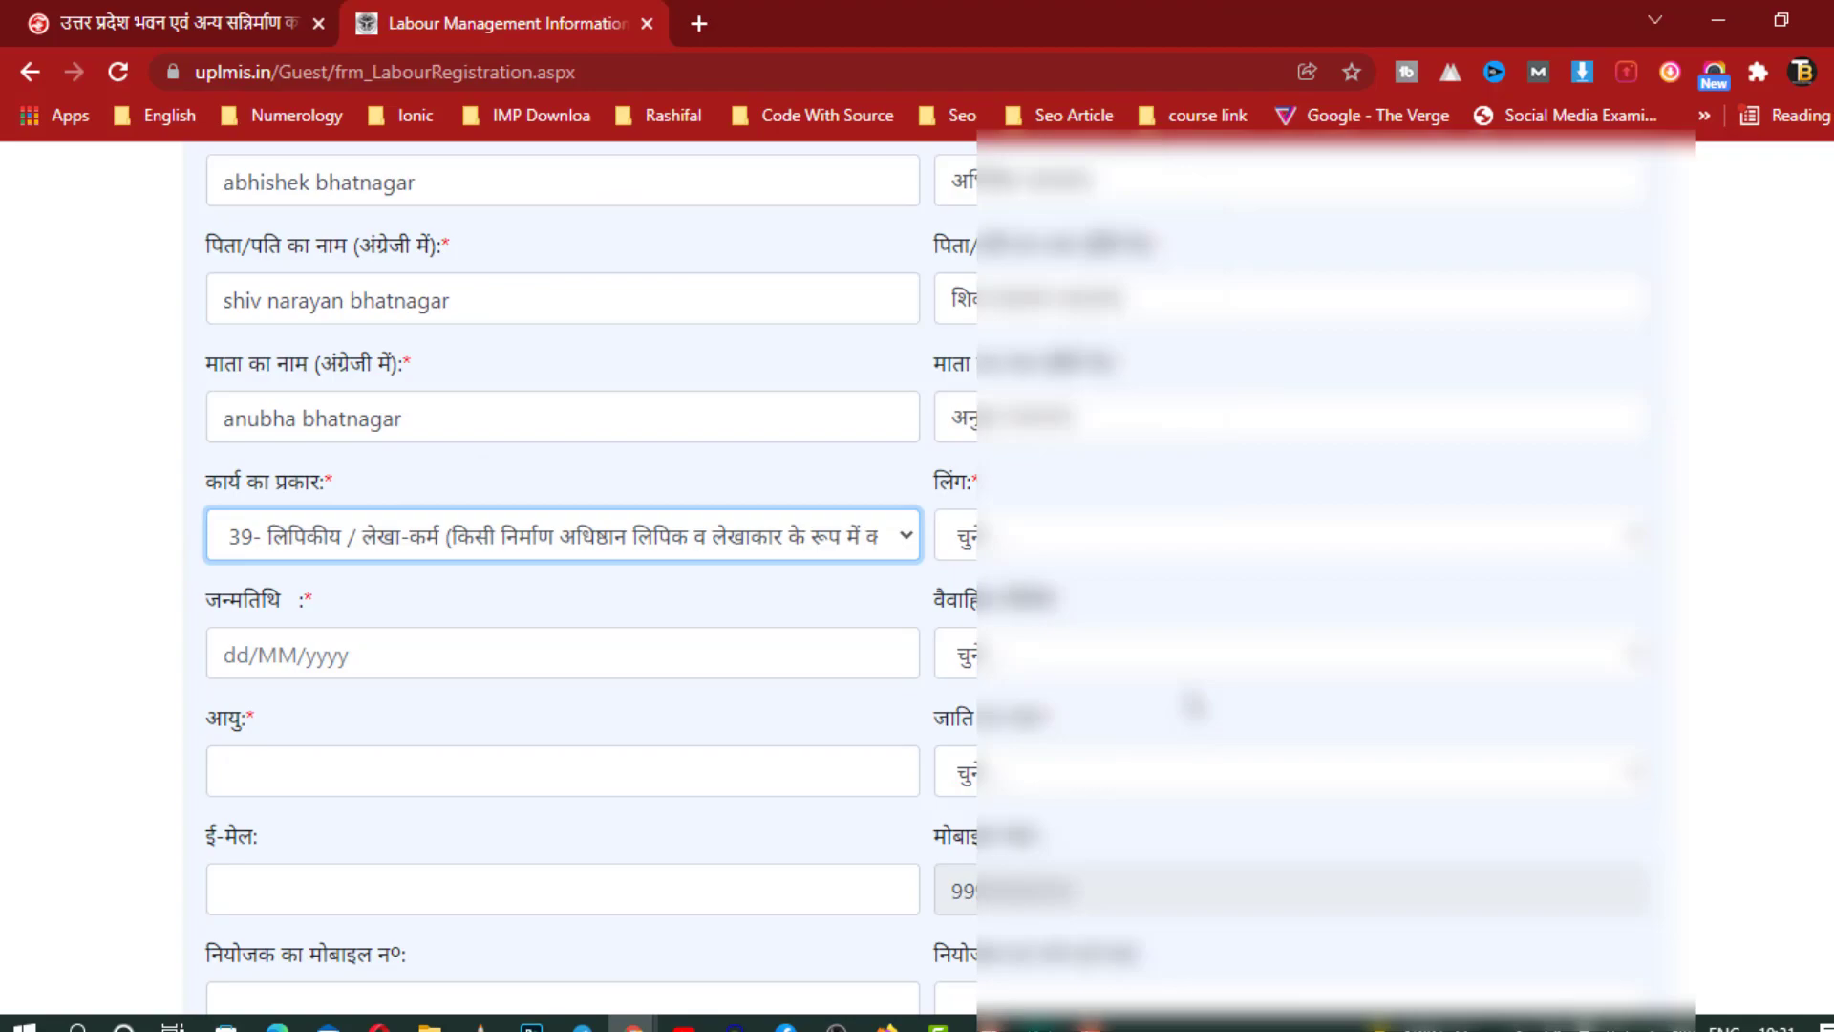
Set gender पुरुष, date of birth, marital status, and the last listed caste option
left_click(1433, 551)
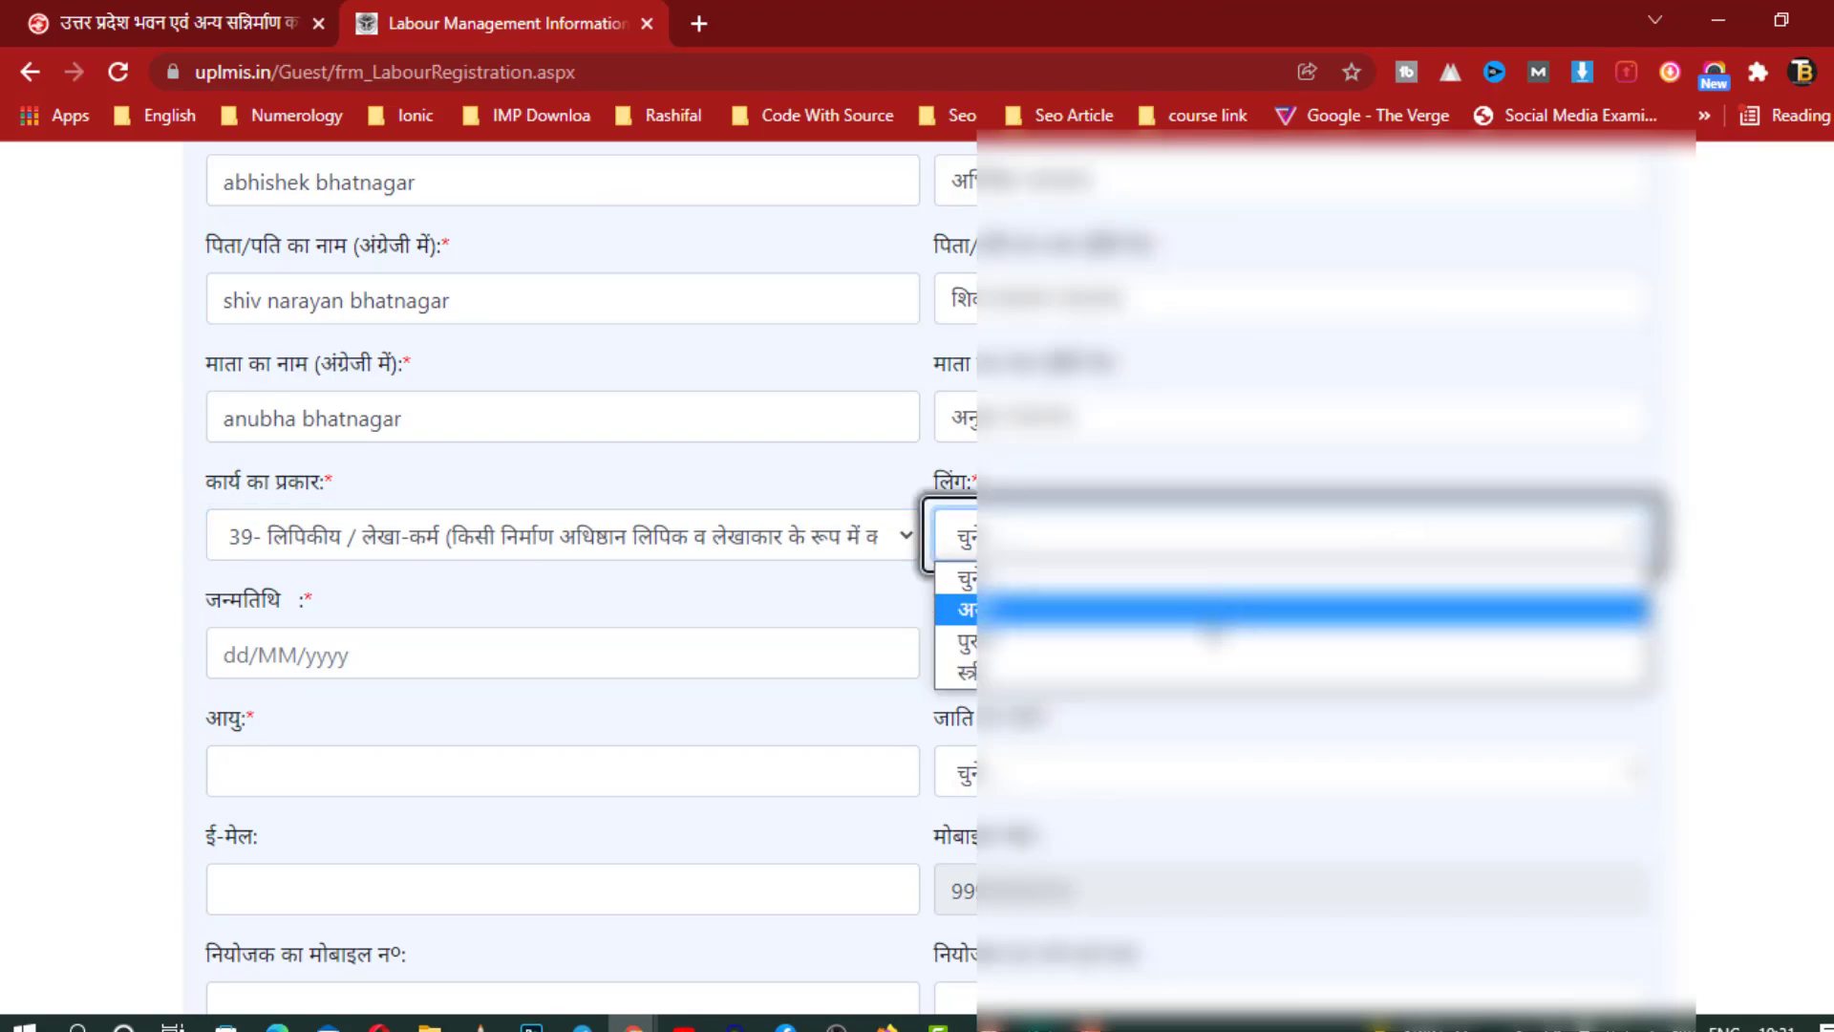
left_click(1177, 655)
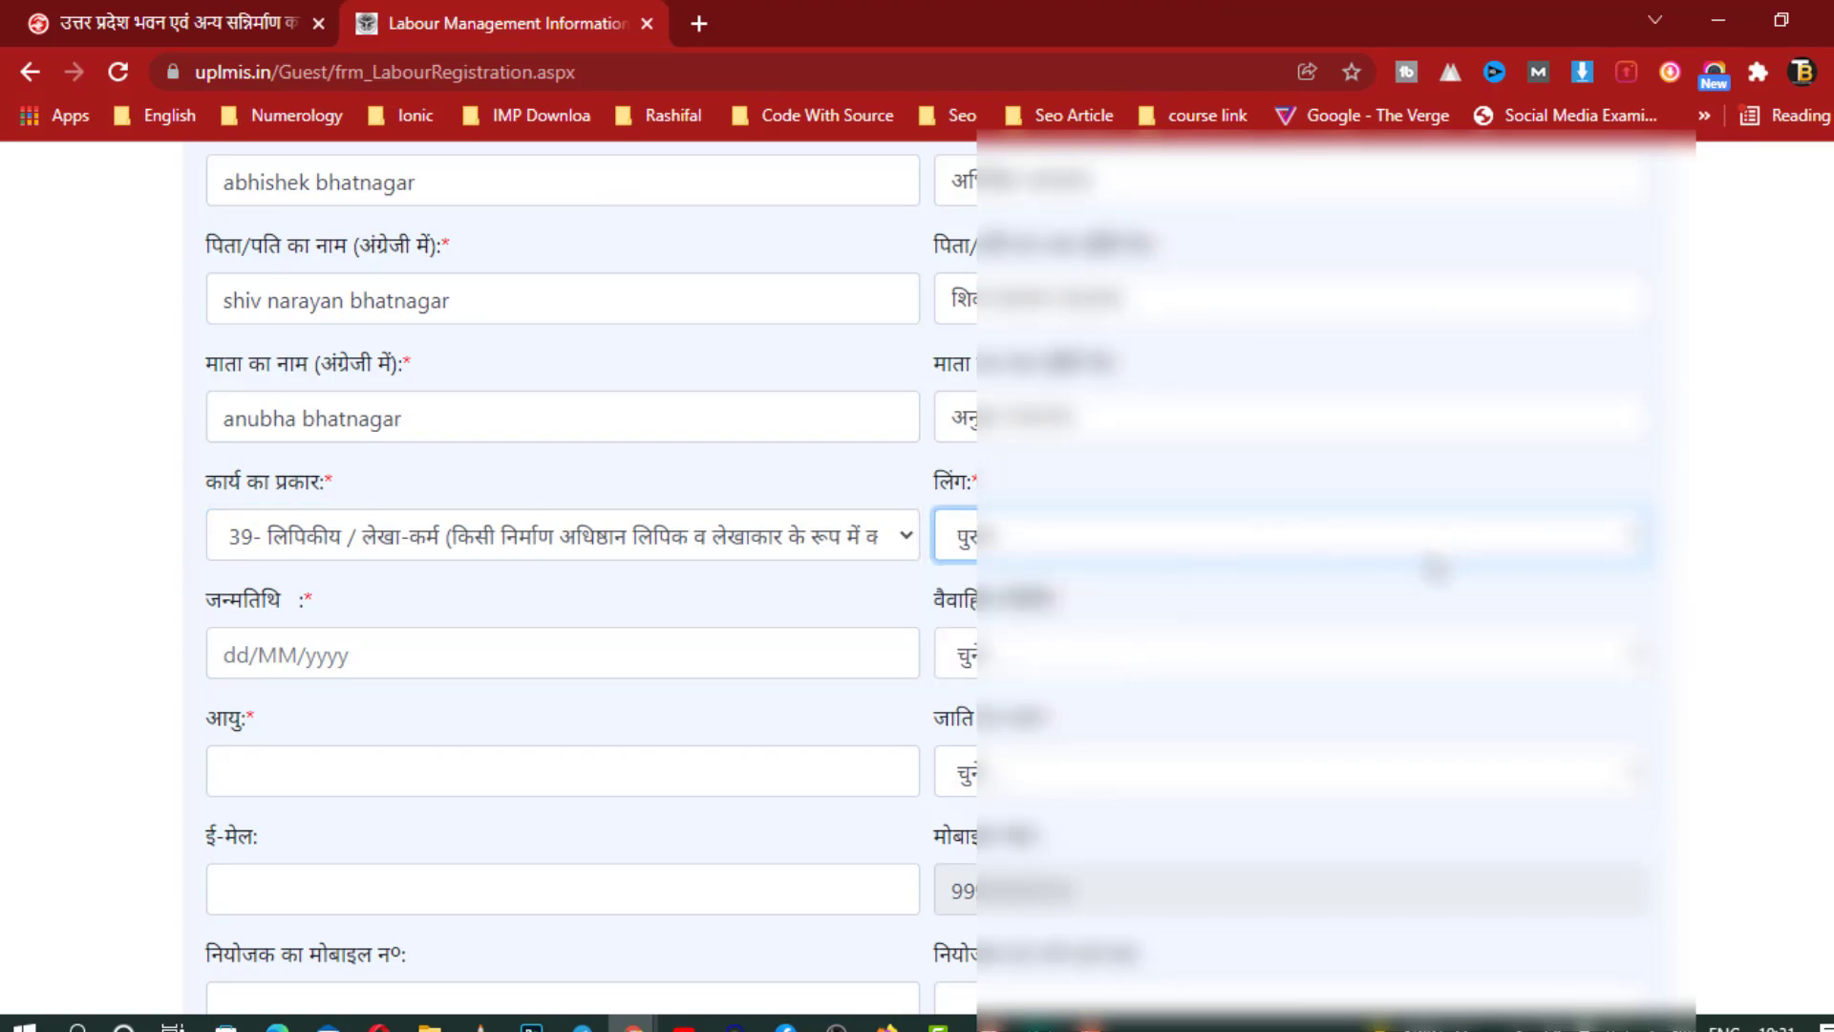
left_click(458, 655)
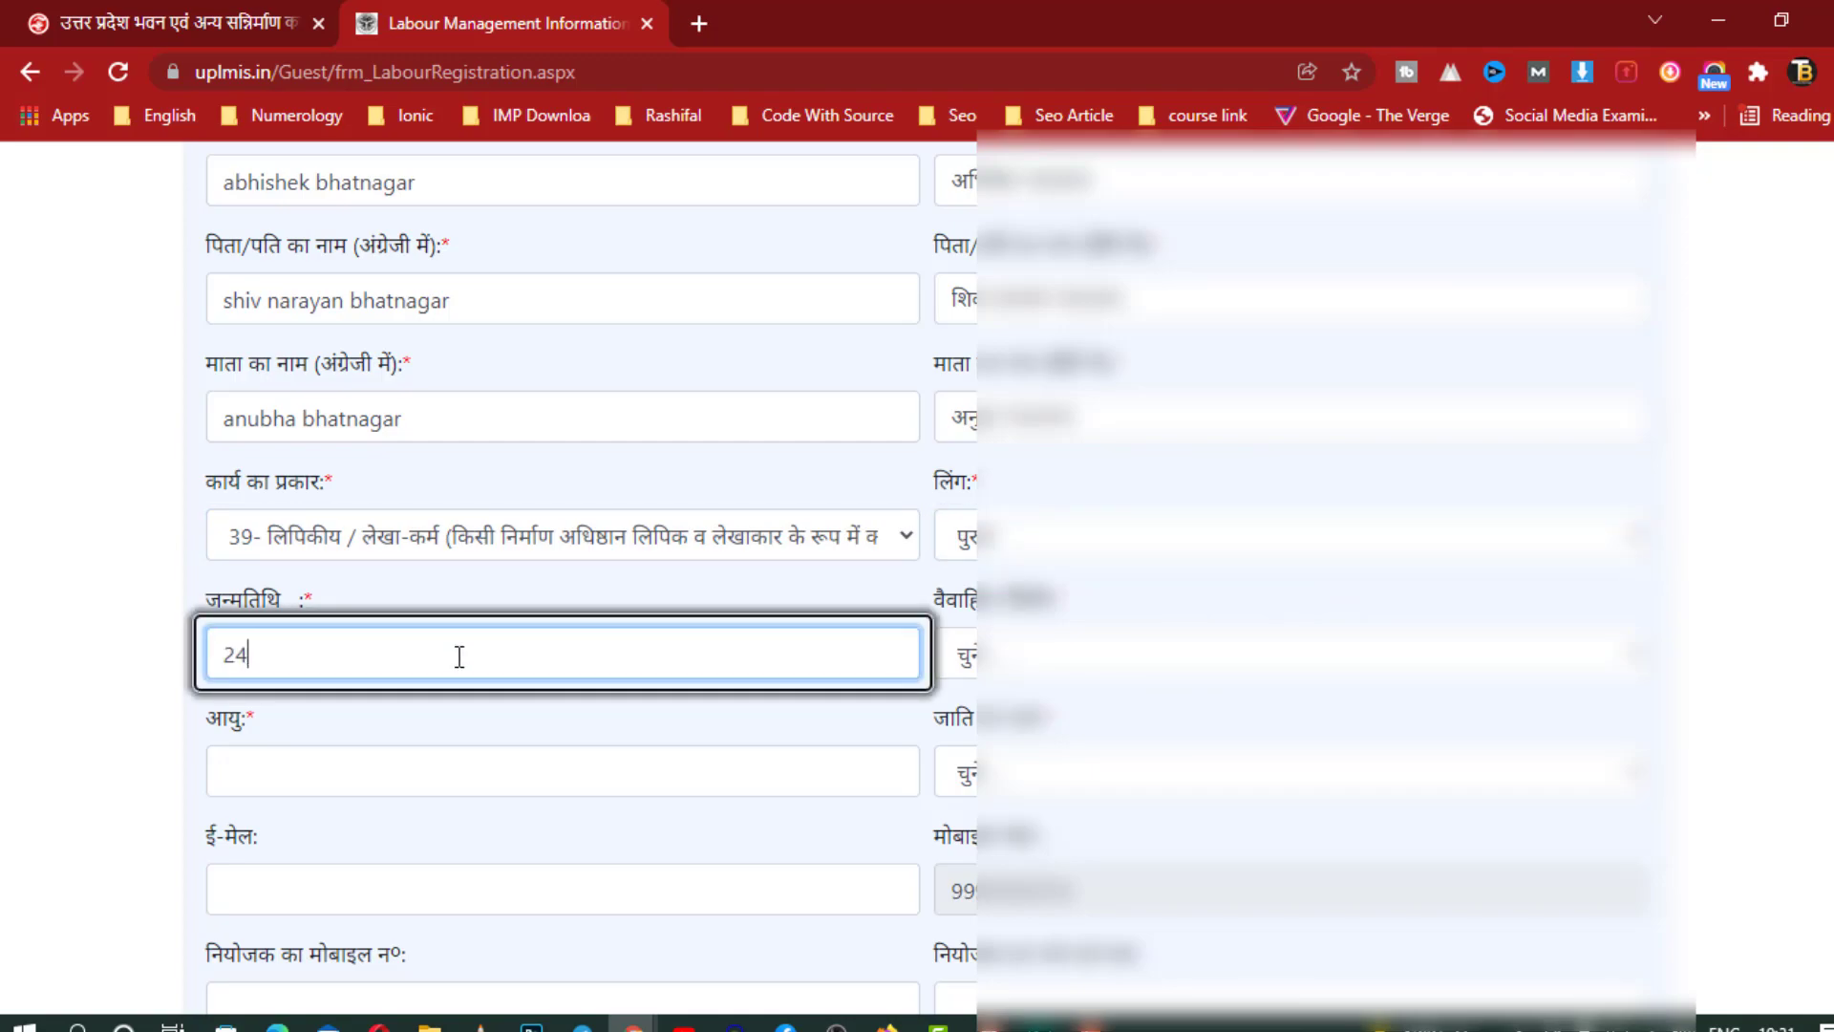
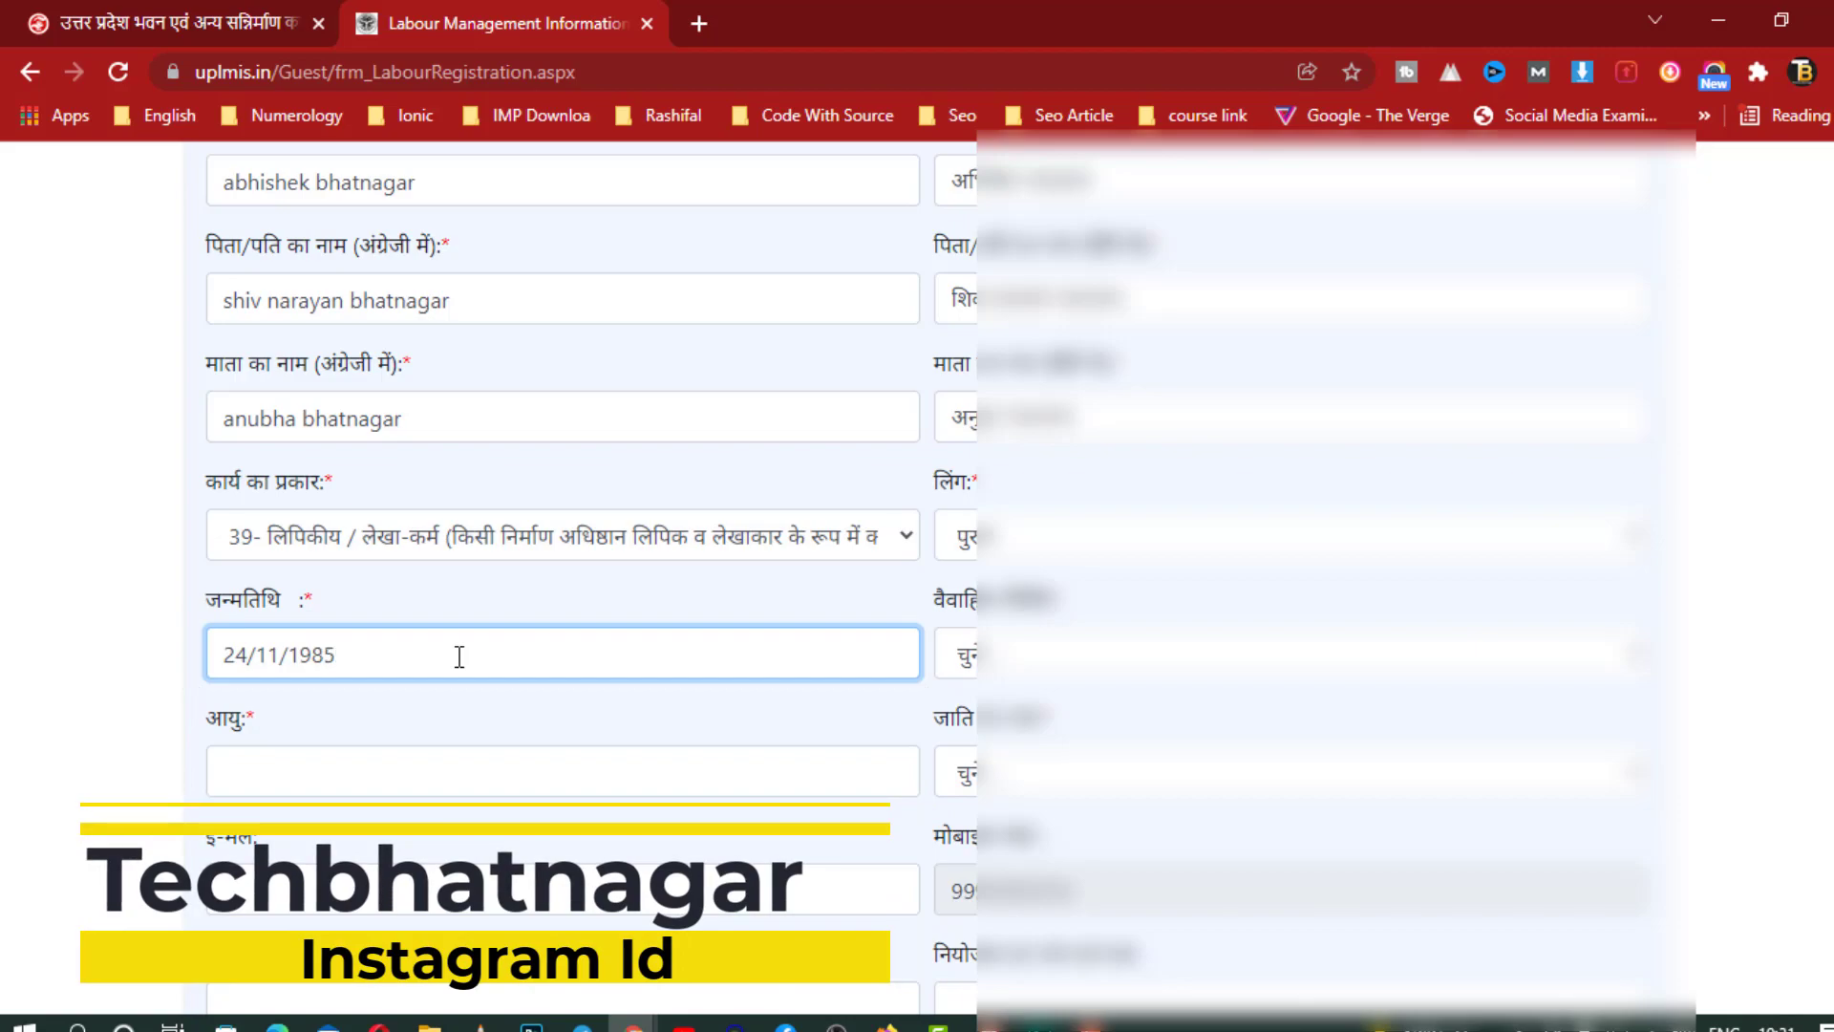
left_click(1141, 668)
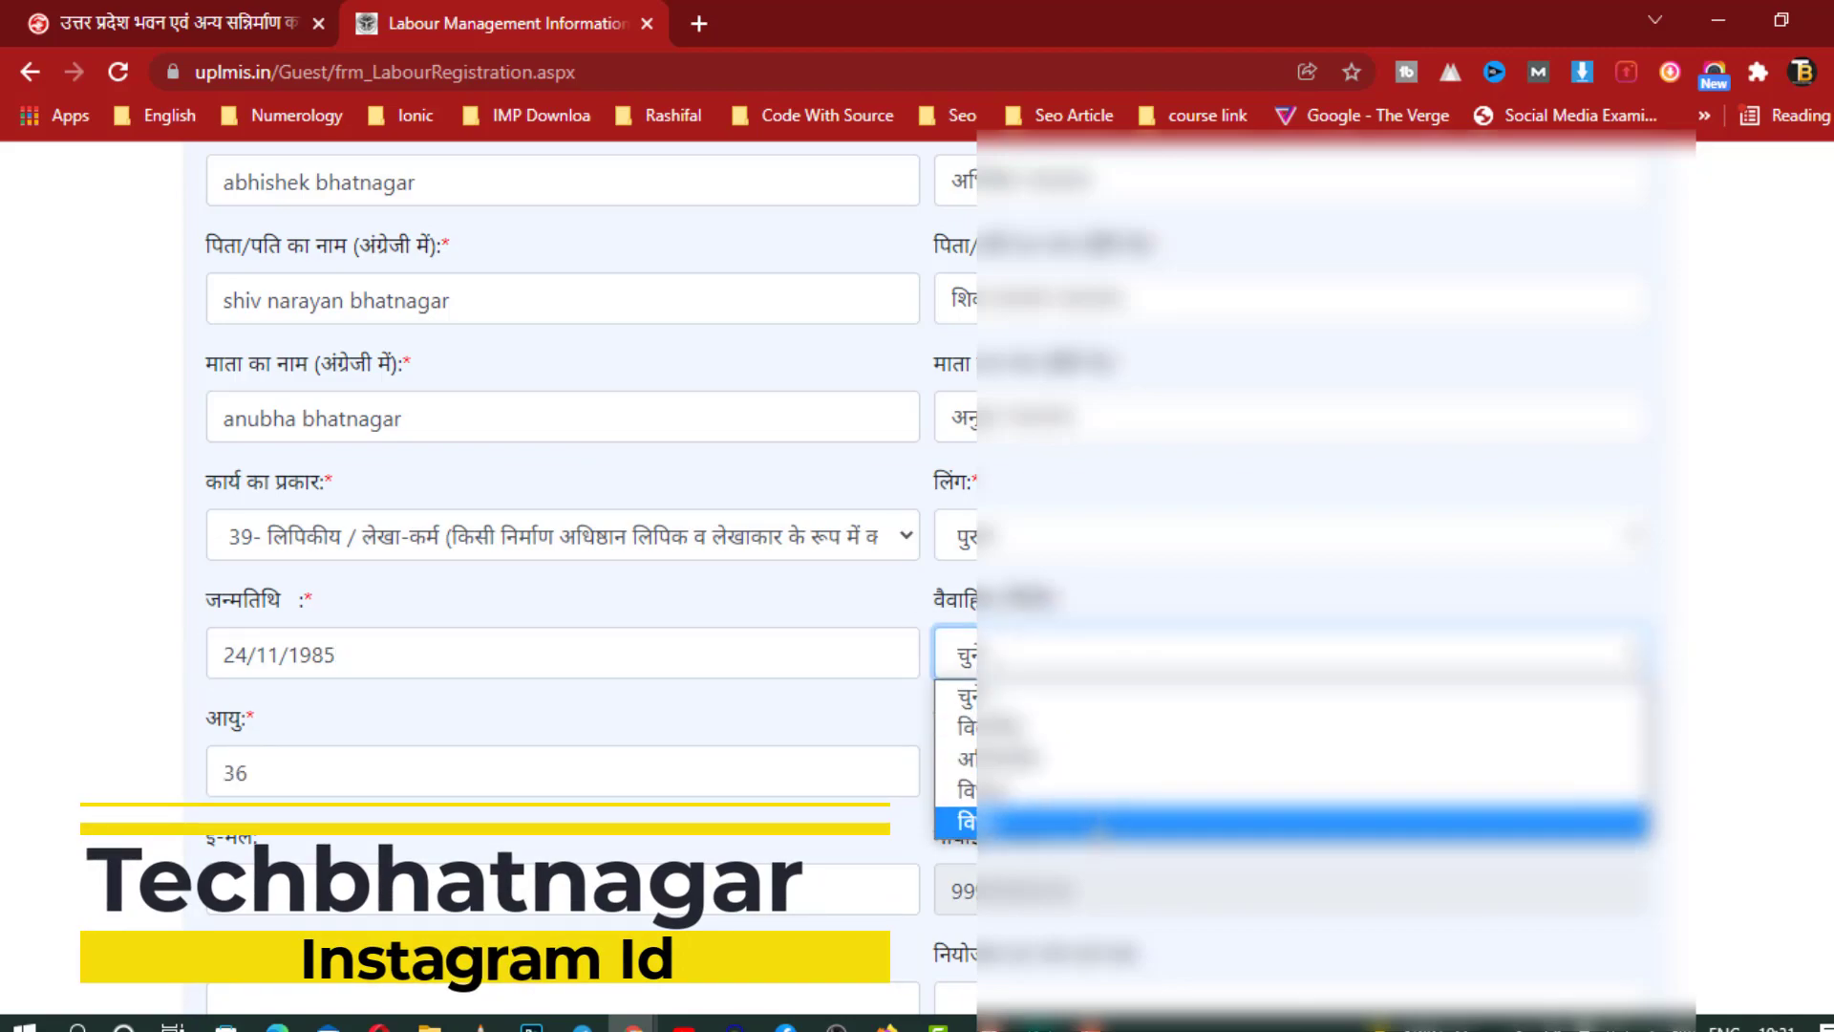
left_click(1080, 728)
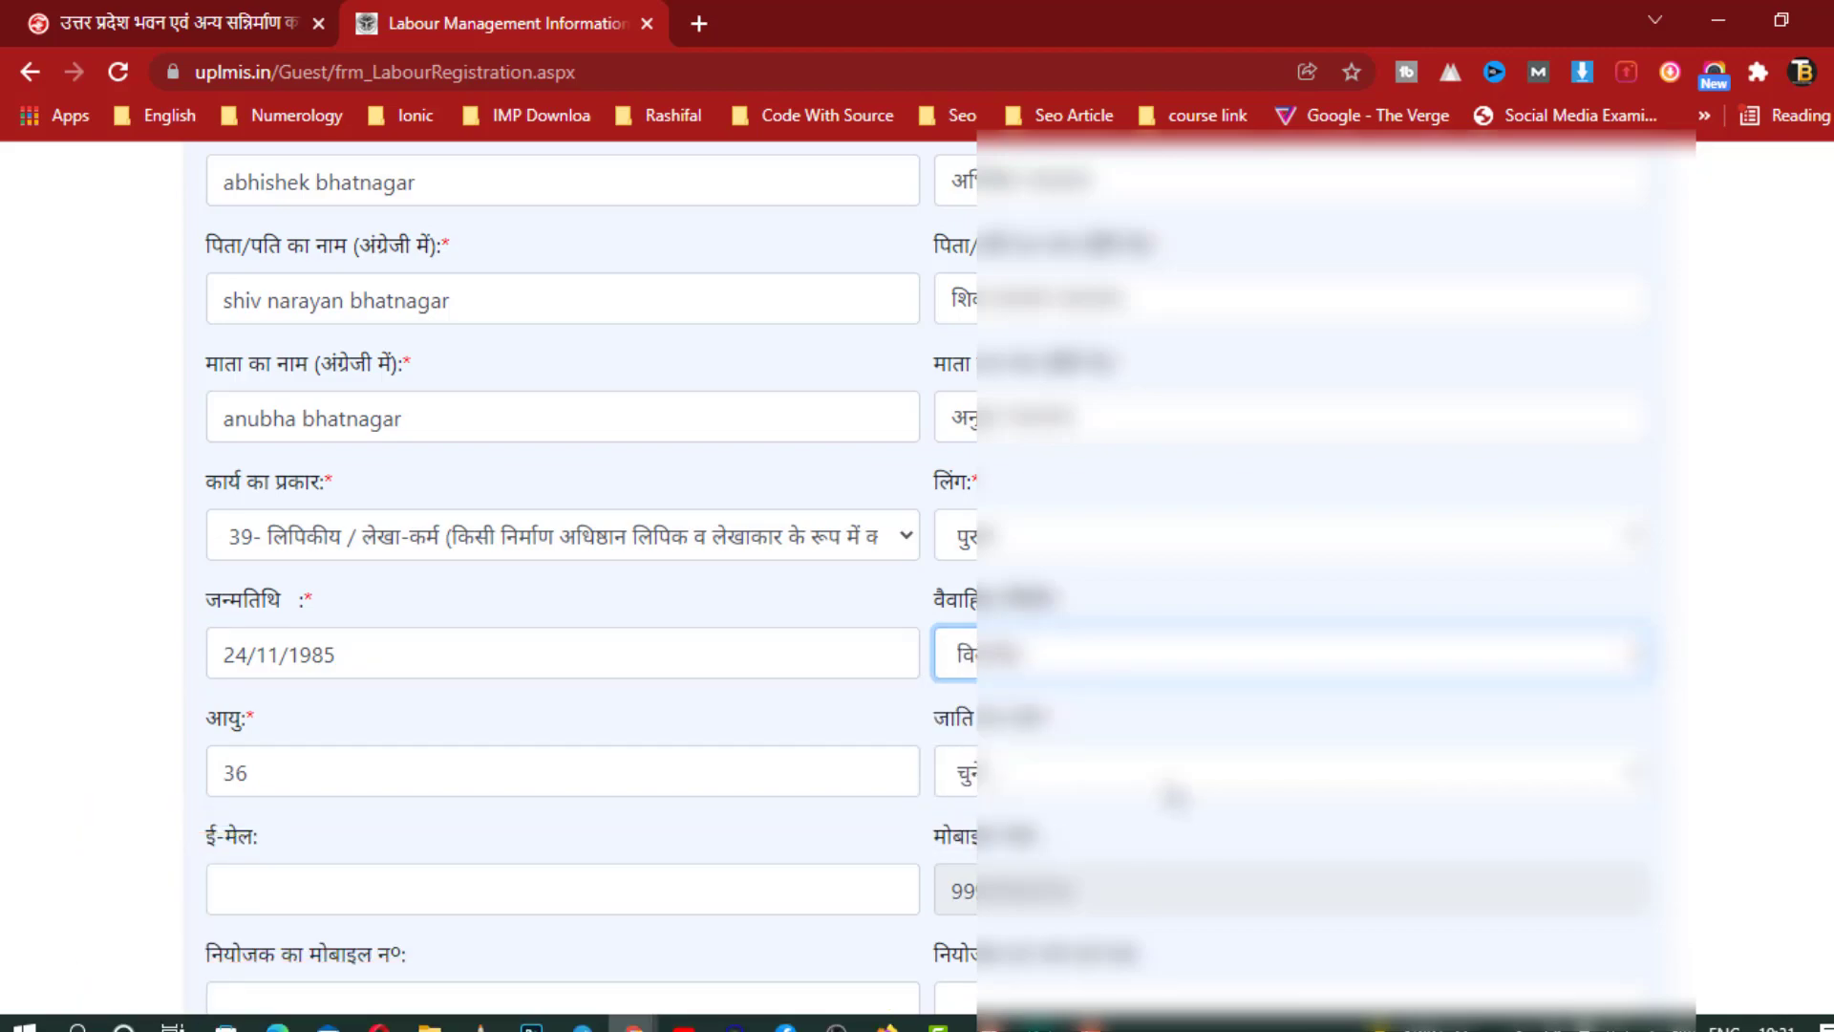
left_click(1173, 782)
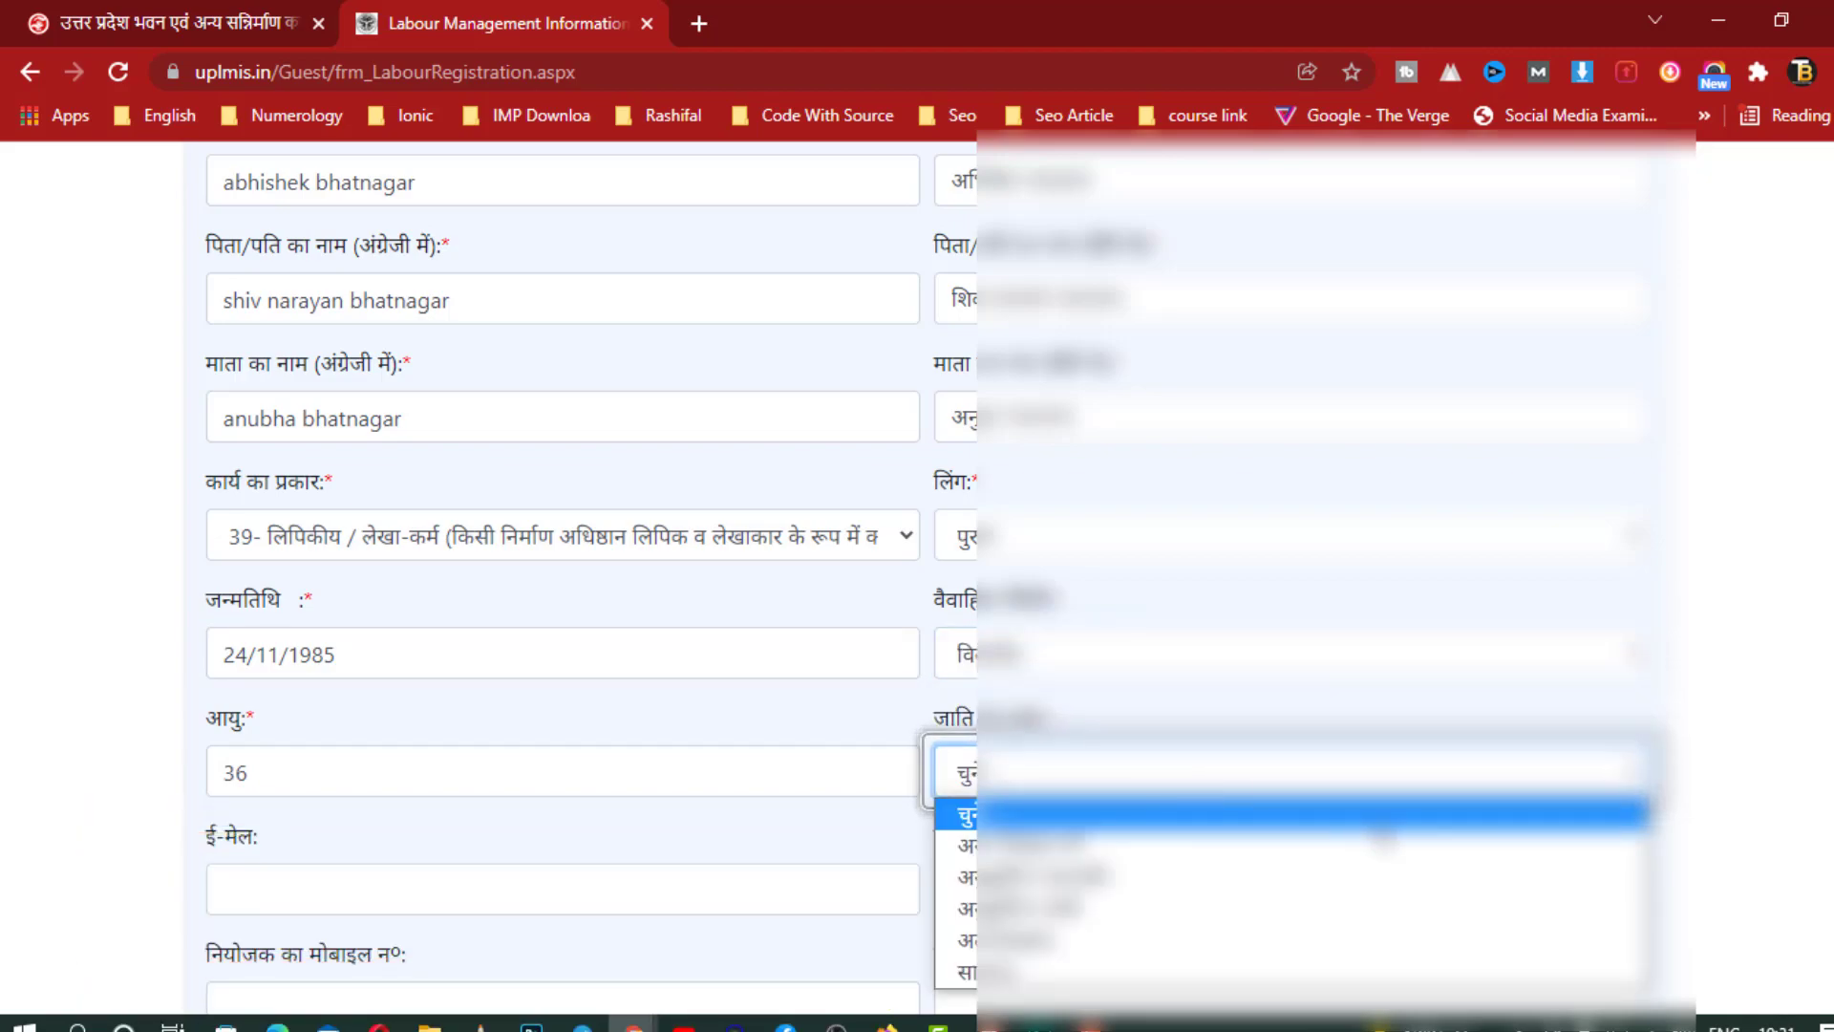
left_click(1375, 971)
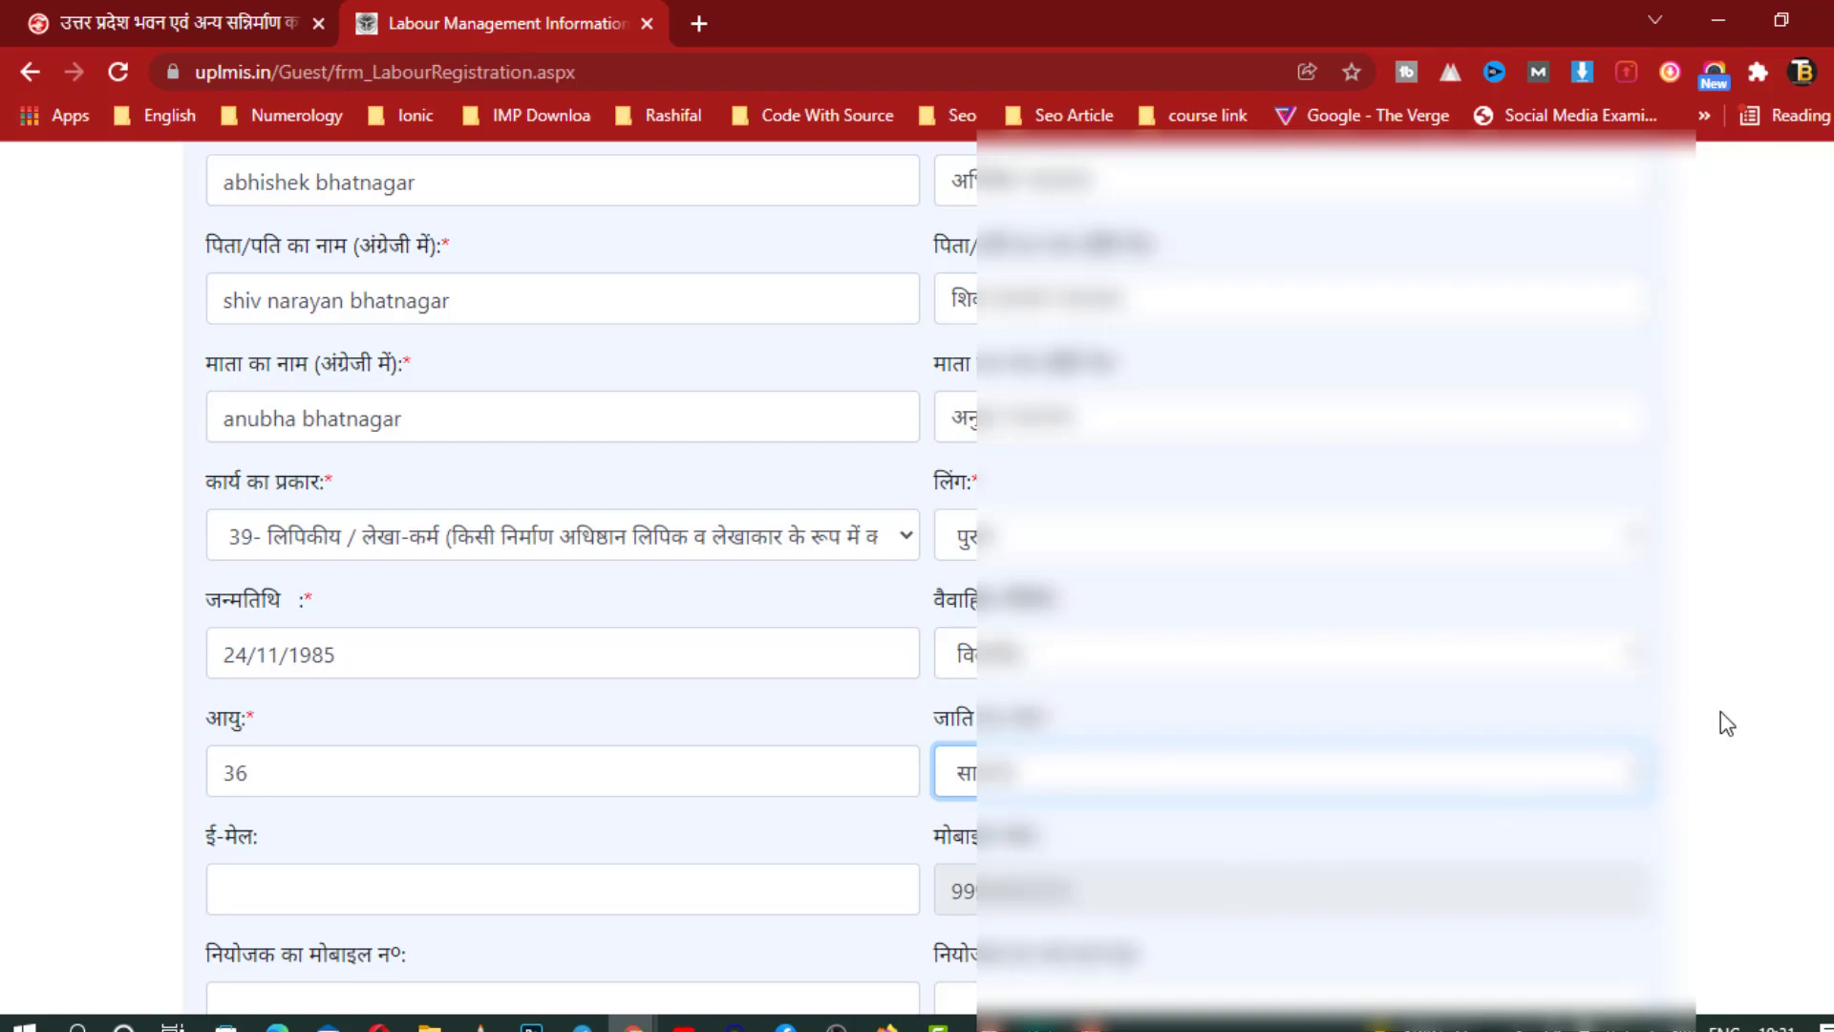
Enter the employer's mobile number and 'moradabad' in the employer detail field beside it
scroll(1727, 723, "down", 3)
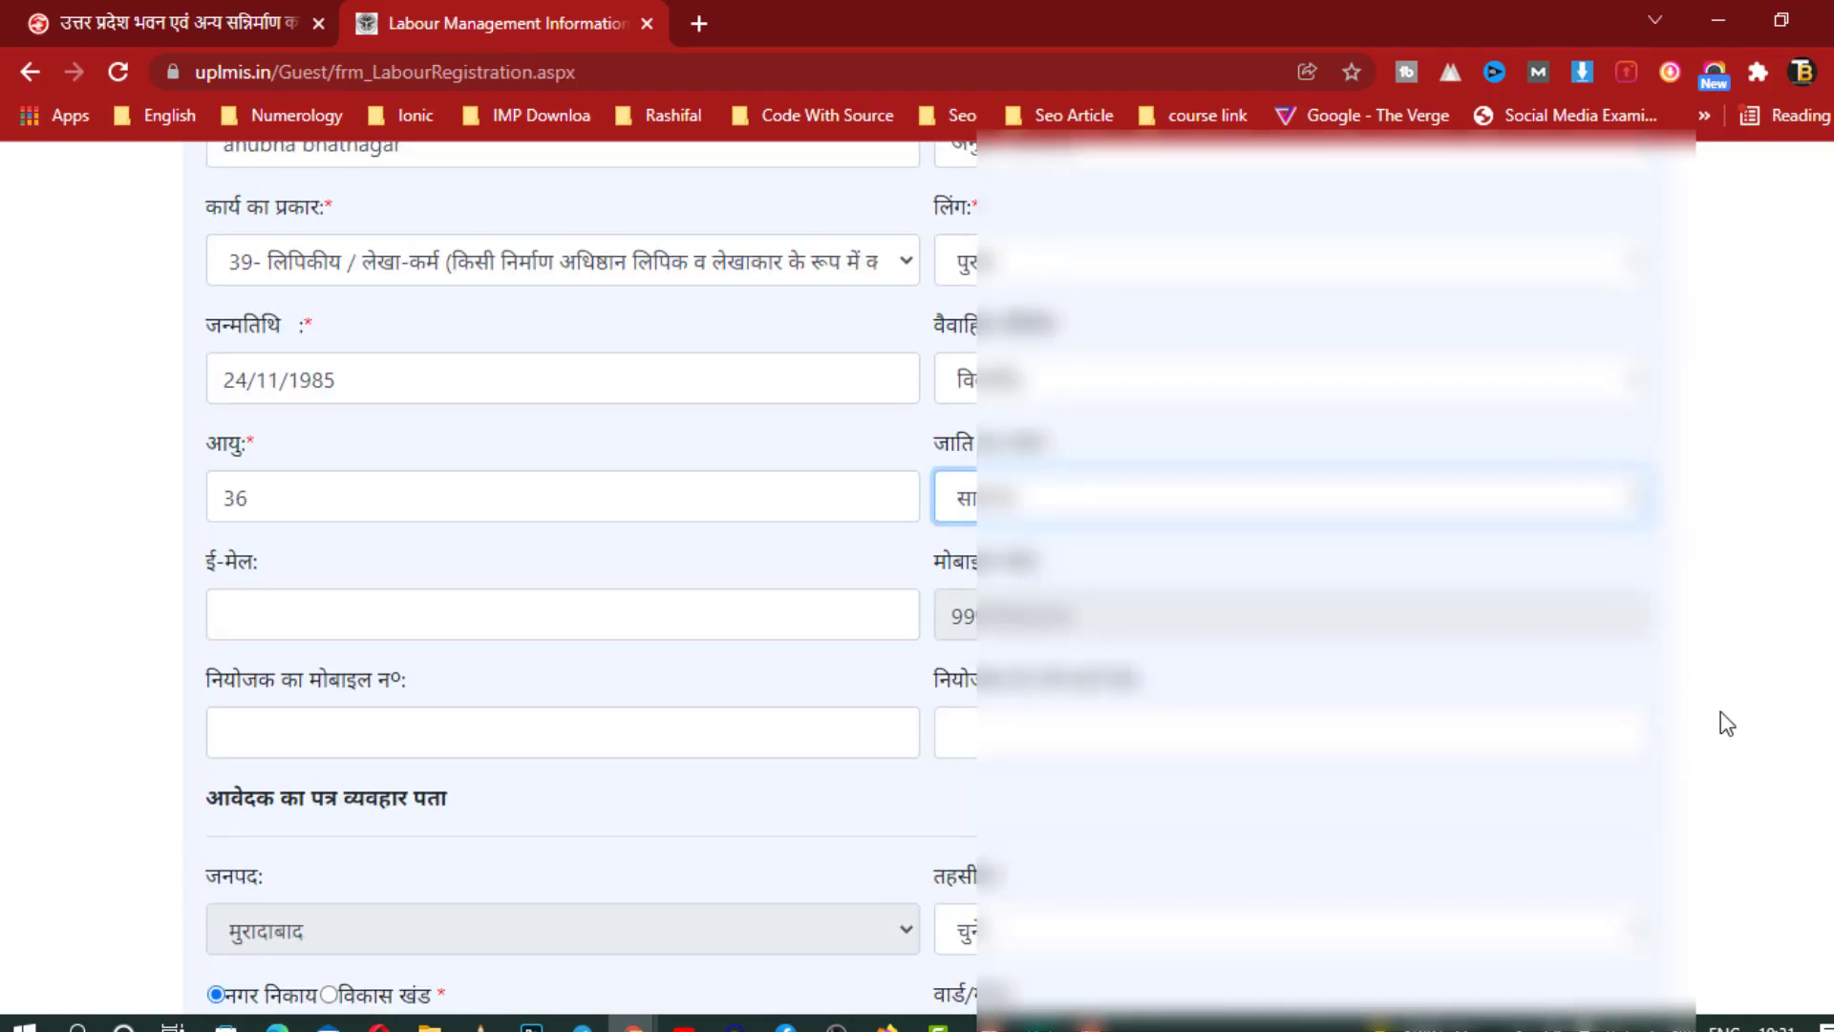
left_click(431, 625)
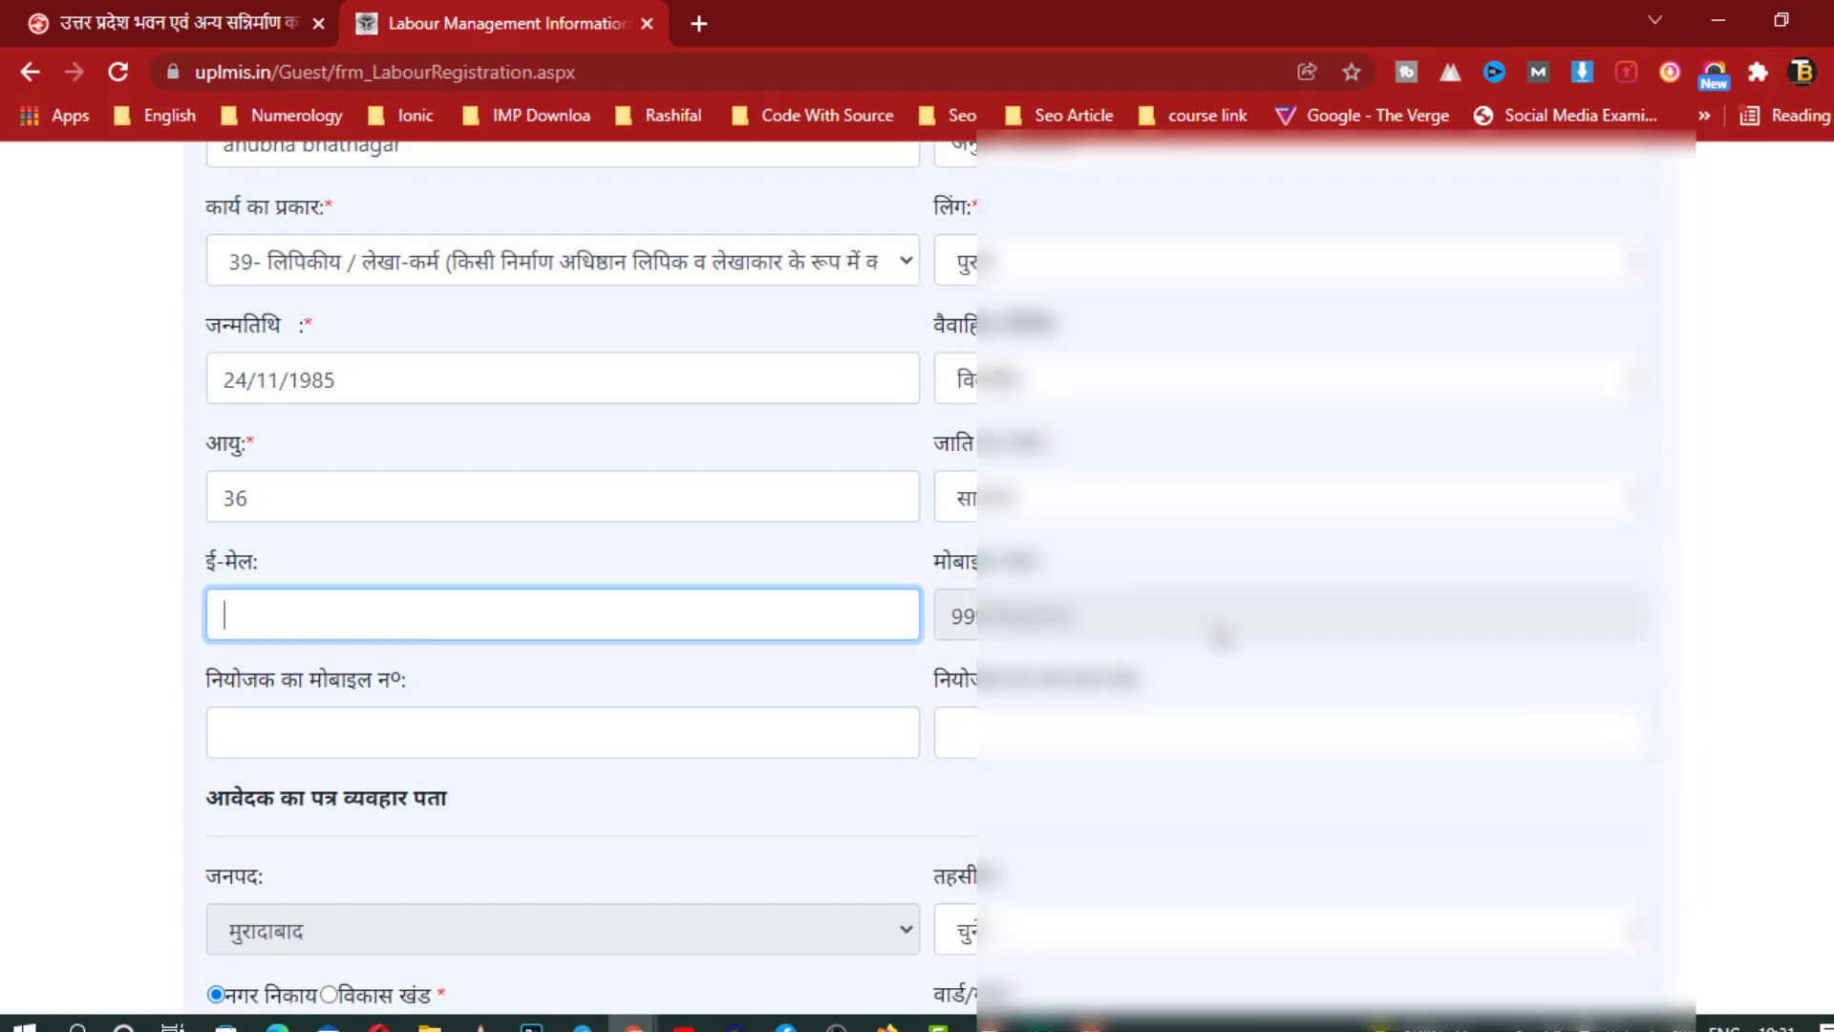
left_click(379, 737)
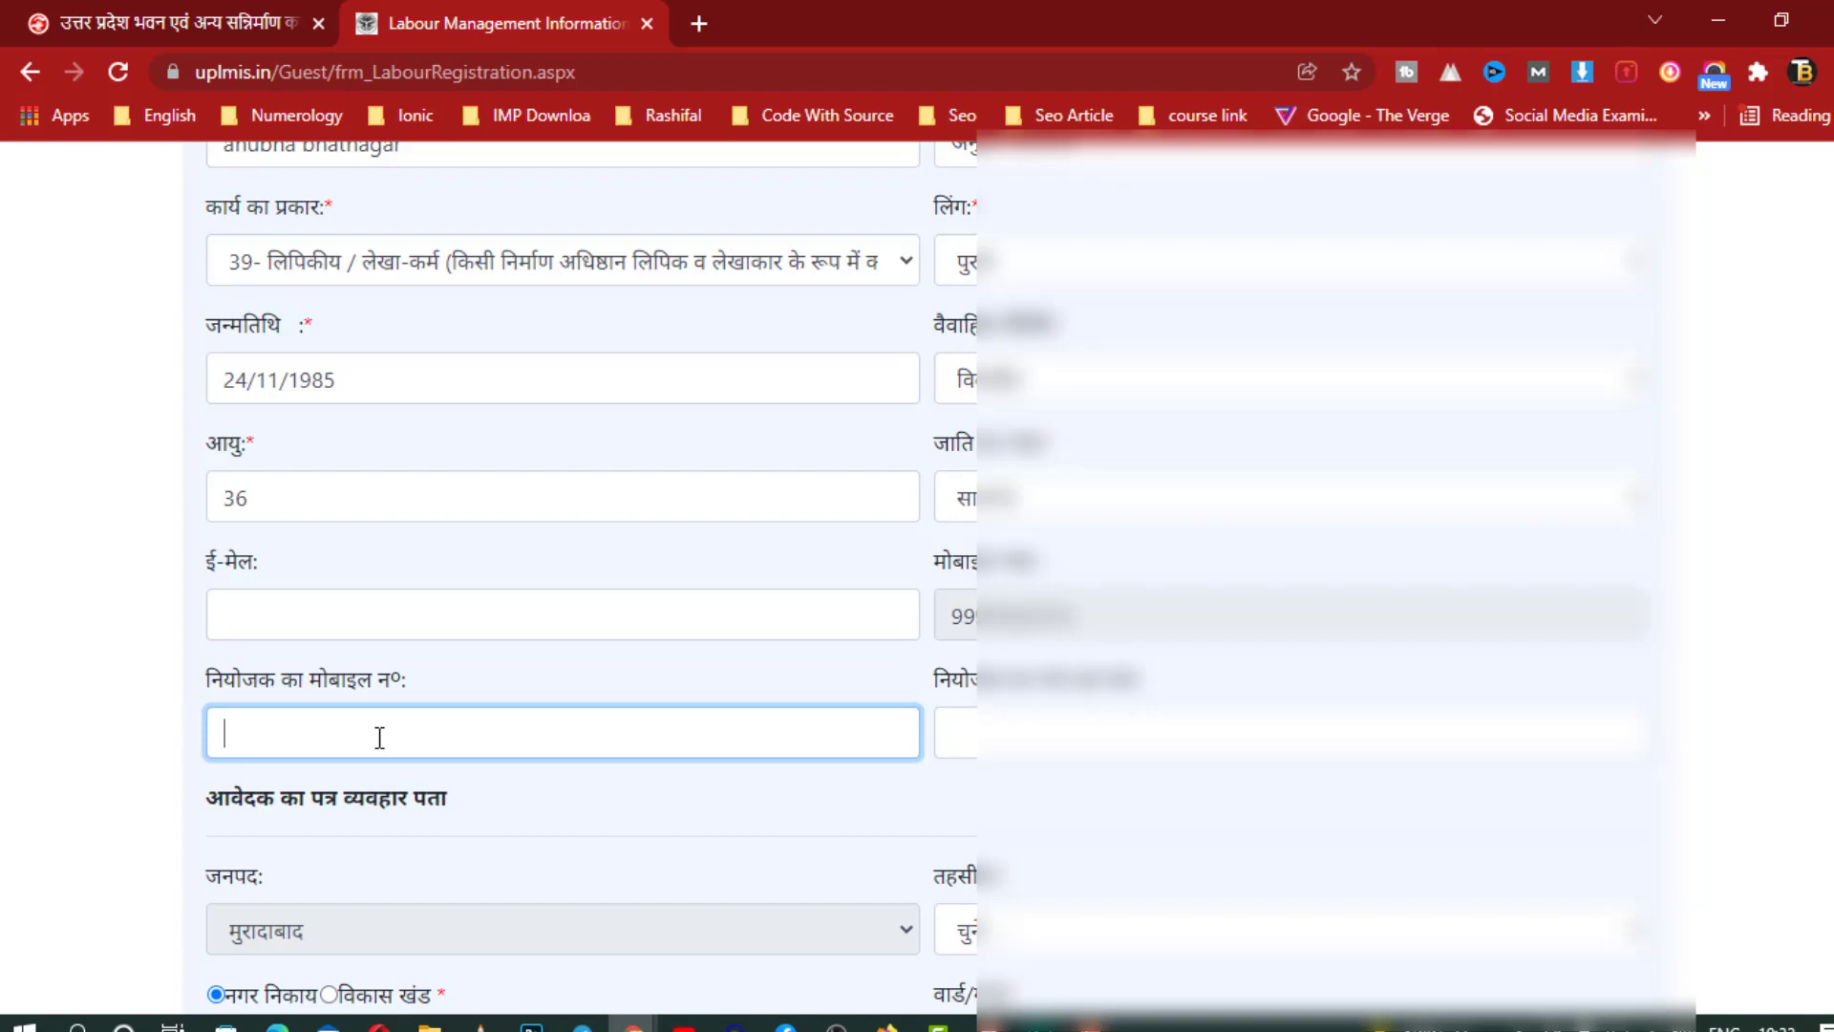
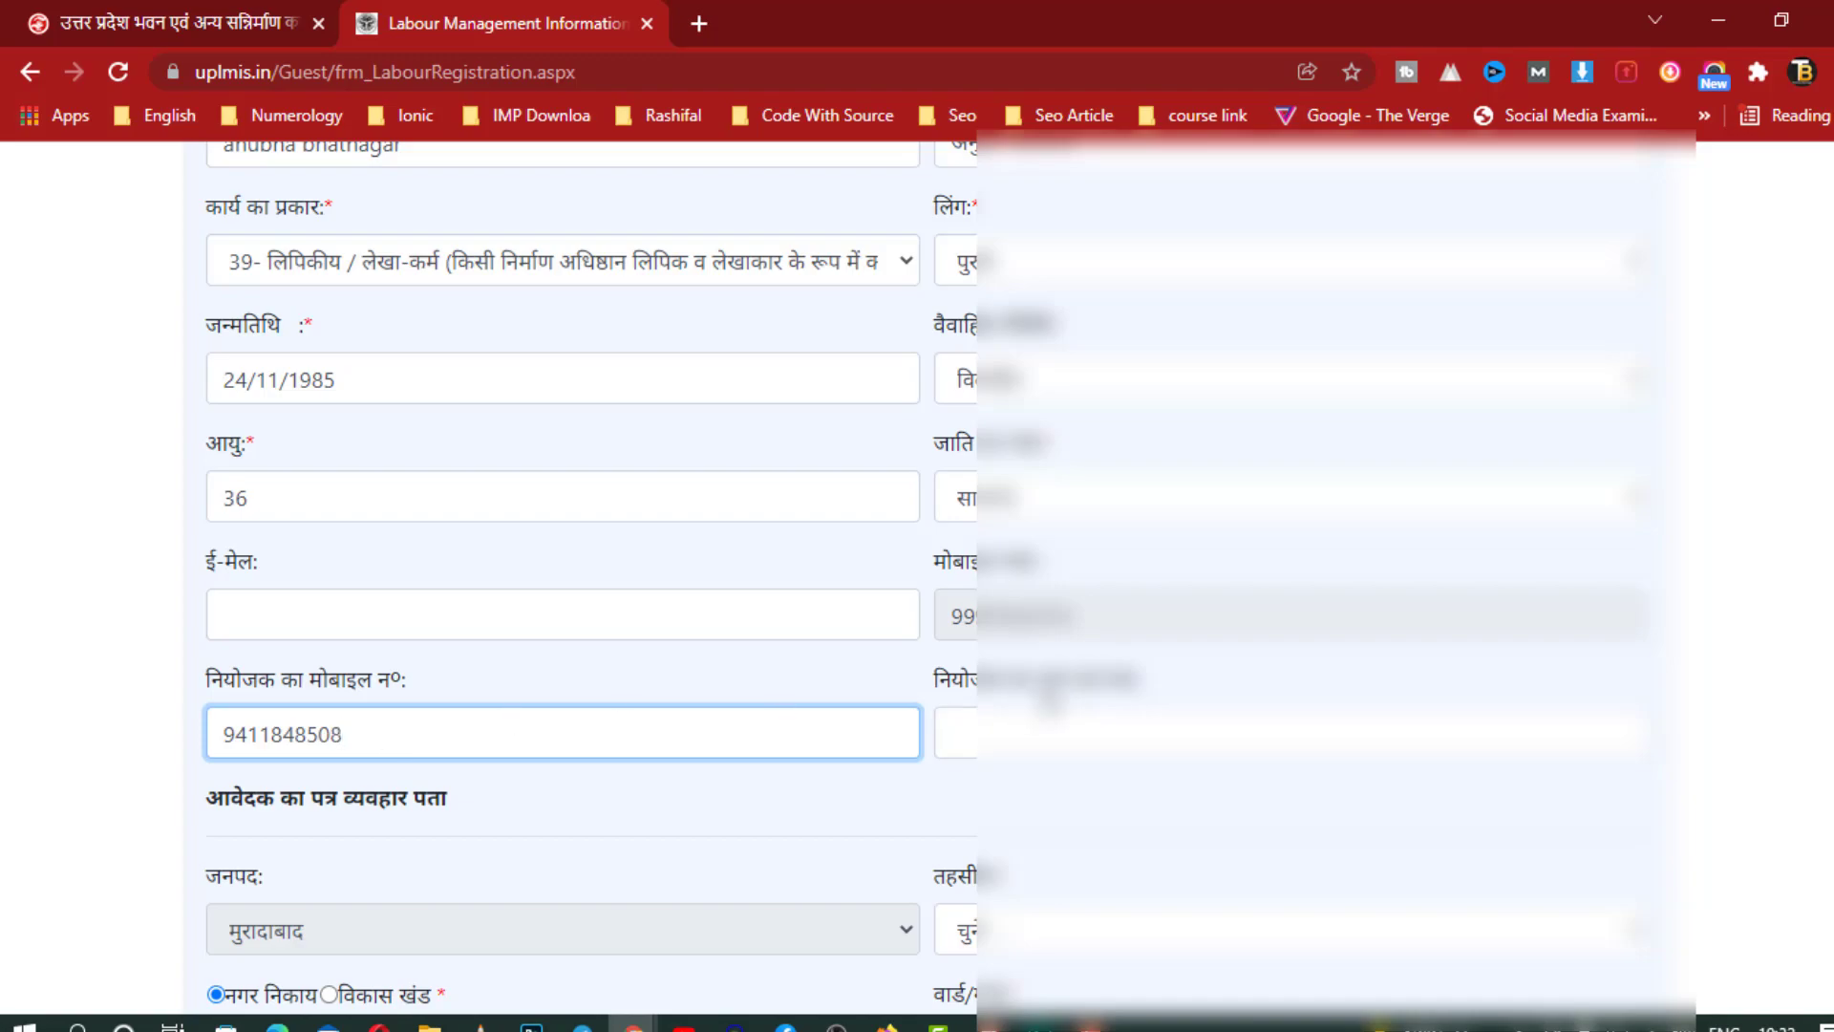
left_click(1064, 733)
type("moradabad")
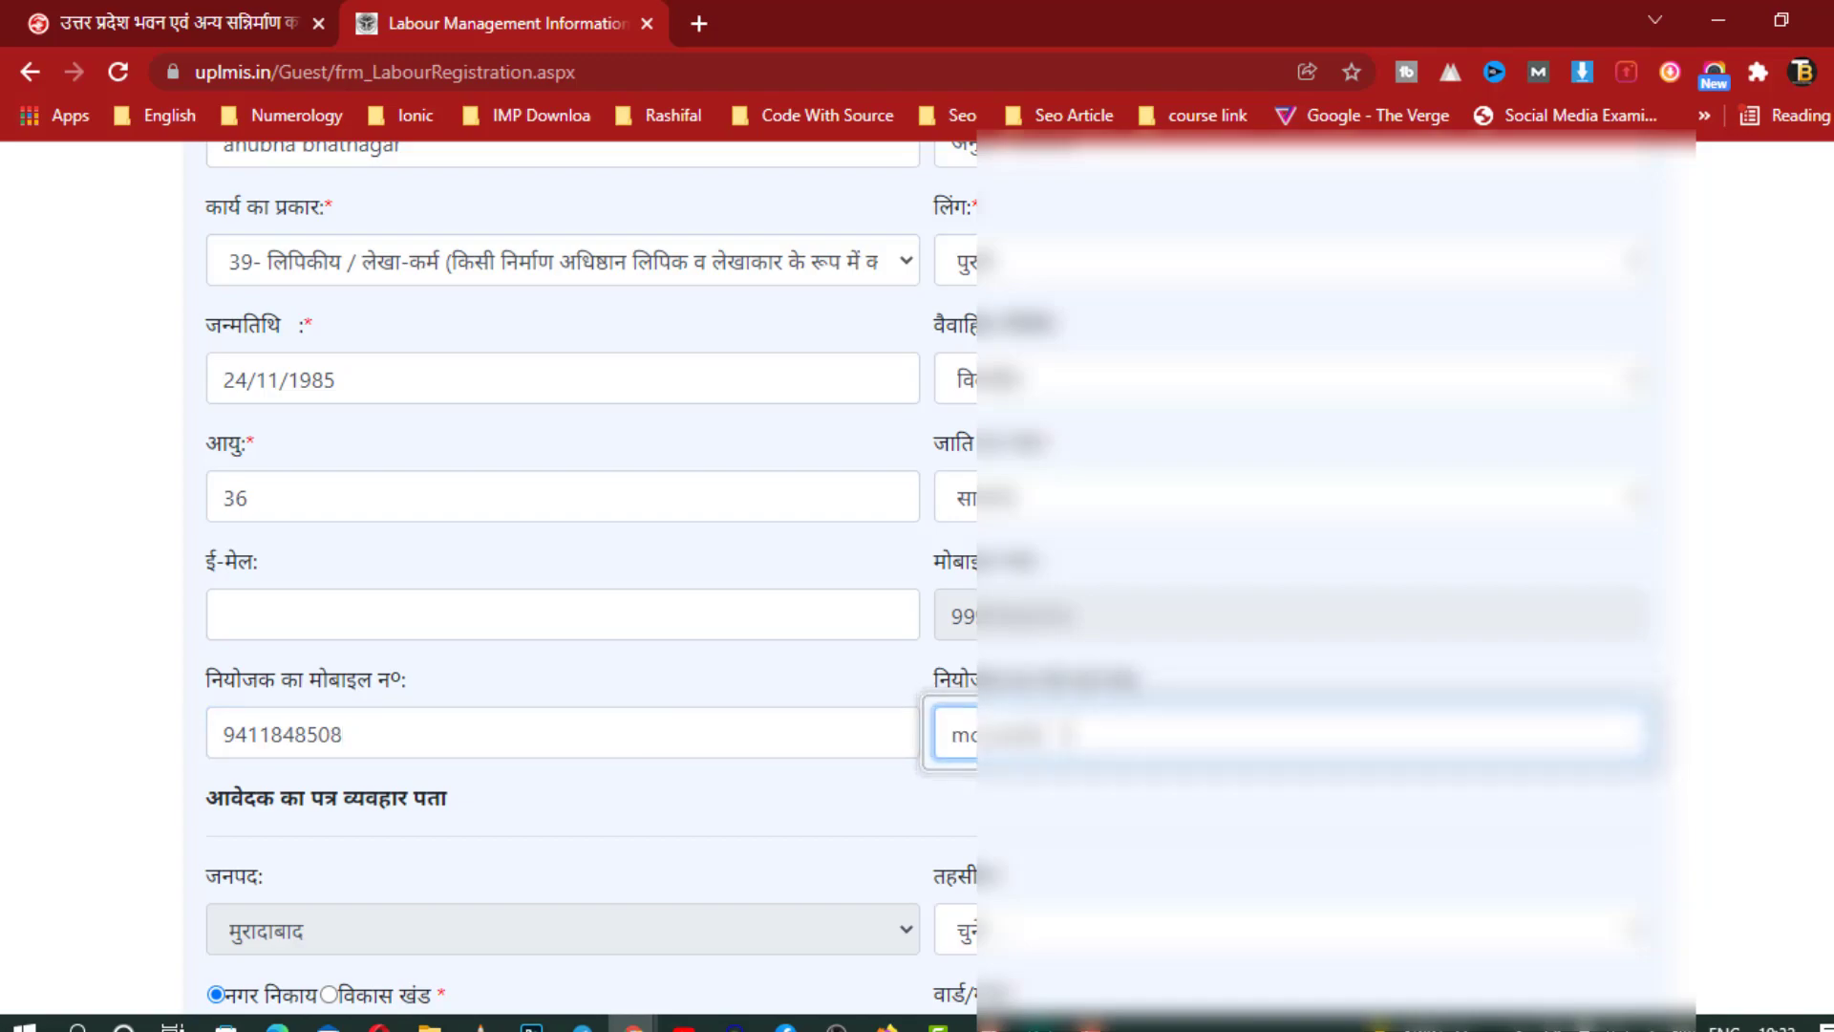
scroll(1063, 458, "down", 3)
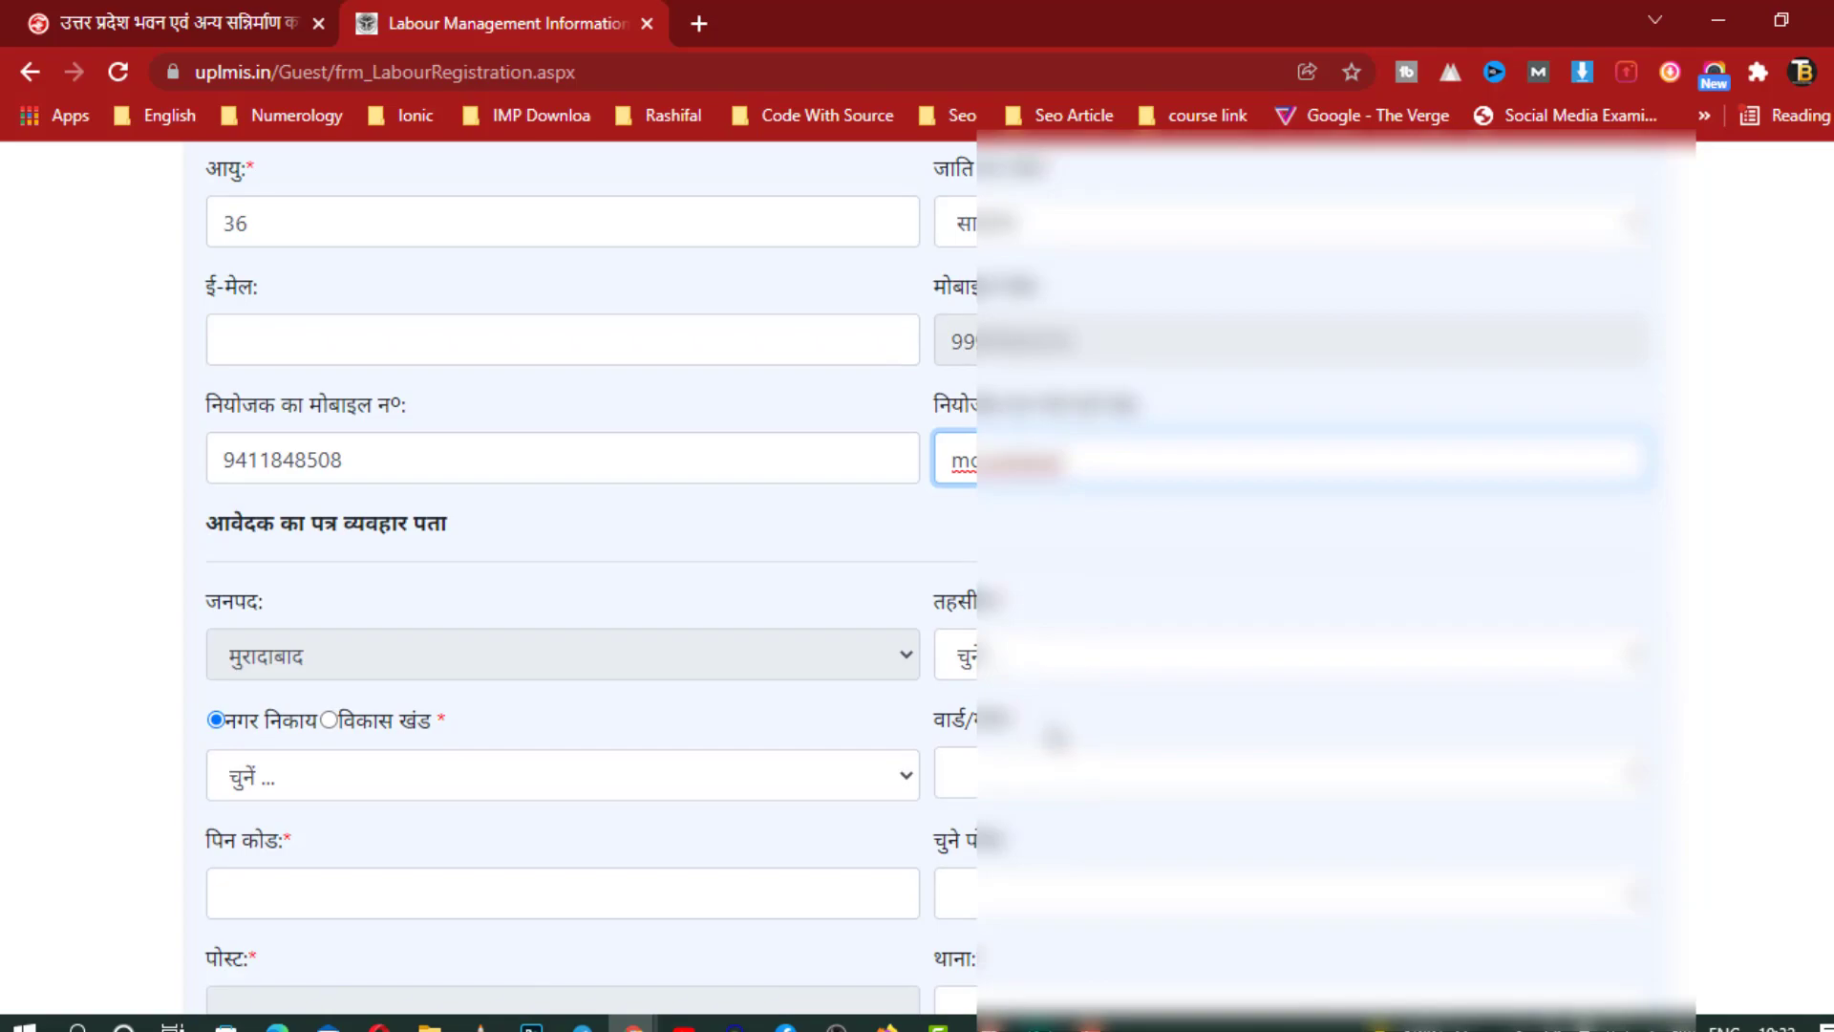
Choose the tehsil, municipality मुरादाबाद नगर (04) and ward 16 for the address
left_click(1166, 656)
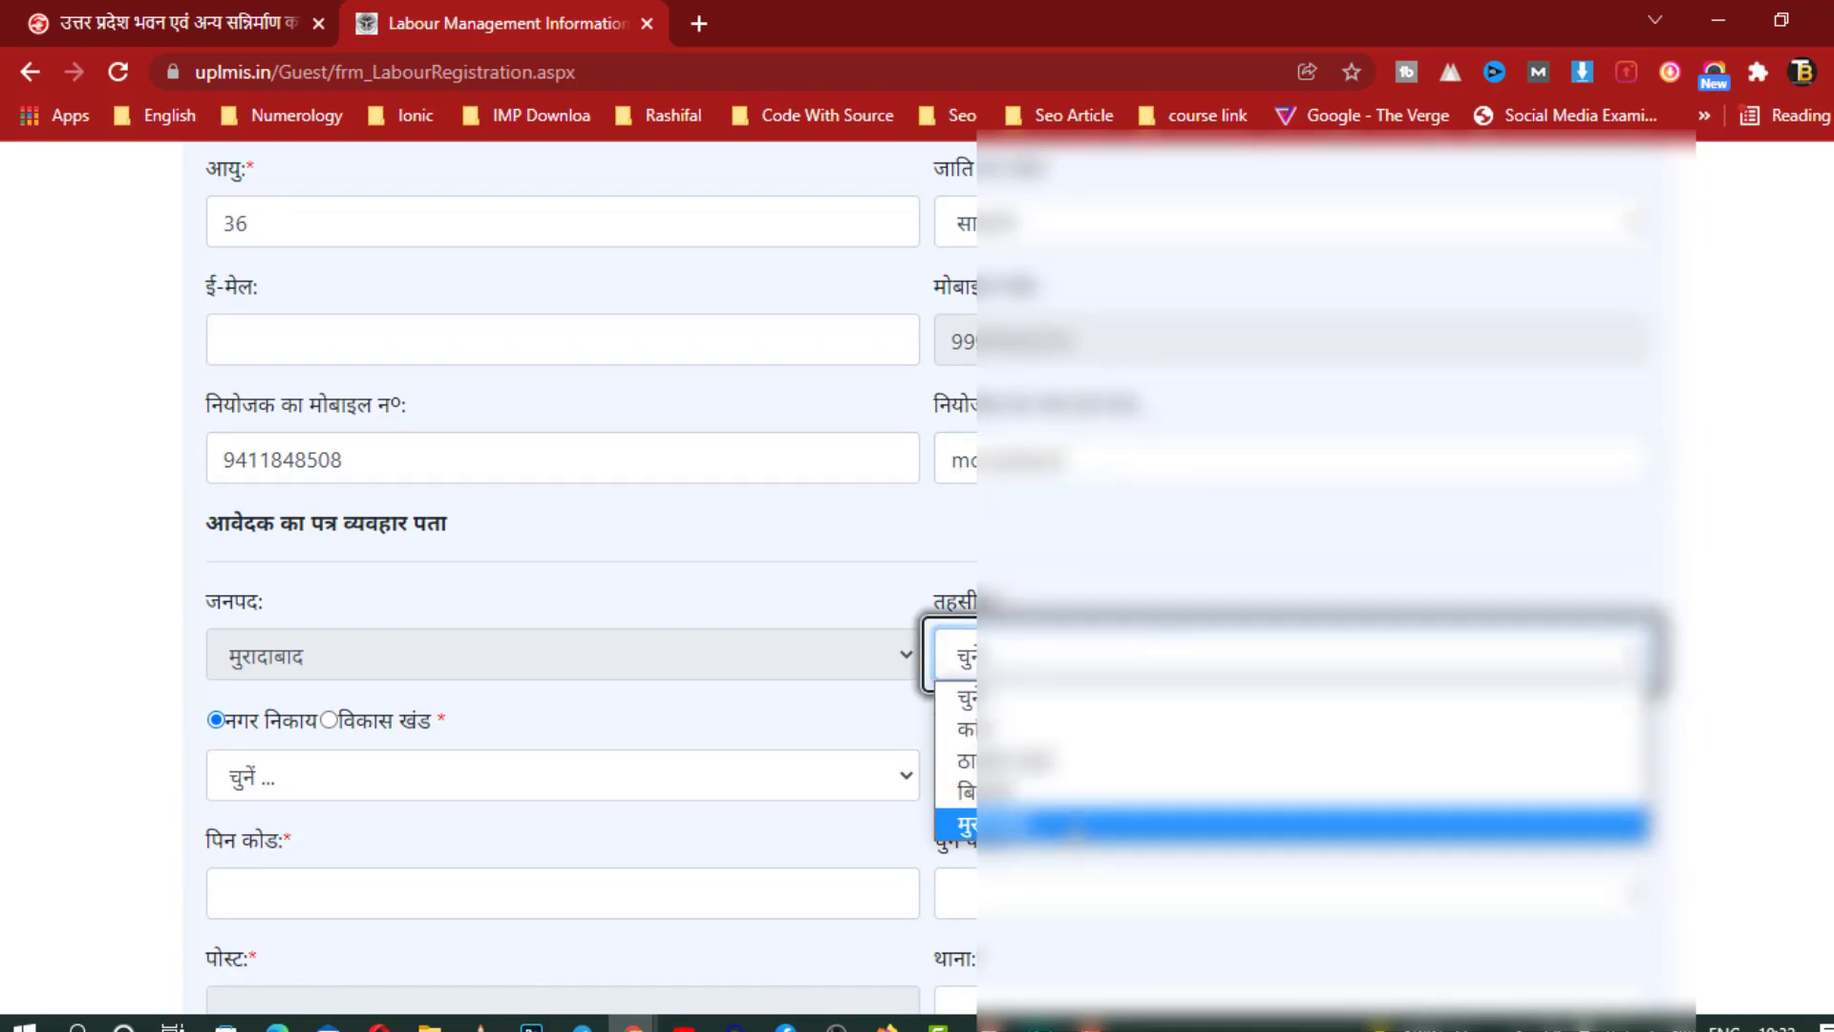
left_click(1189, 822)
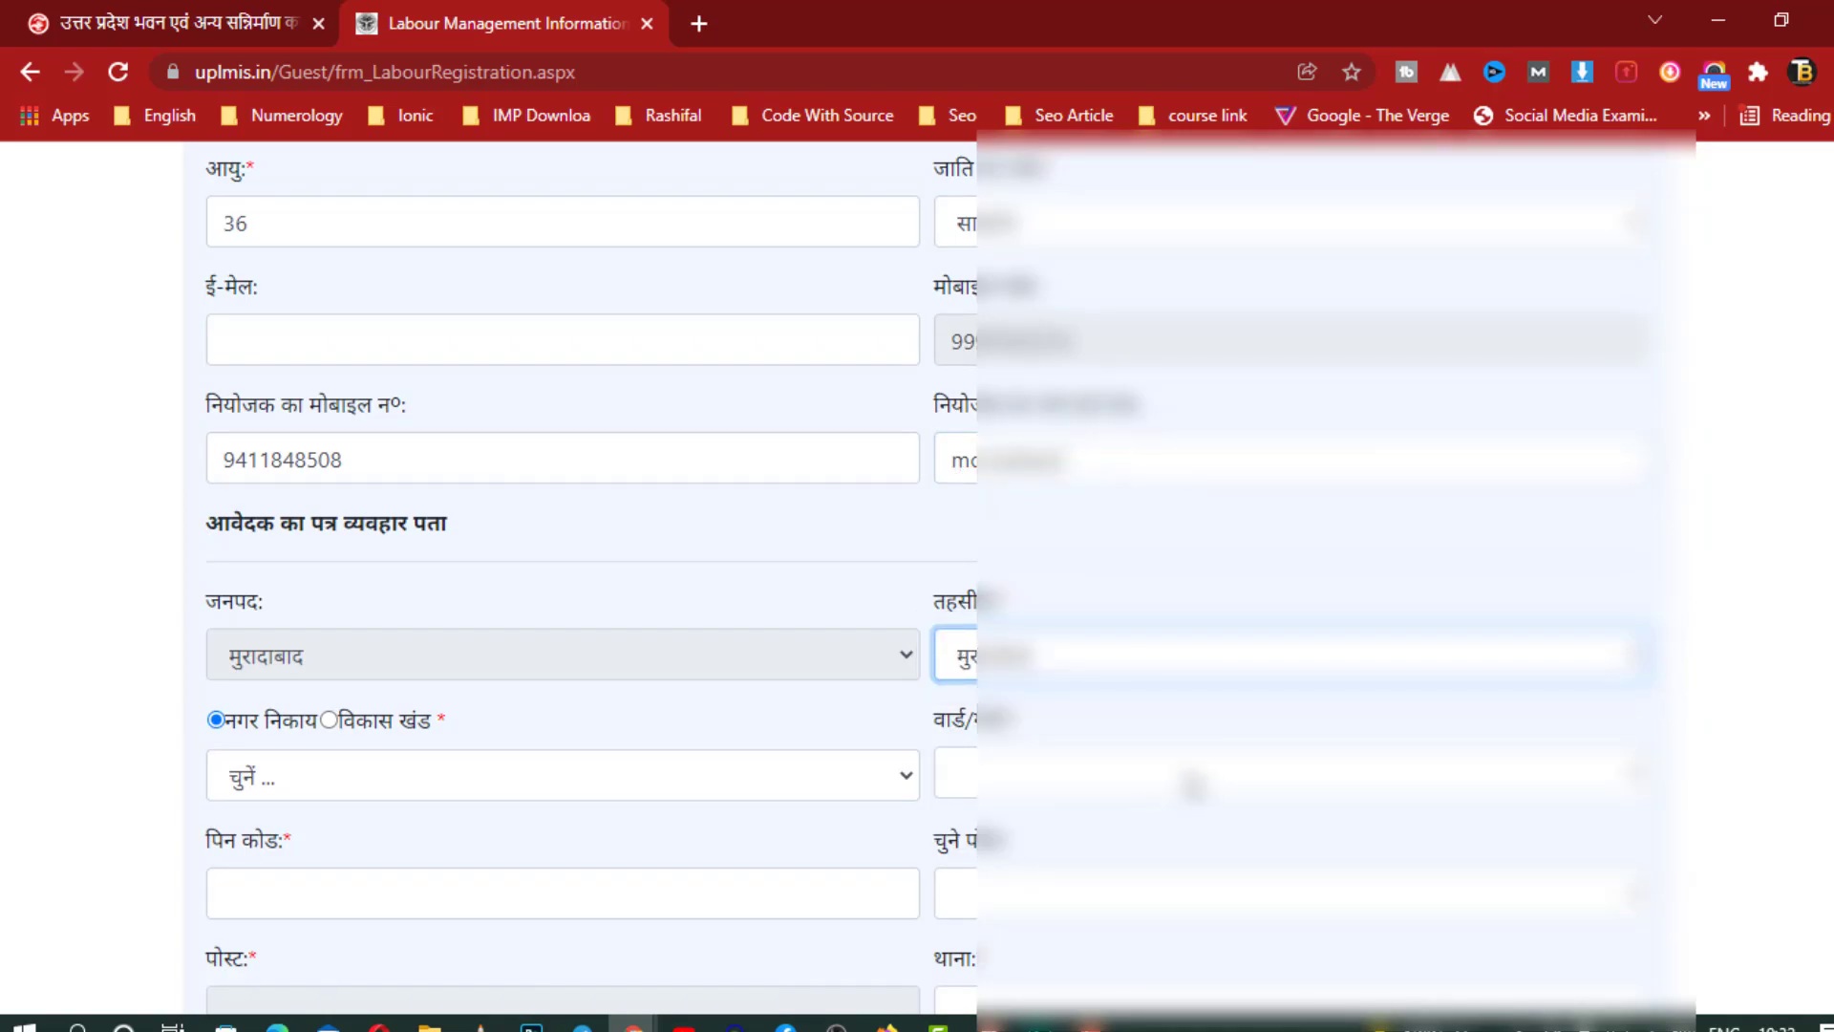
scroll(1193, 785, "down", 2)
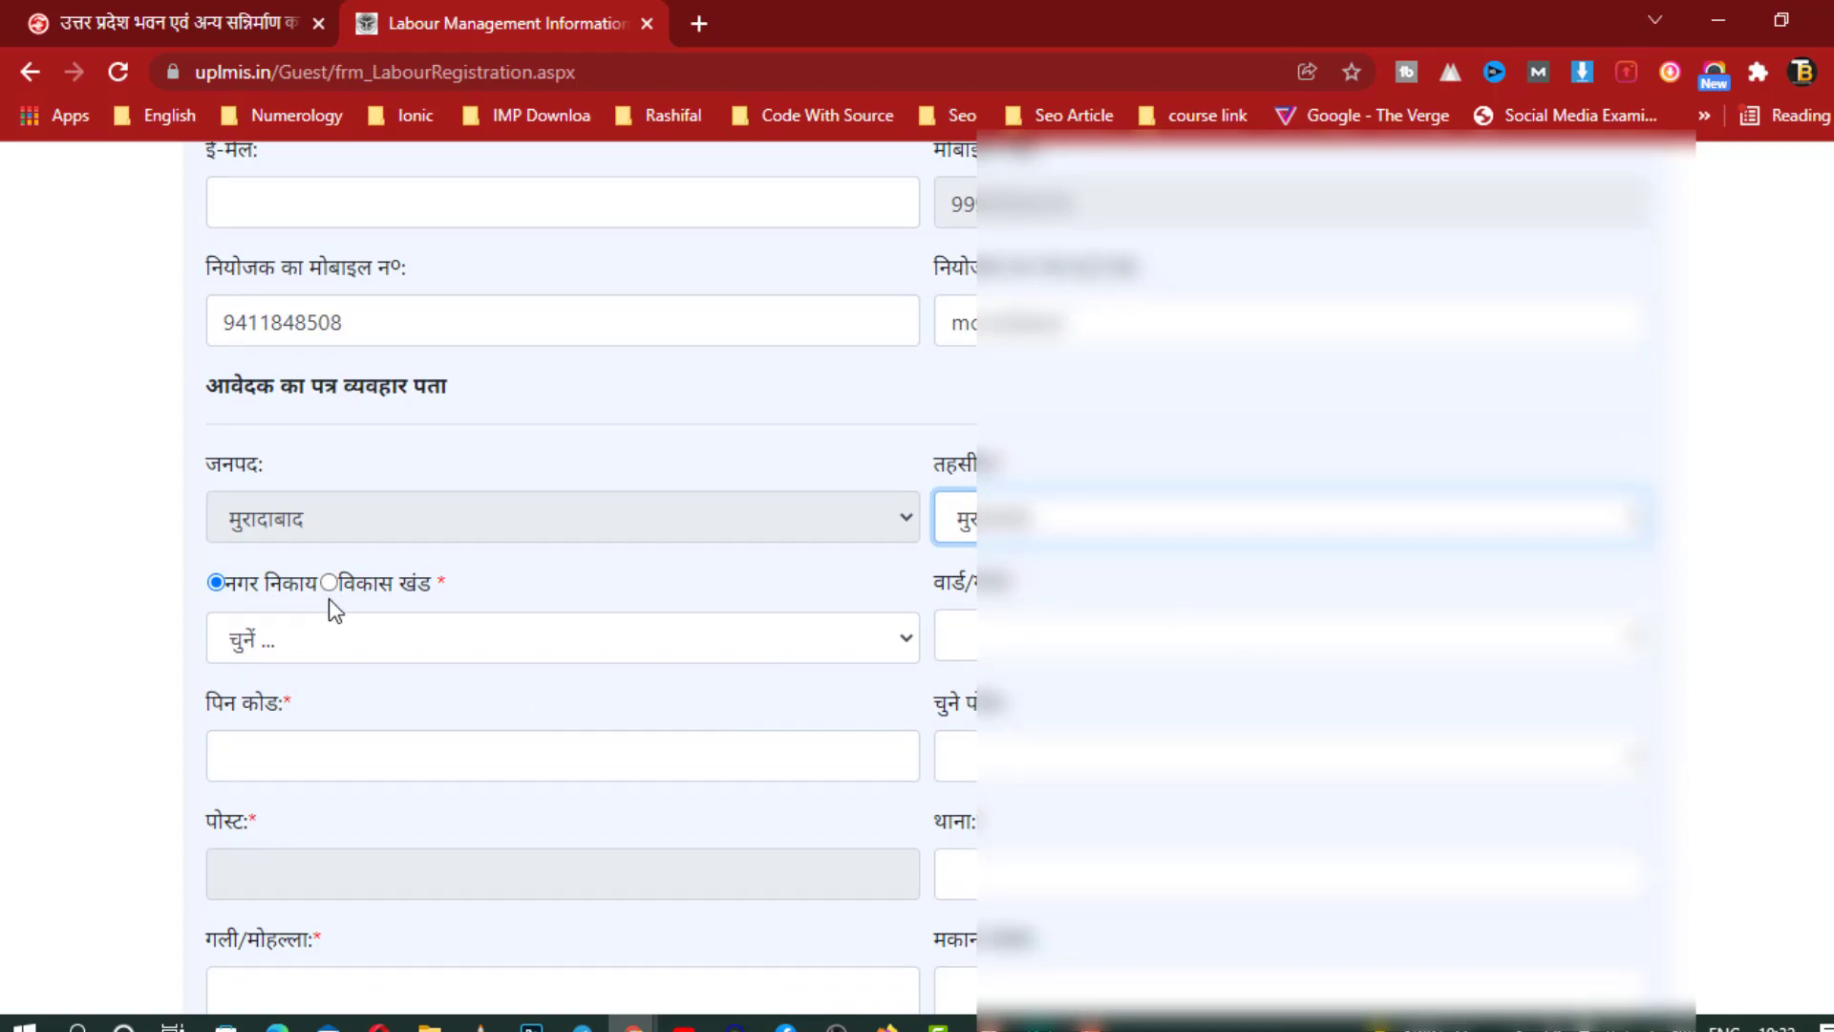
left_click(392, 641)
left_click(335, 867)
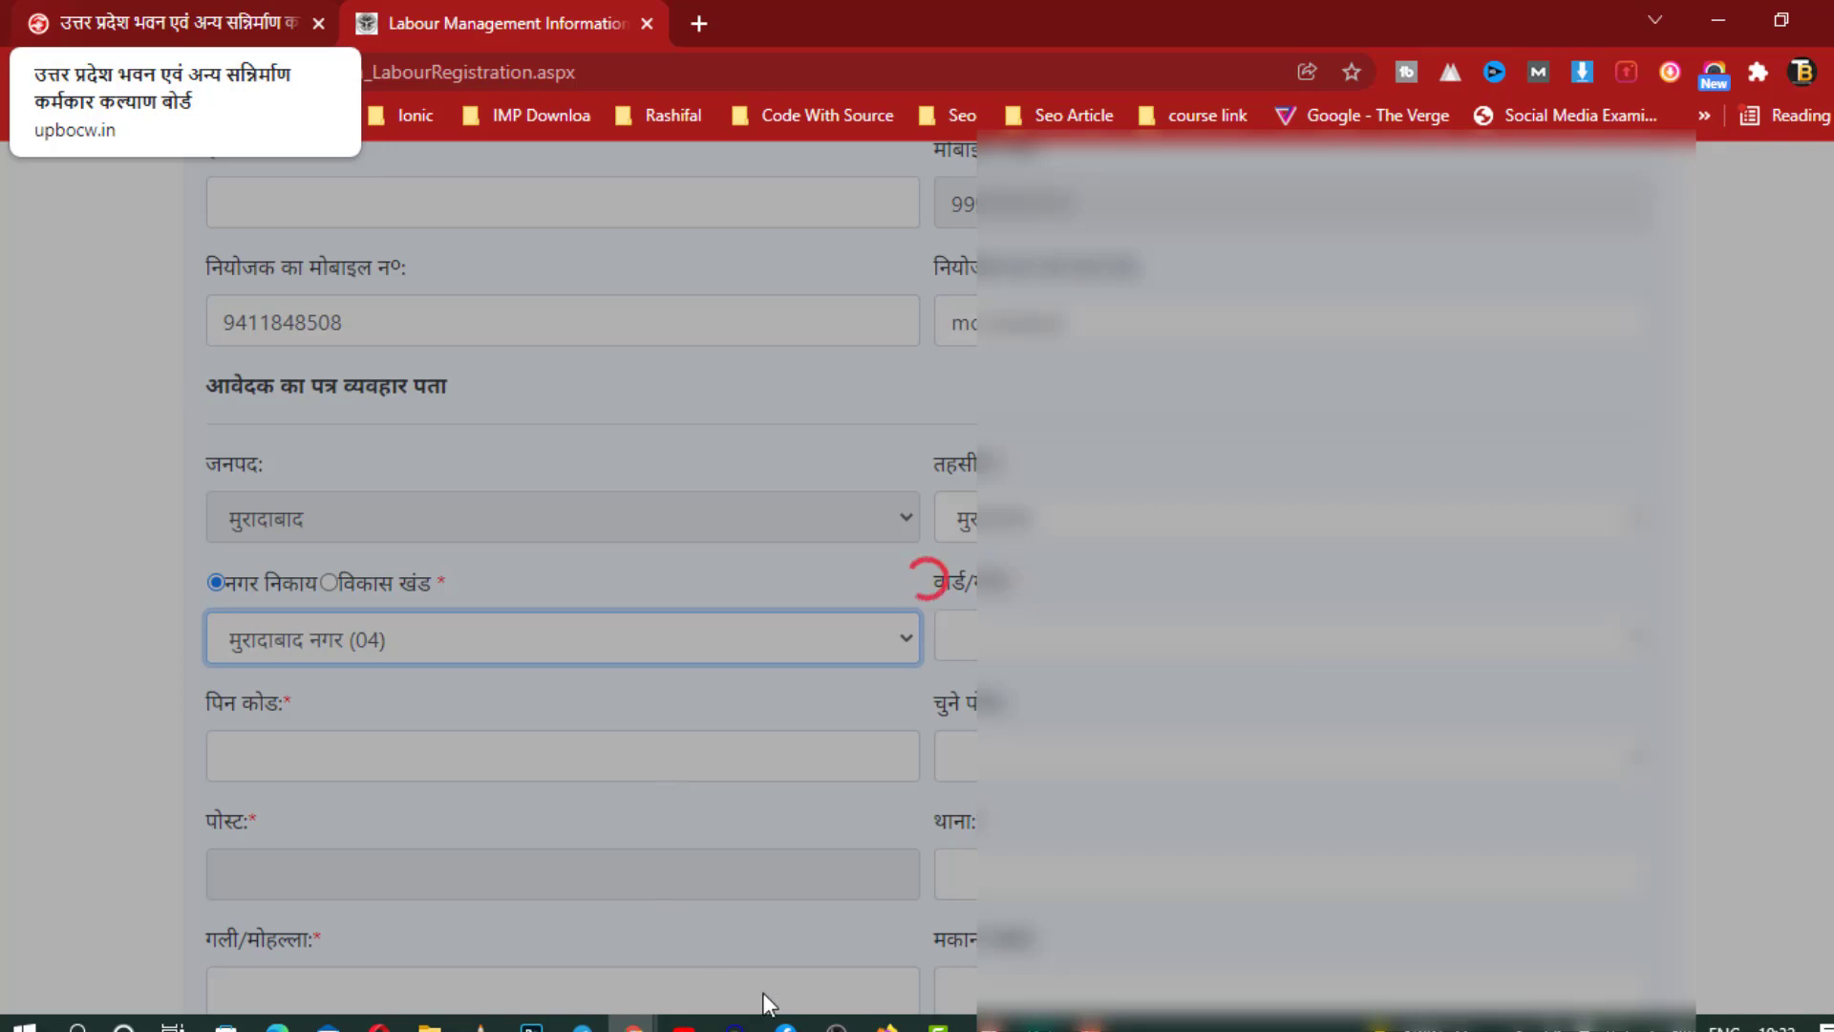
left_click(1089, 1026)
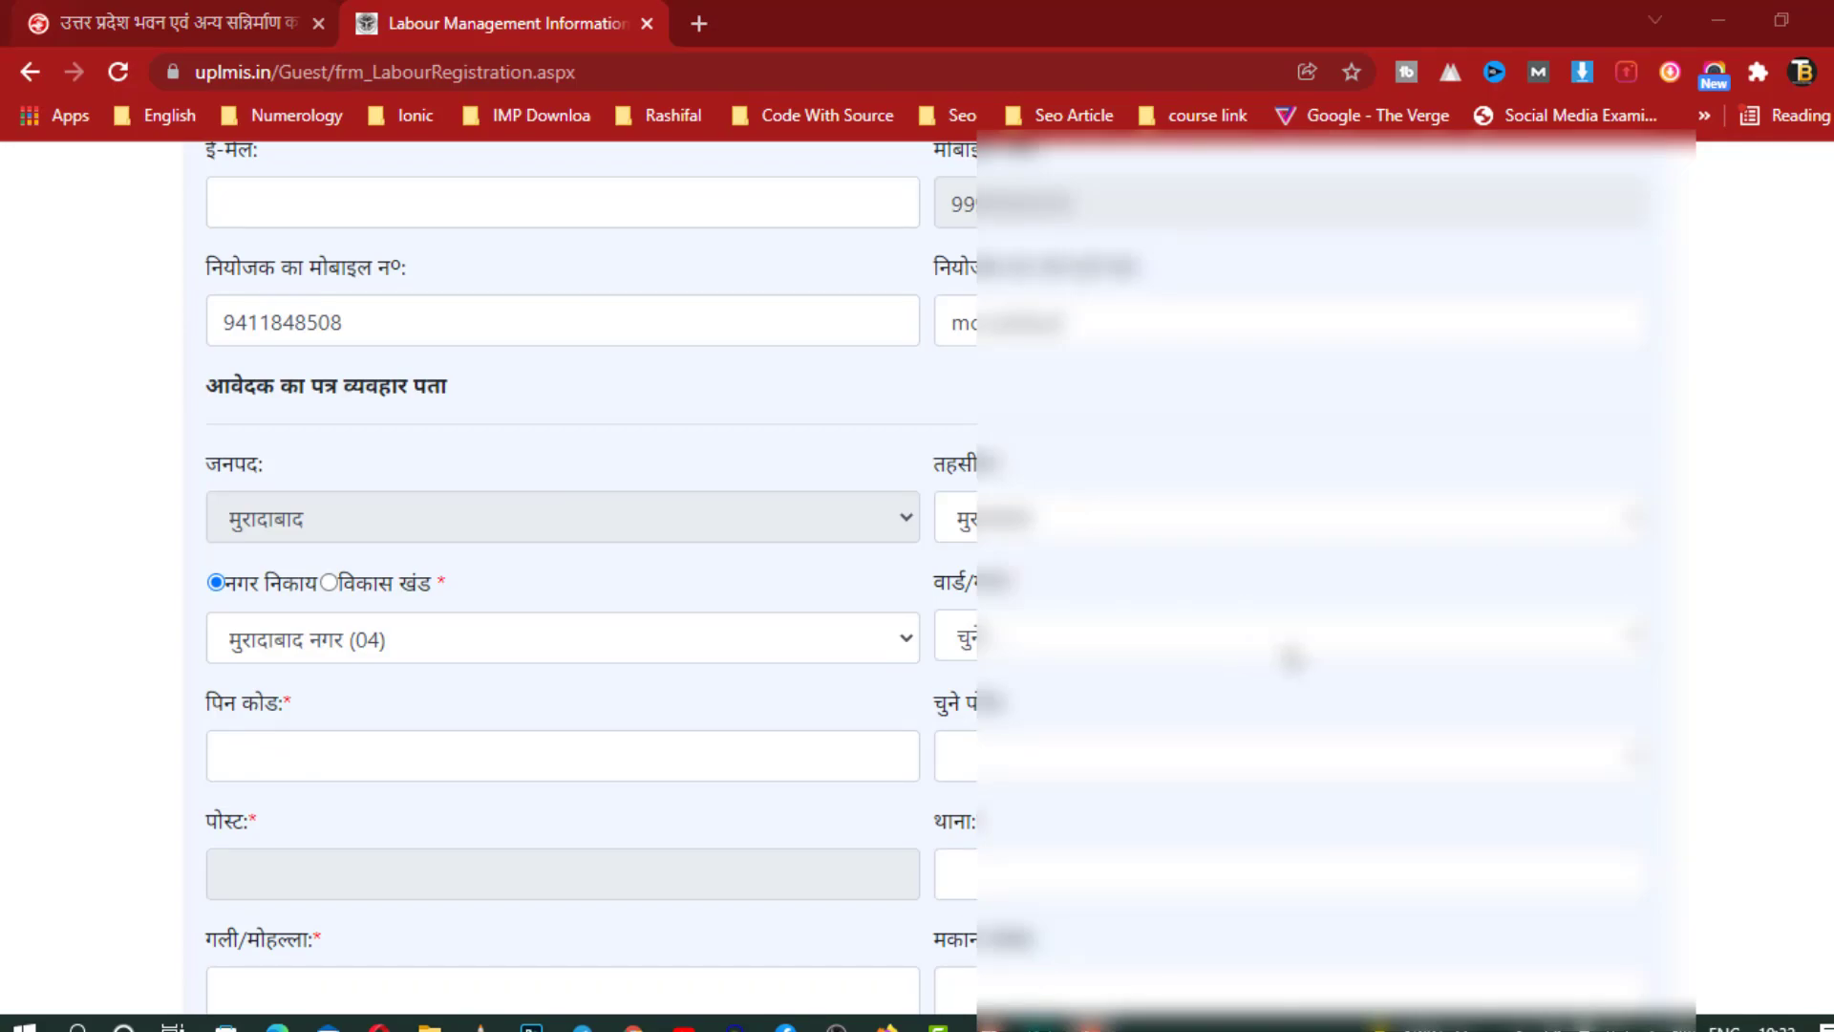
left_click(1294, 658)
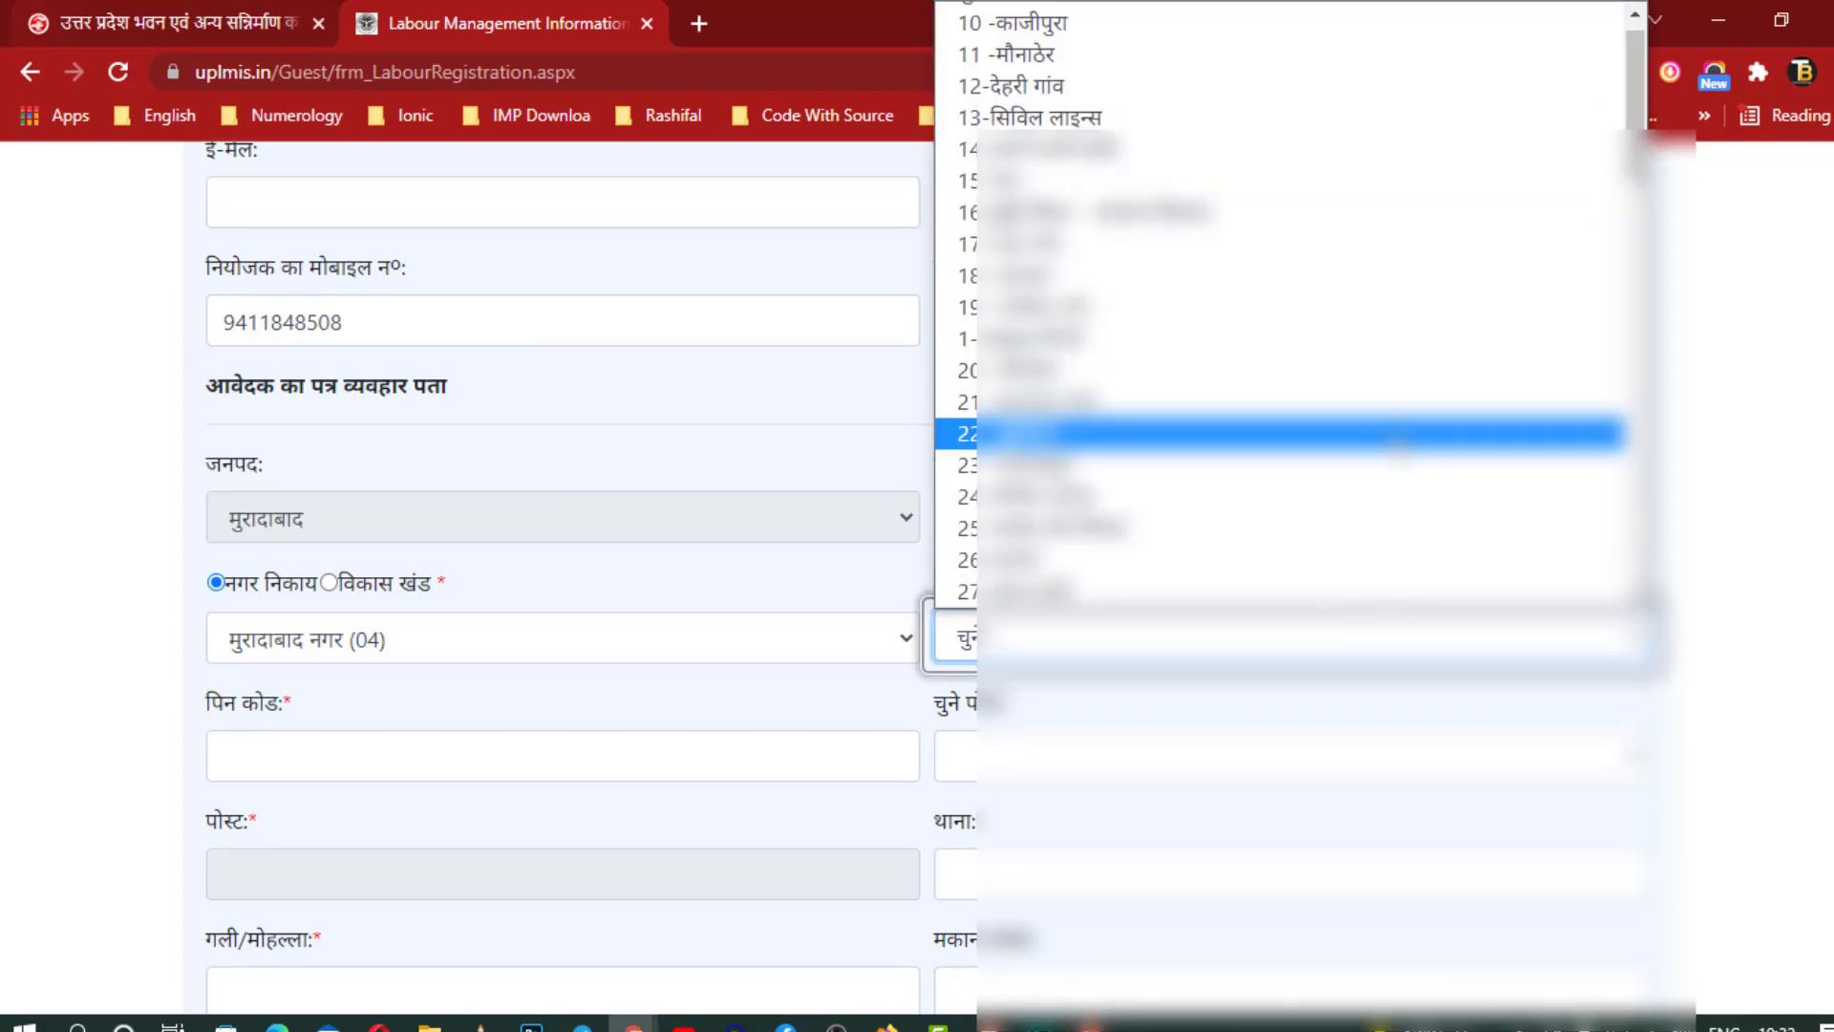
scroll(1397, 445, "down", 7)
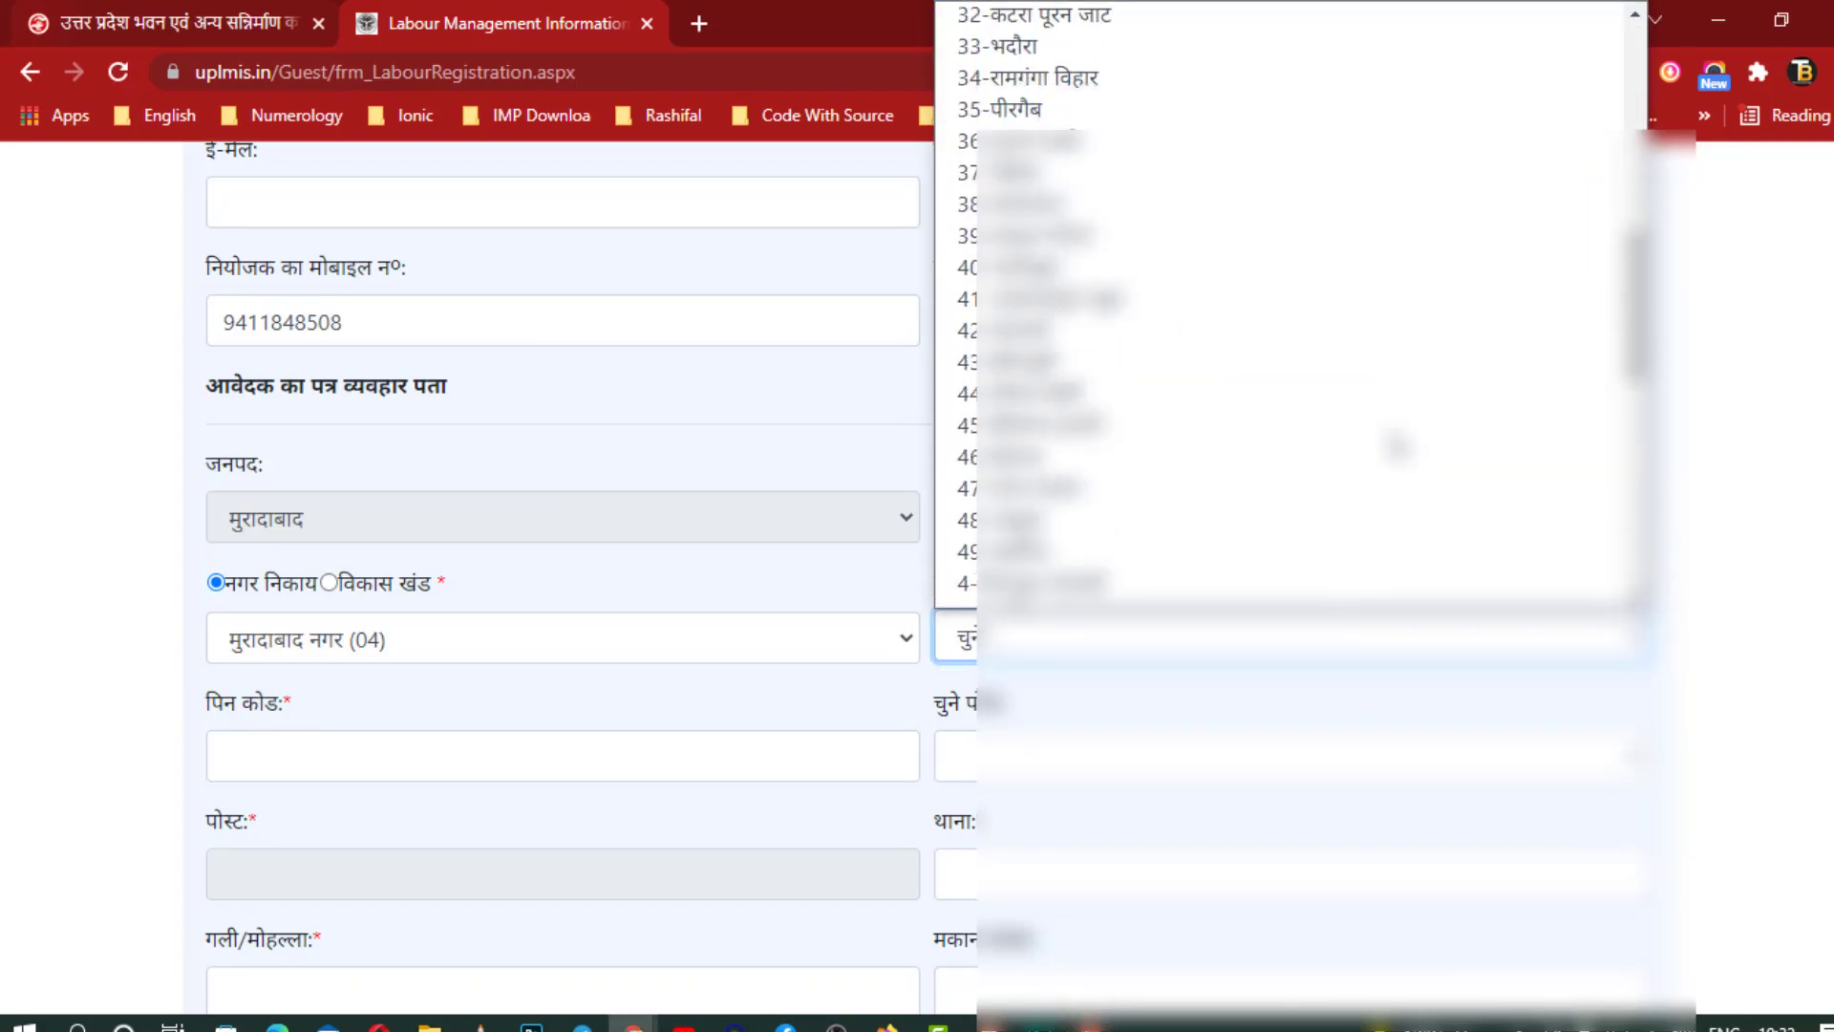
scroll(1397, 444, "down", 8)
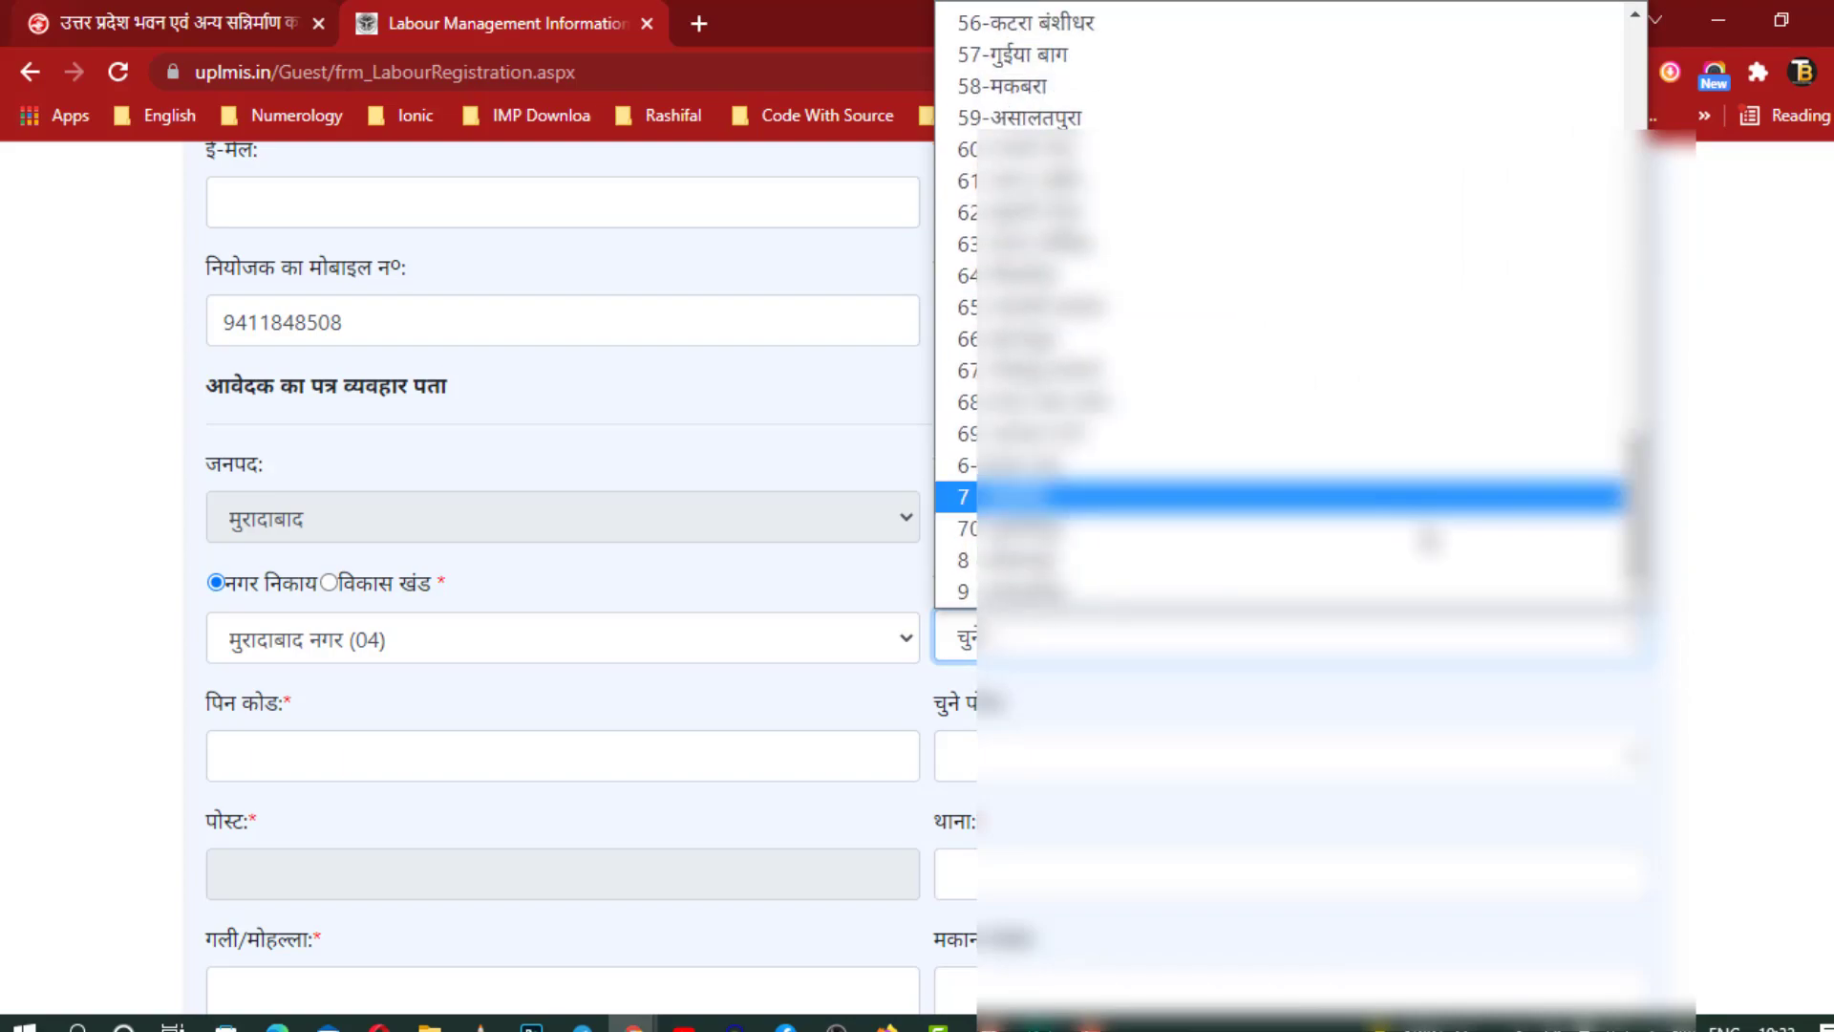
scroll(1335, 511, "up", 5)
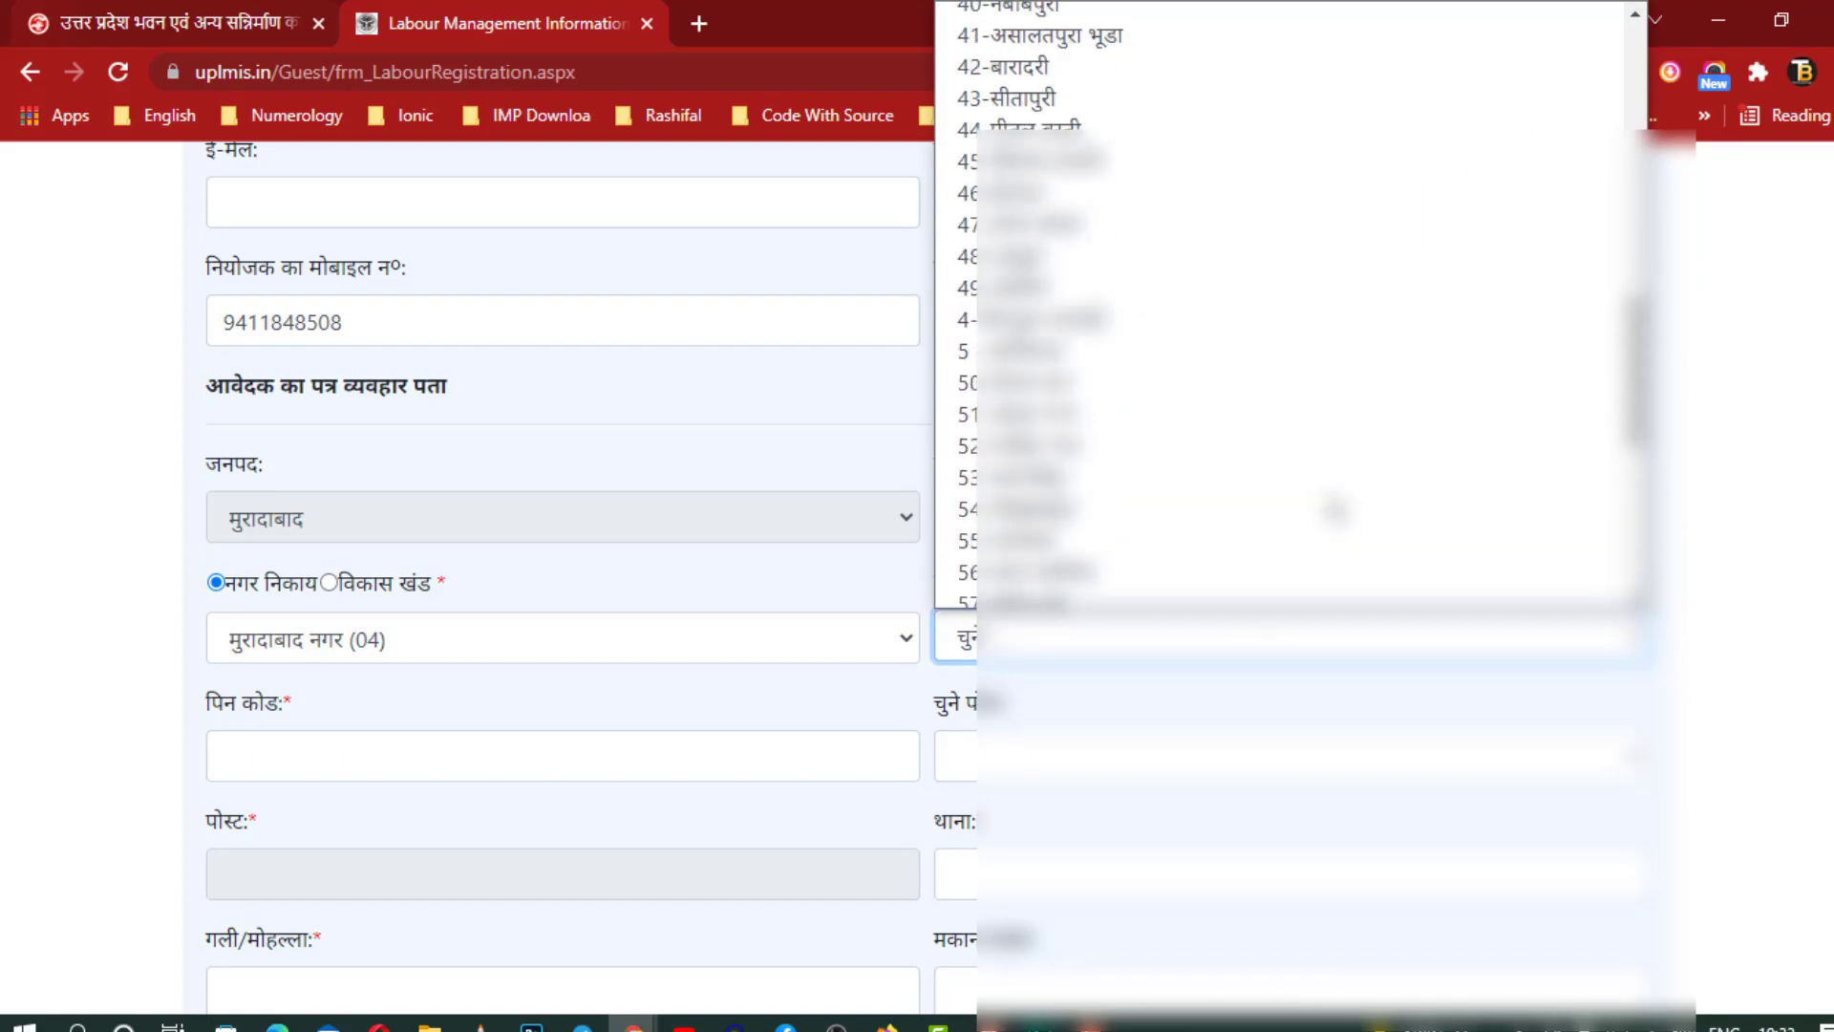
scroll(1335, 511, "up", 5)
scroll(1335, 511, "up", 5)
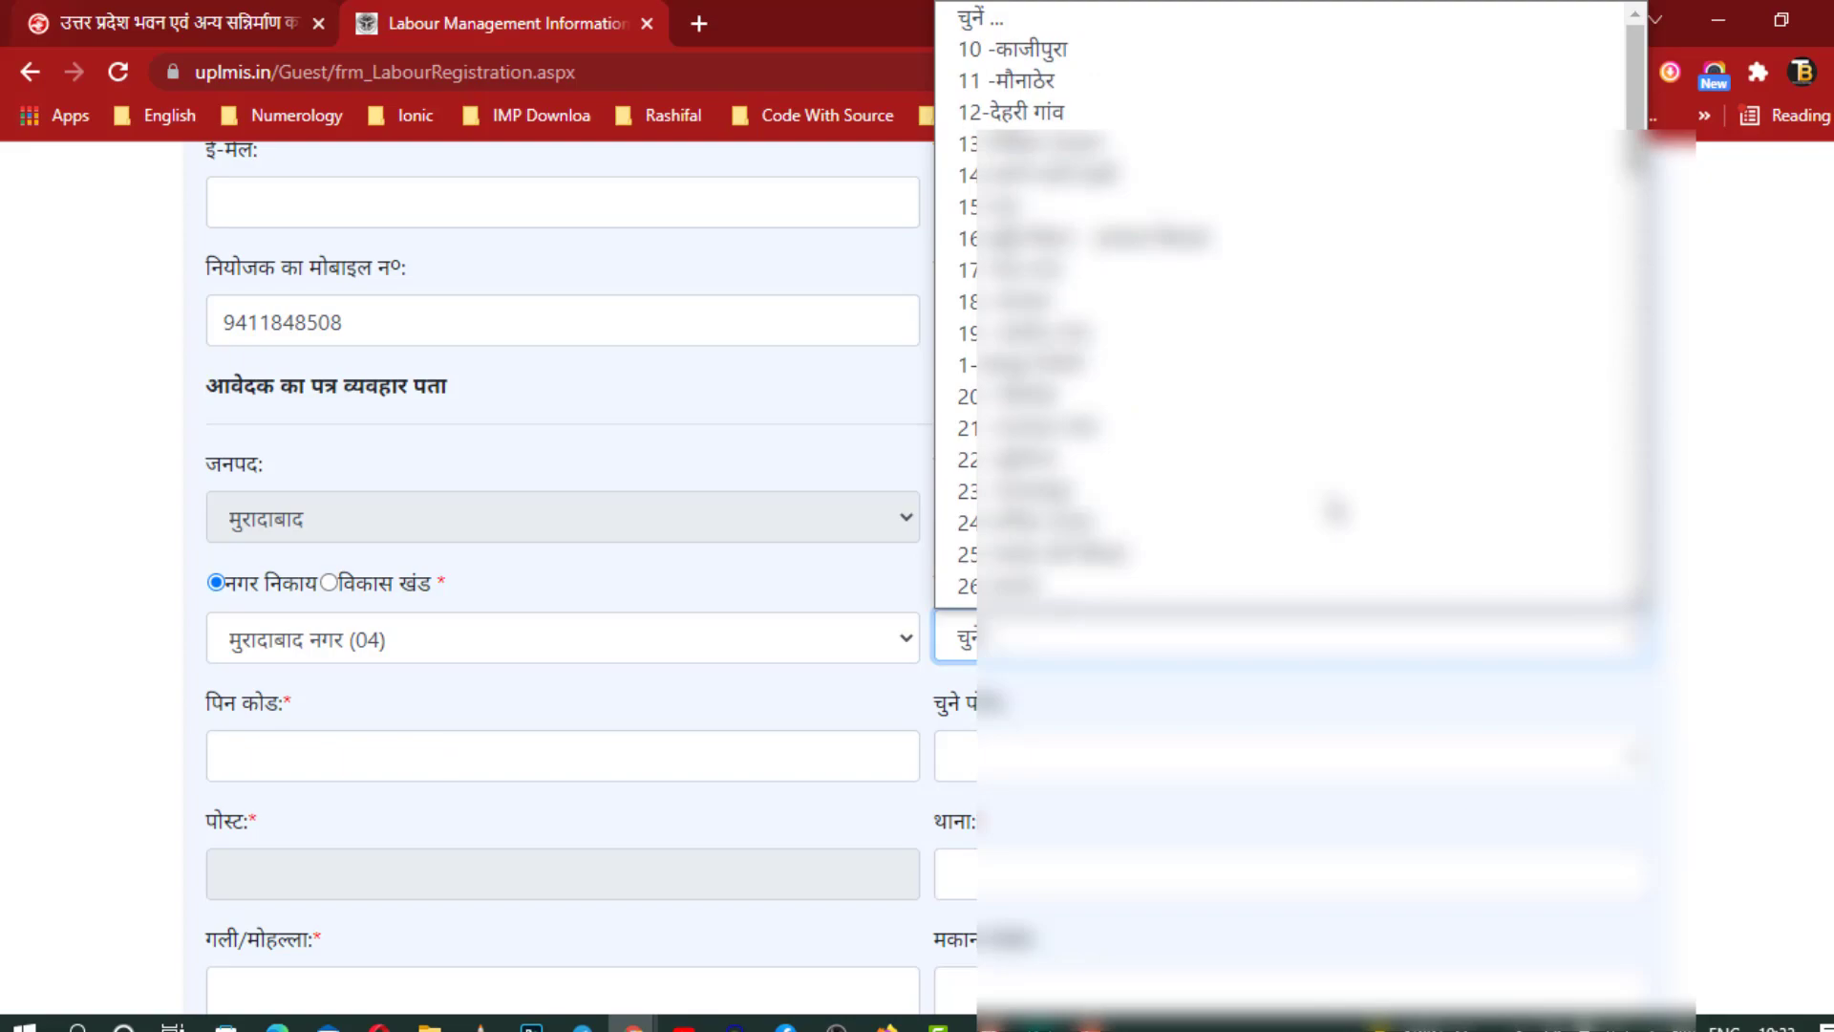
left_click(568, 226)
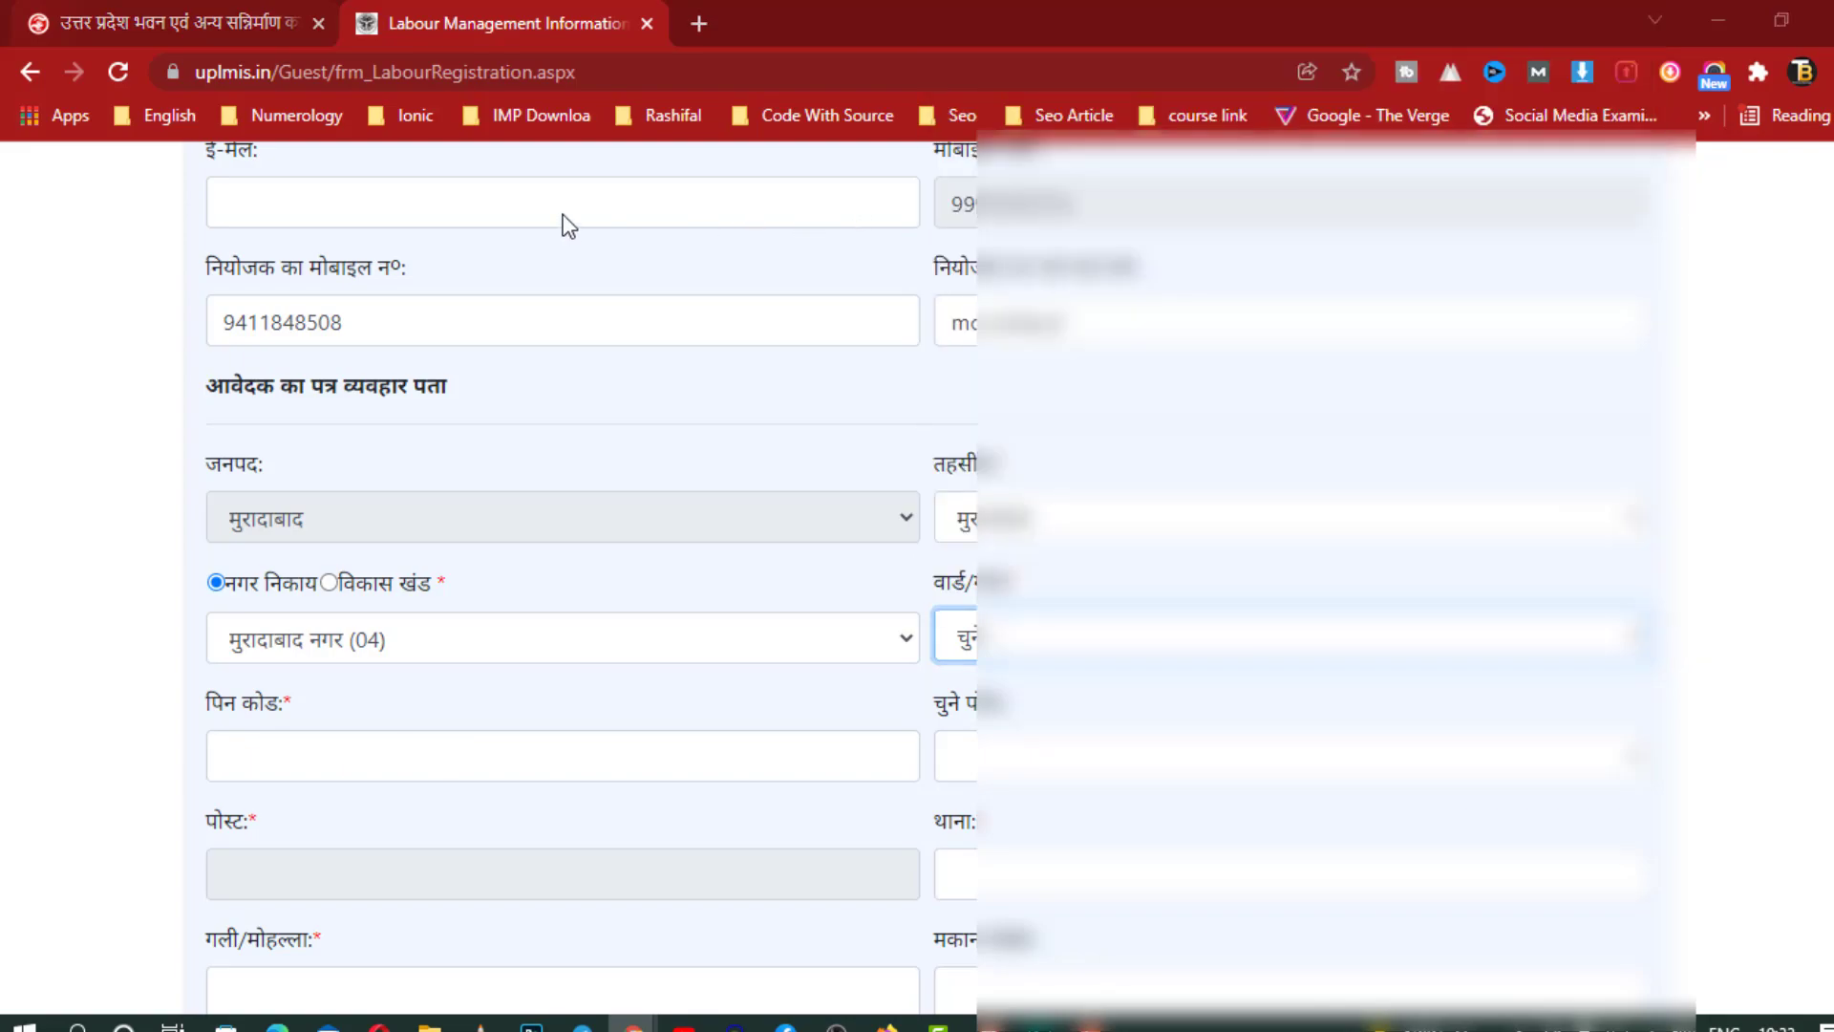
left_click(1242, 655)
scroll(1476, 474, "down", 1)
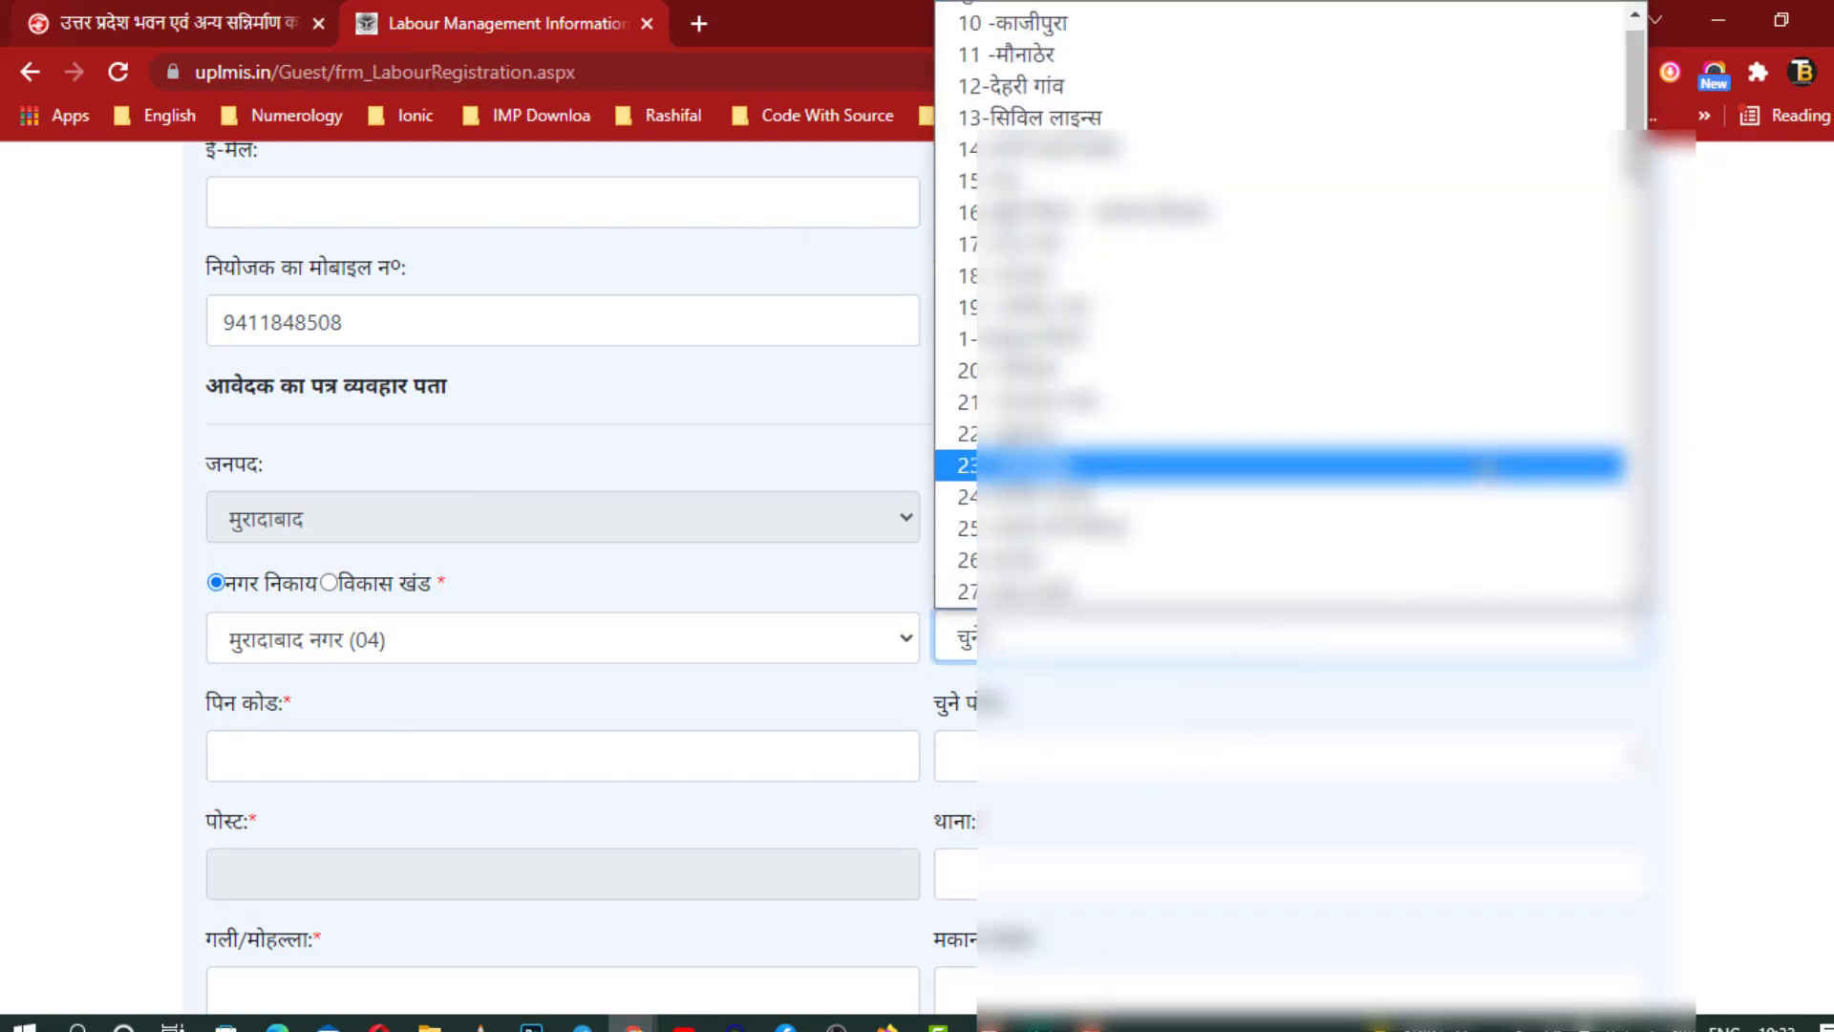
left_click(1309, 212)
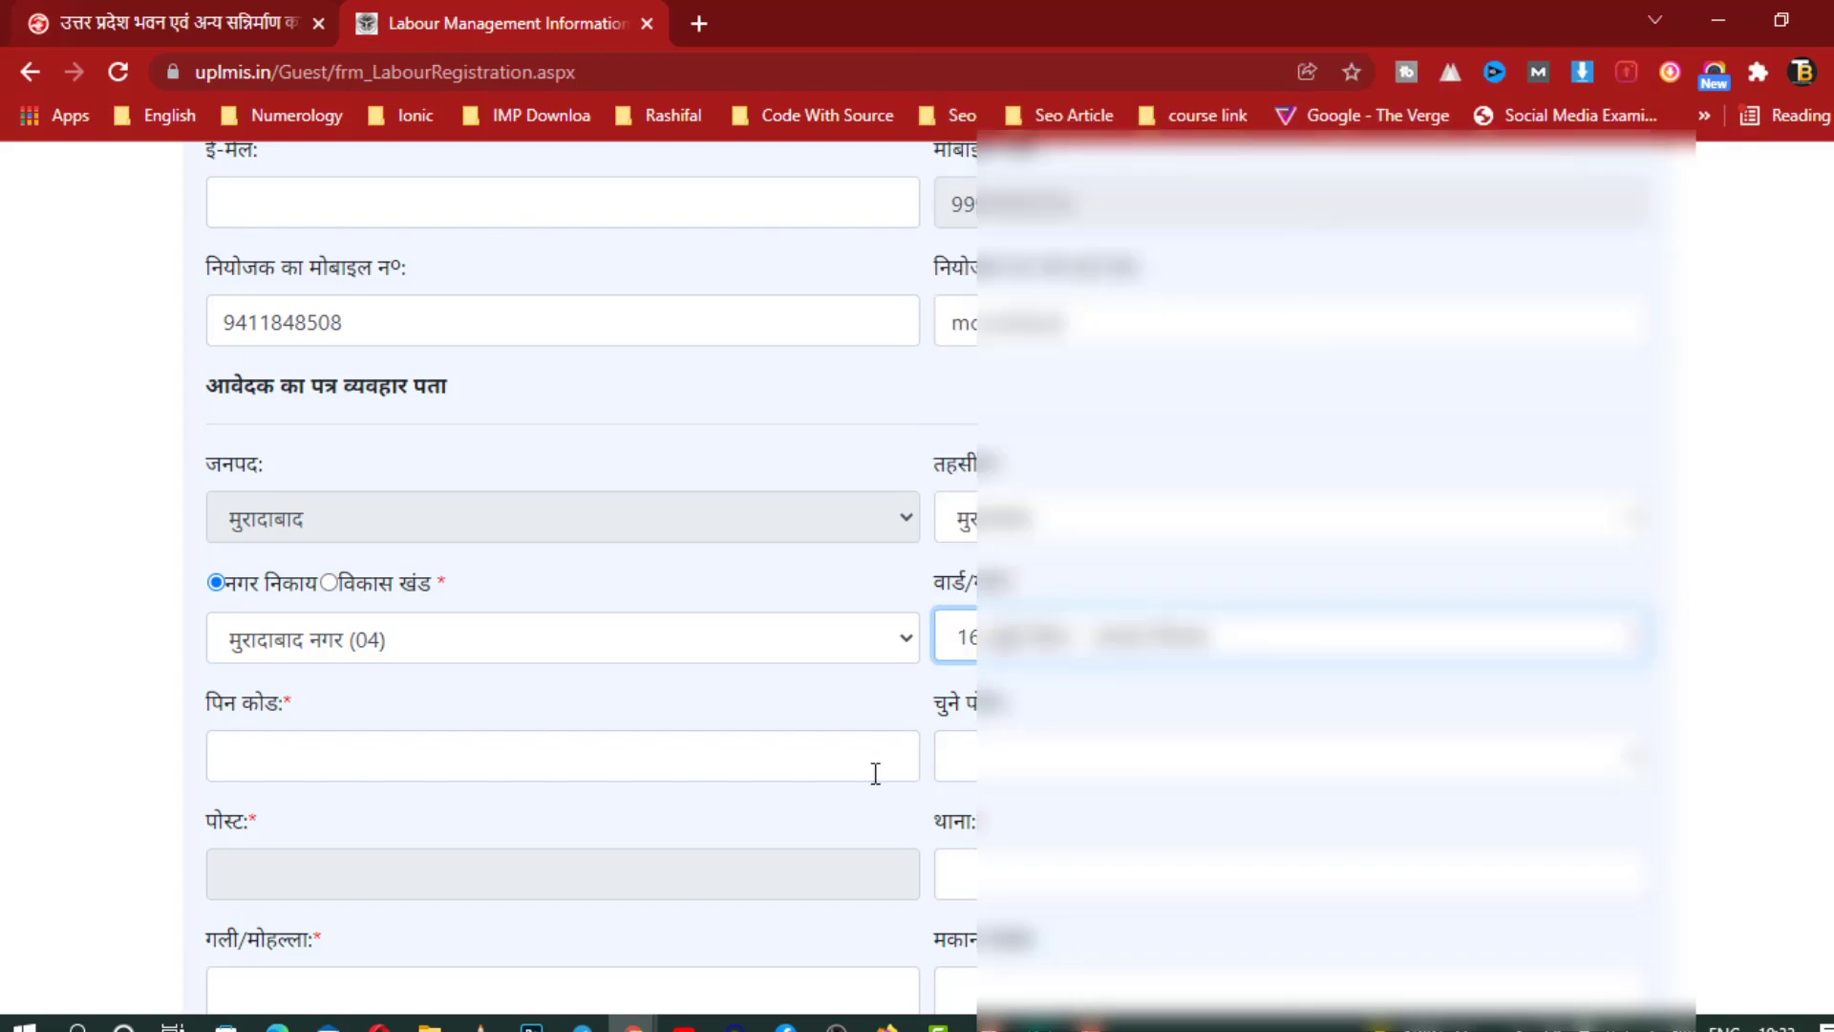
Enter the PIN code and pick the matching post office
left_click(584, 761)
type("244001")
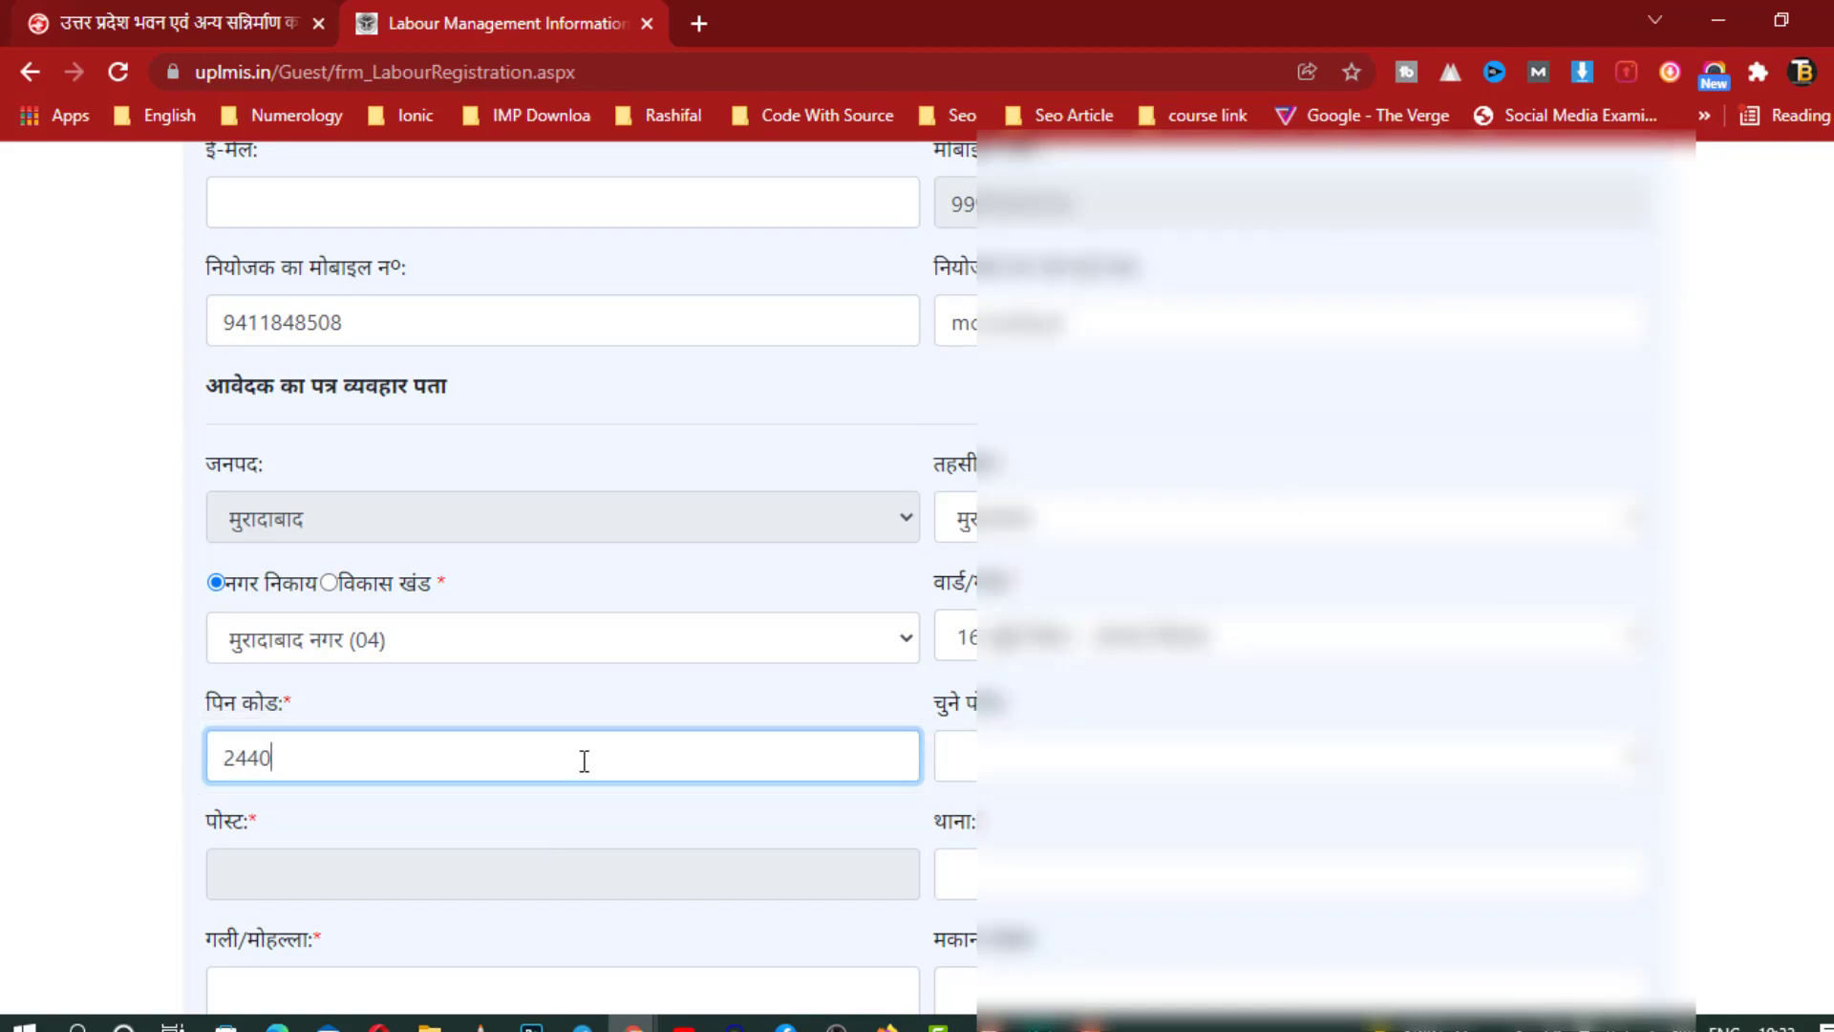
key("Tab")
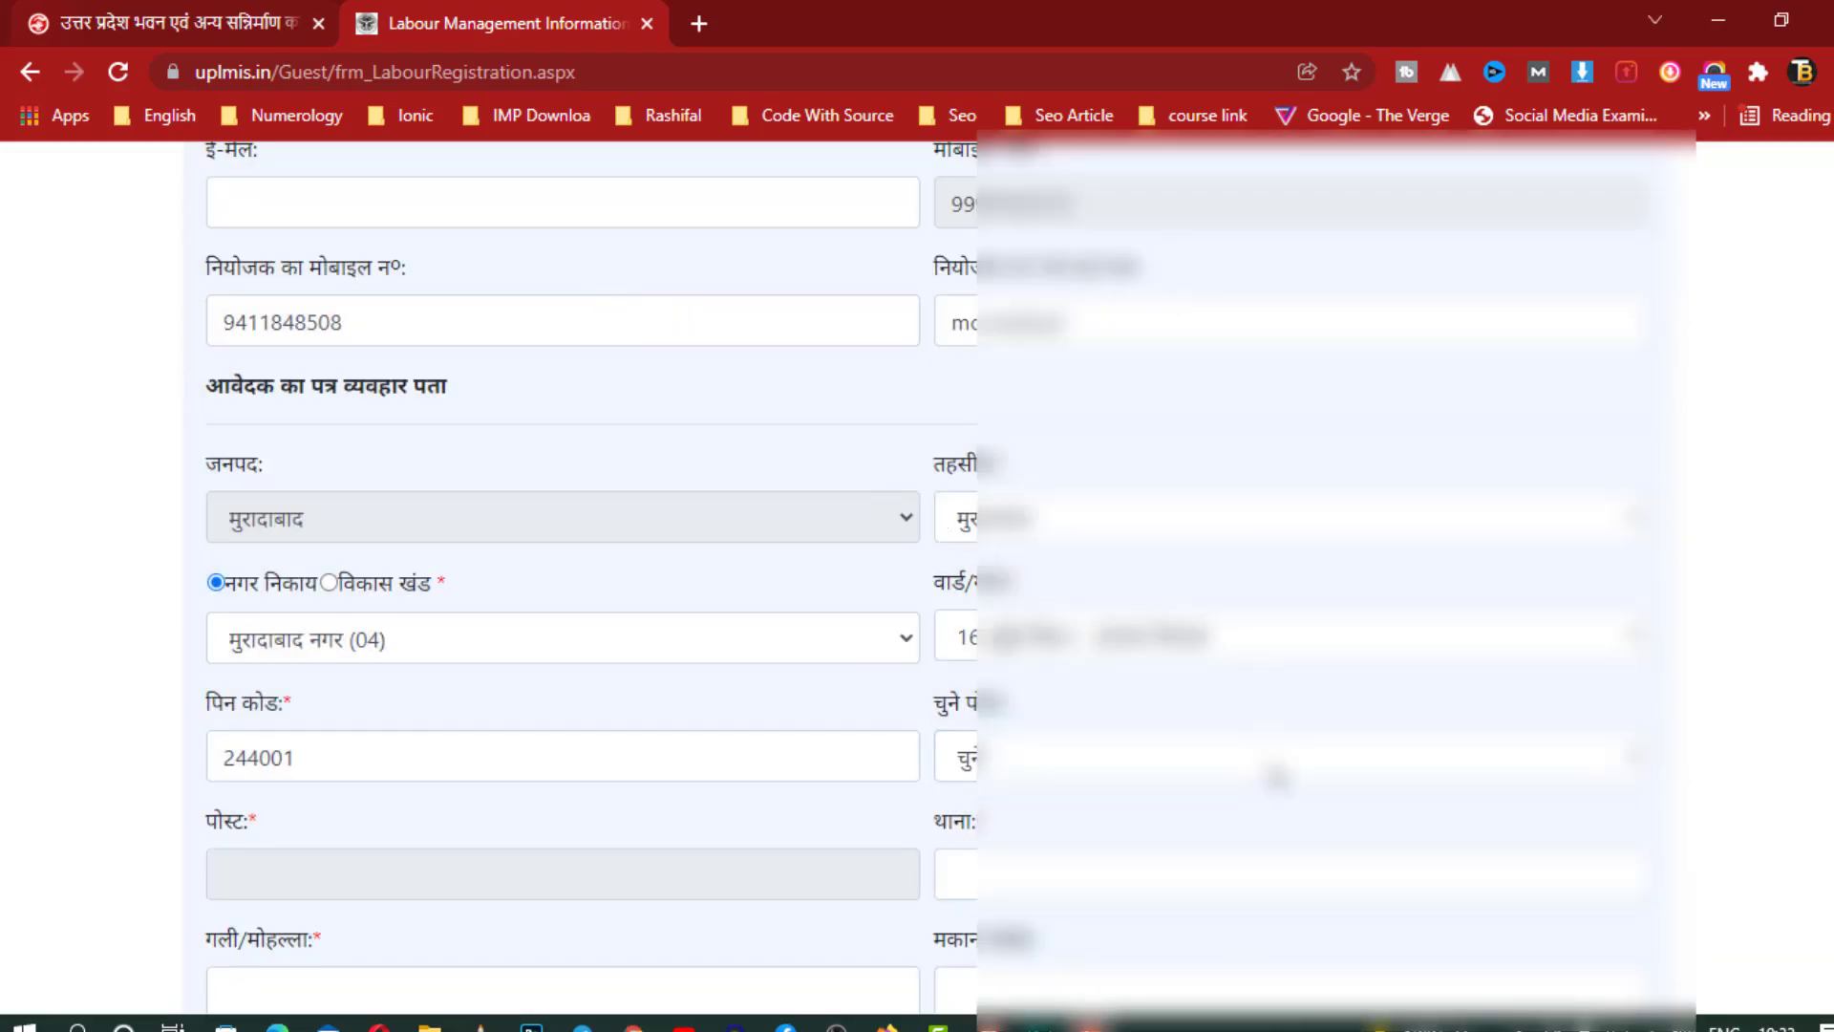
left_click(1268, 766)
left_click(1242, 653)
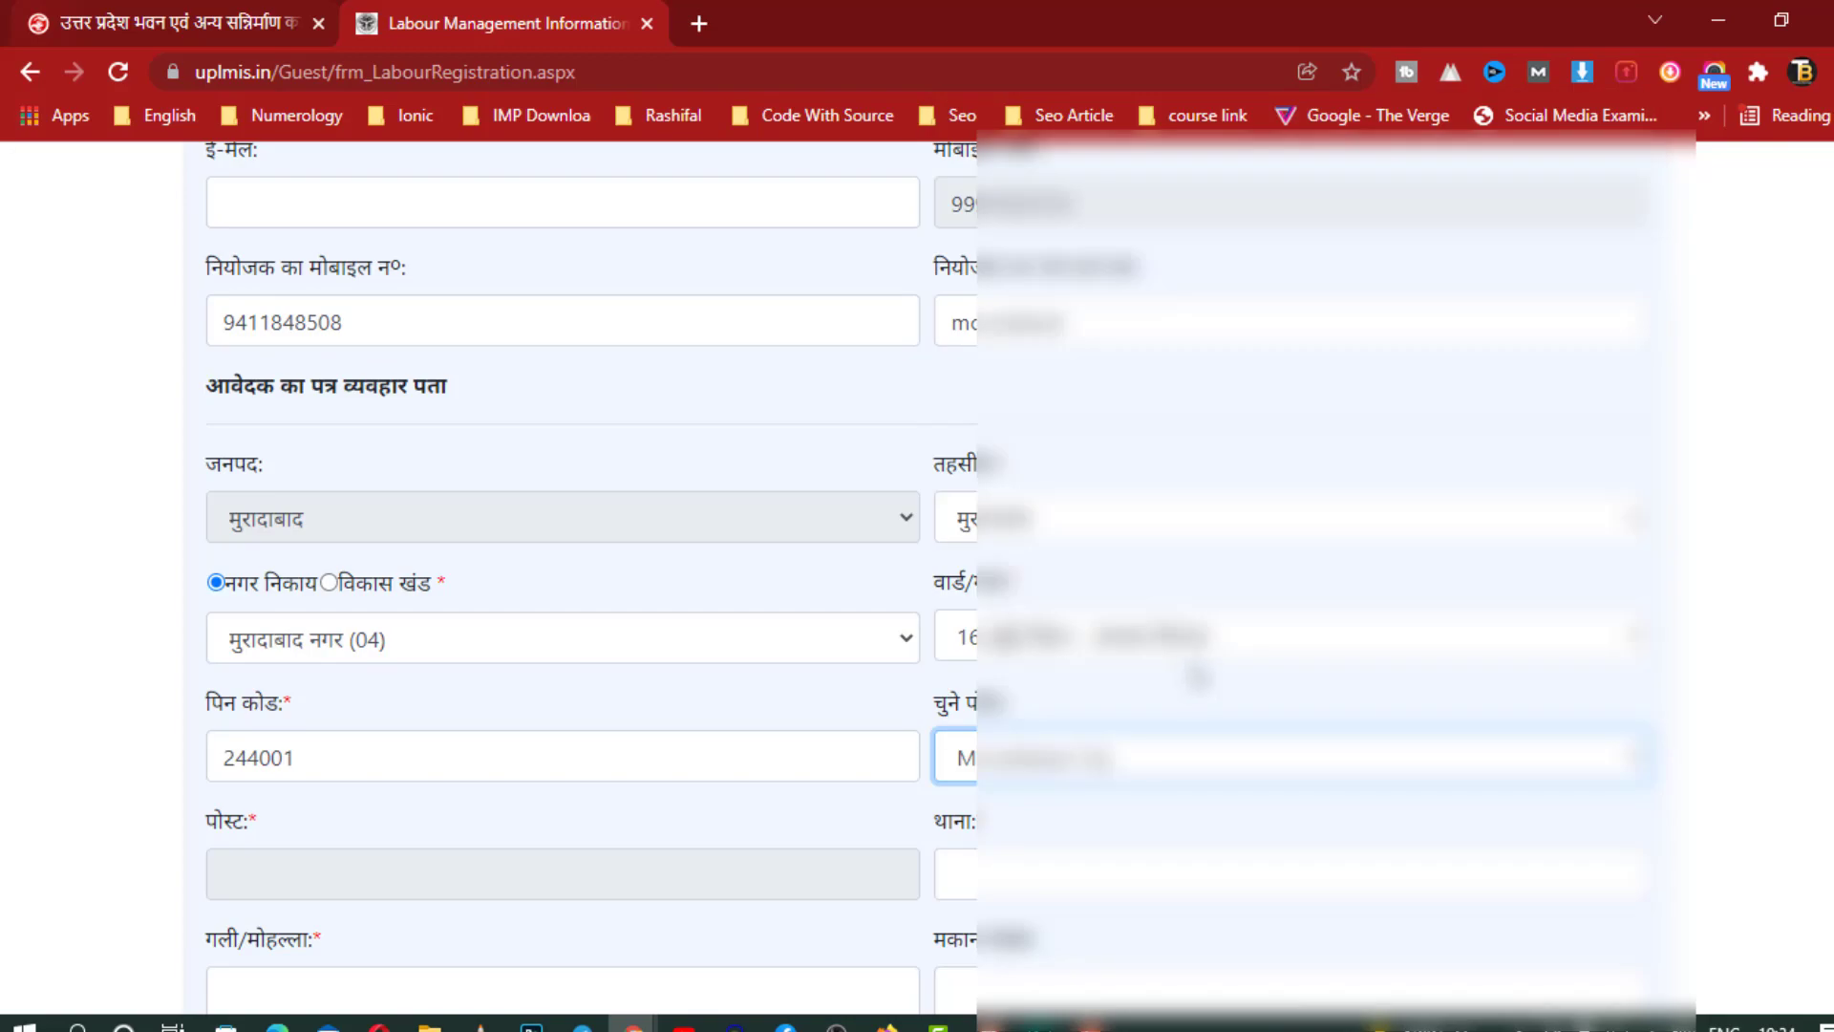
scroll(917, 573, "down", 3)
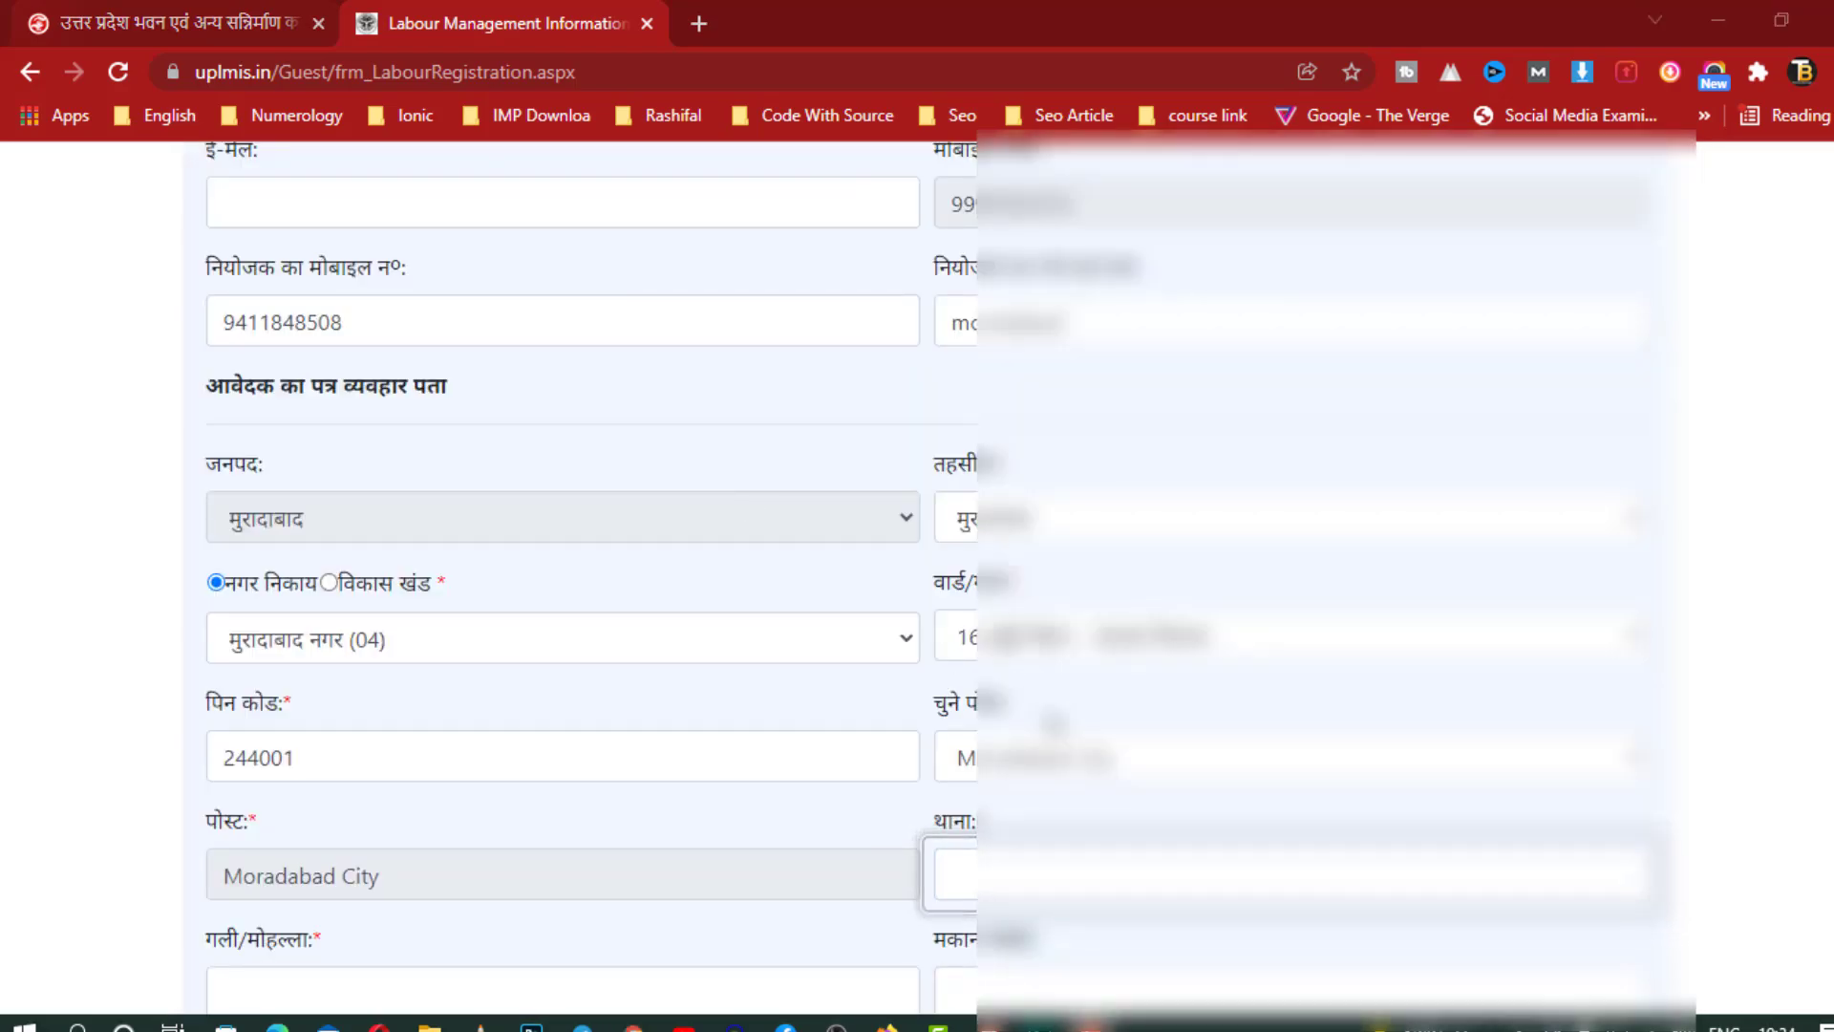
scroll(582, 272, "down", 2)
Fill in police station, street and house number, and mark permanent address as the same
left_click(1029, 737)
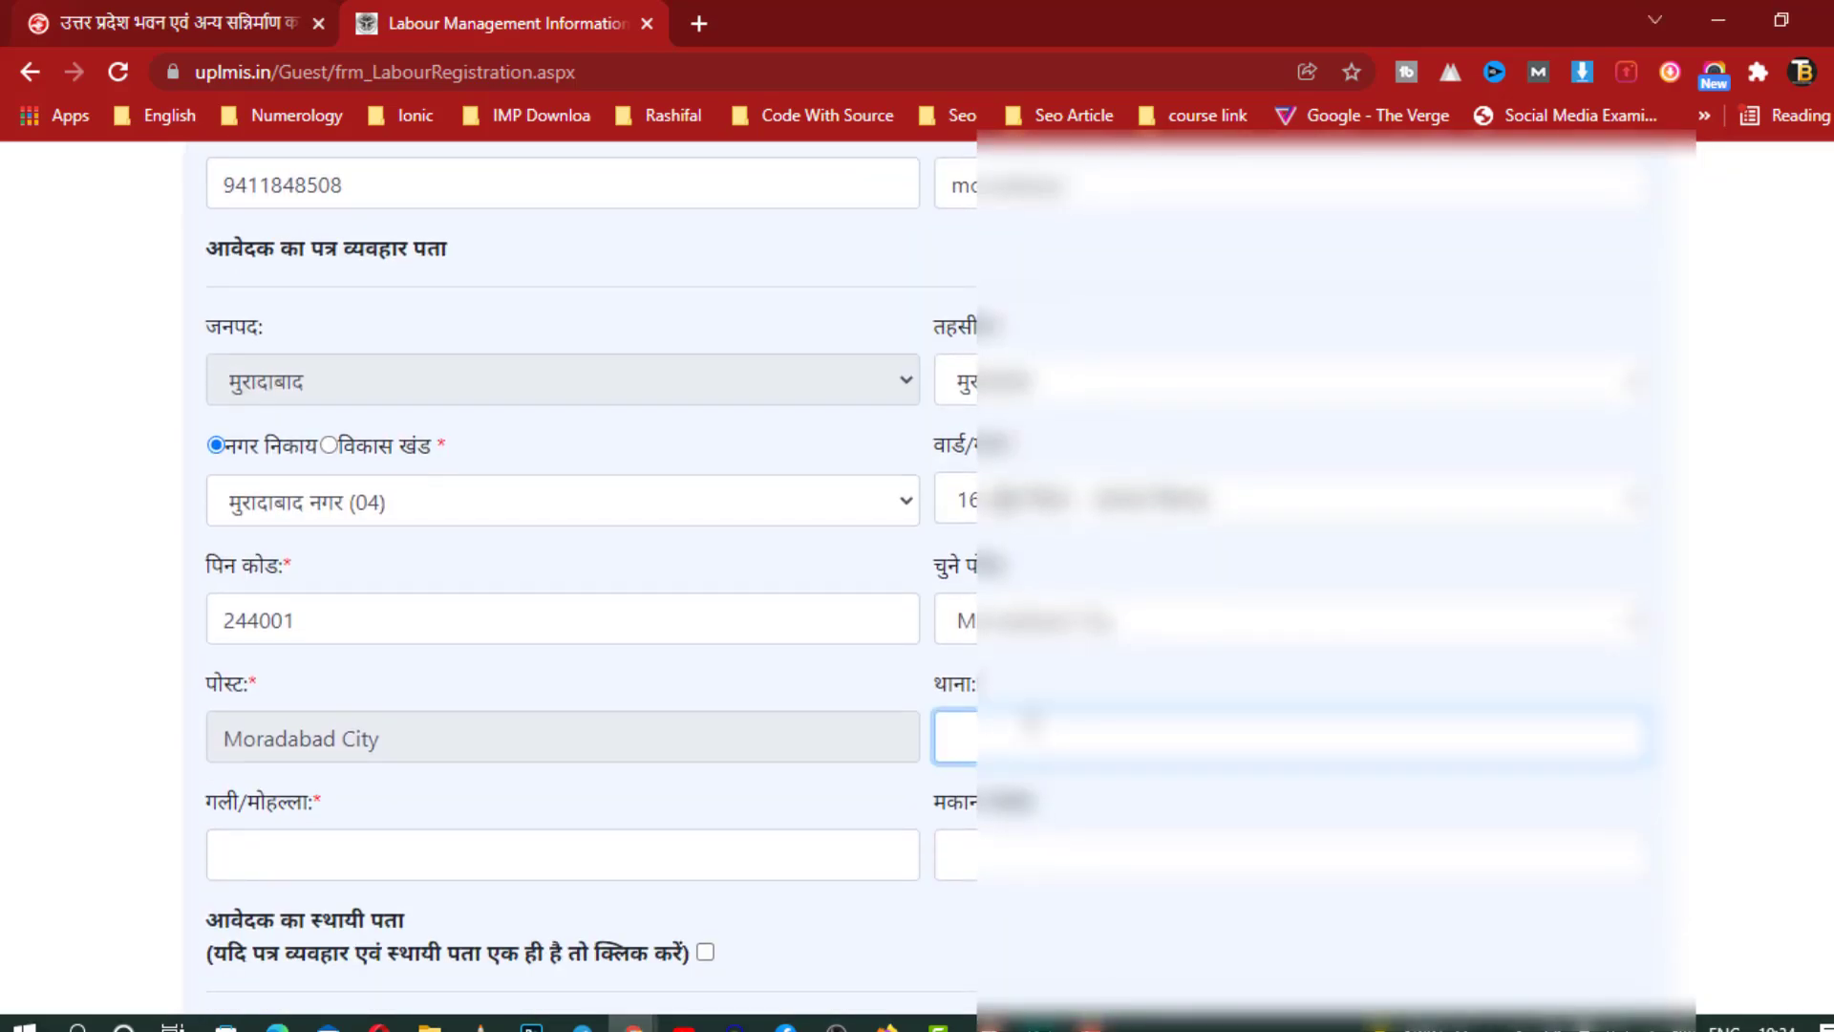
type("majhola")
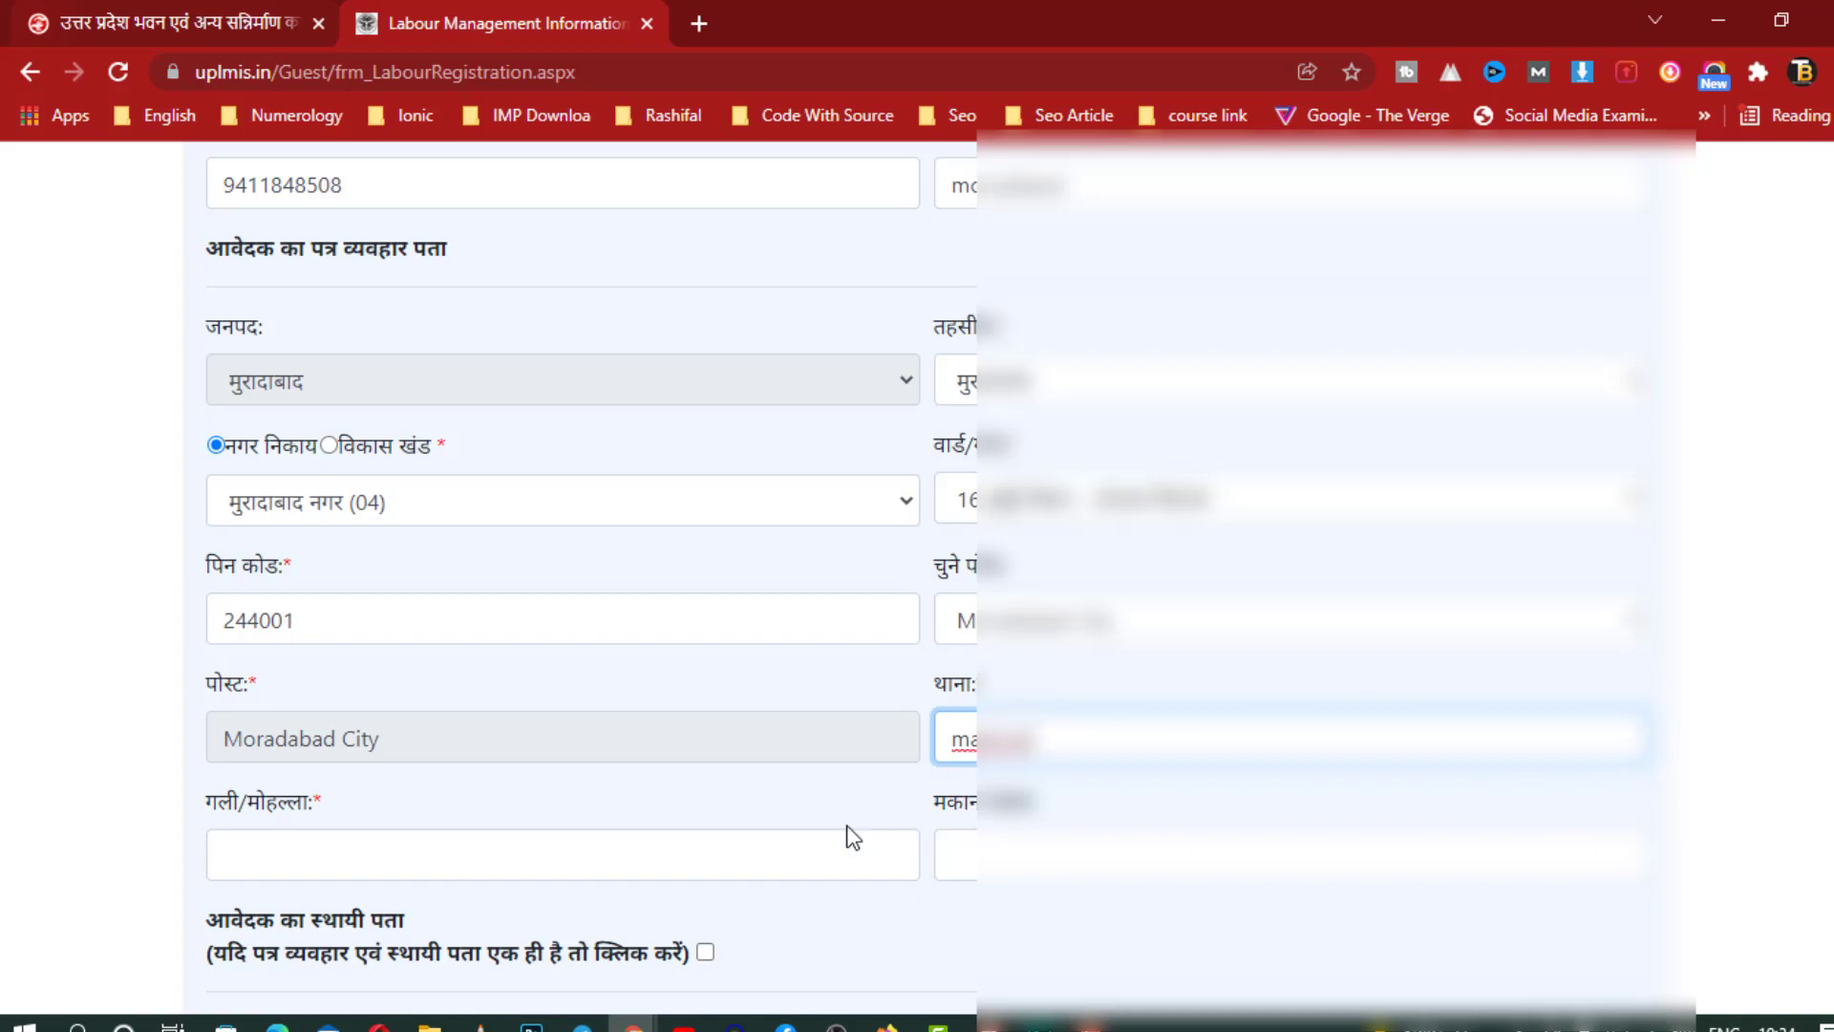
left_click(695, 866)
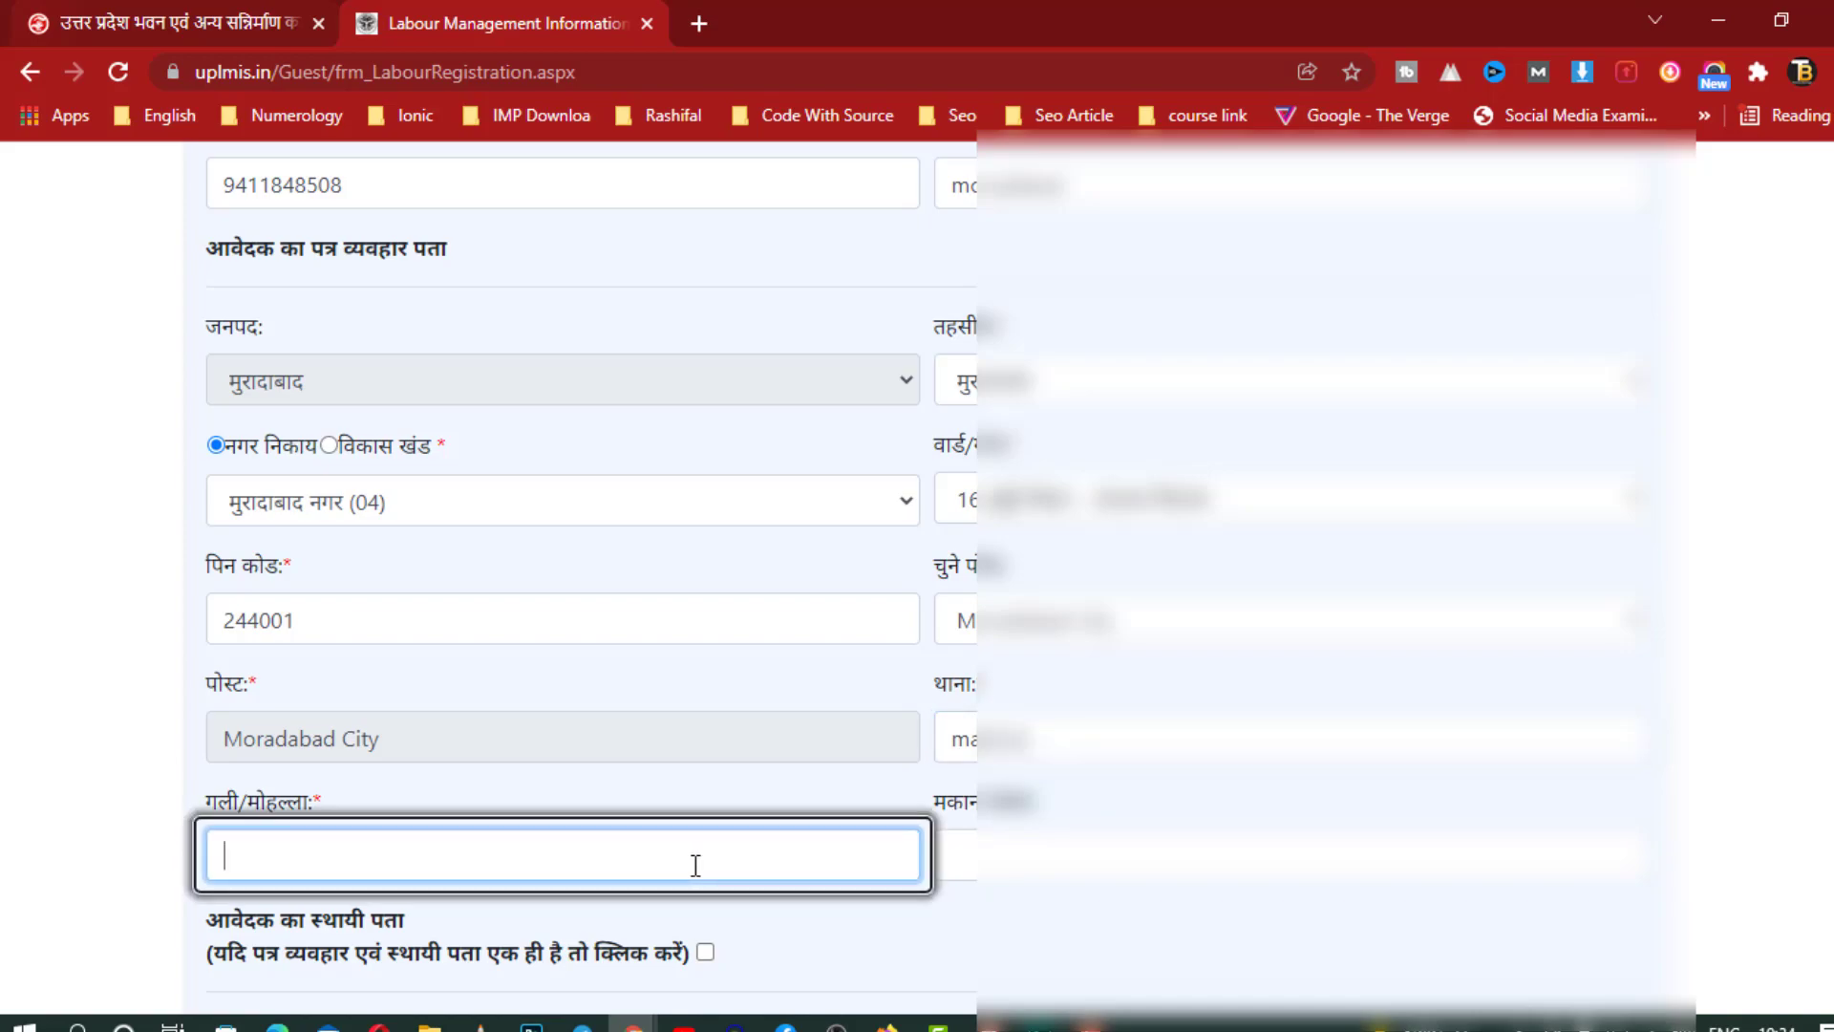
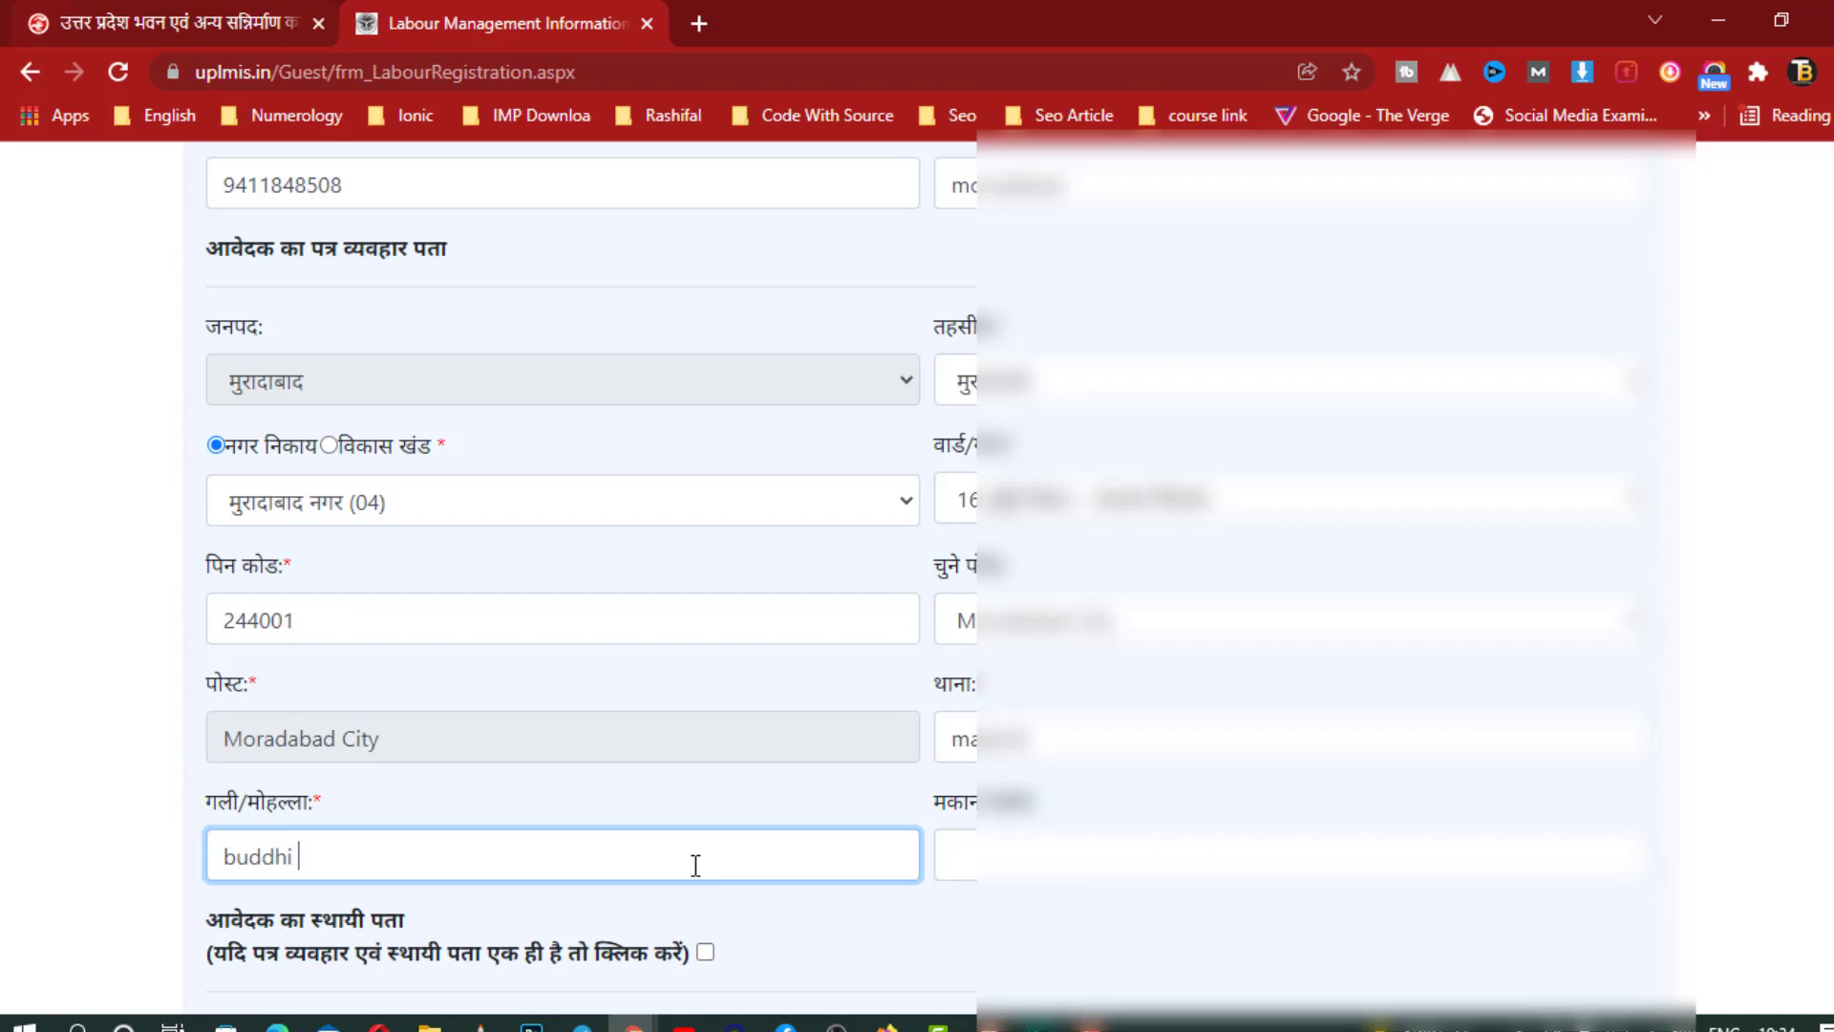
key("Tab")
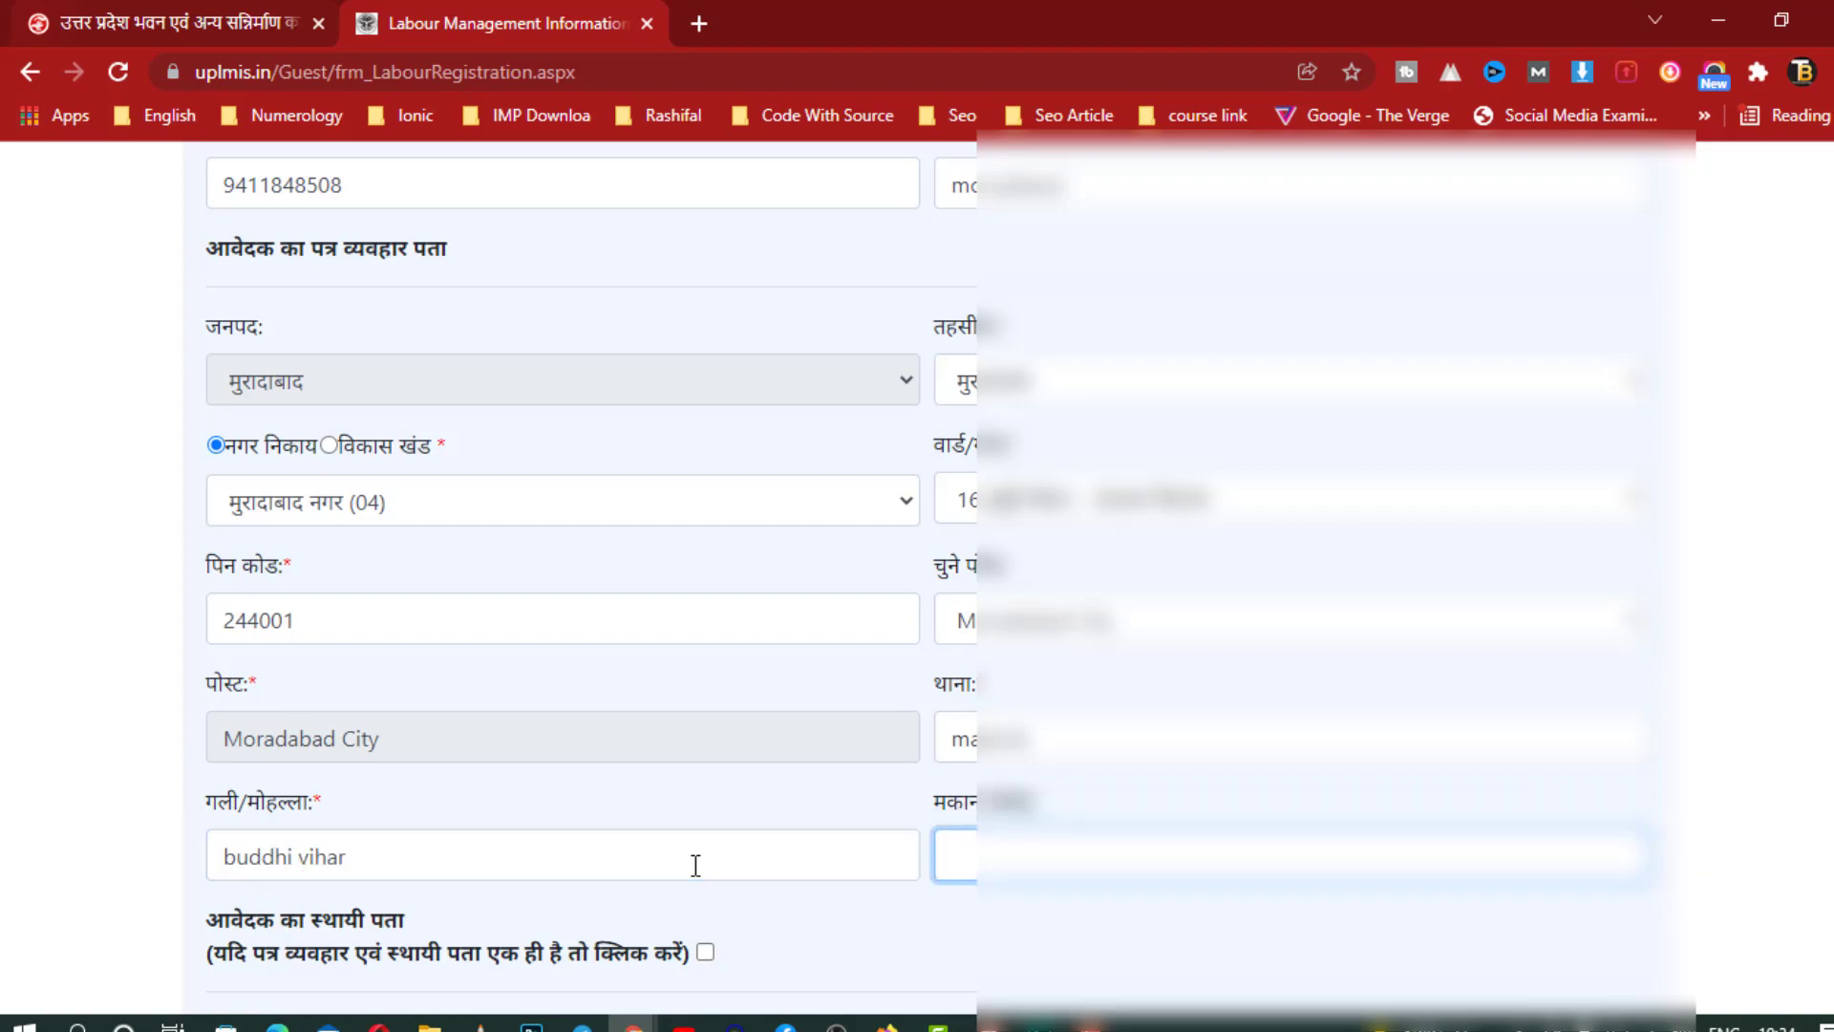
scroll(695, 865, "down", 3)
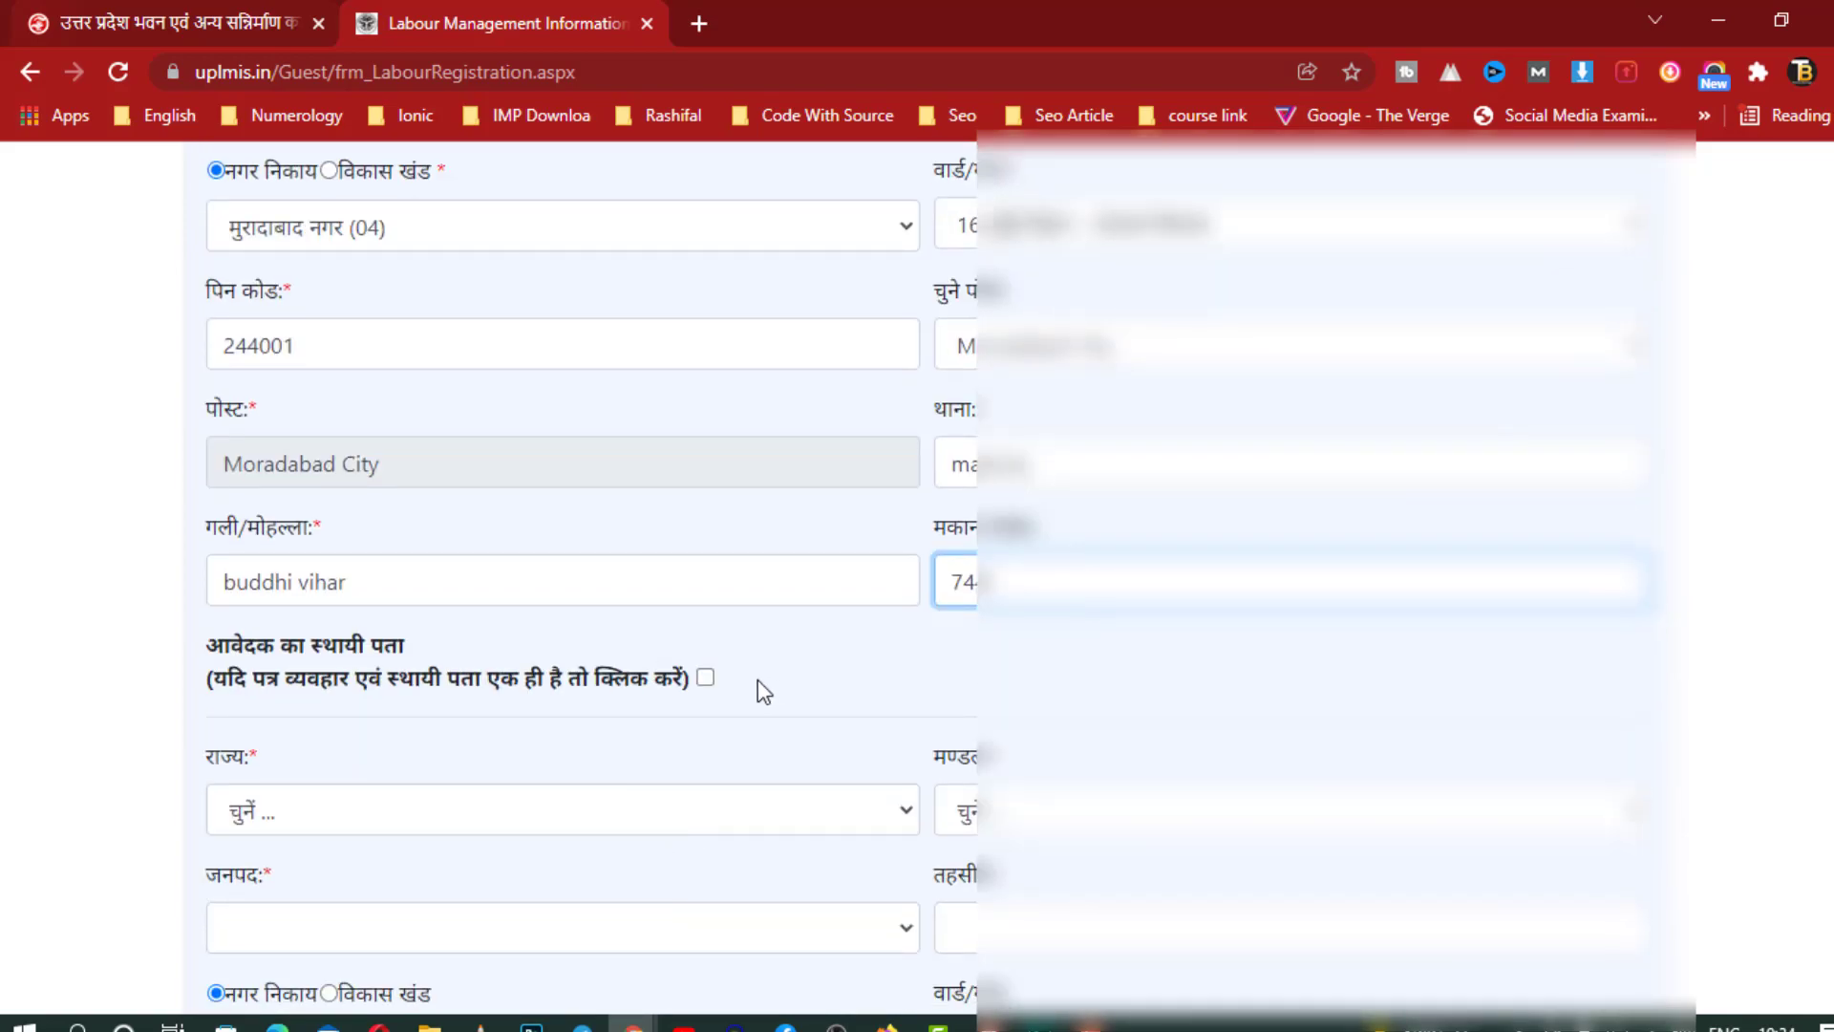
left_click(705, 676)
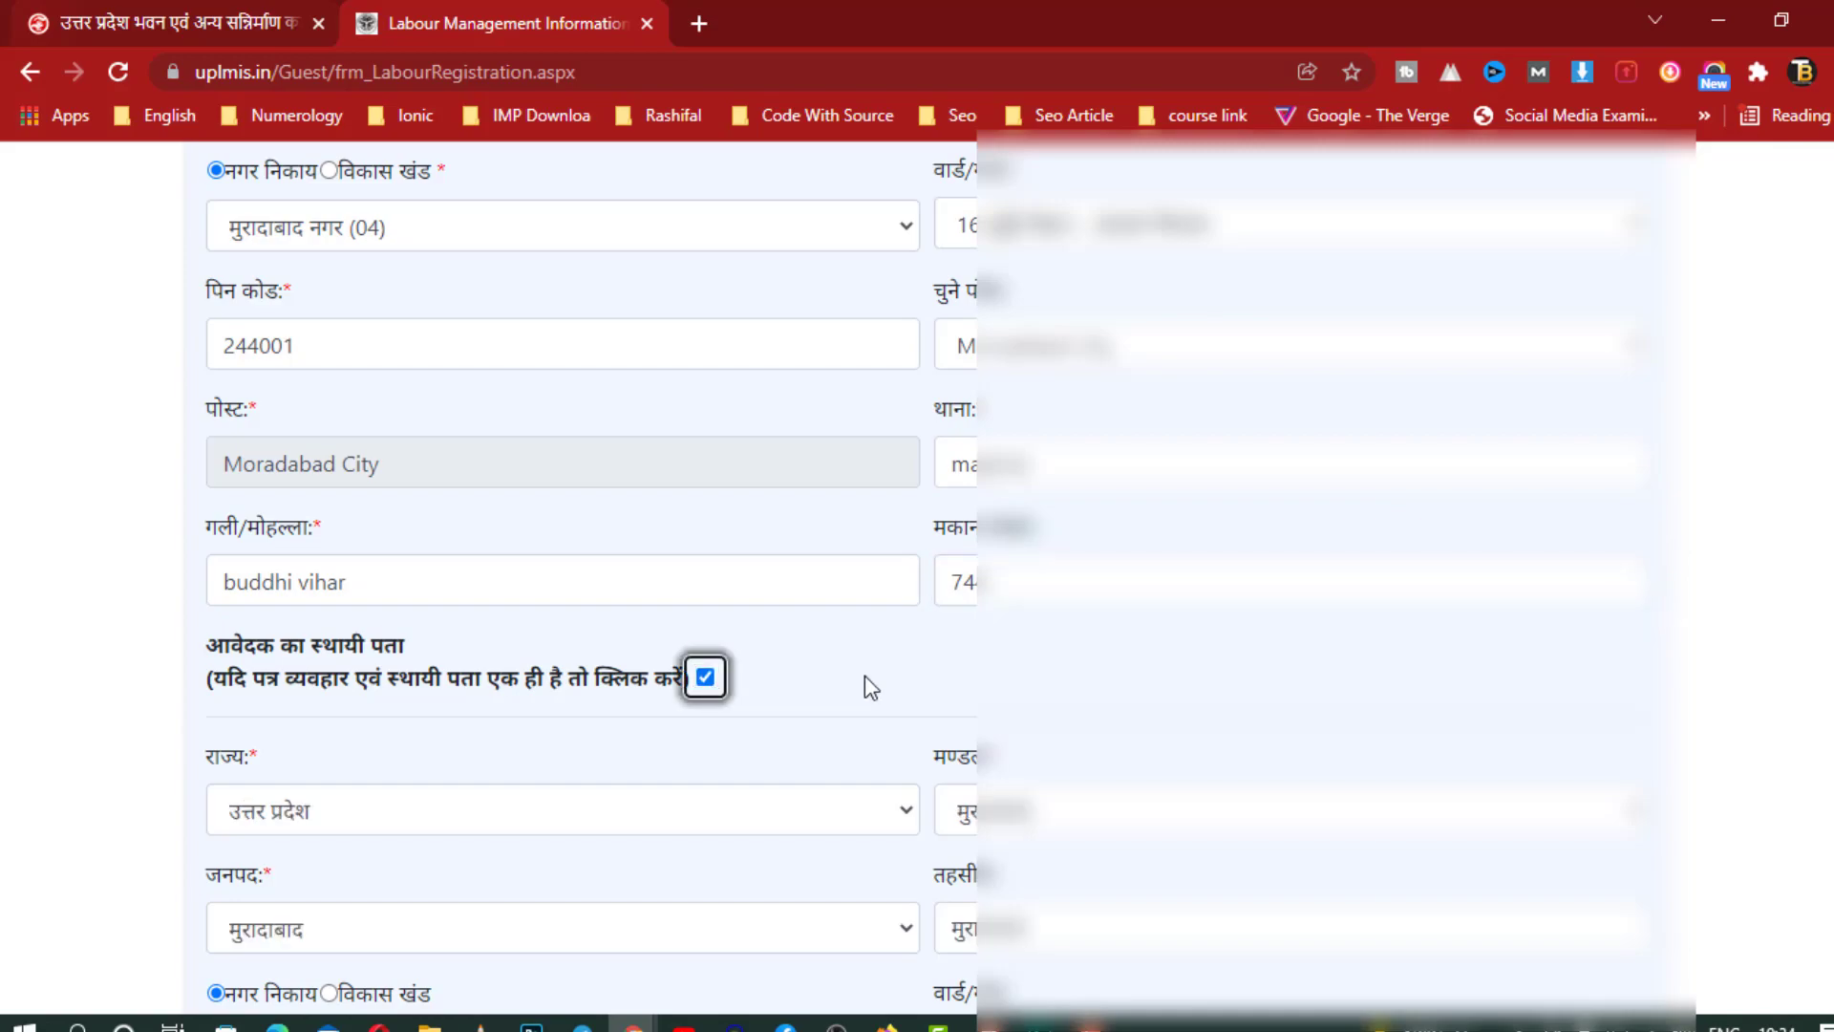
Enter 90 as the days of construction work done in the last 12 months
scroll(863, 674, "down", 4)
scroll(865, 677, "down", 5)
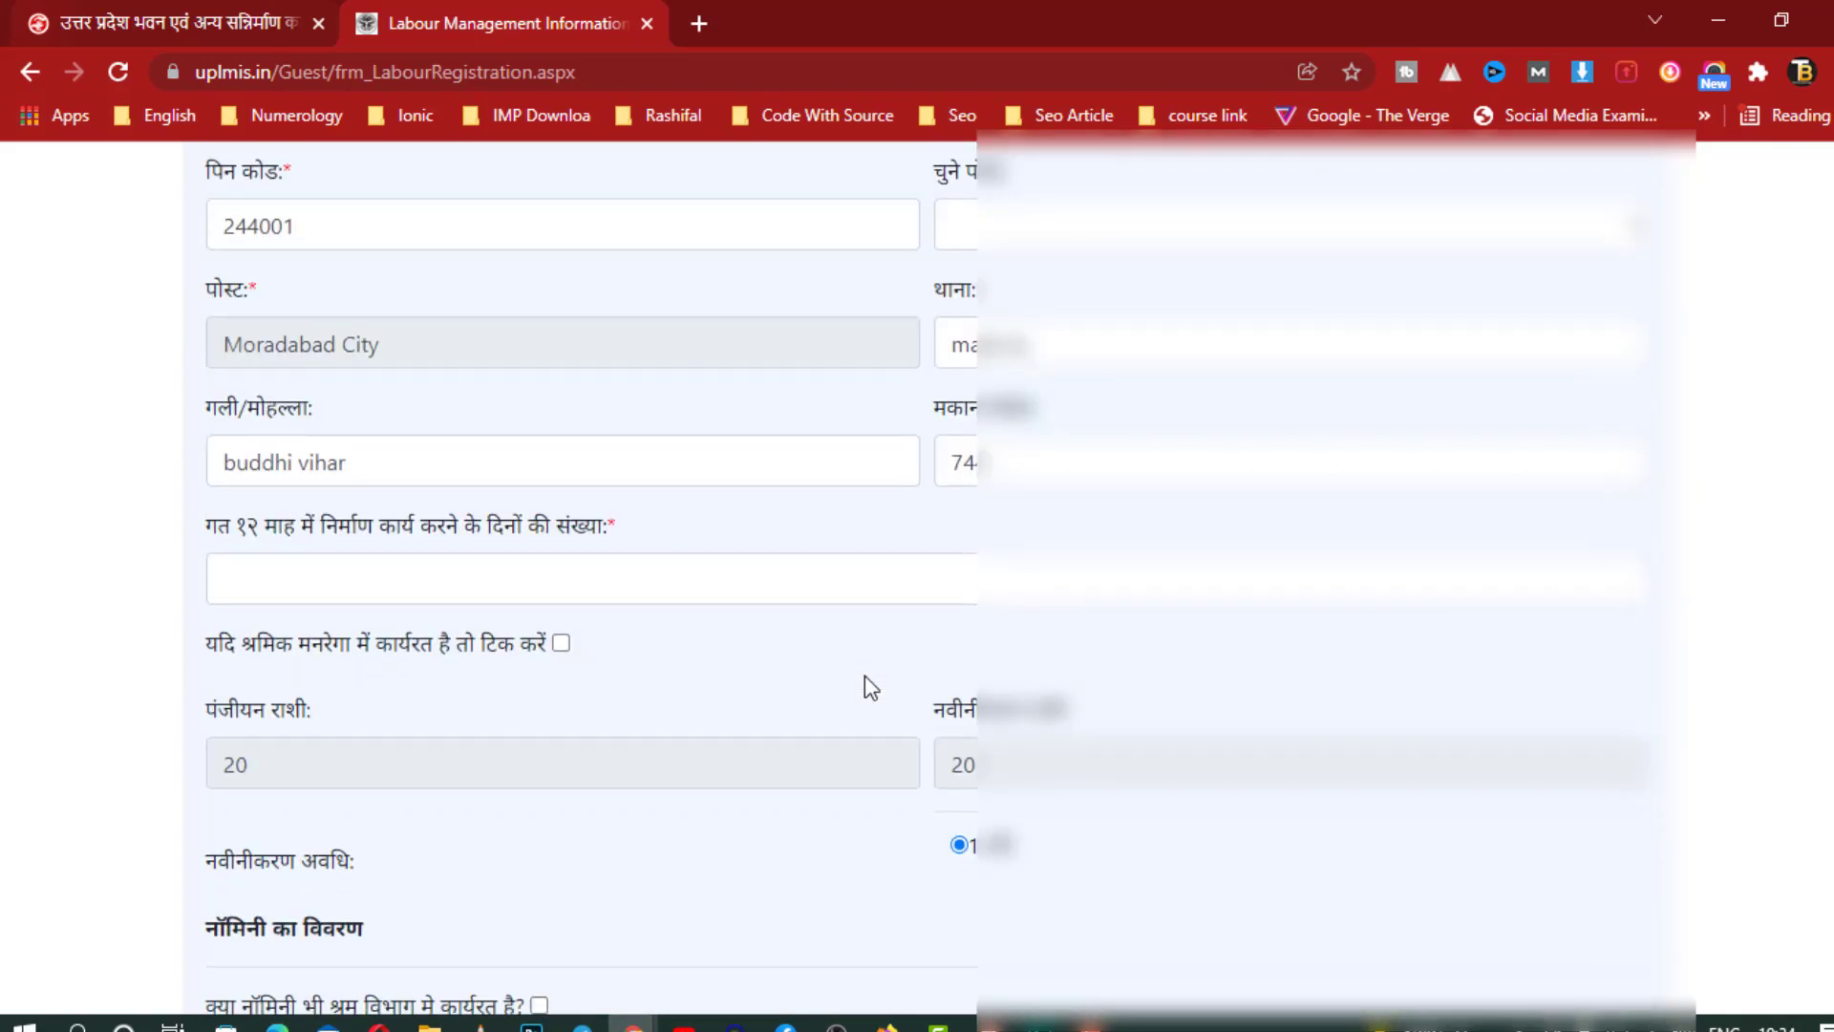
scroll(864, 676, "up", 4)
scroll(864, 674, "down", 4)
left_click(548, 584)
type("90")
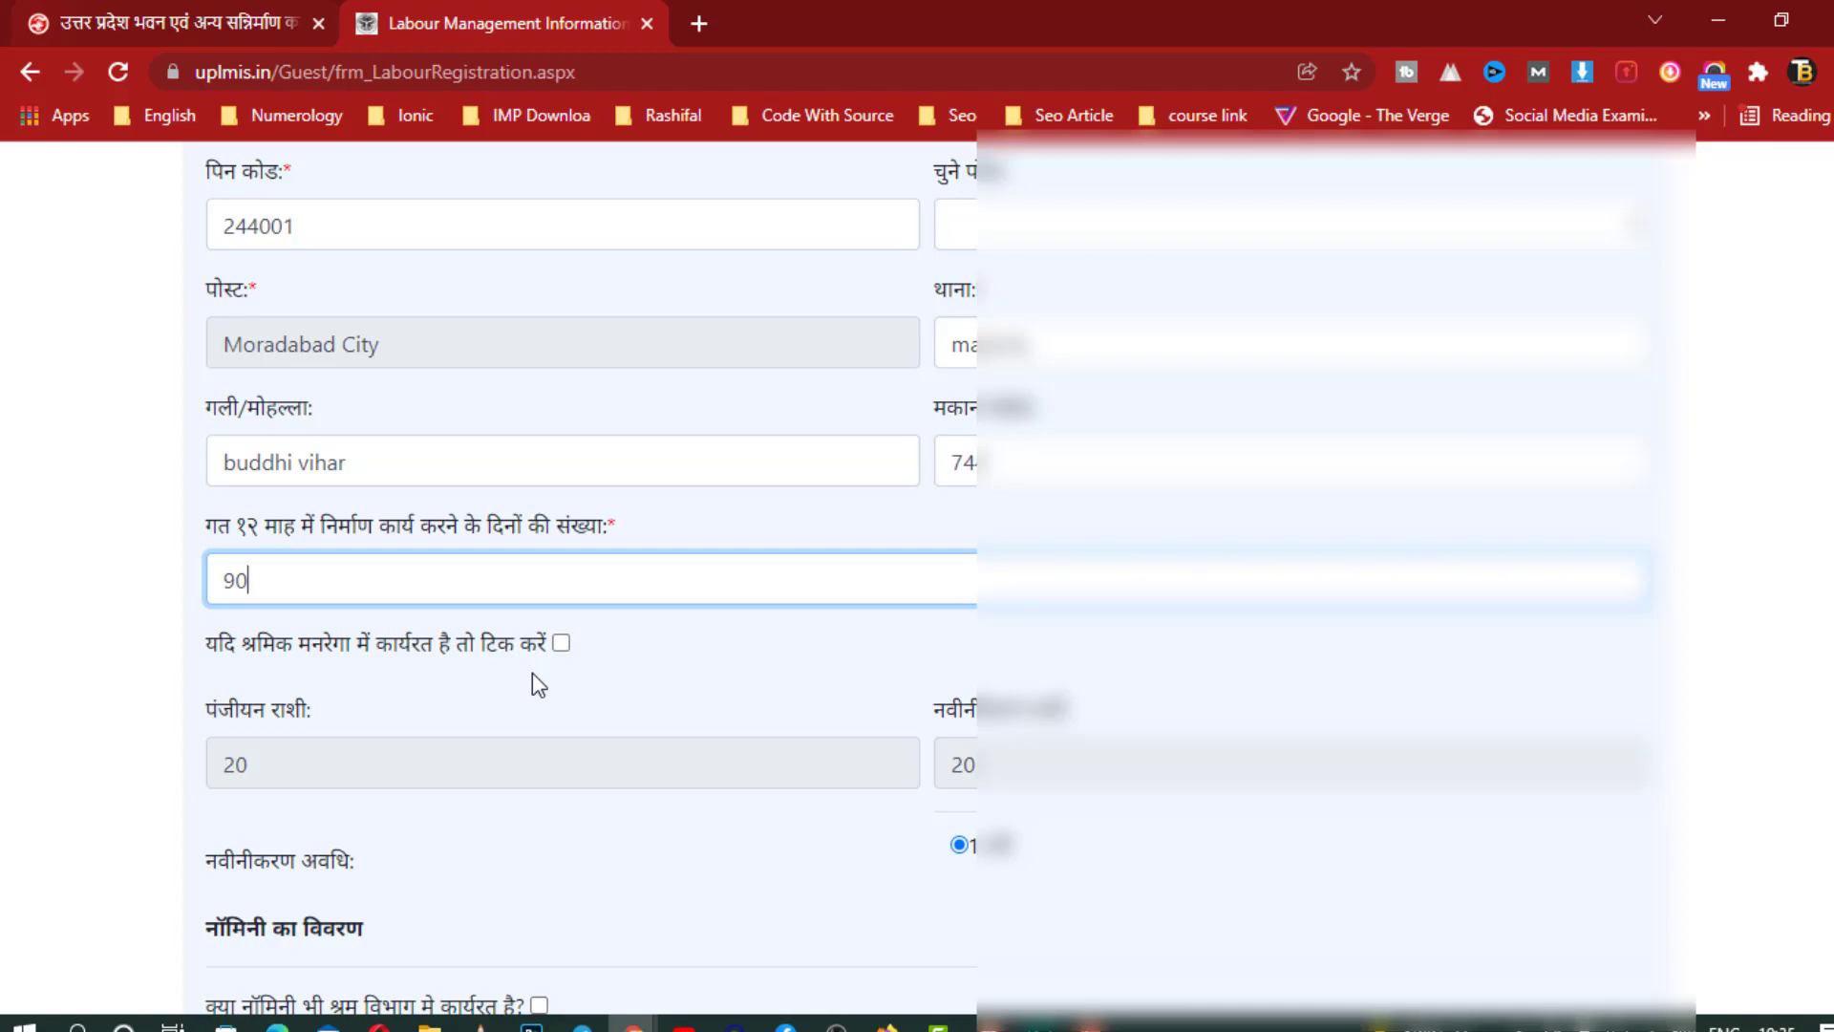
Leave the MGNREGA employment option unticked and scroll down to the nominee details
left_click(561, 645)
left_click(561, 646)
scroll(663, 663, "down", 3)
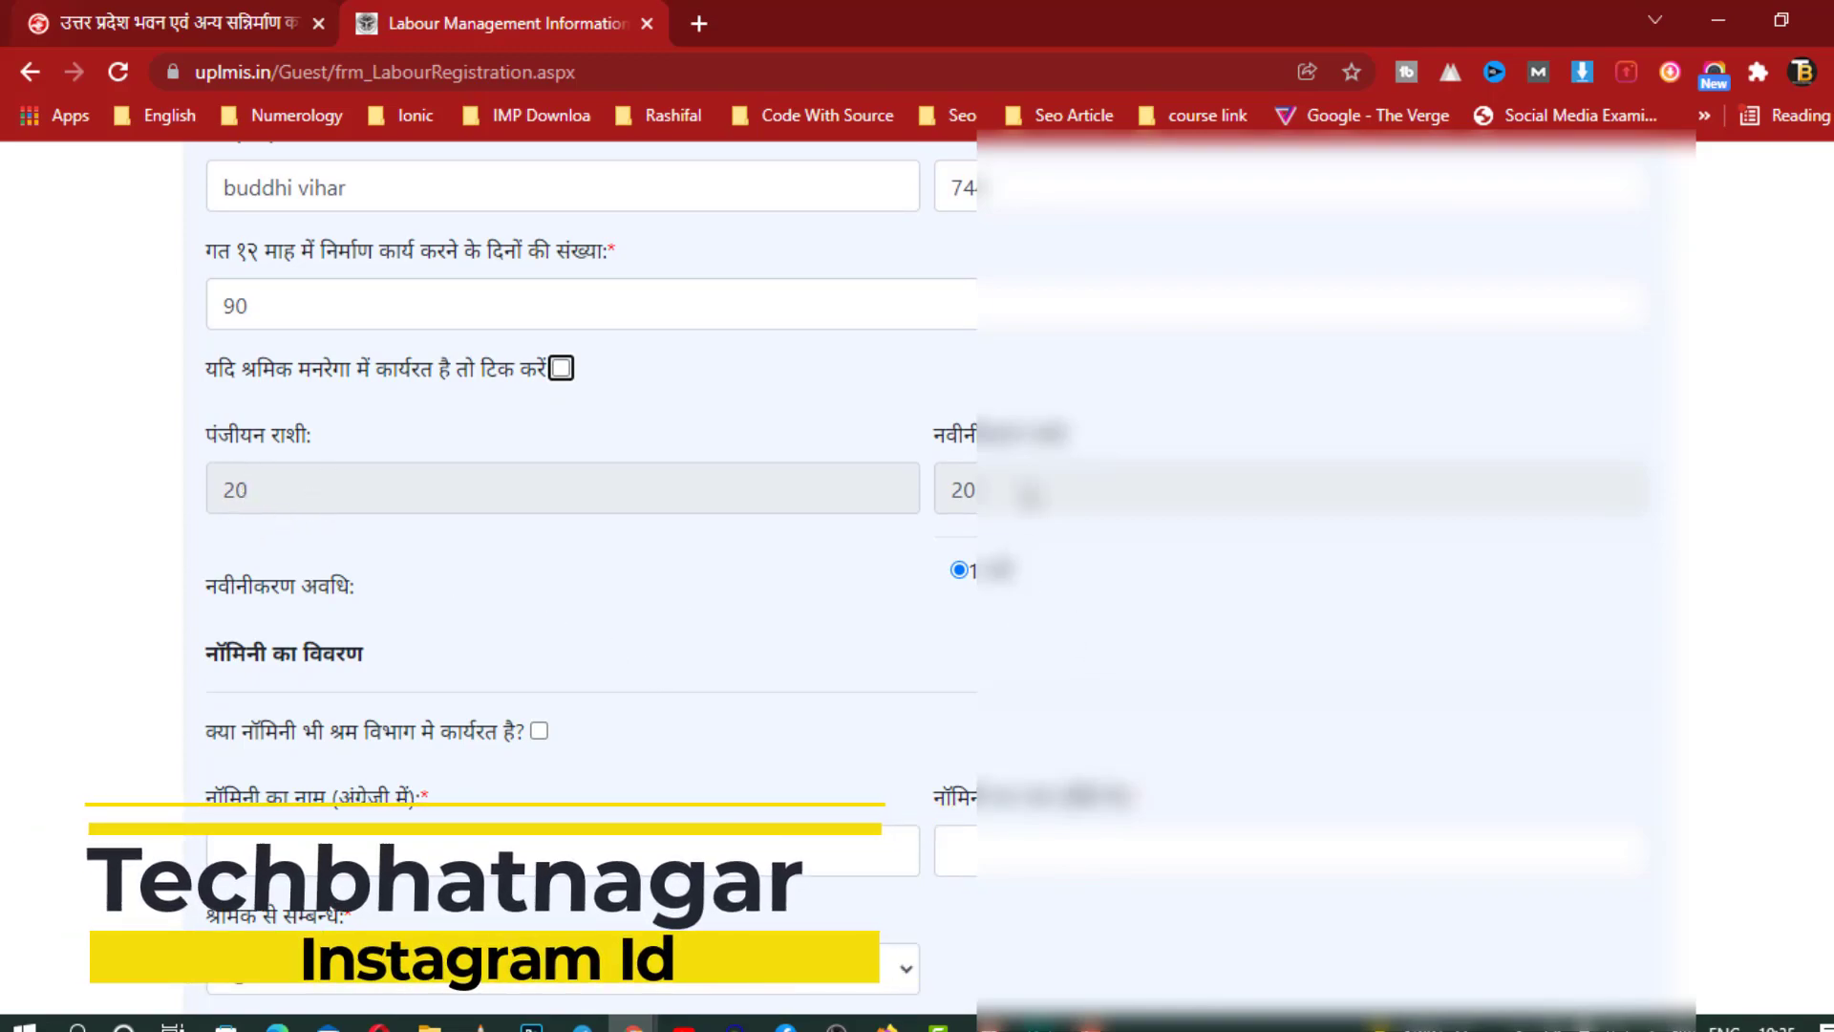
scroll(1071, 619, "down", 1)
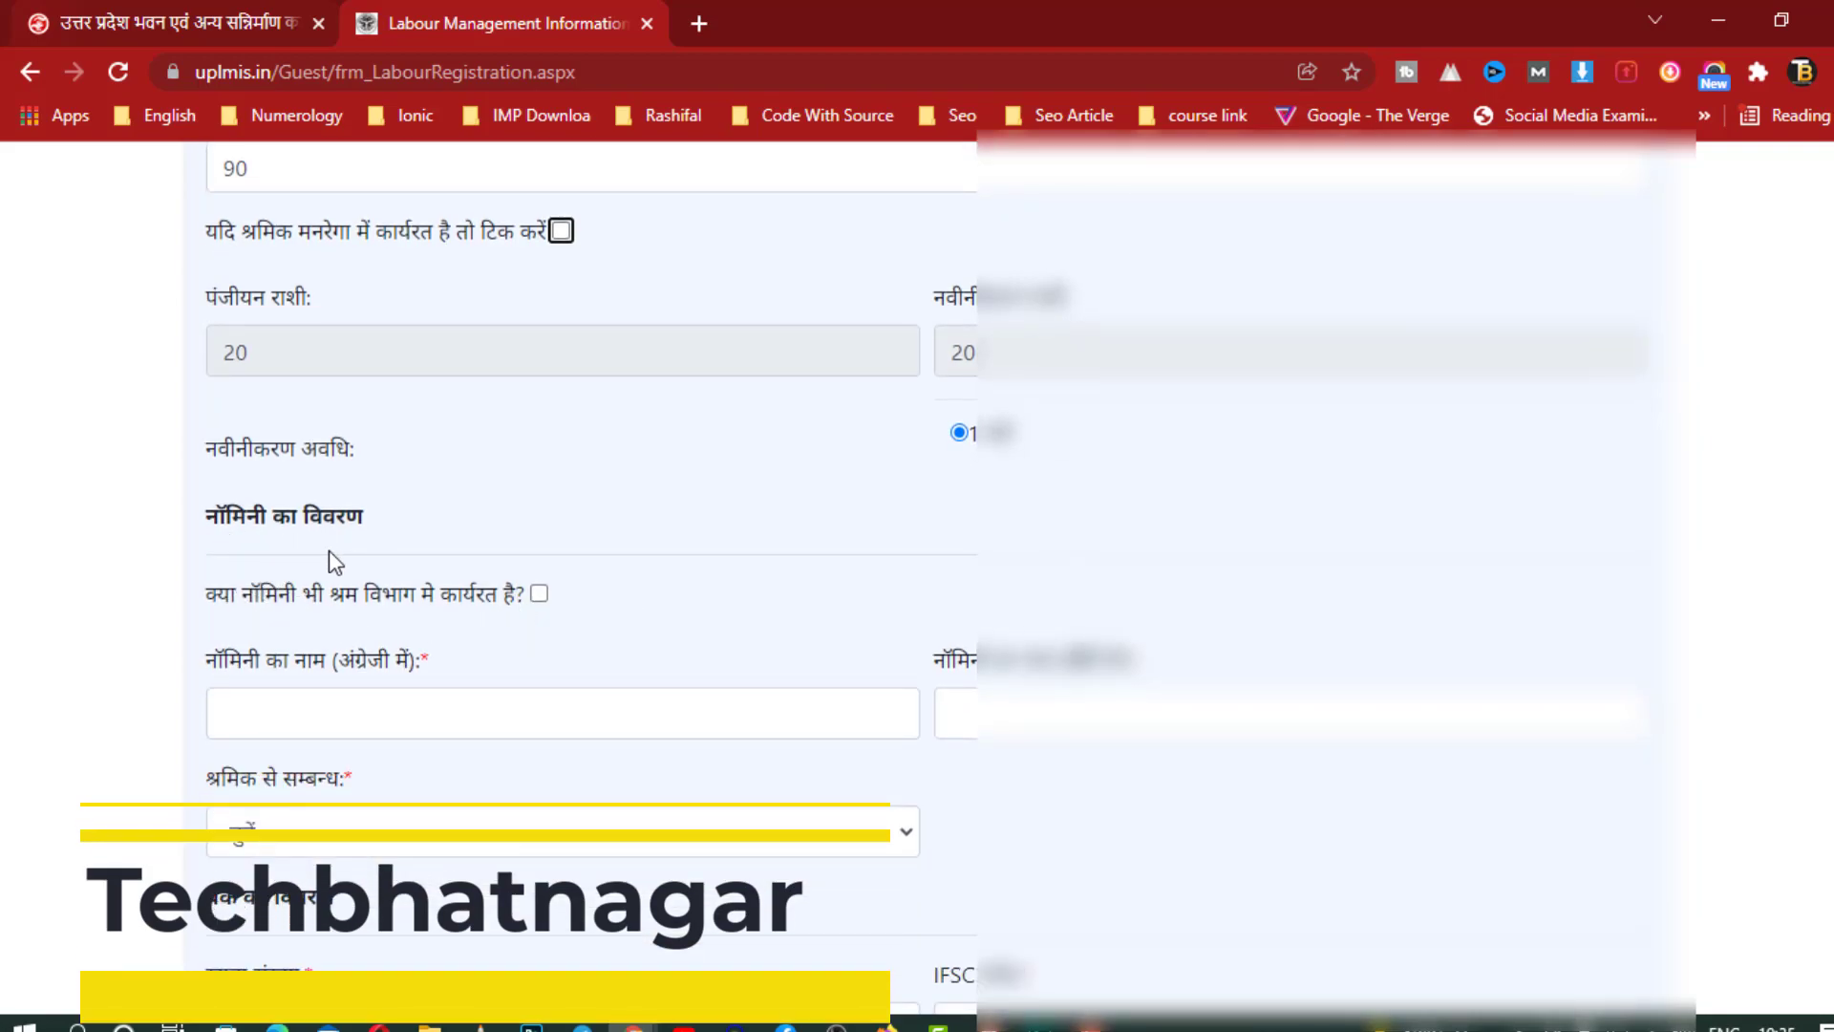
Enter the nominee's name in English and move to the Hindi name field
left_click(373, 715)
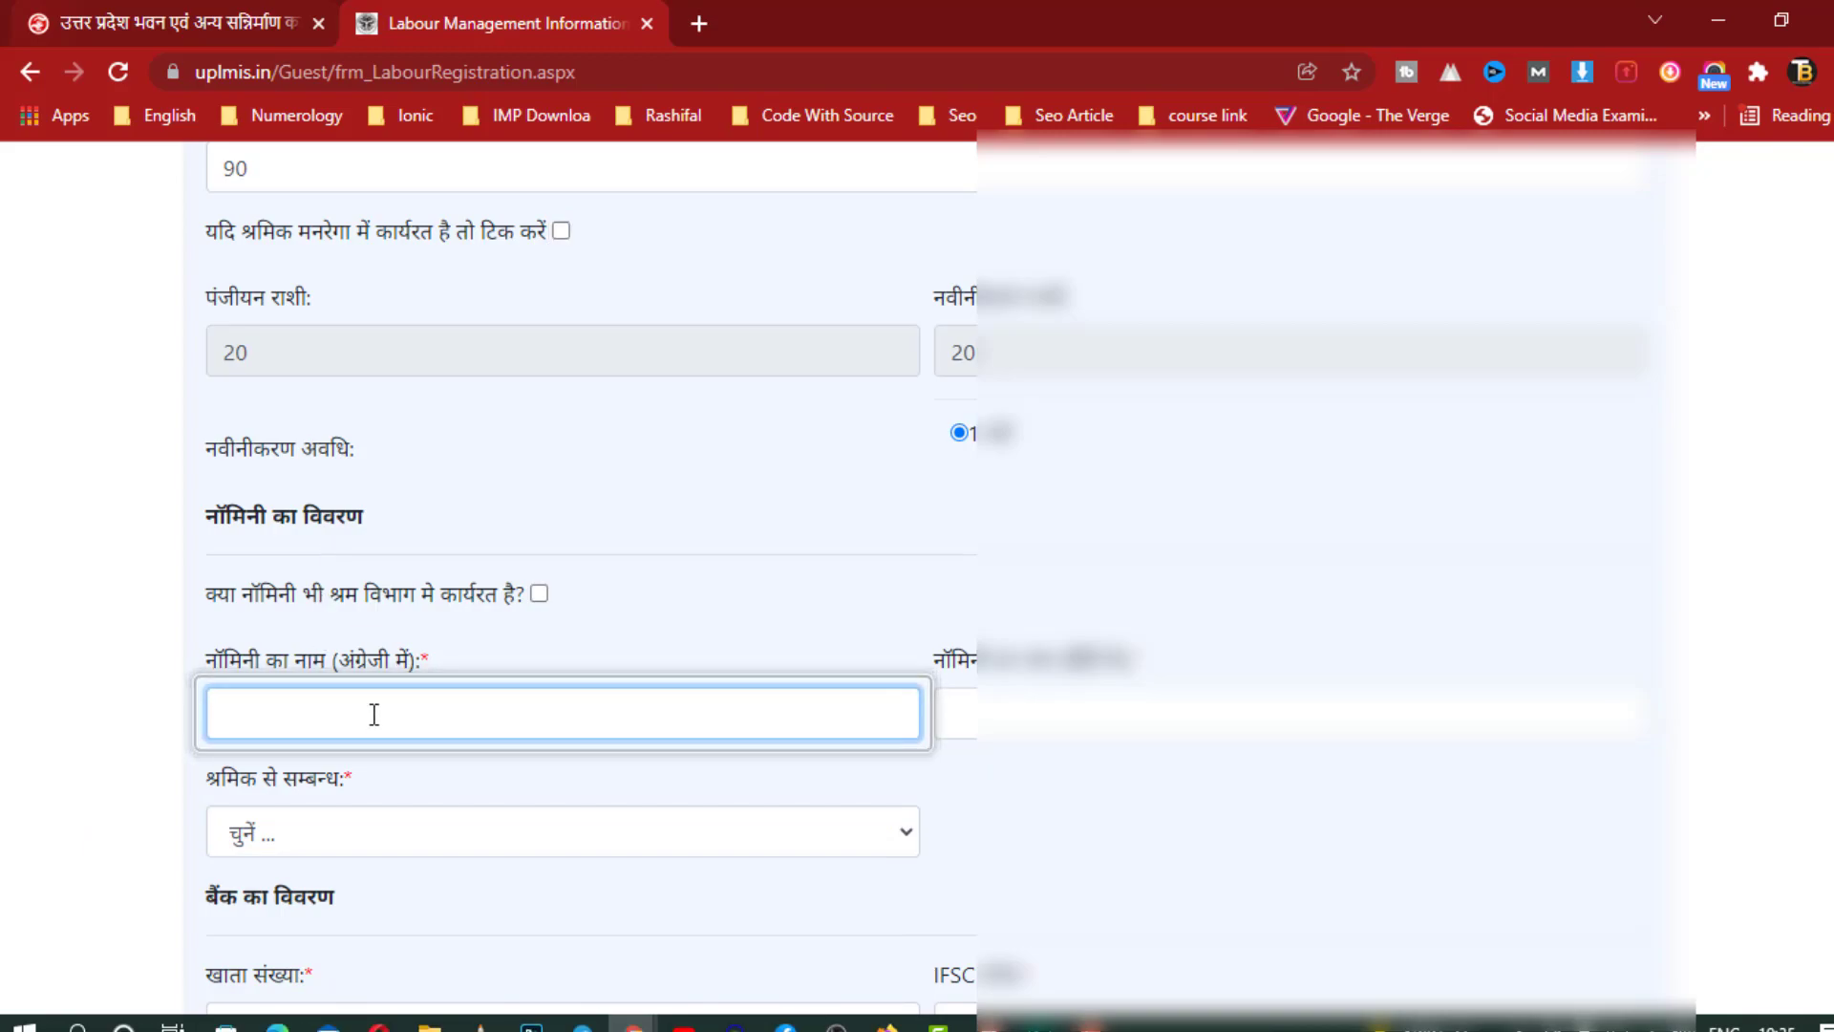
type("san")
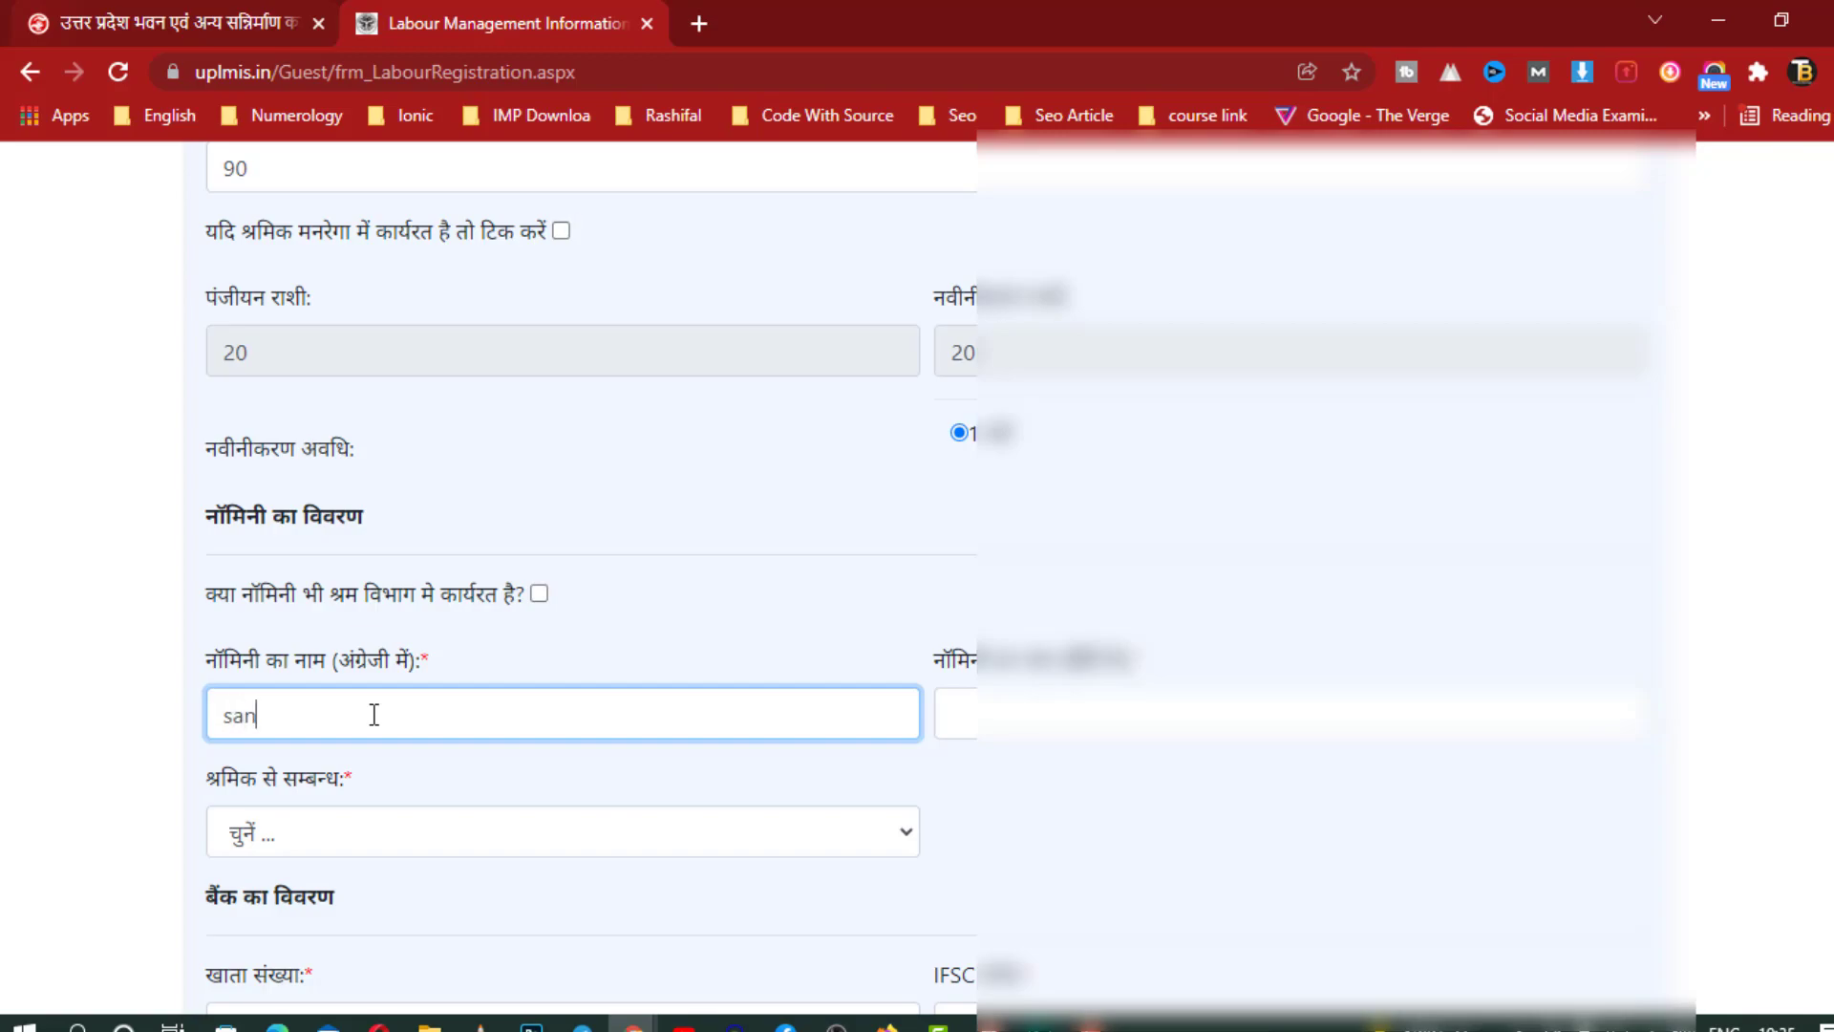
type("tosh")
key("Tab")
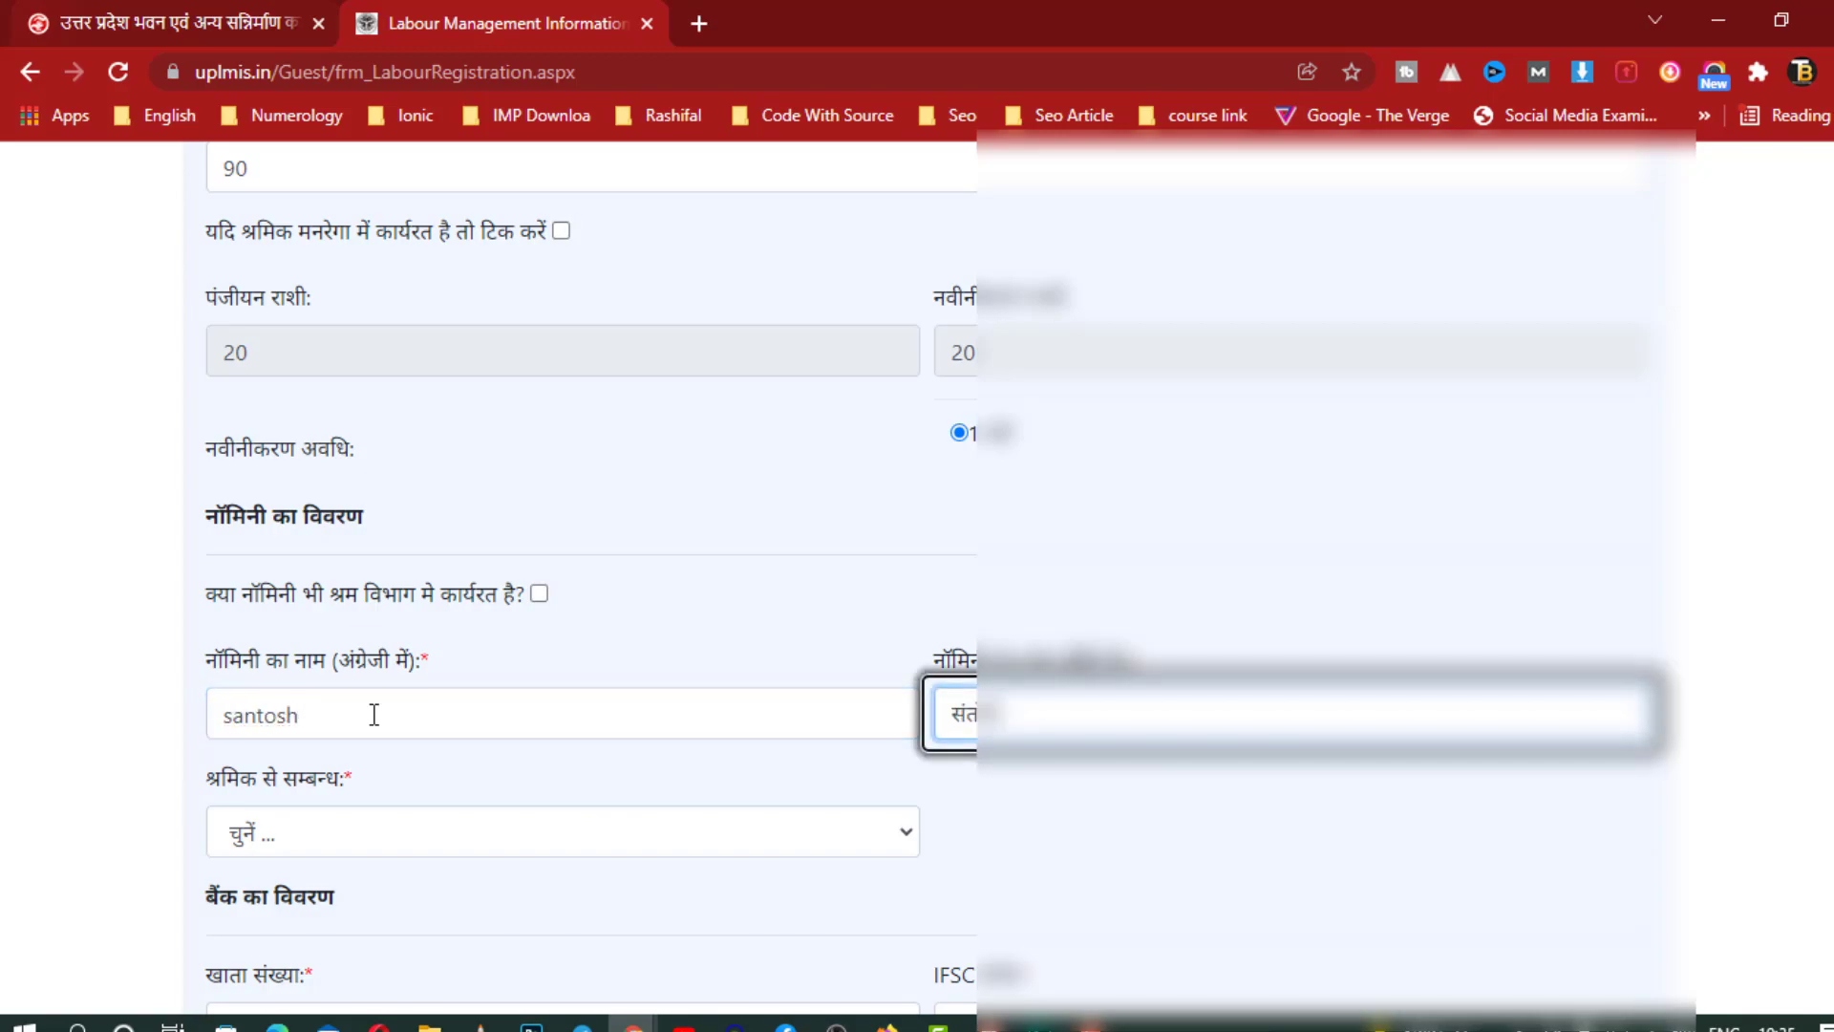
scroll(1075, 821, "down", 2)
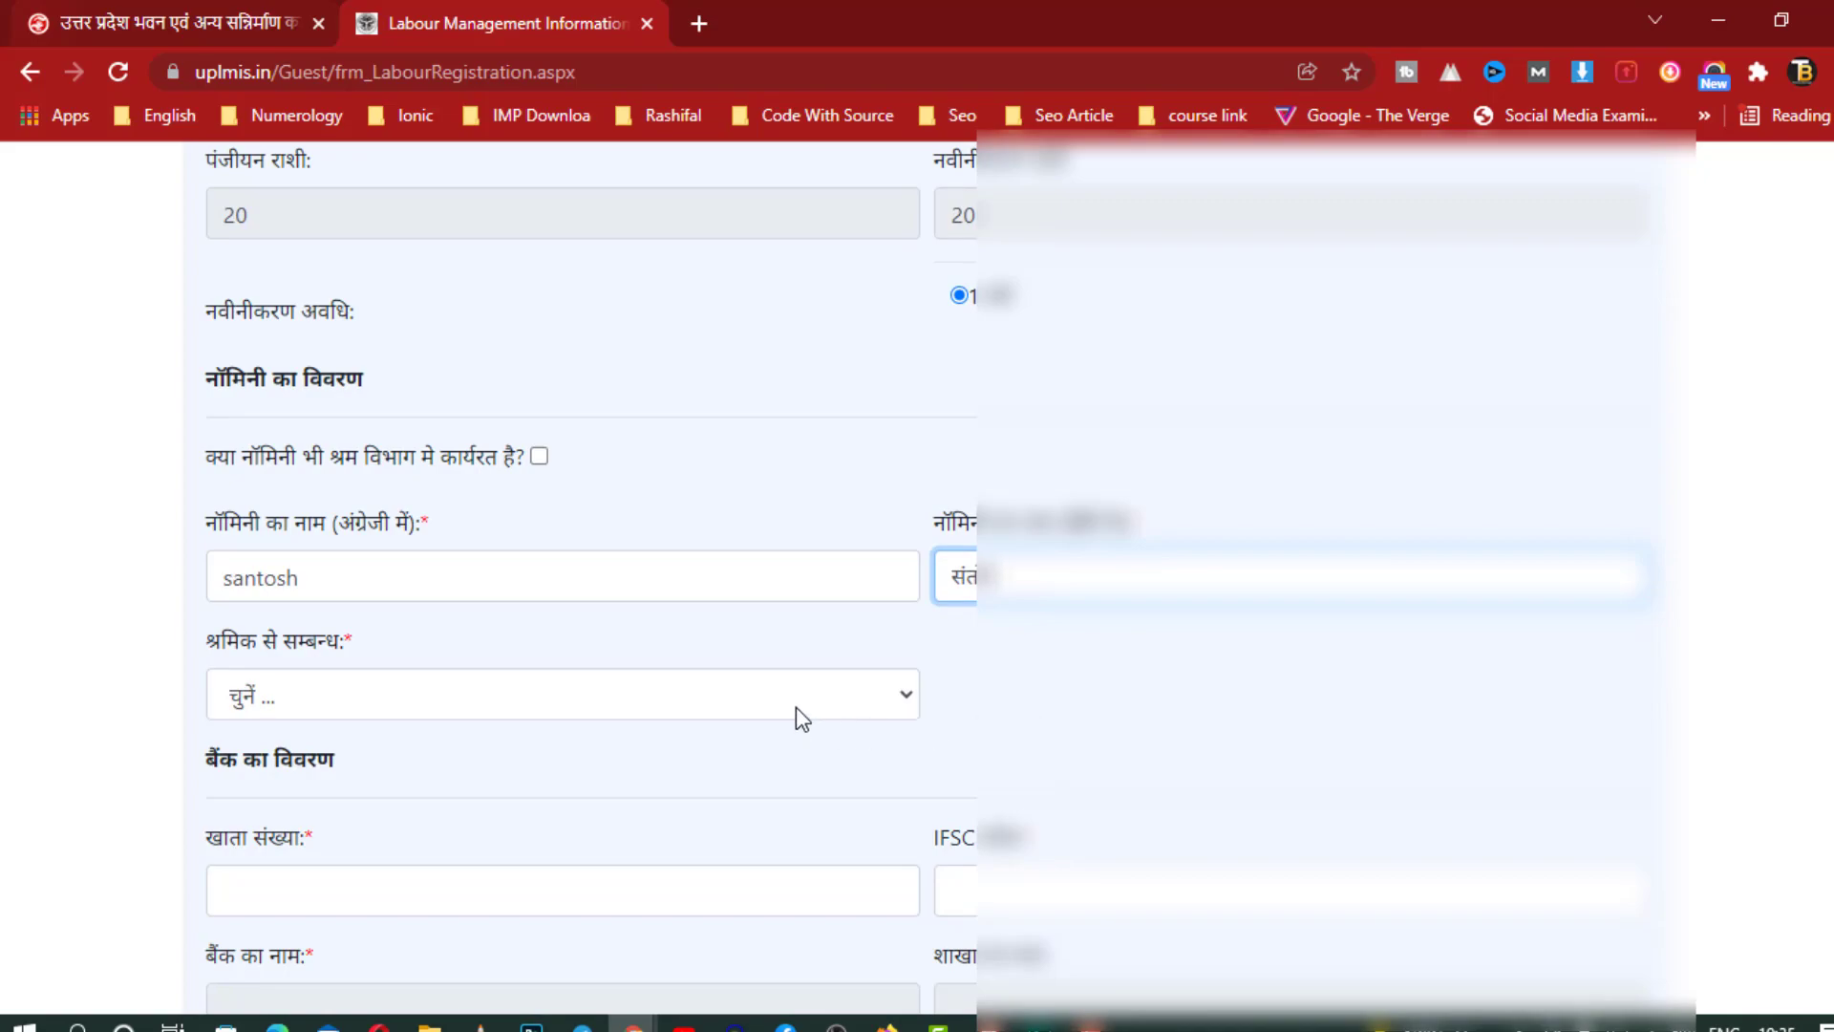
Set the nominee's relationship to the worker as पत्नी and scroll down to the bank details
left_click(795, 707)
left_click(561, 770)
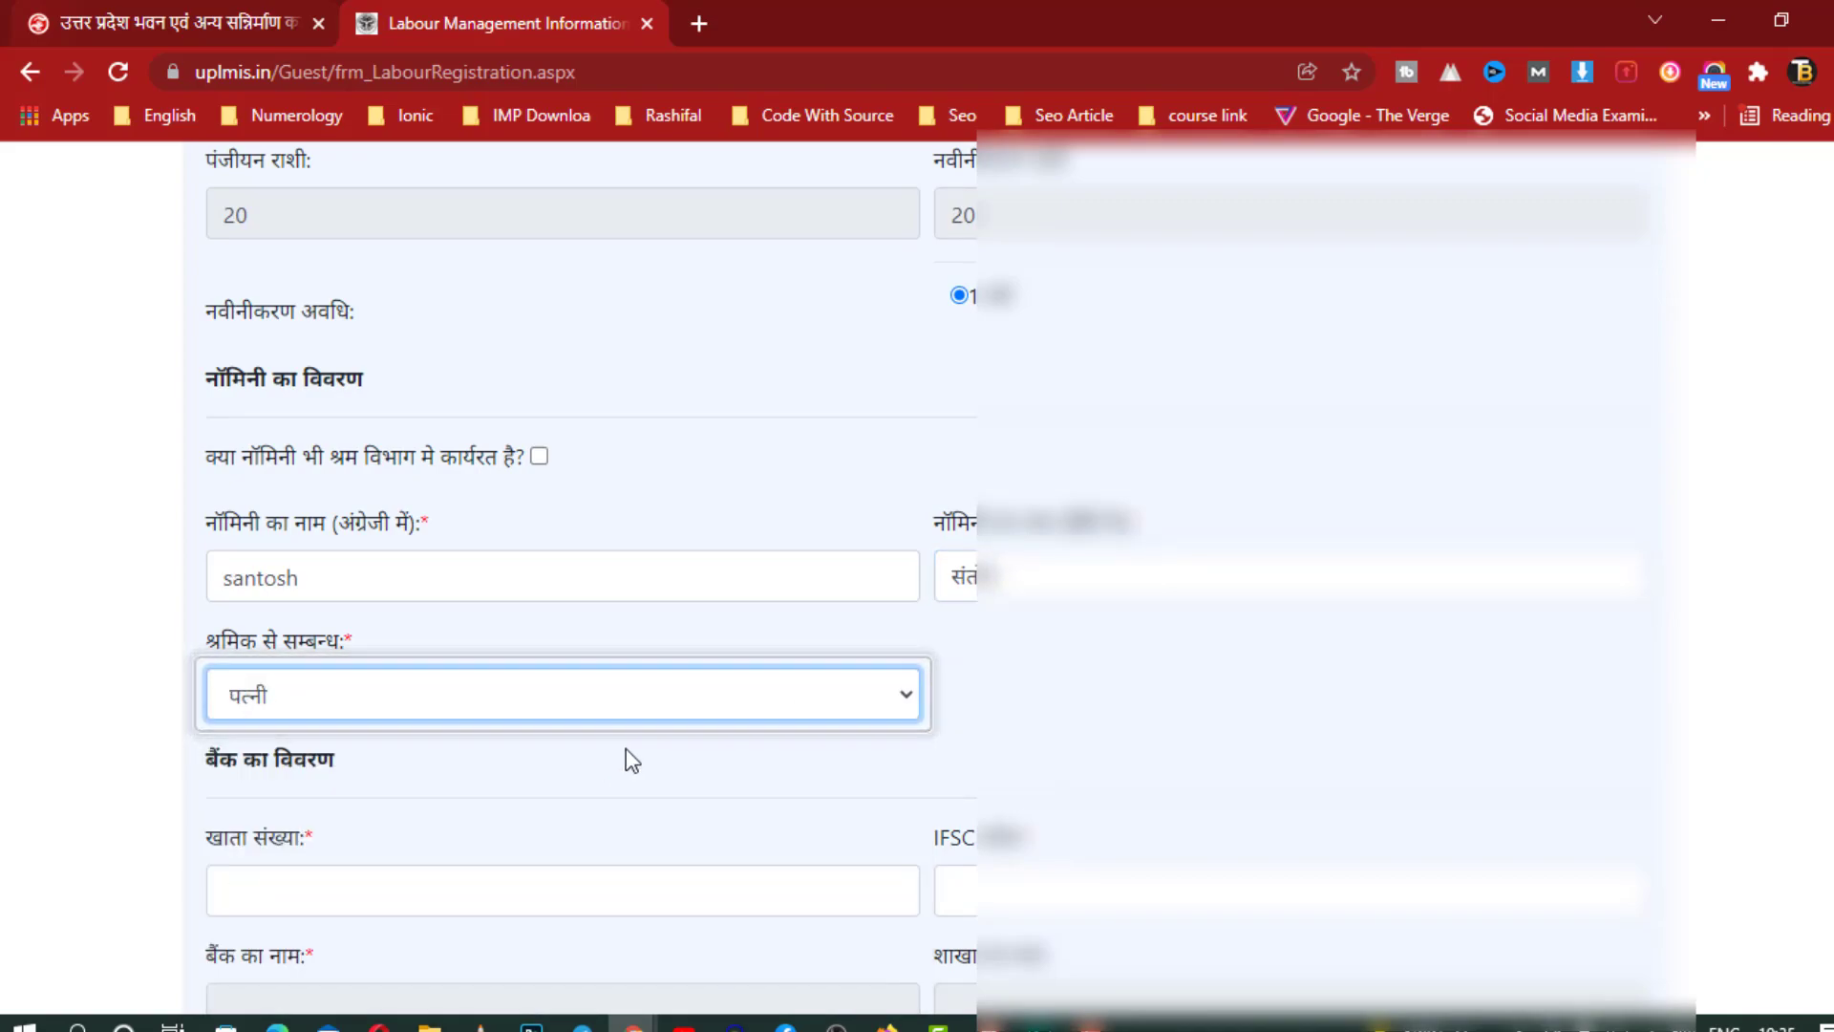
scroll(1002, 765, "down", 1)
scroll(943, 755, "down", 1)
scroll(533, 754, "down", 3)
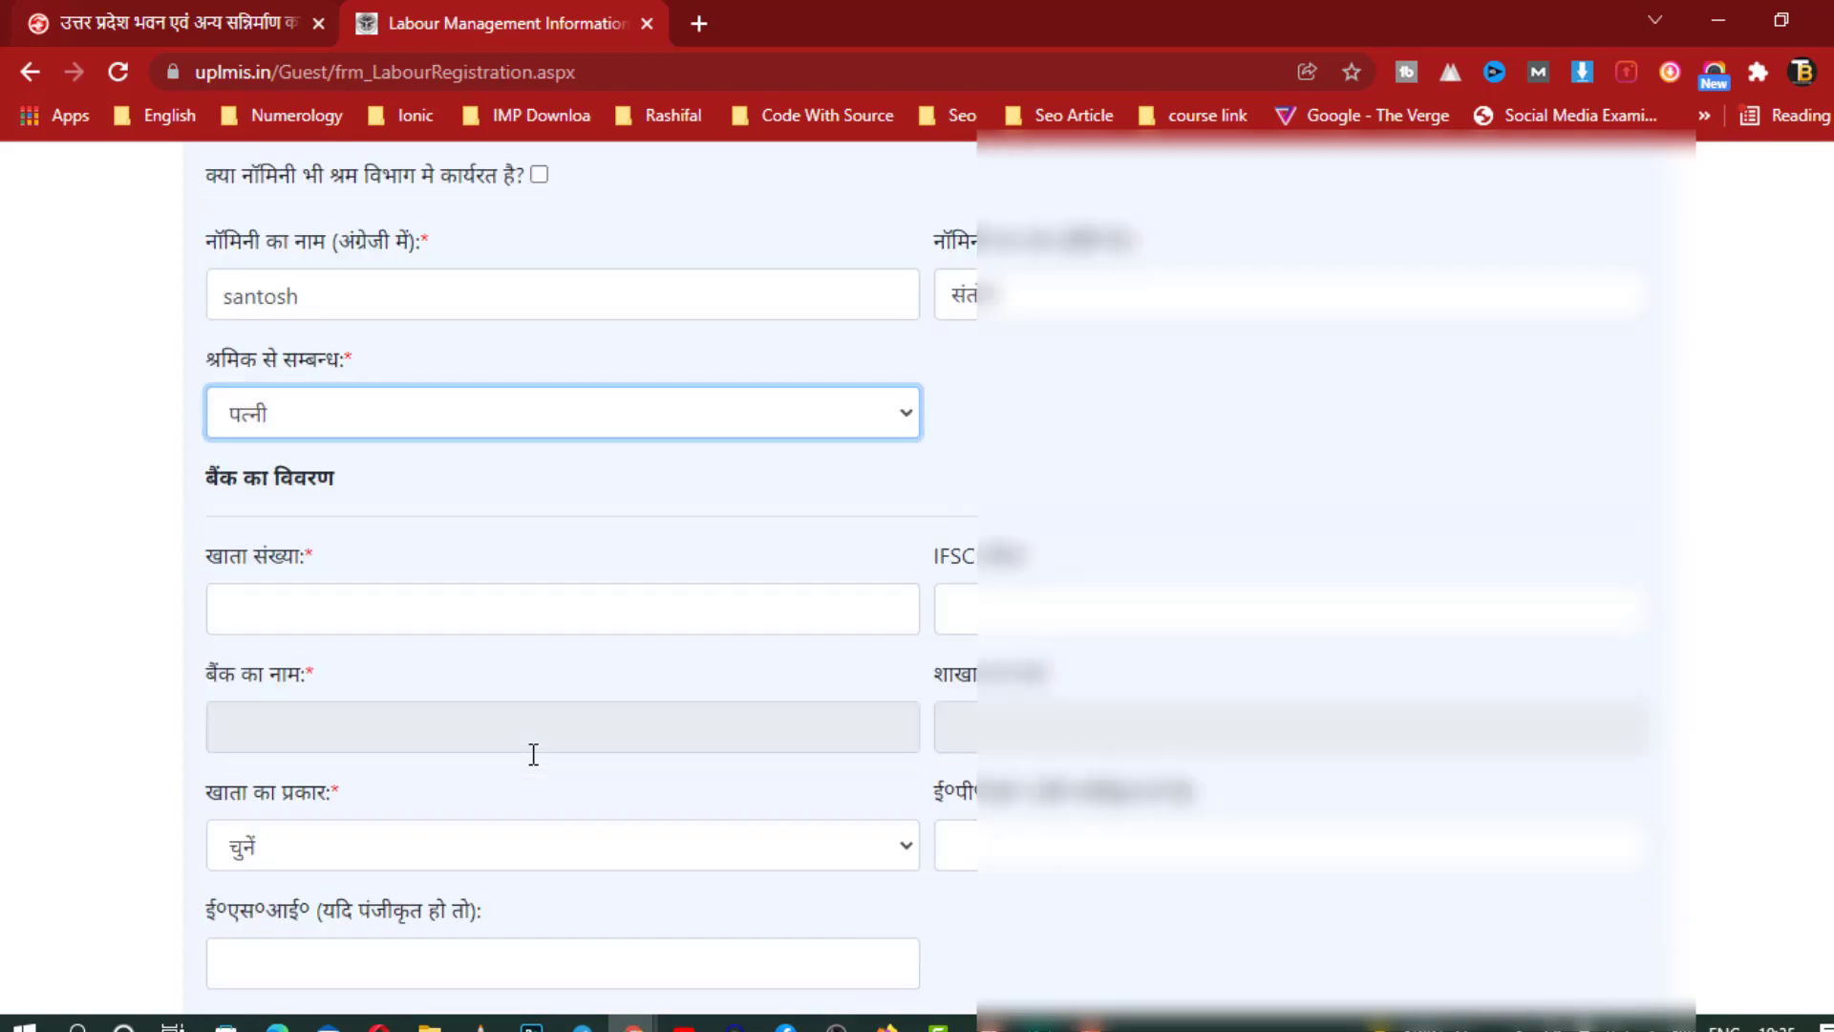
scroll(534, 759, "up", 1)
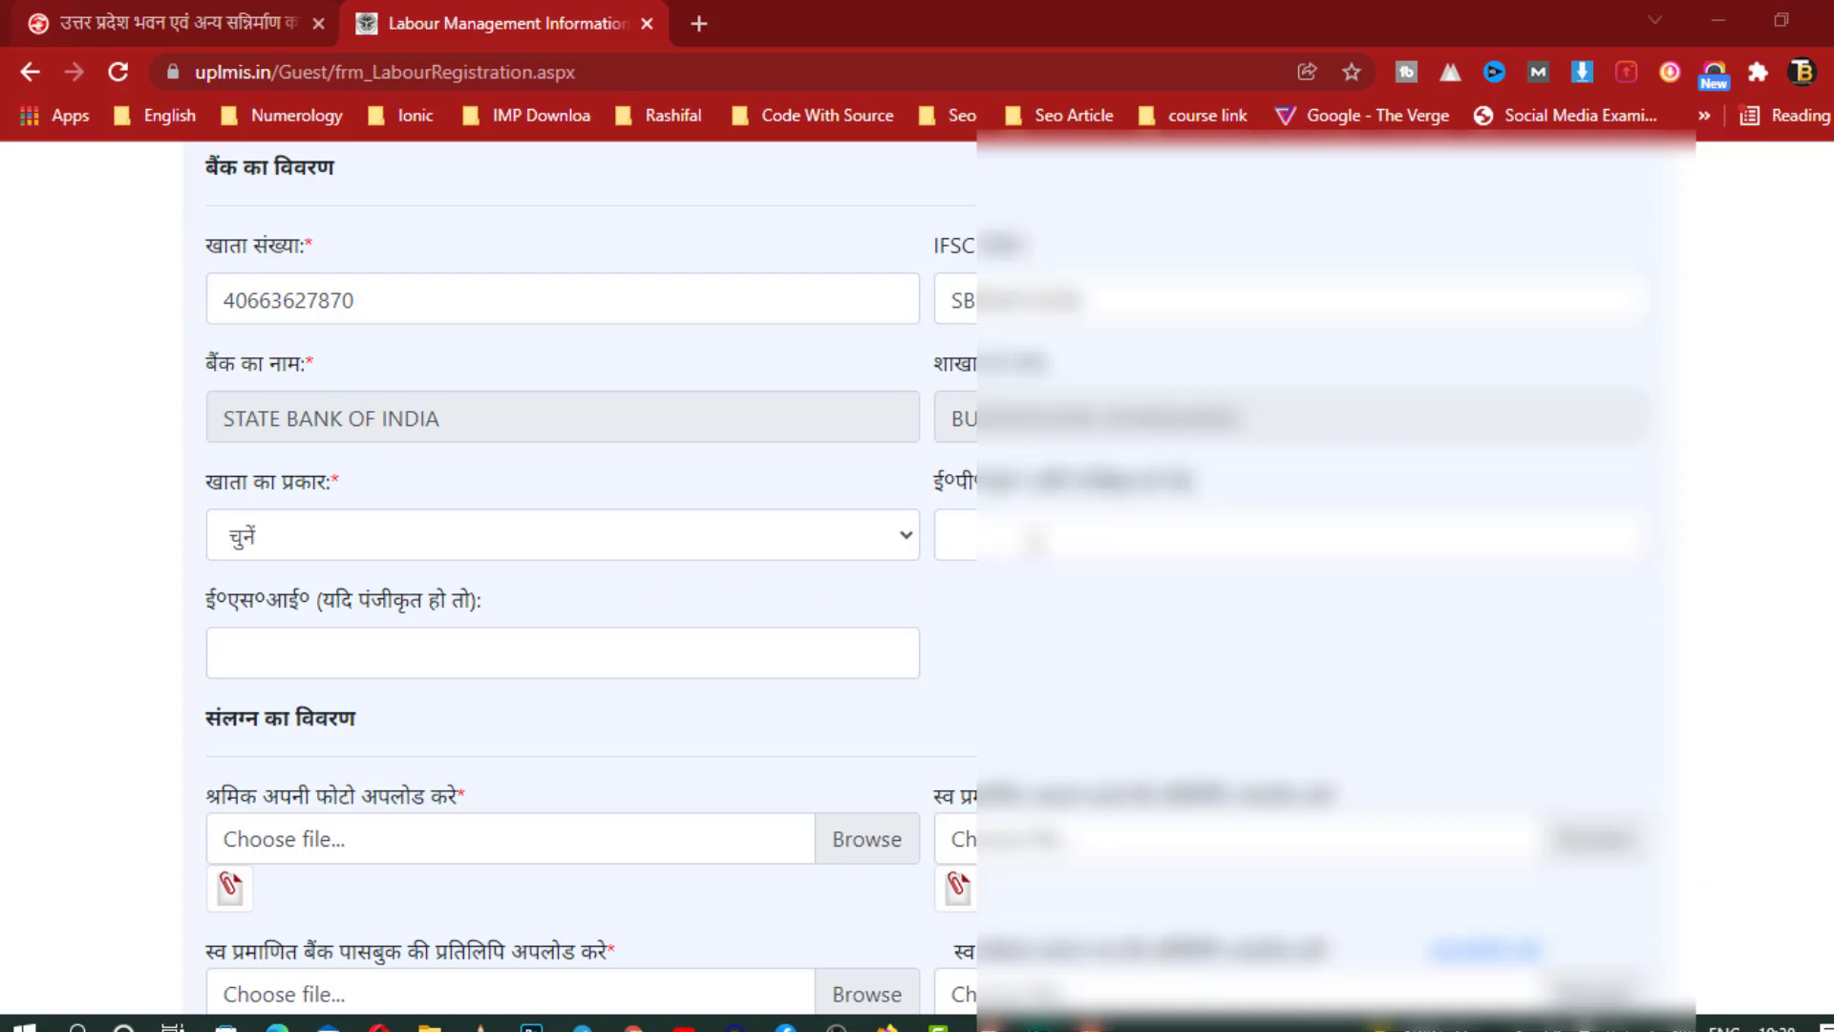
Choose बचत (savings) as the bank account type and scroll to the संलग्न का विवरण uploads
left_click(798, 541)
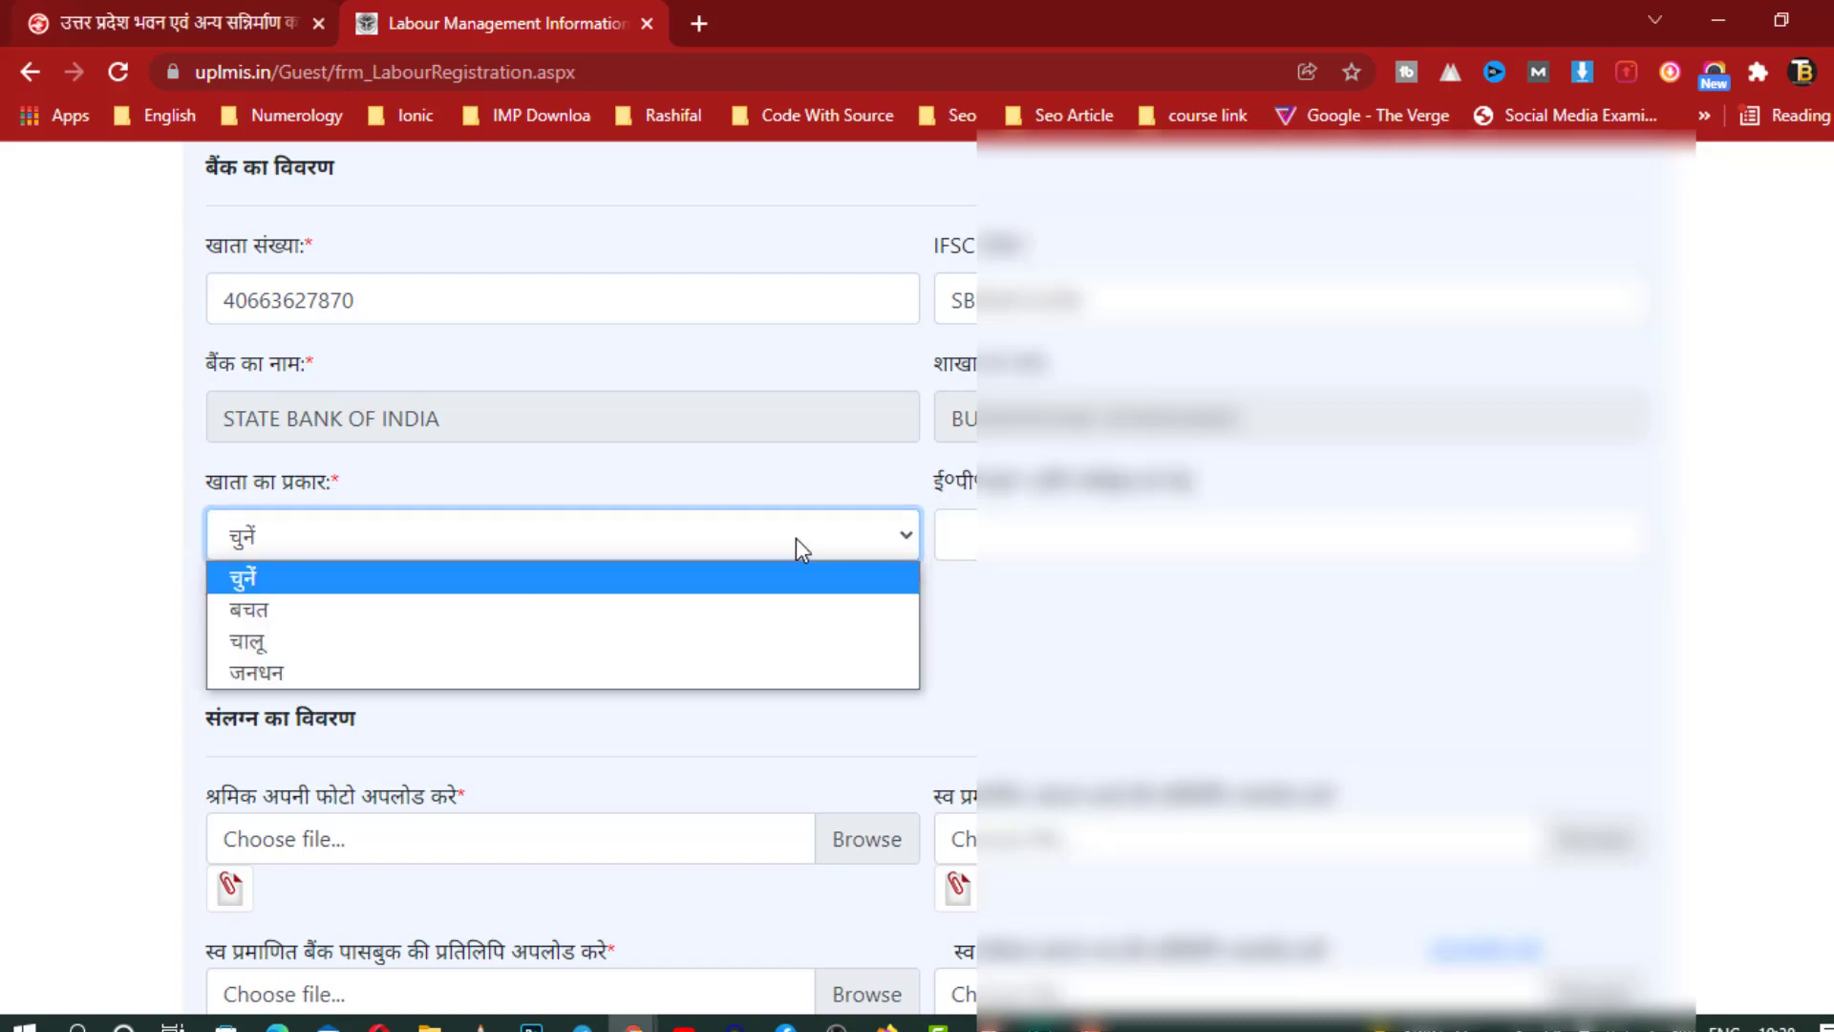
left_click(457, 624)
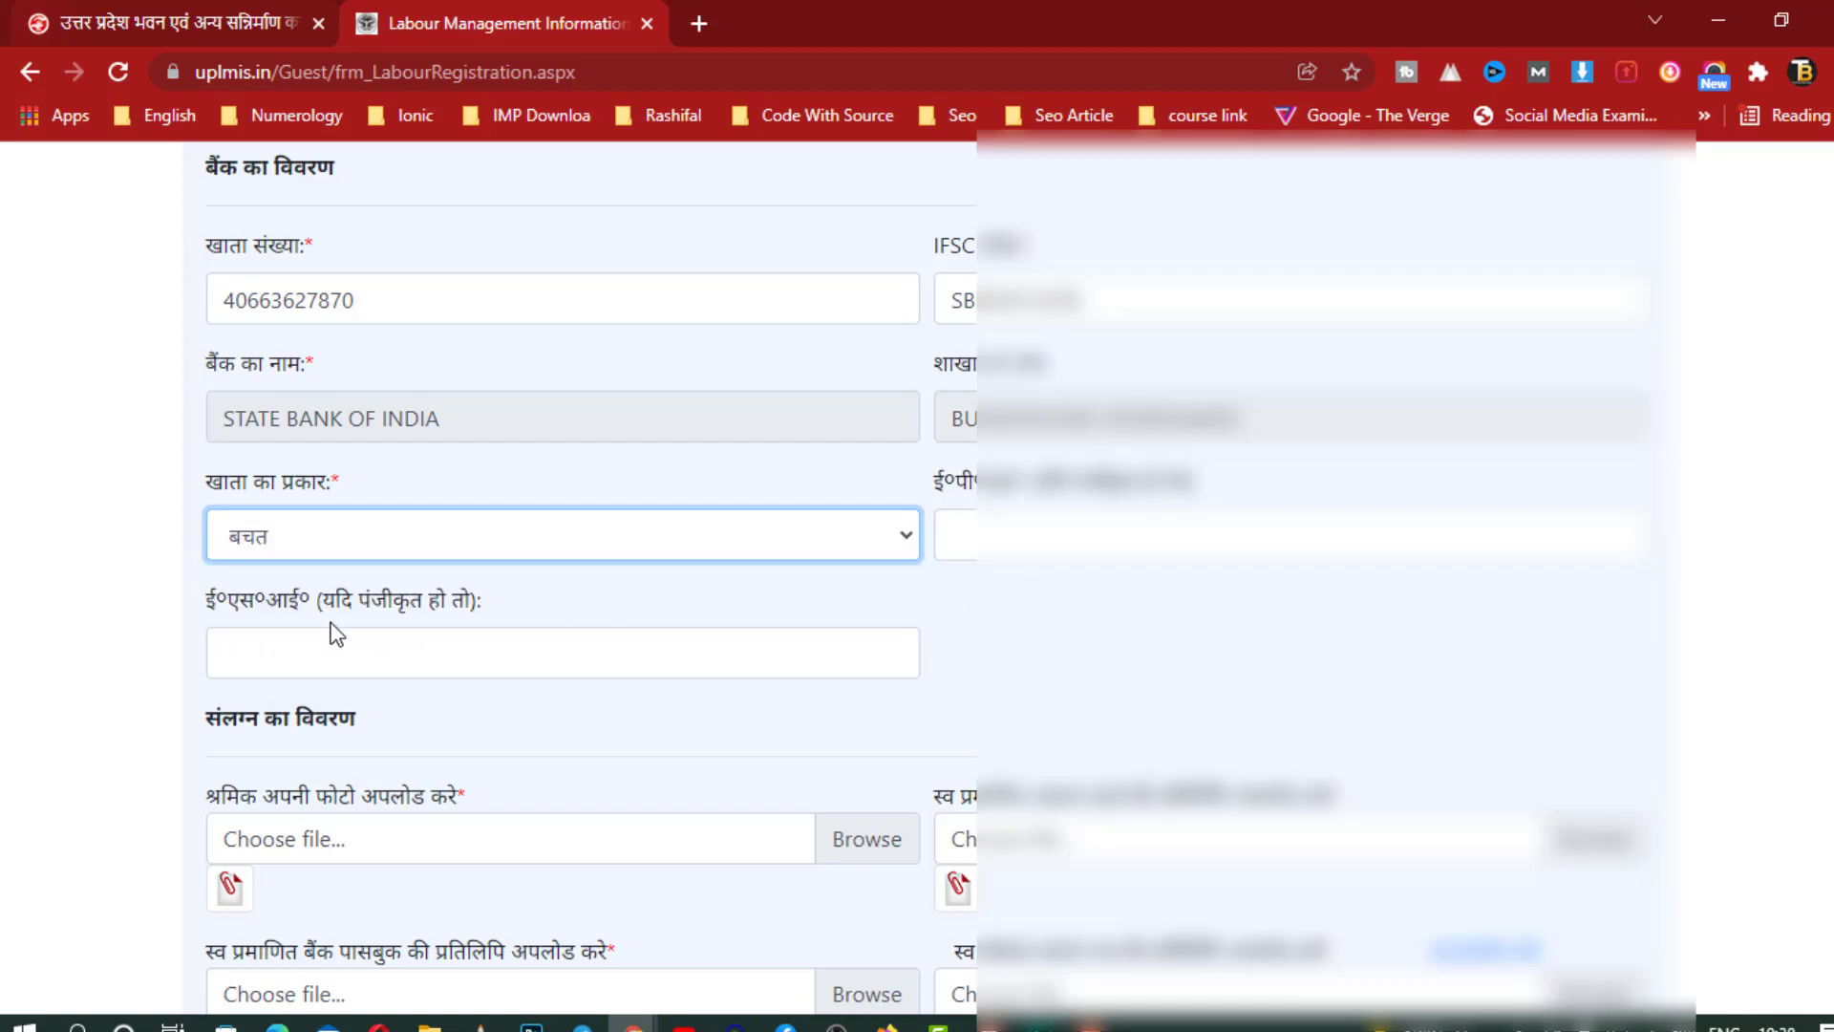
scroll(584, 597, "down", 3)
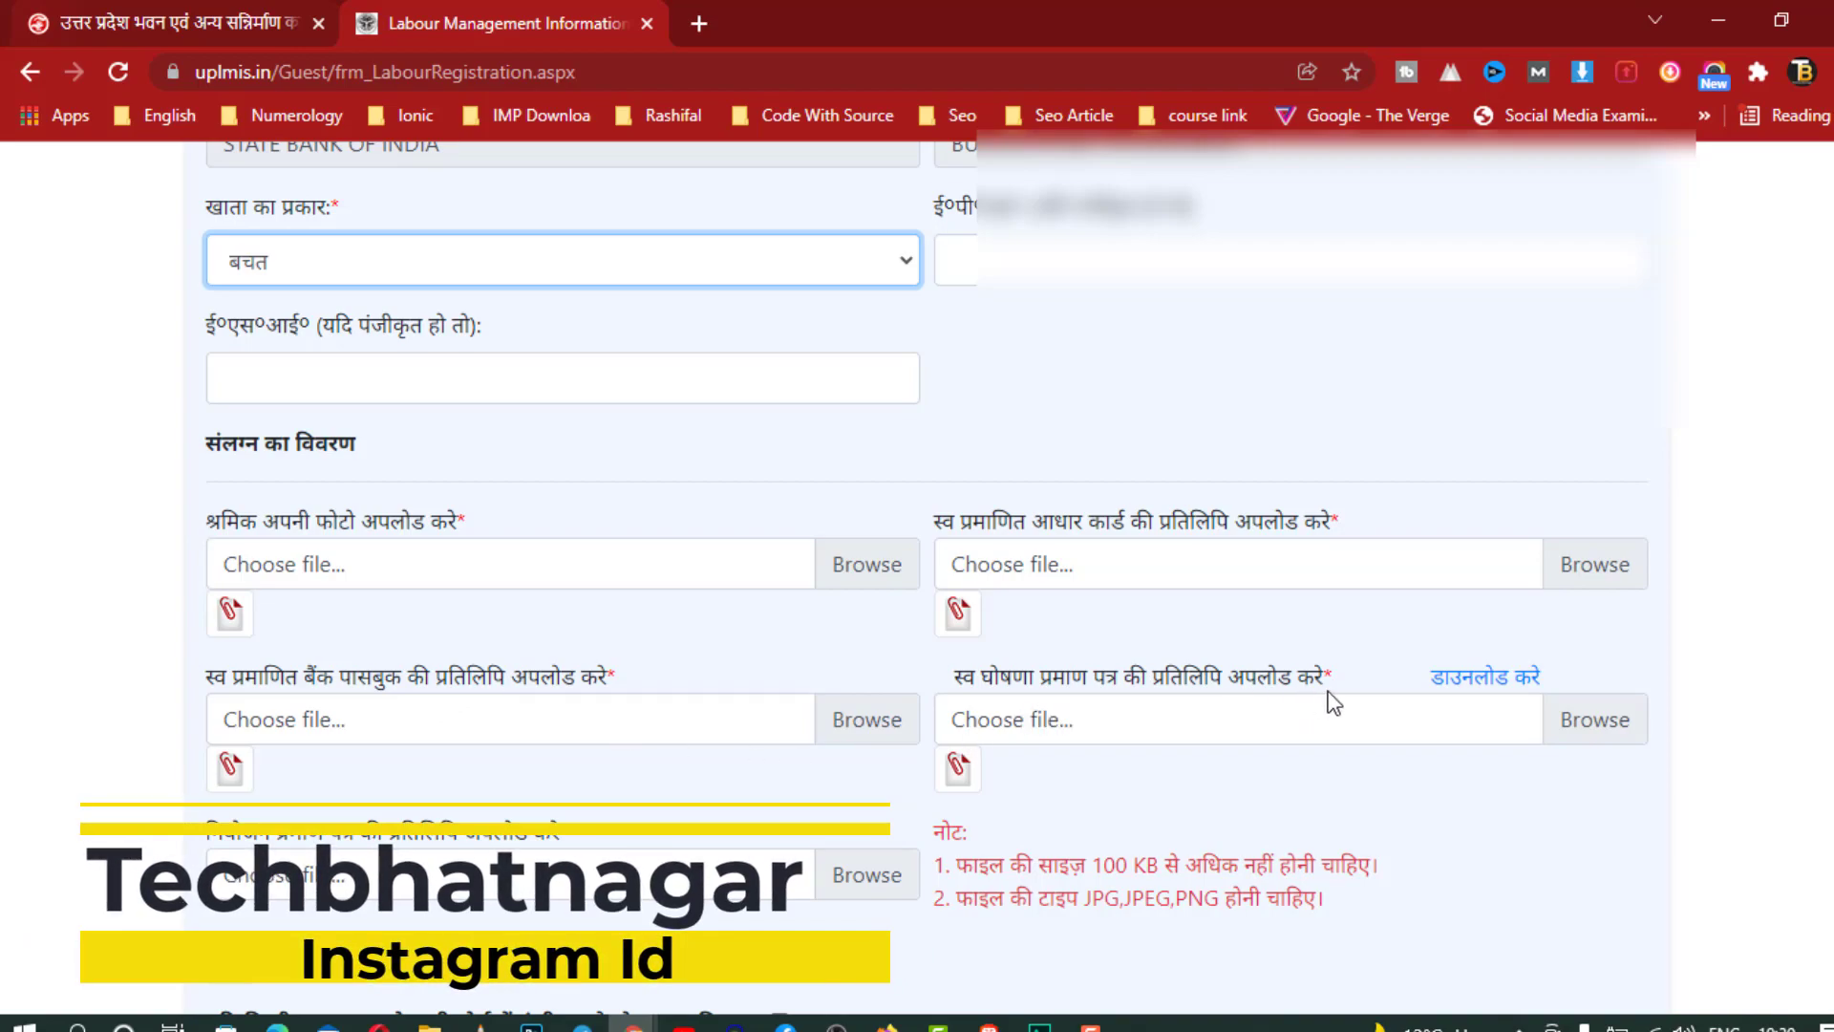
scroll(483, 806, "down", 2)
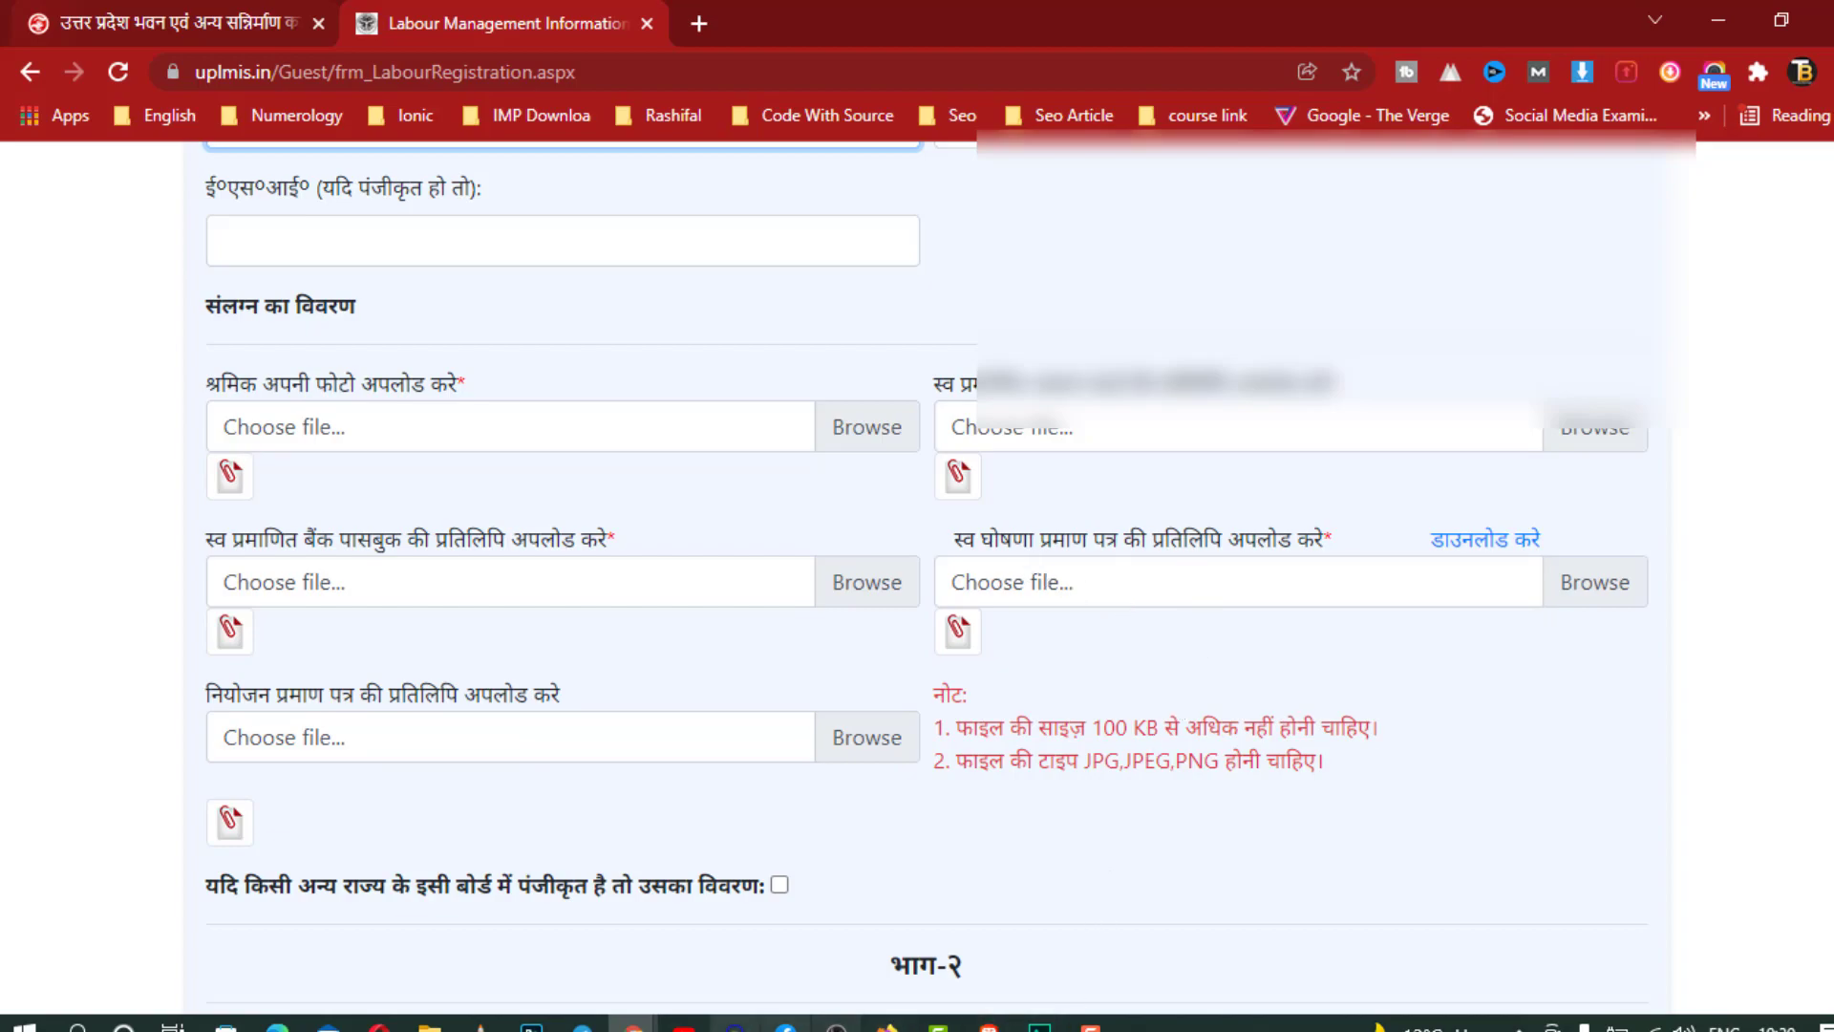
mouse_move(633, 1022)
left_click(738, 921)
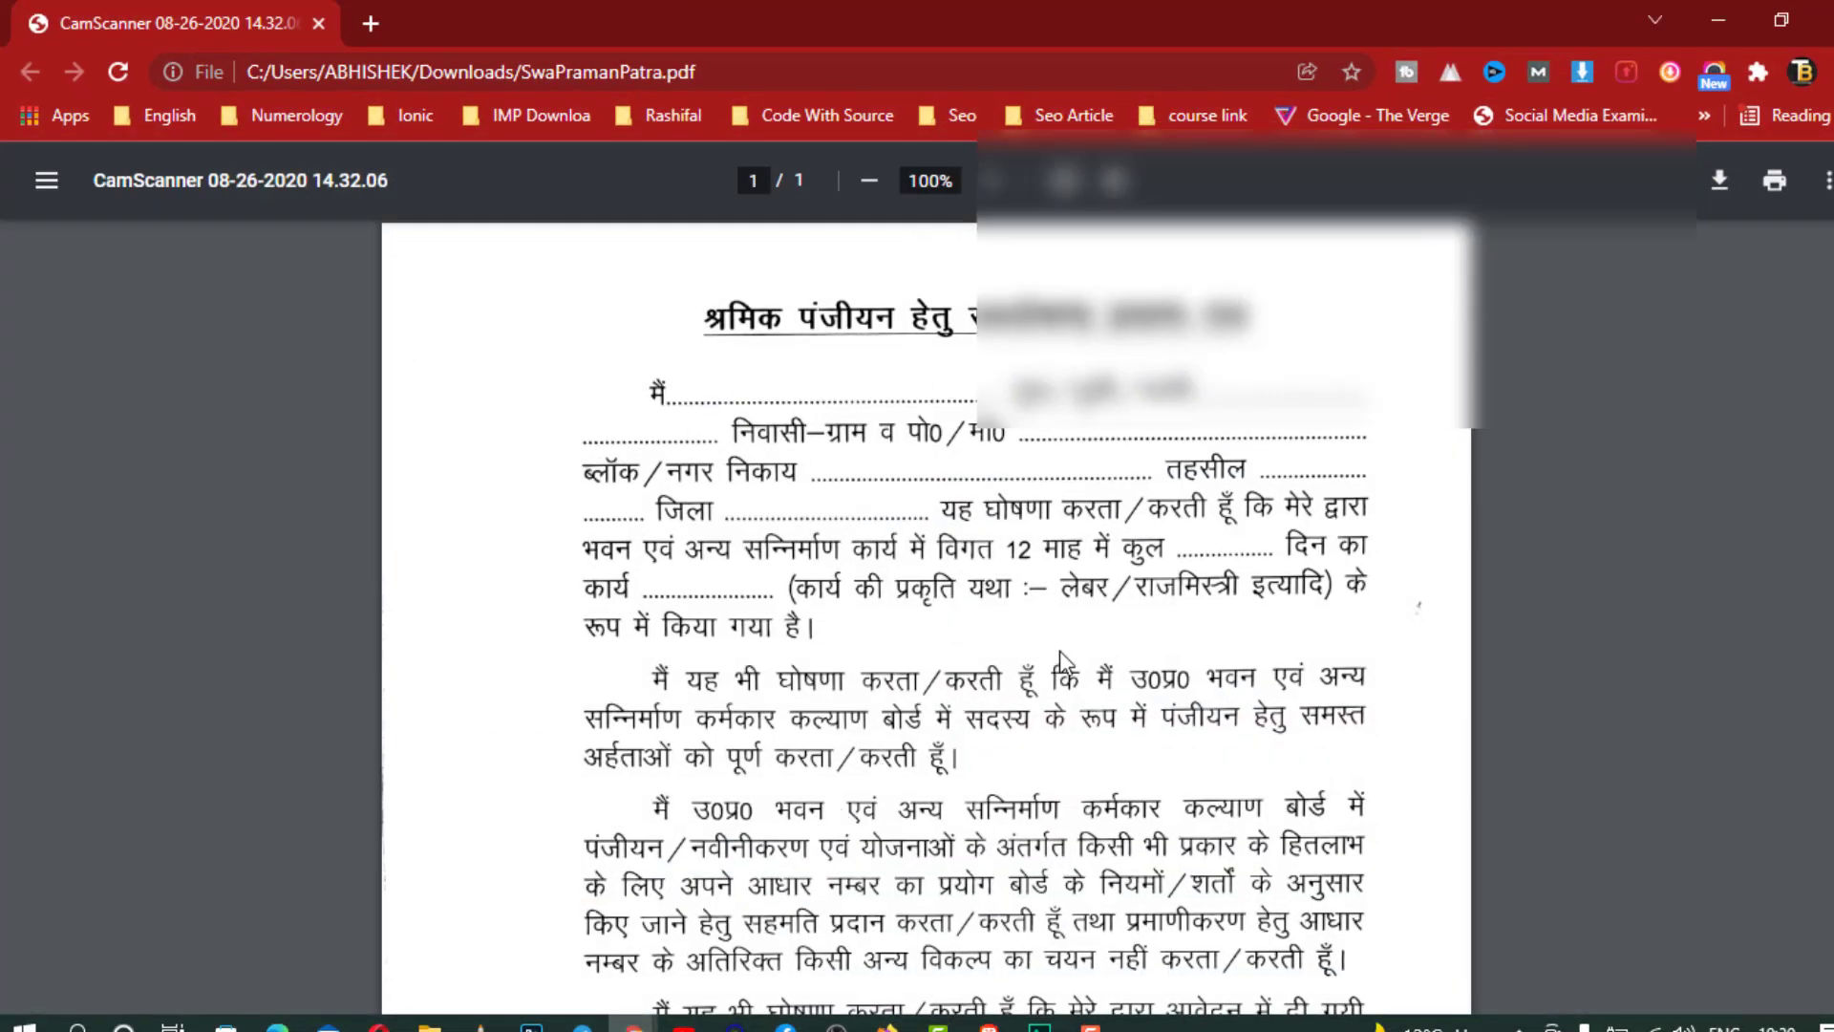
scroll(1077, 659, "down", 5)
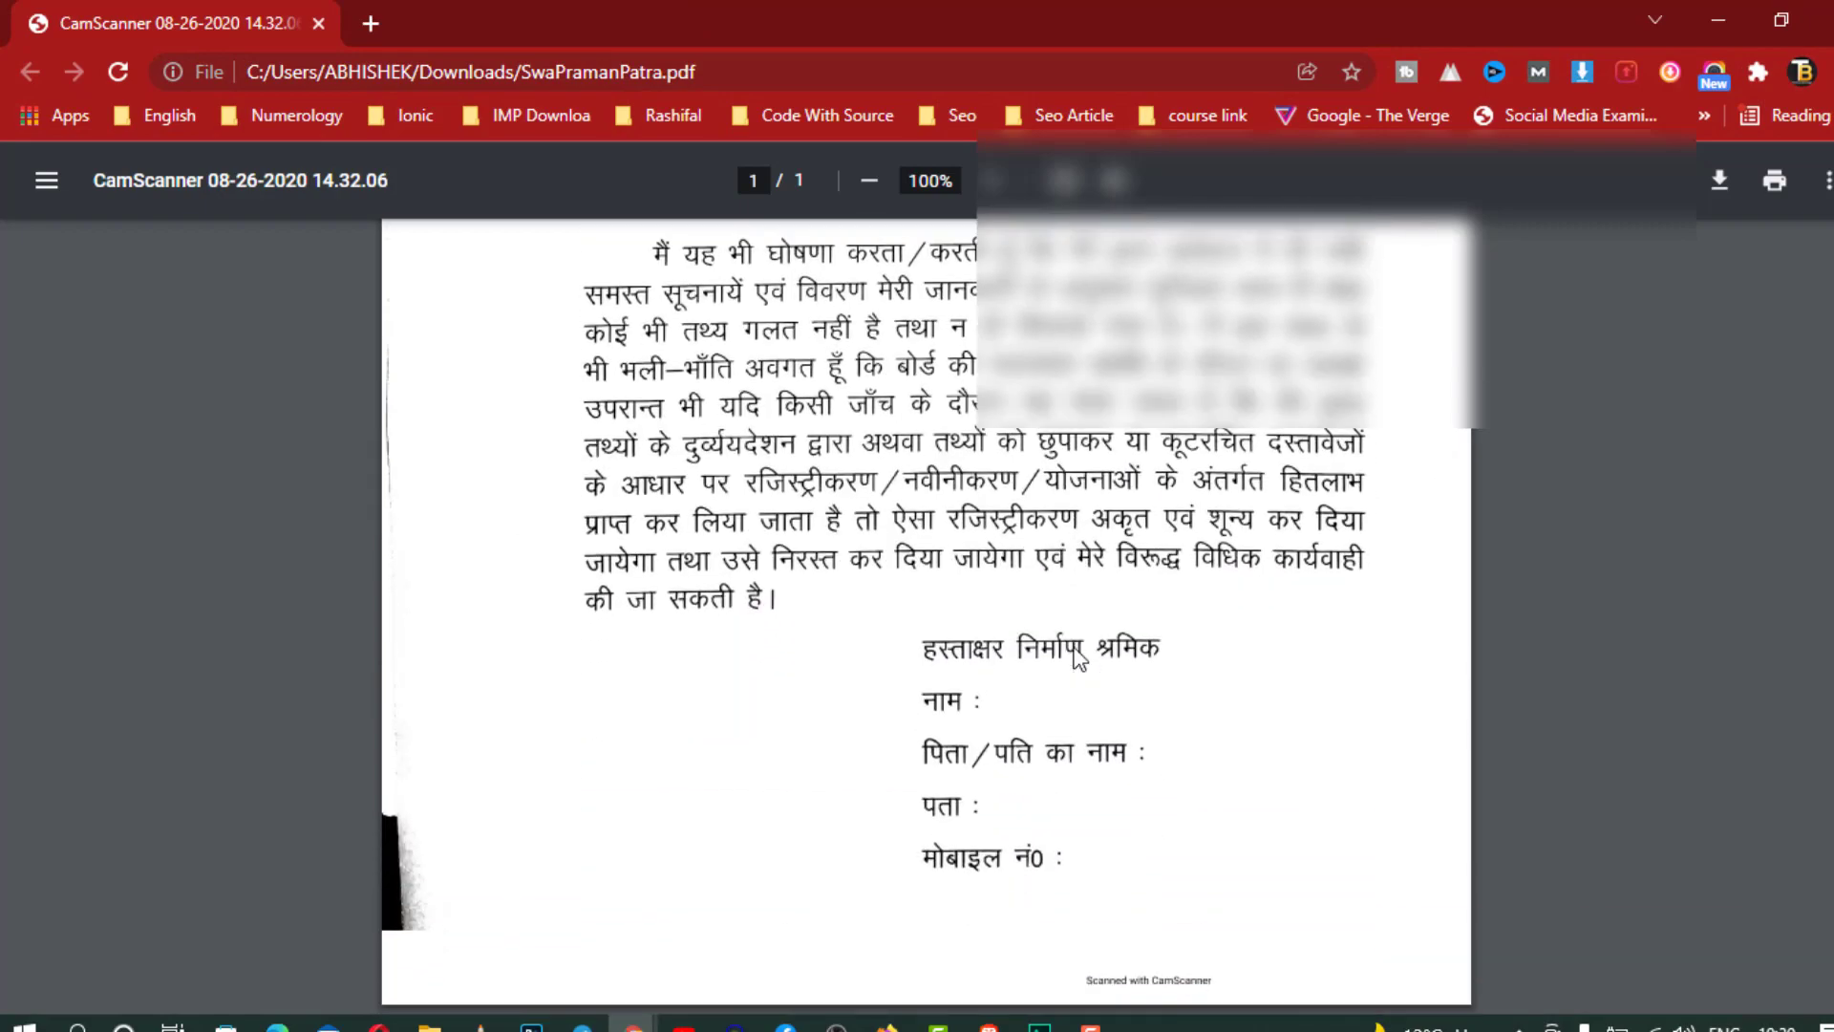
scroll(1079, 659, "up", 8)
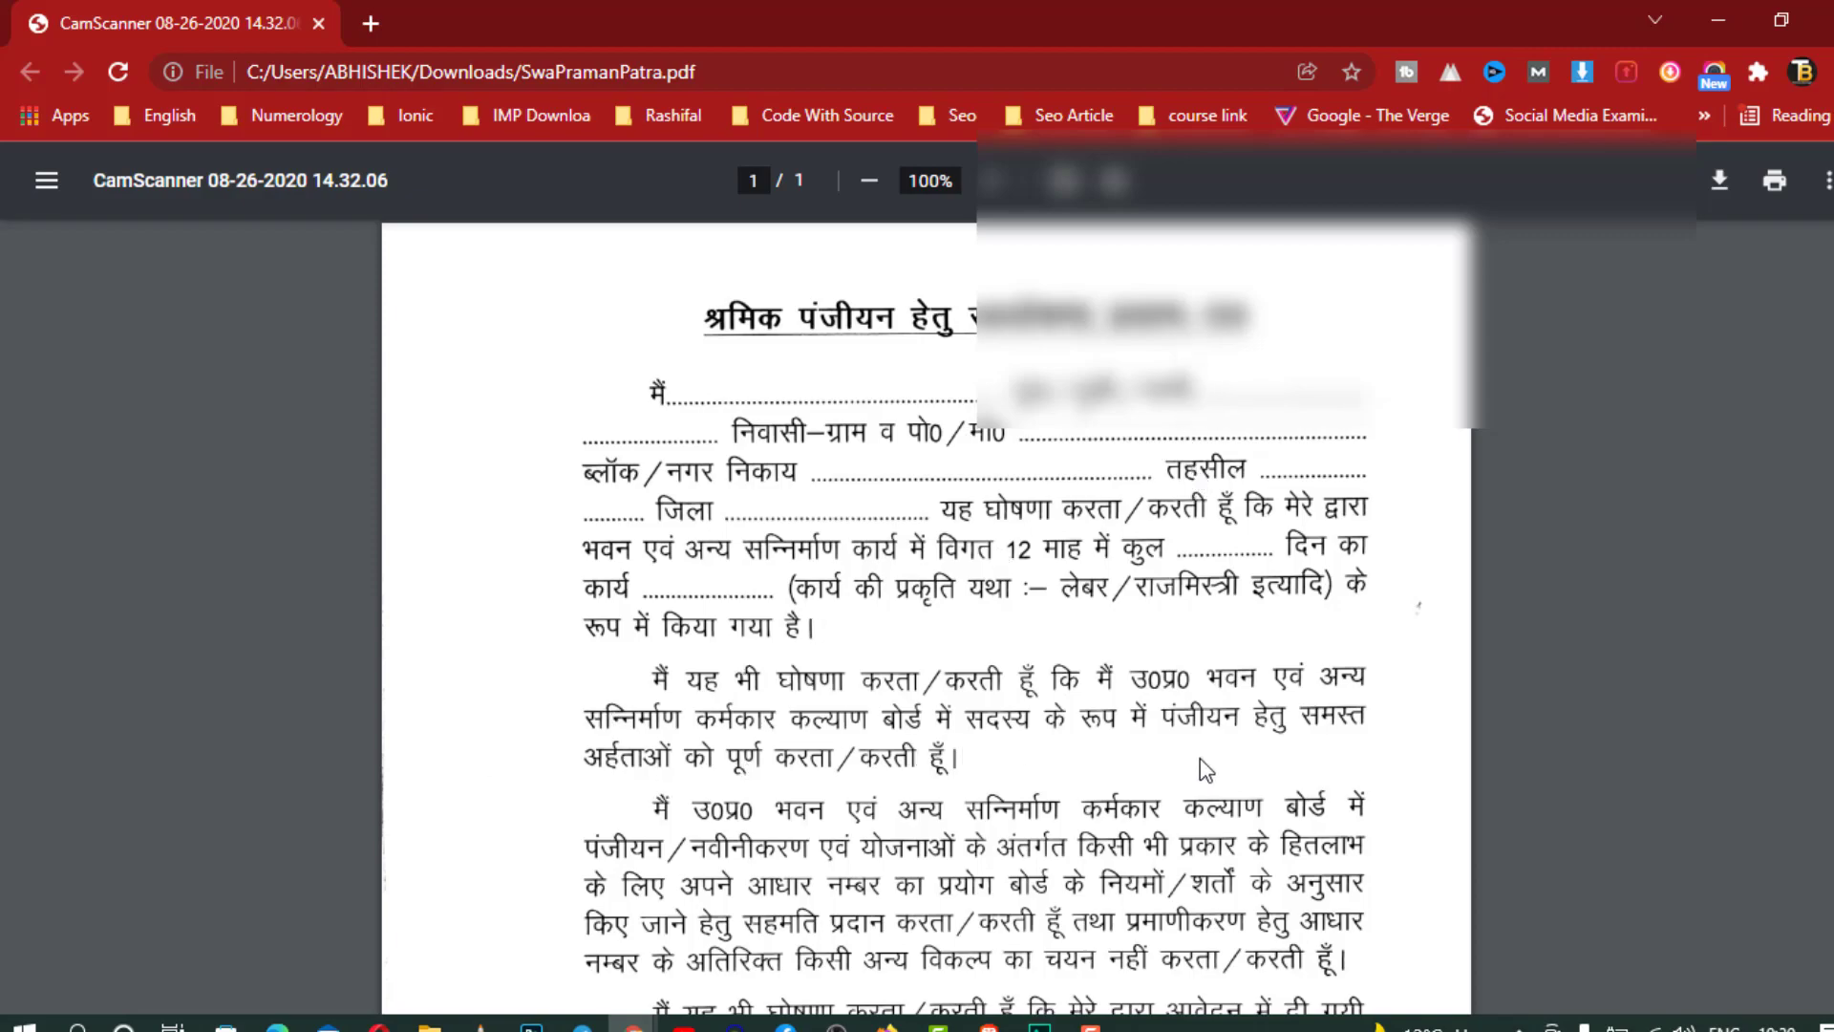
scroll(1200, 759, "down", 4)
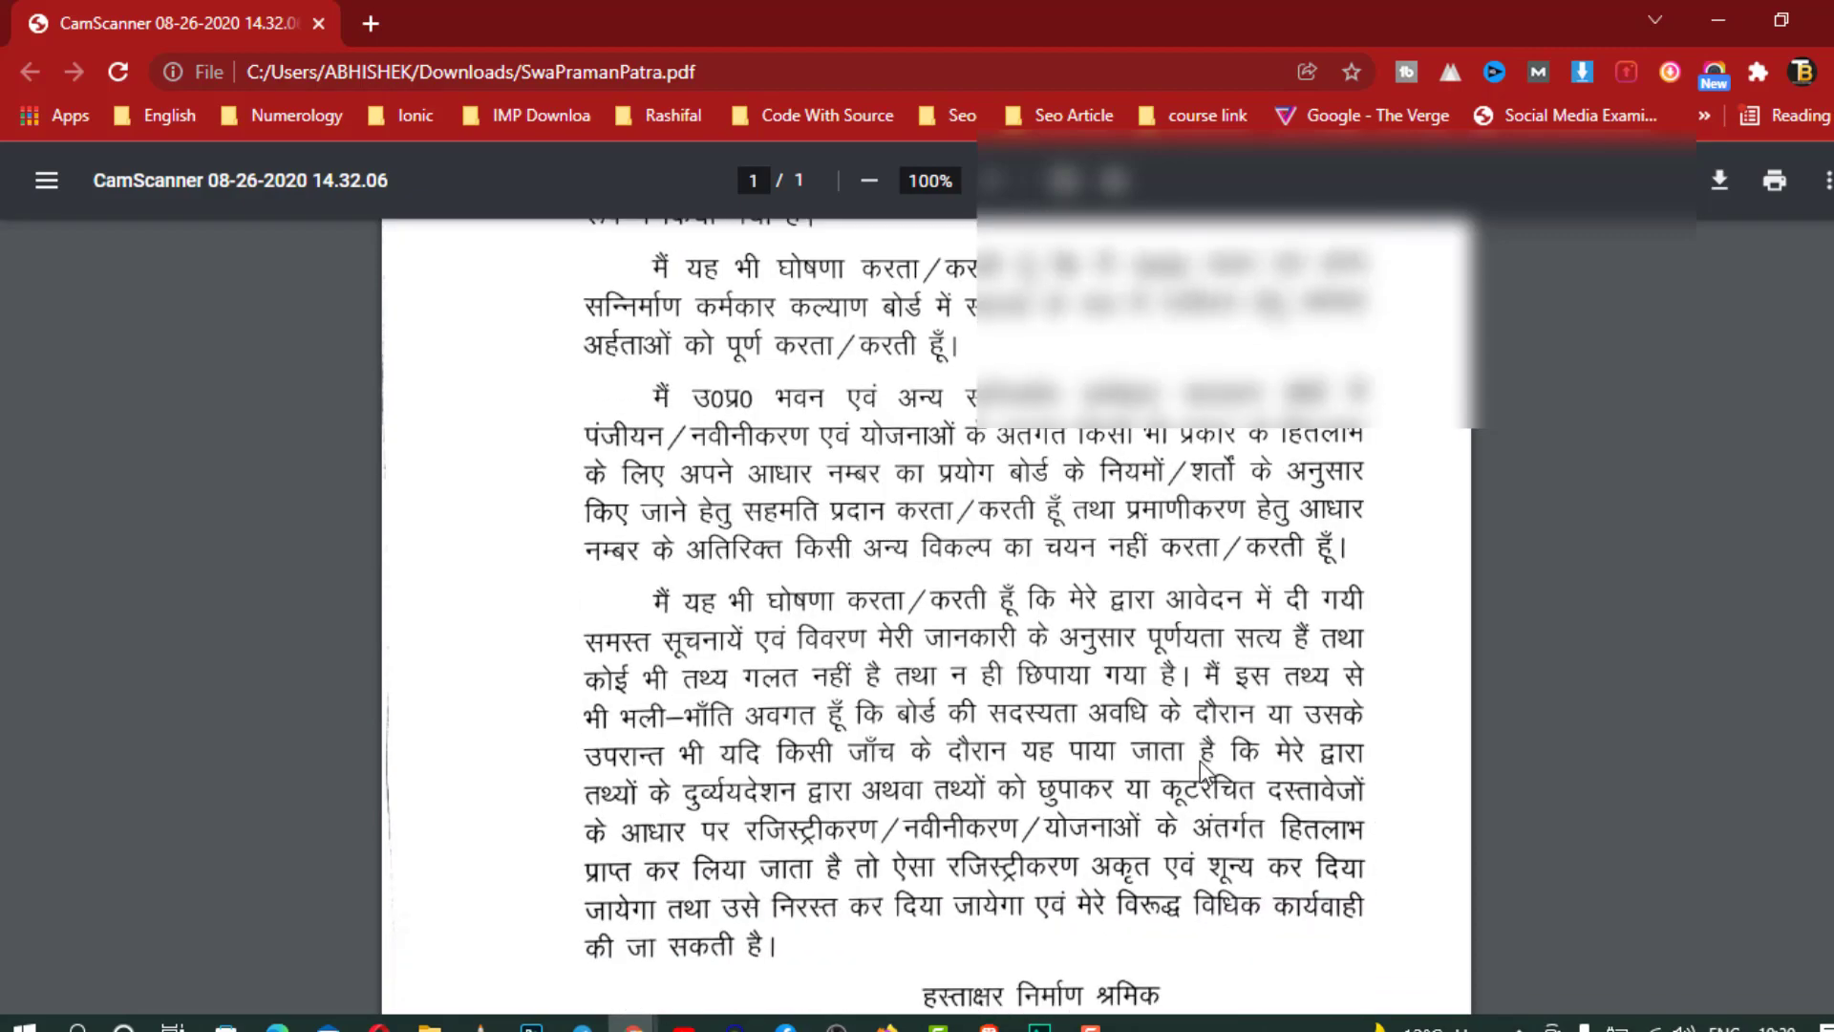
mouse_move(633, 1024)
left_click(478, 917)
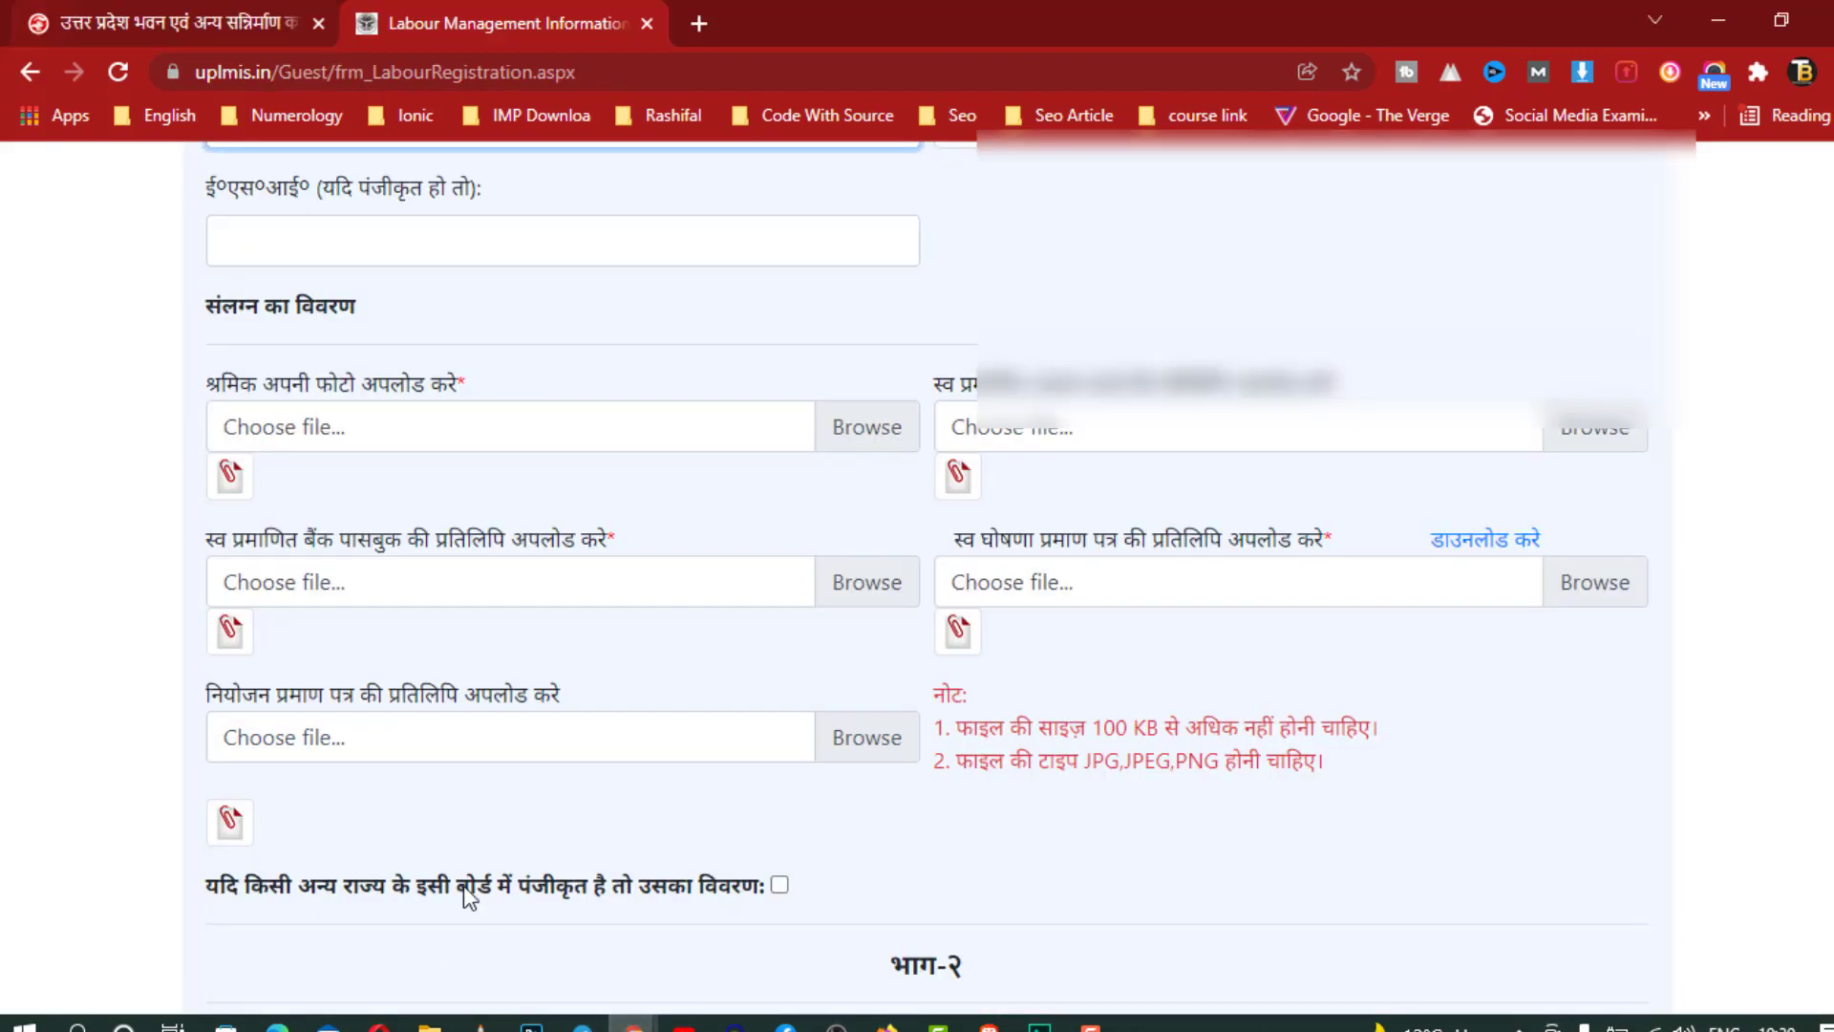
Highlight the '100 KB' file-size limit in the red note and scroll to भाग-२ family details
scroll(1309, 740, "down", 4)
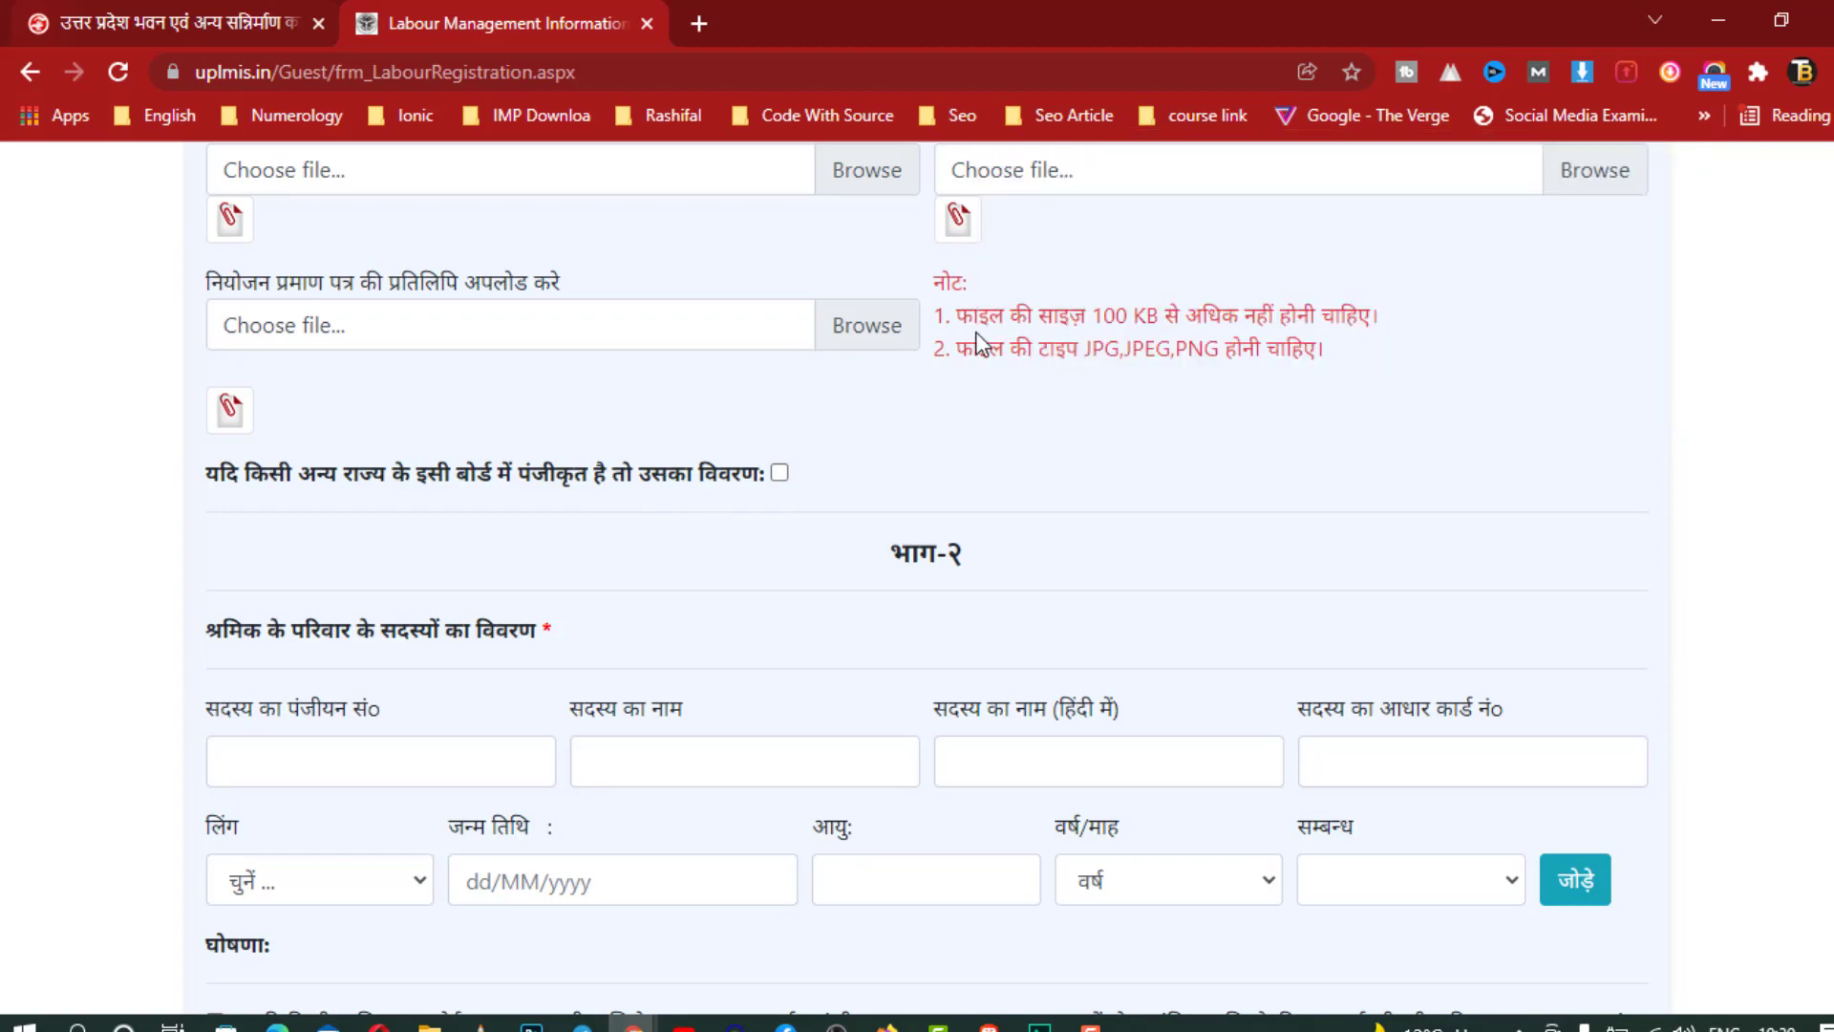
left_click_drag(1094, 315, 1158, 315)
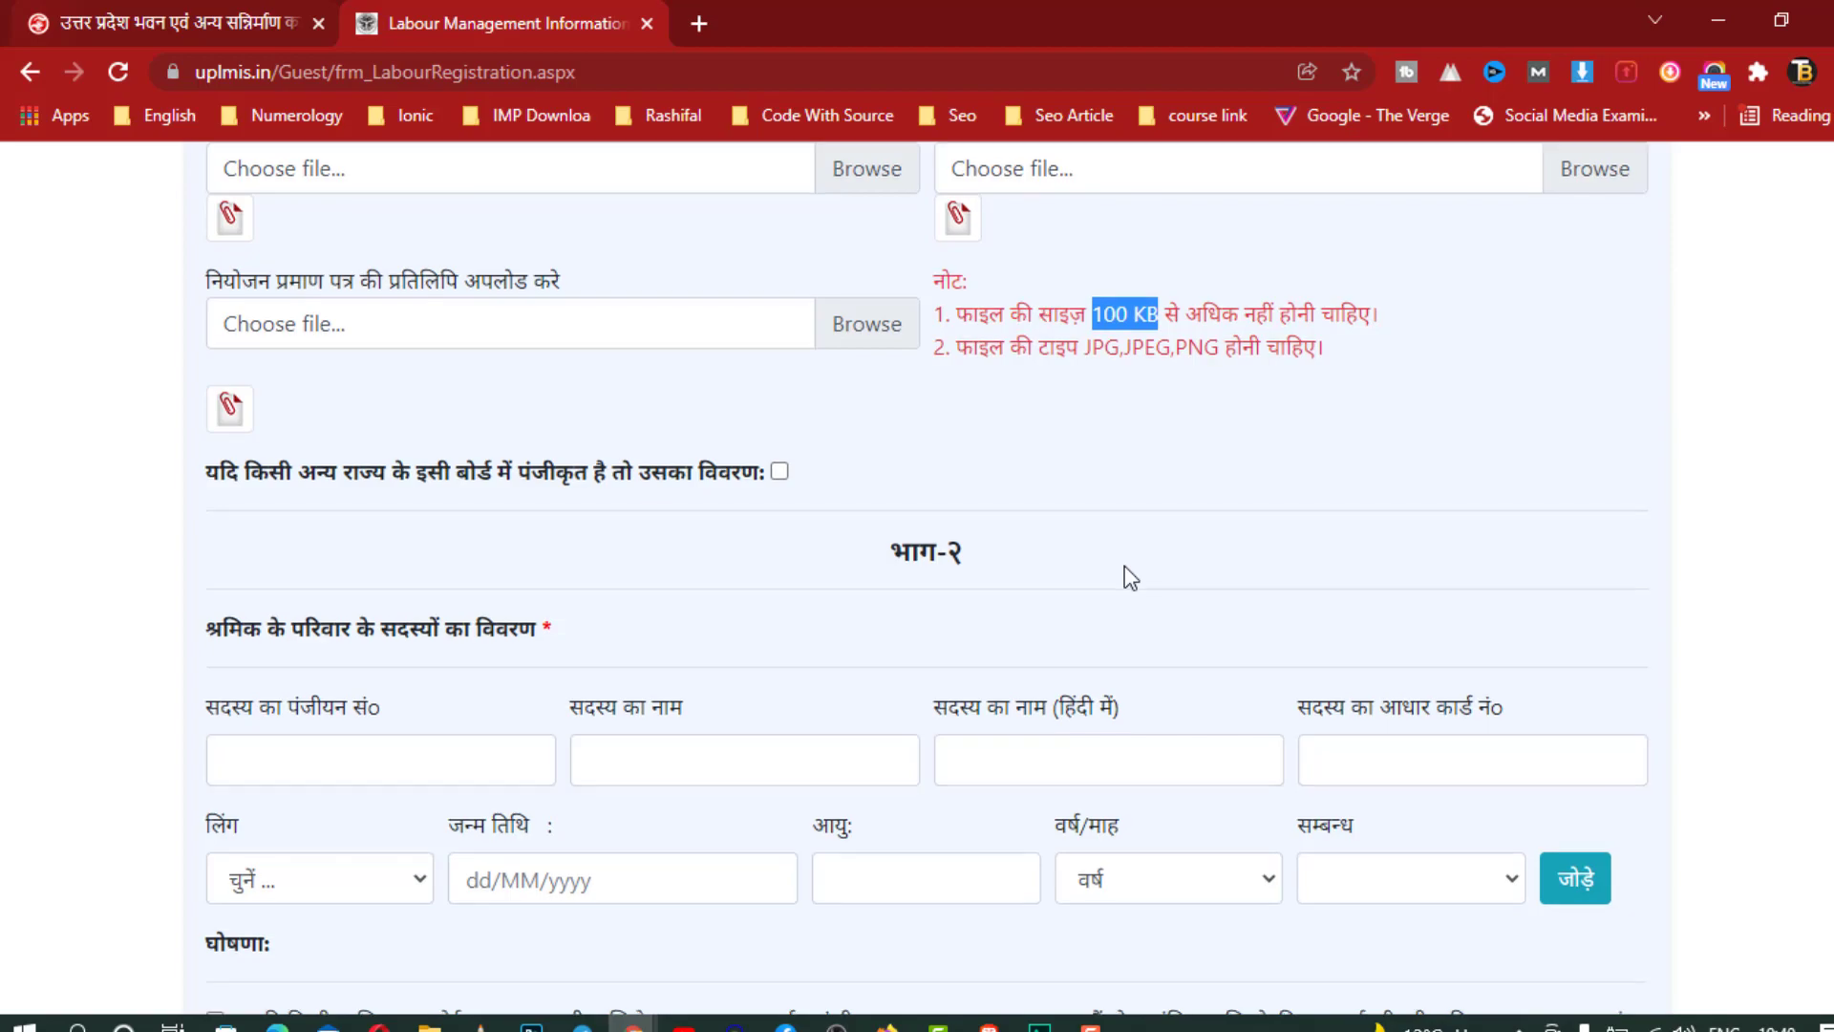
scroll(1130, 578, "down", 1)
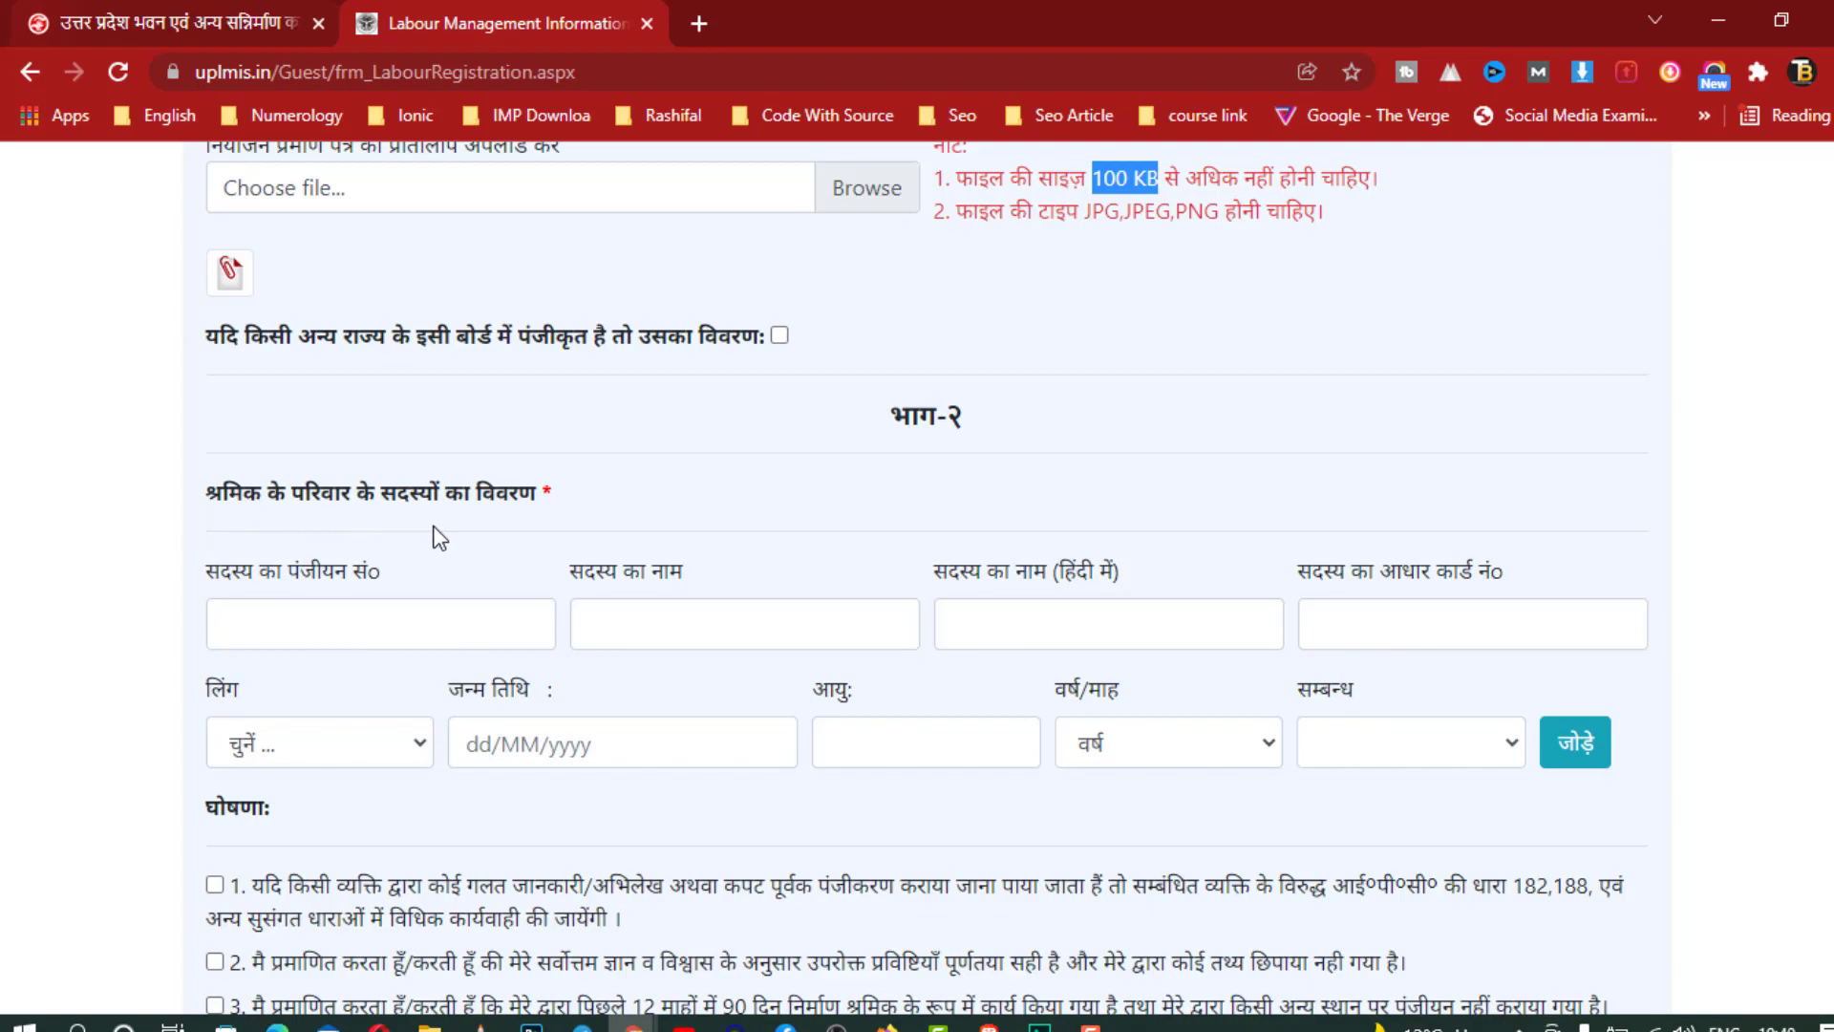
Step through the empty family member registration number, name, Hindi name and Aadhaar fields
left_click(287, 633)
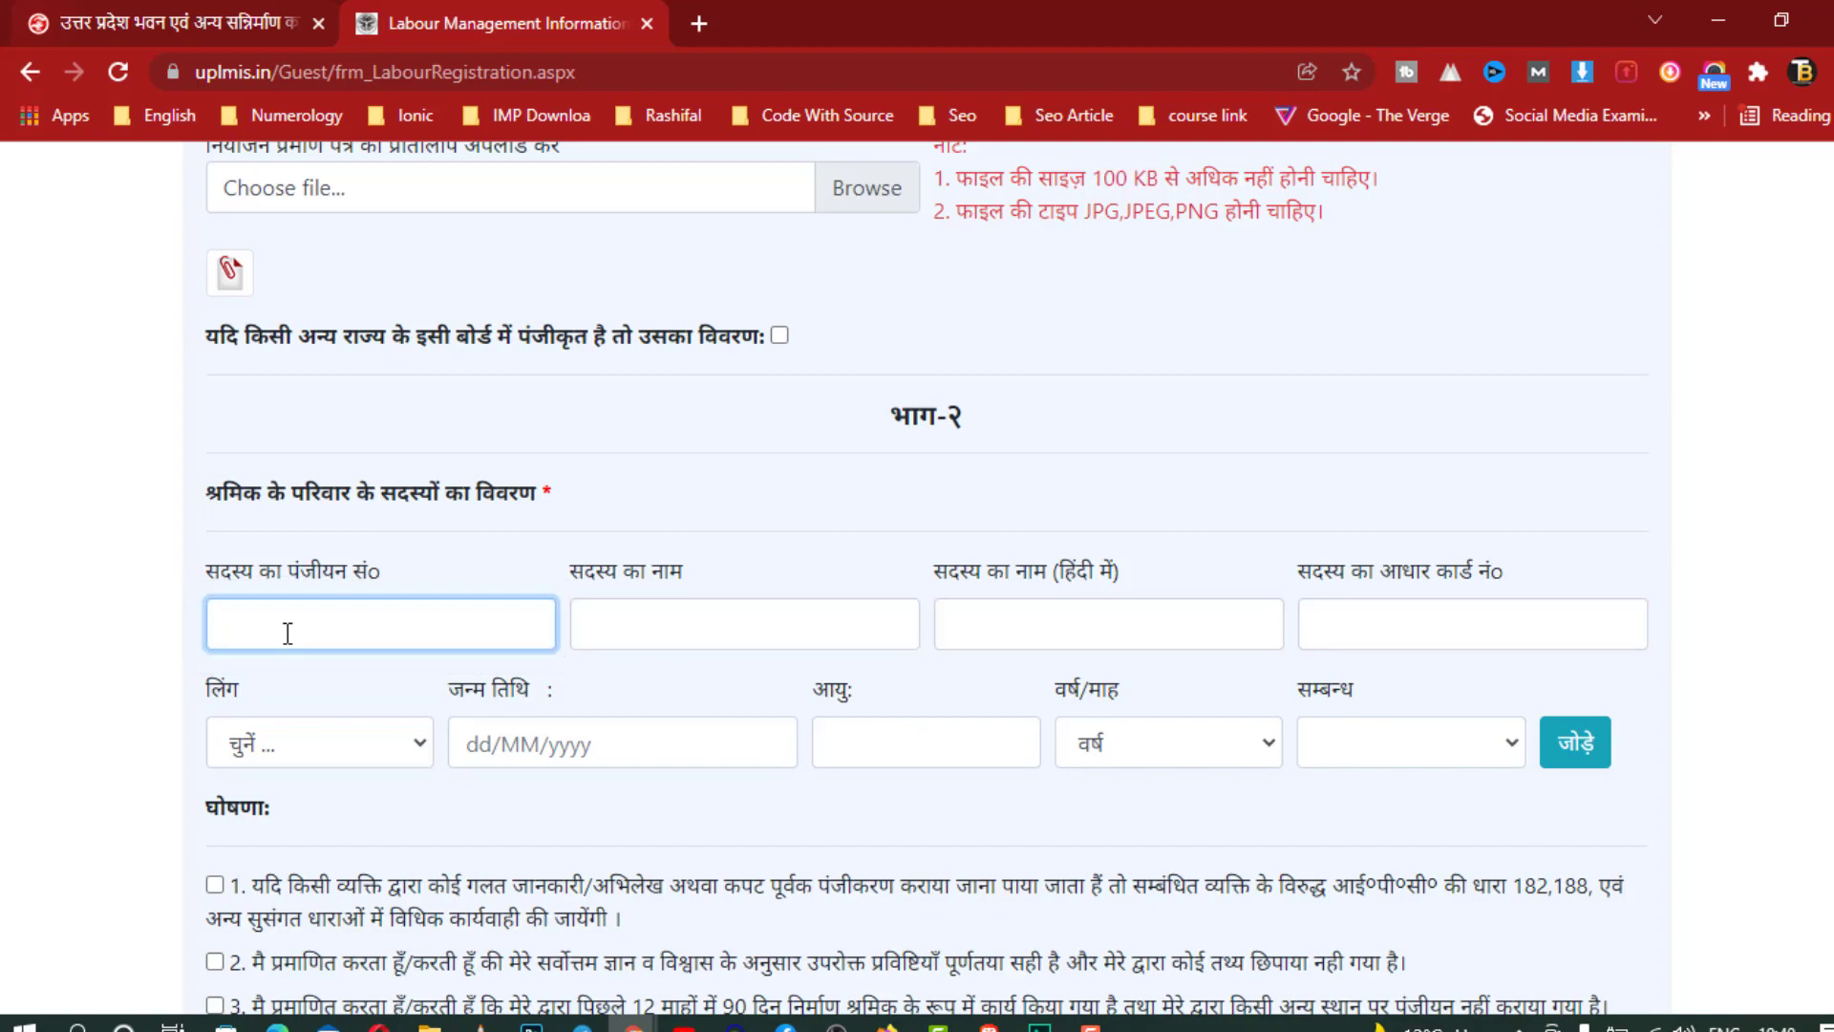
left_click(665, 612)
left_click(423, 628)
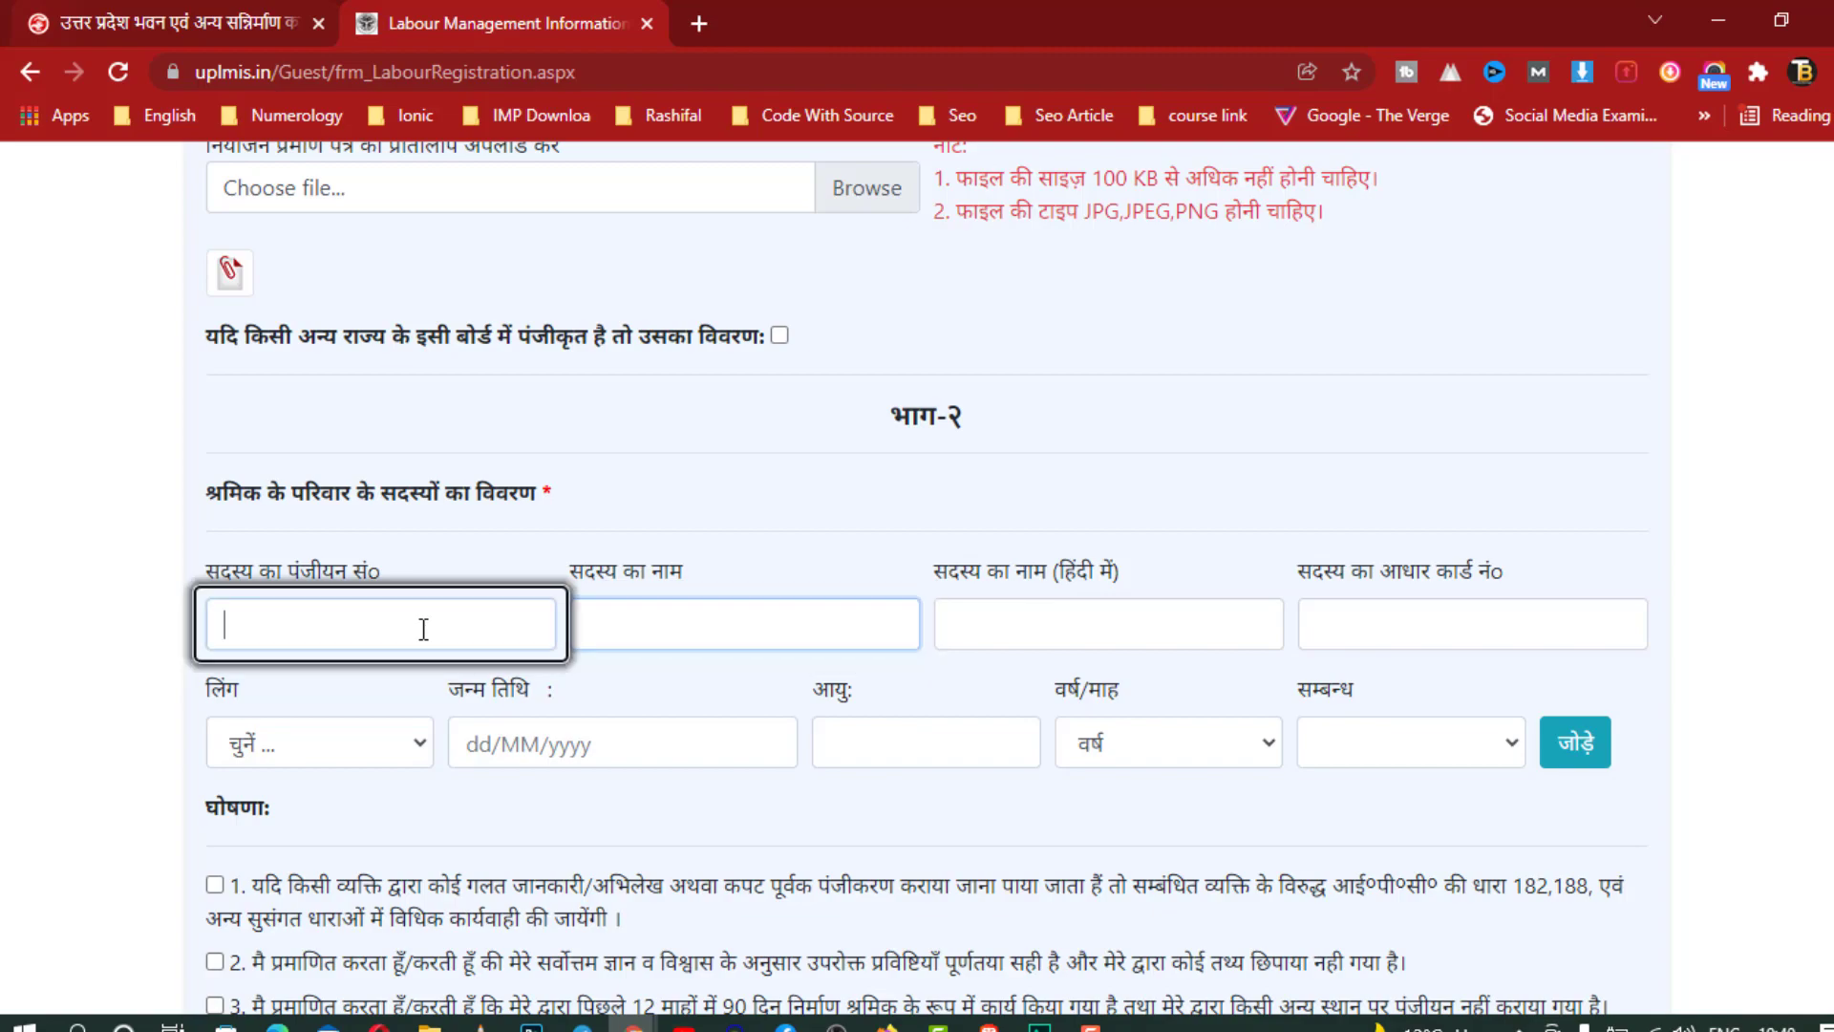
left_click(737, 633)
left_click(1025, 633)
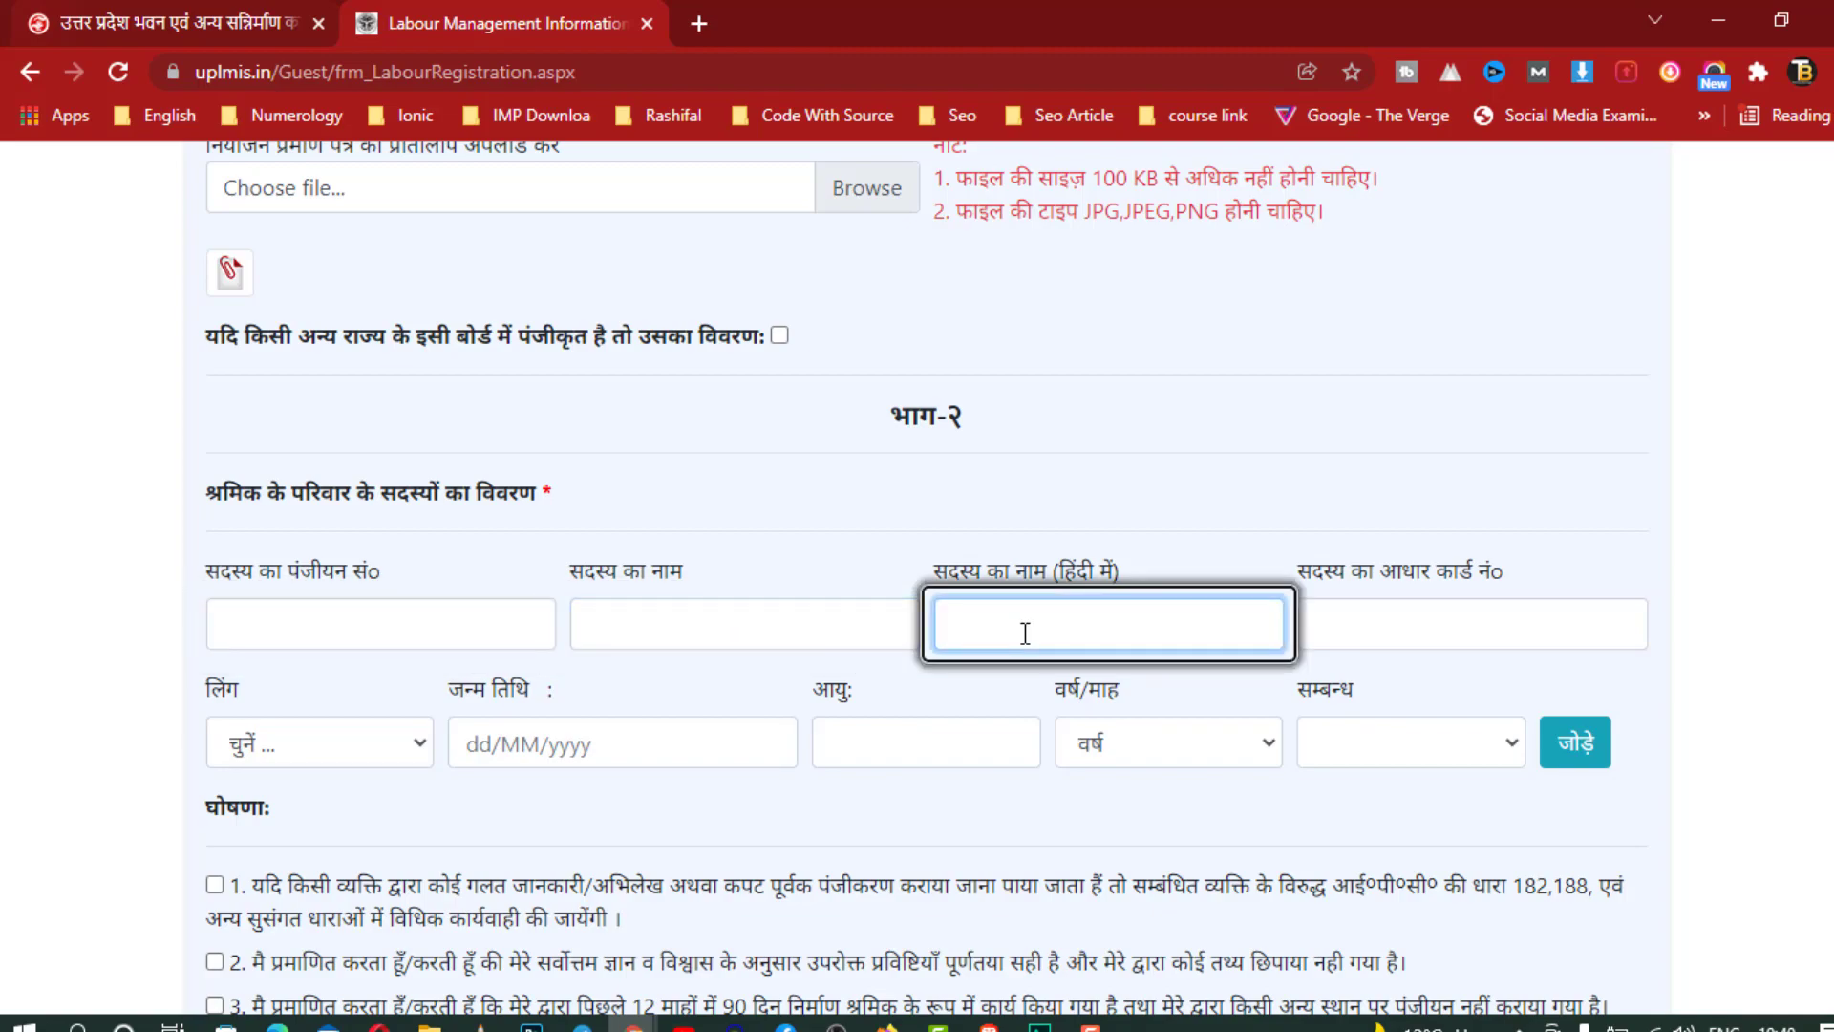
left_click(1388, 622)
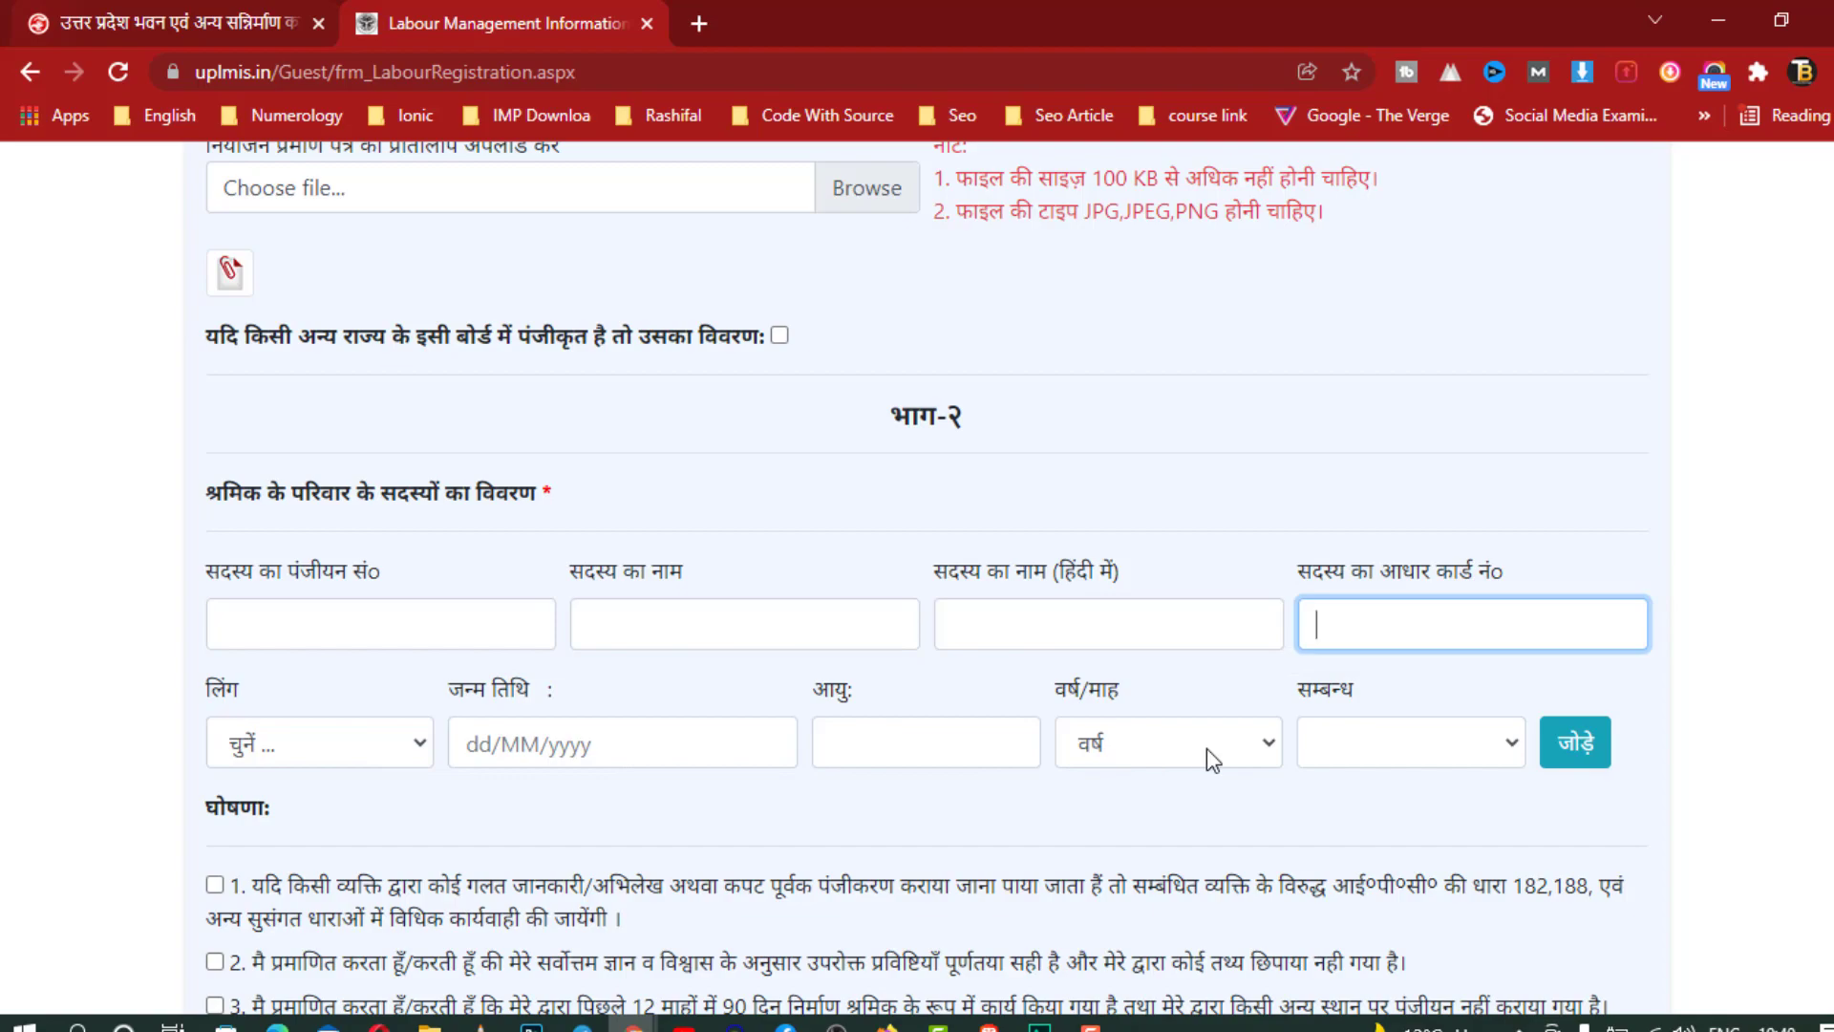
Open the family member सम्बन्ध list, then reveal the घोषणा declarations and पंजीयन करें button
left_click(1402, 751)
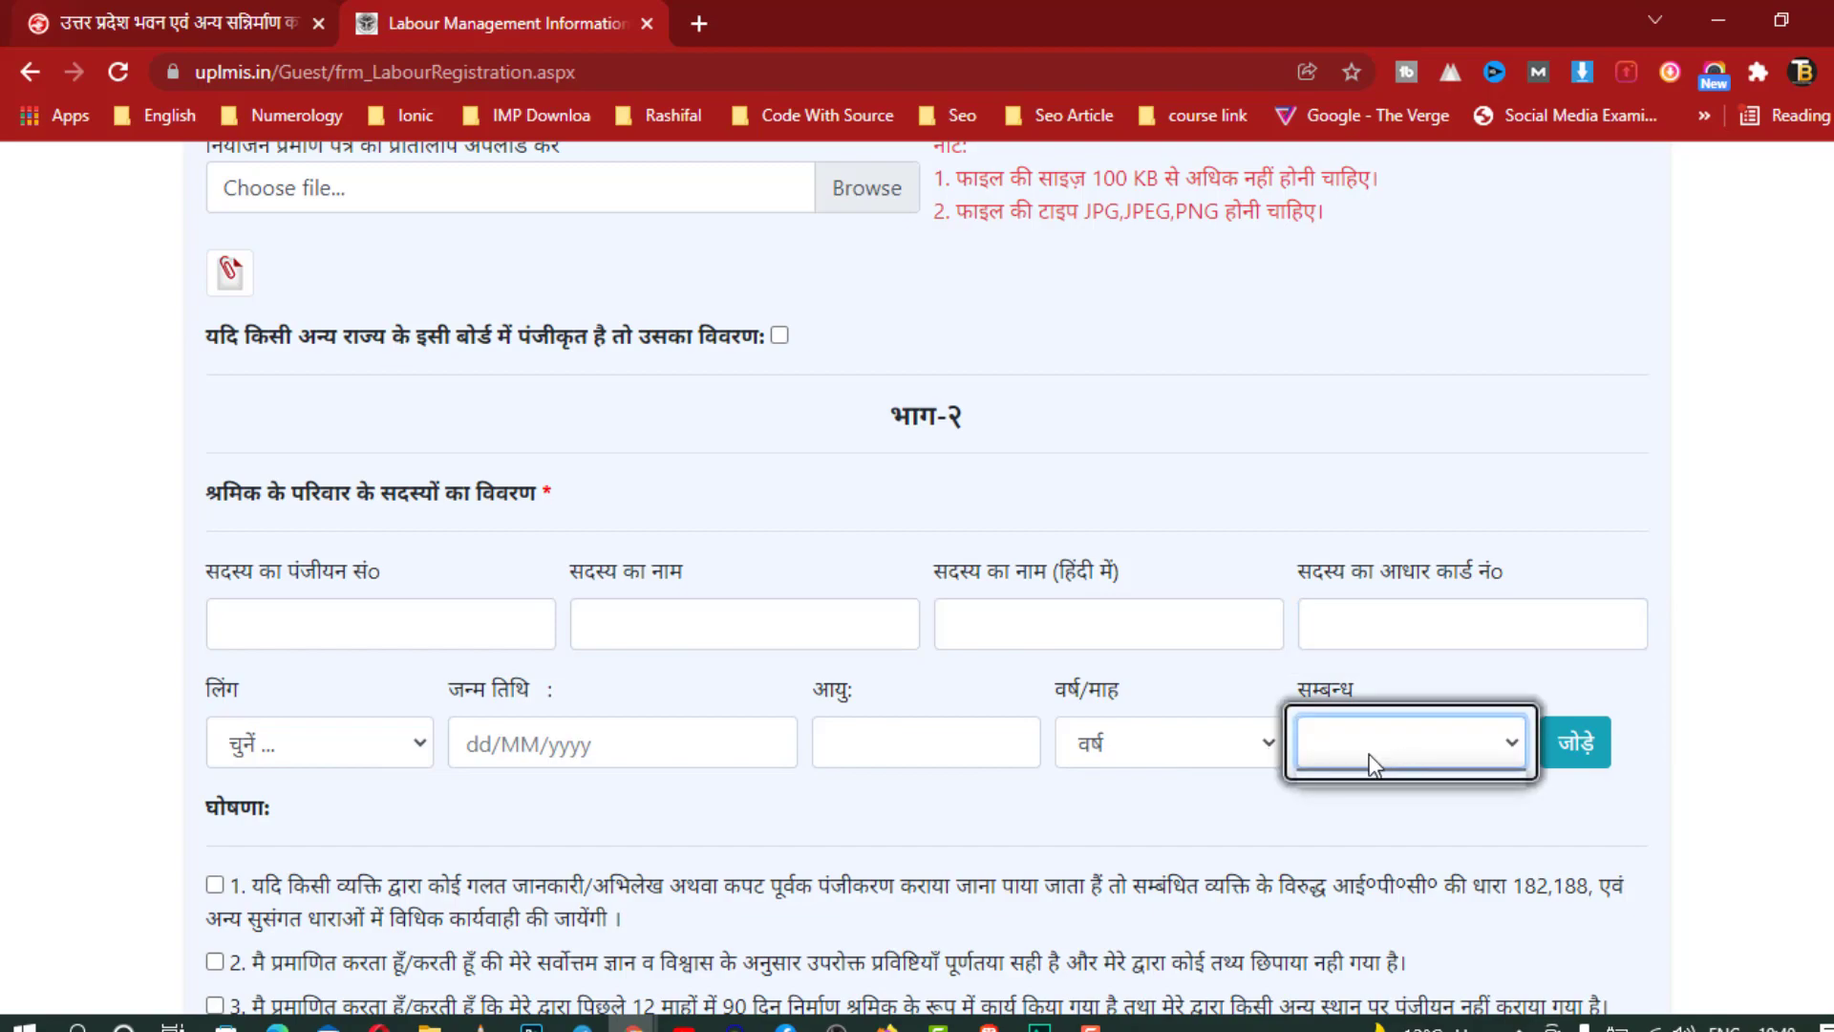
scroll(1086, 775, "down", 1)
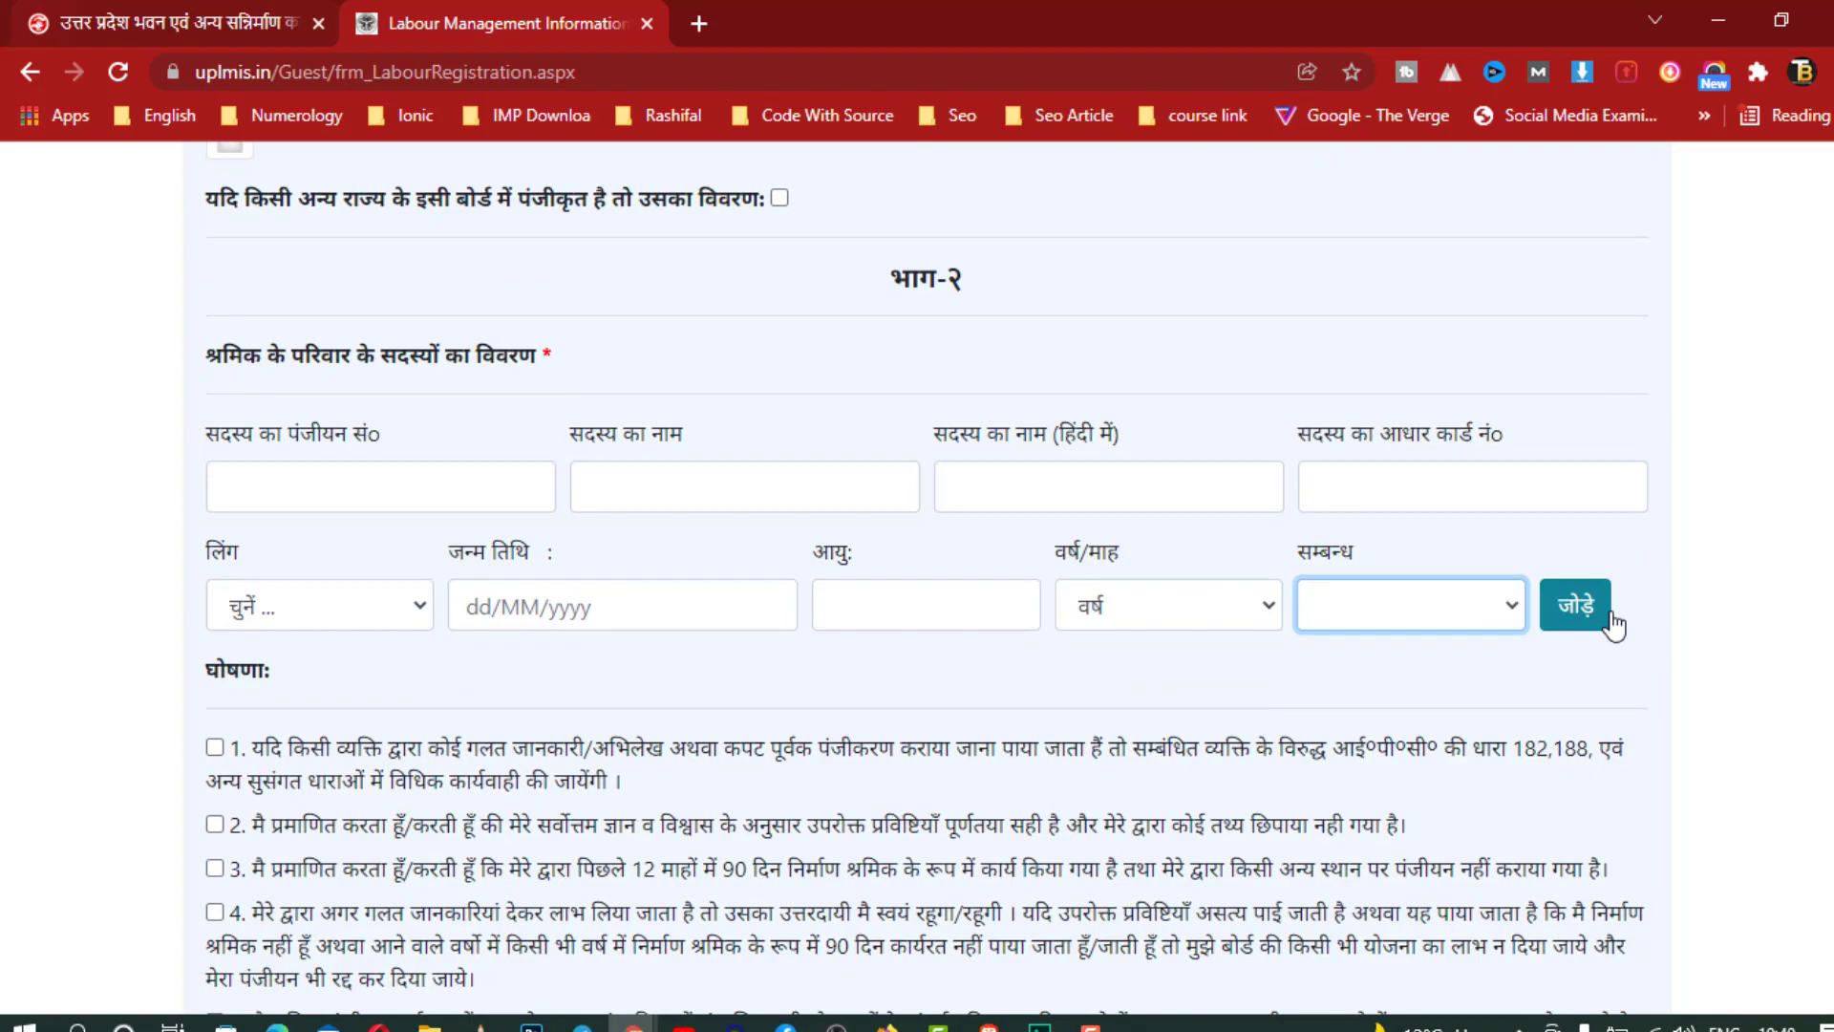
scroll(1613, 626, "down", 1)
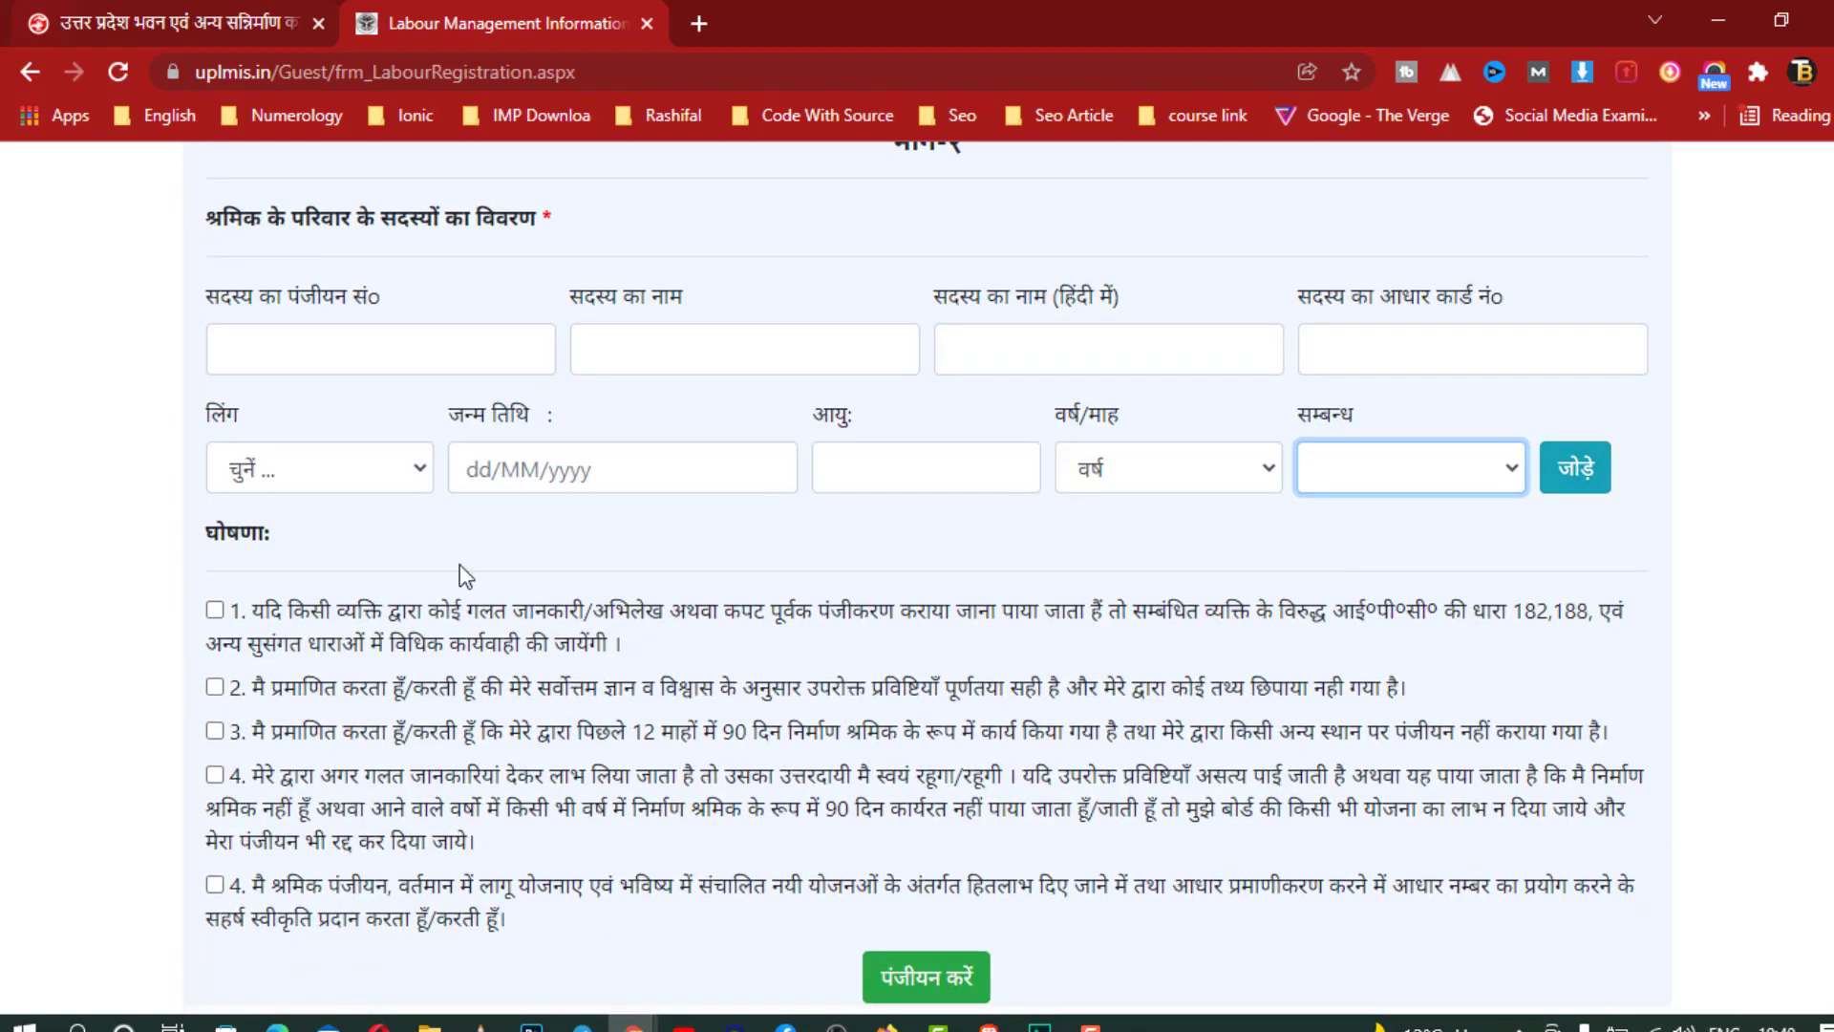